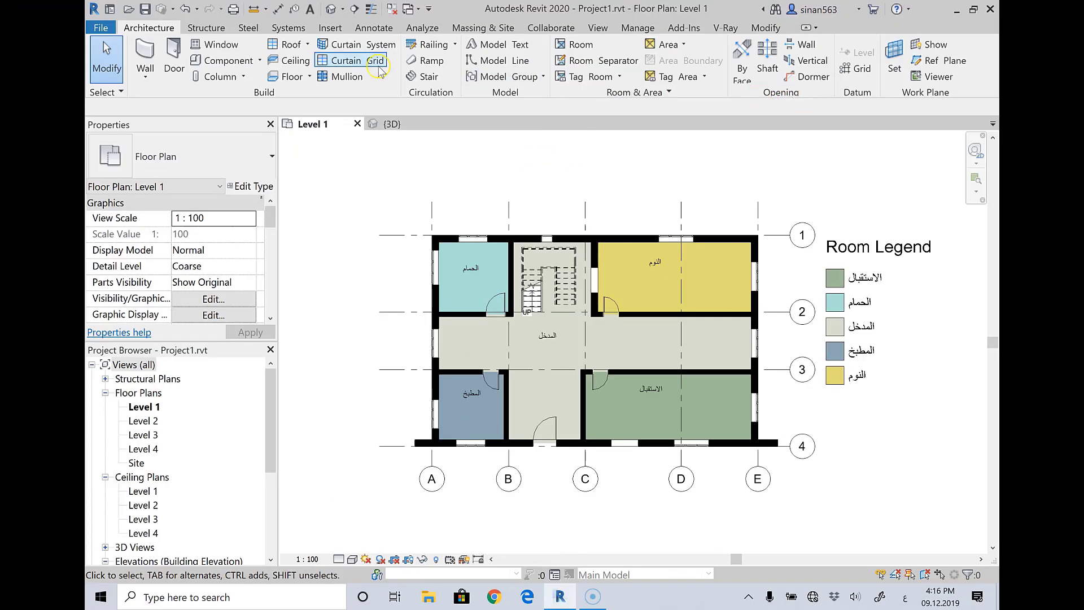
Switch to the Annotate tab, preview the dimension types list, and start the Aligned dimension tool
click(366, 30)
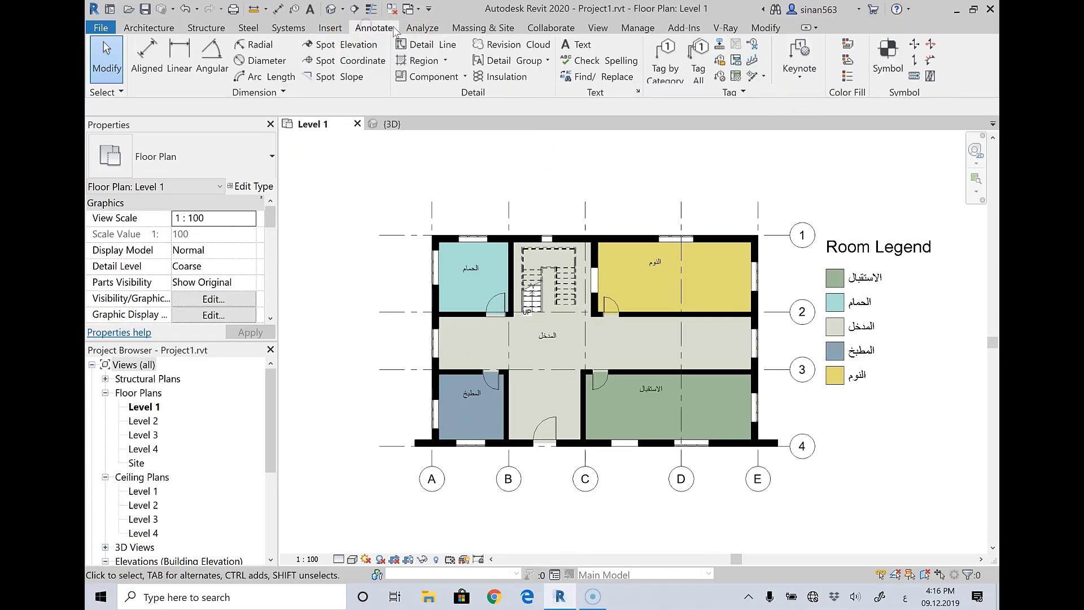
click(261, 95)
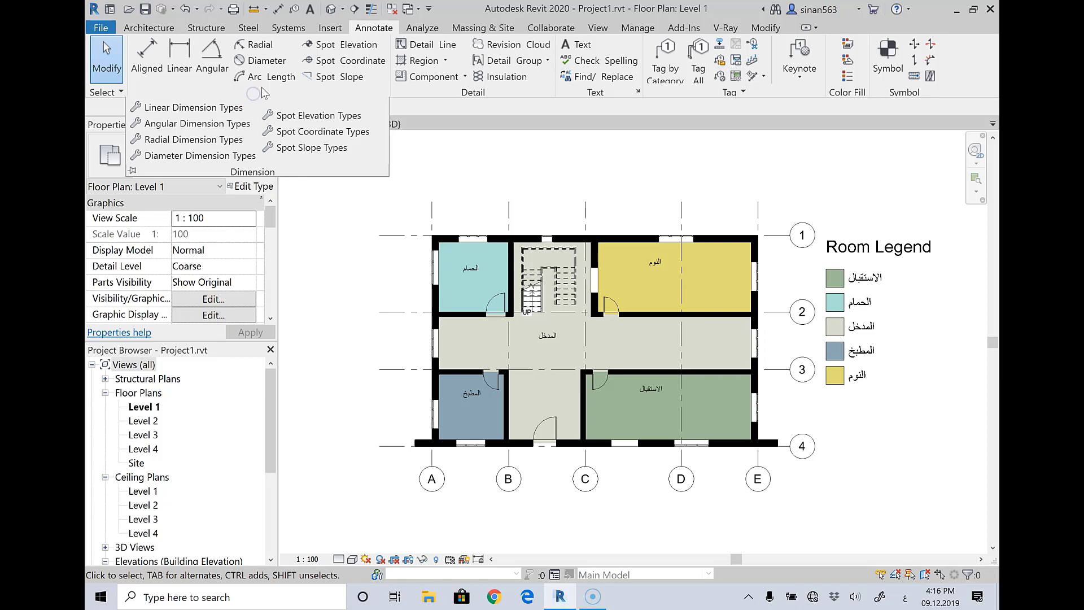
click(445, 117)
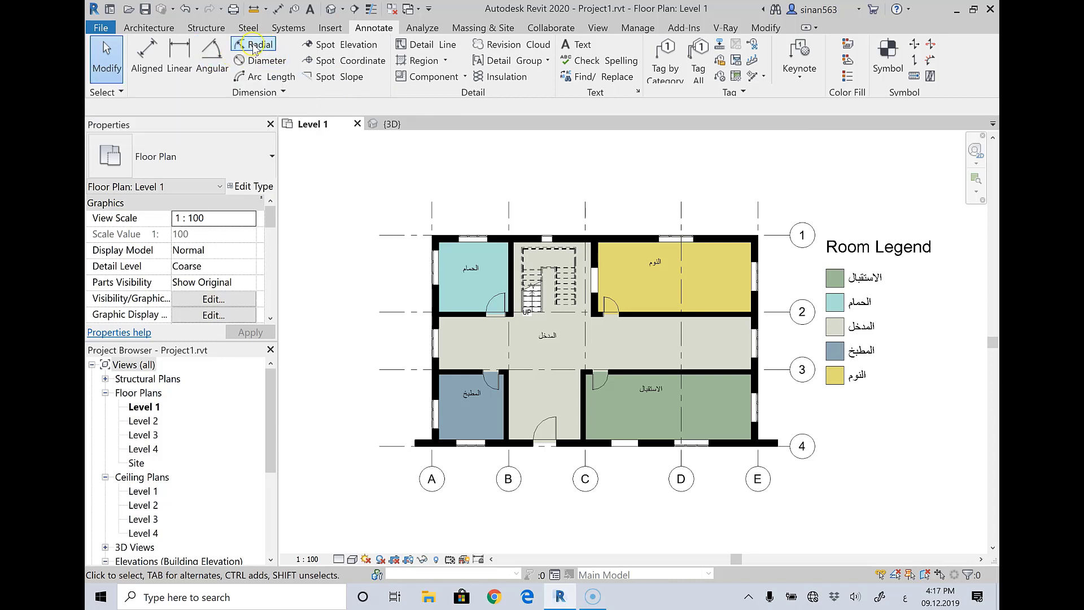
click(148, 73)
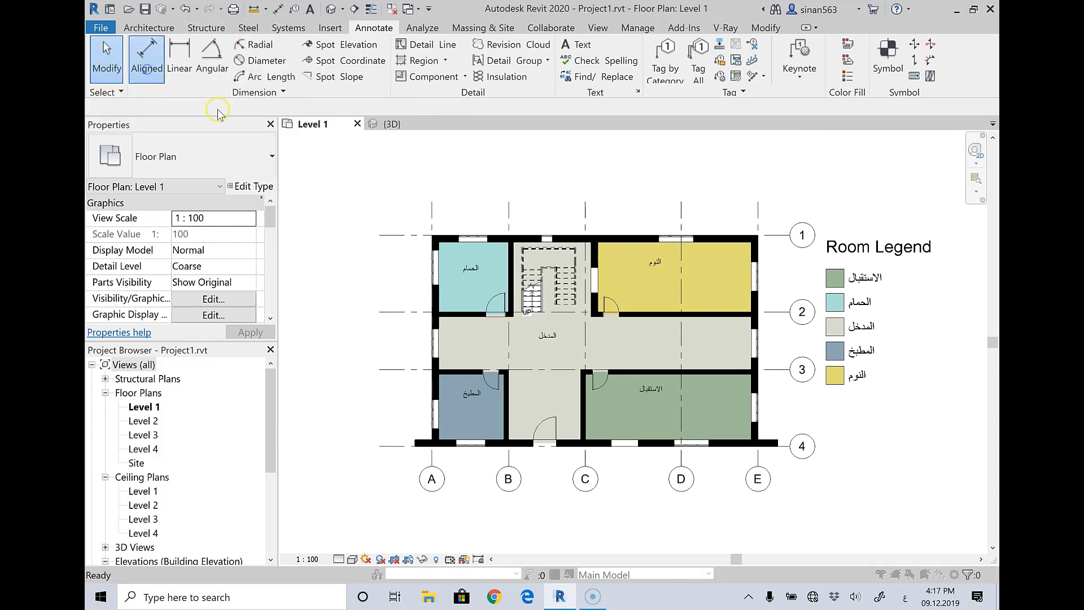
Dismiss the 'Project Not Saved Recently' reminder, restart Aligned, and zoom into the bathroom
click(629, 351)
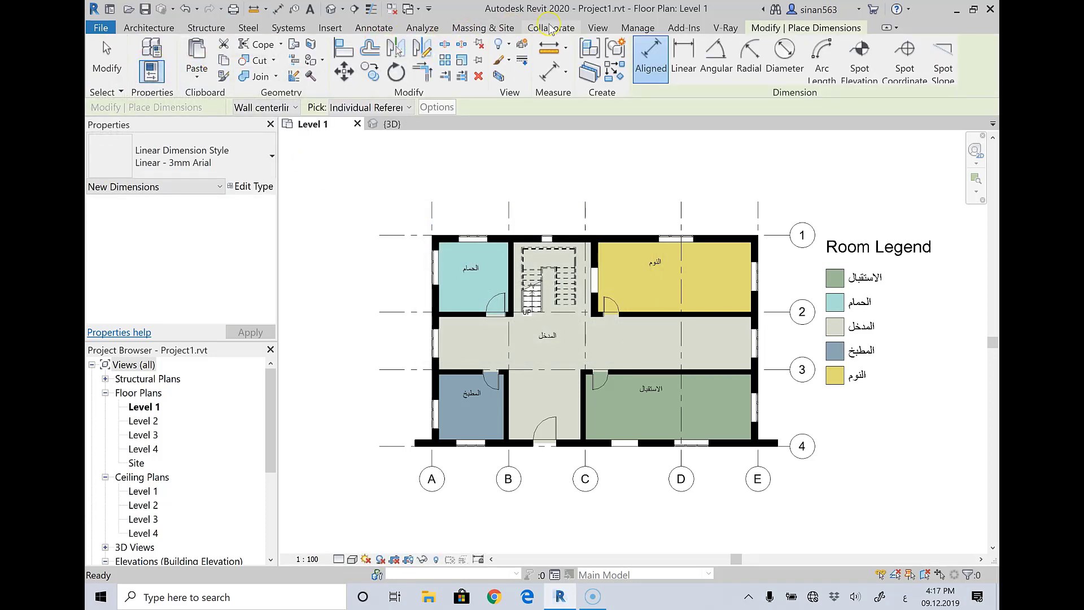
key(Escape)
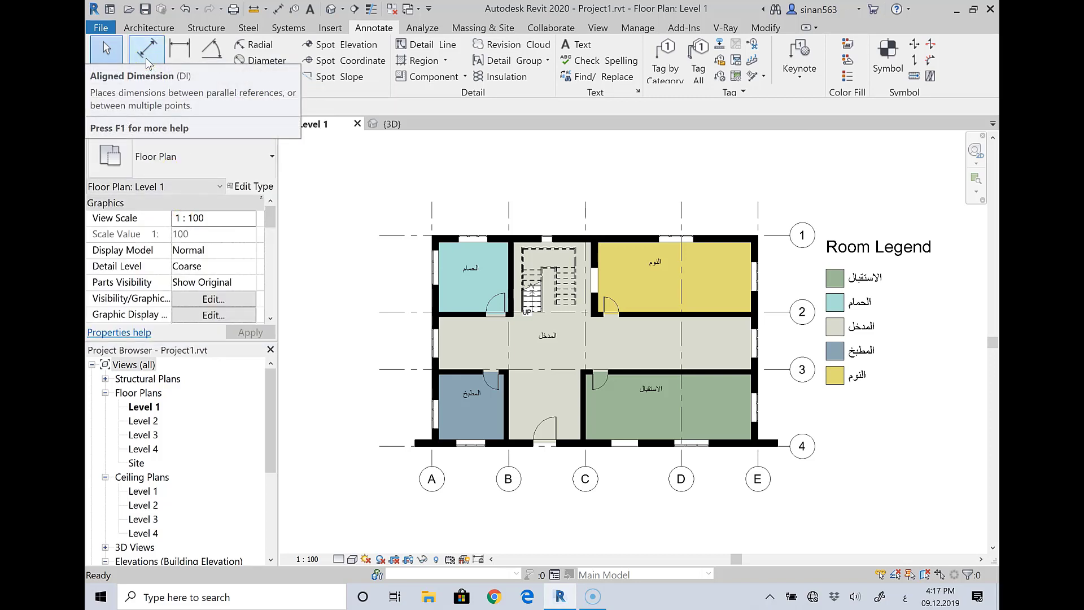
mouse_move(147, 58)
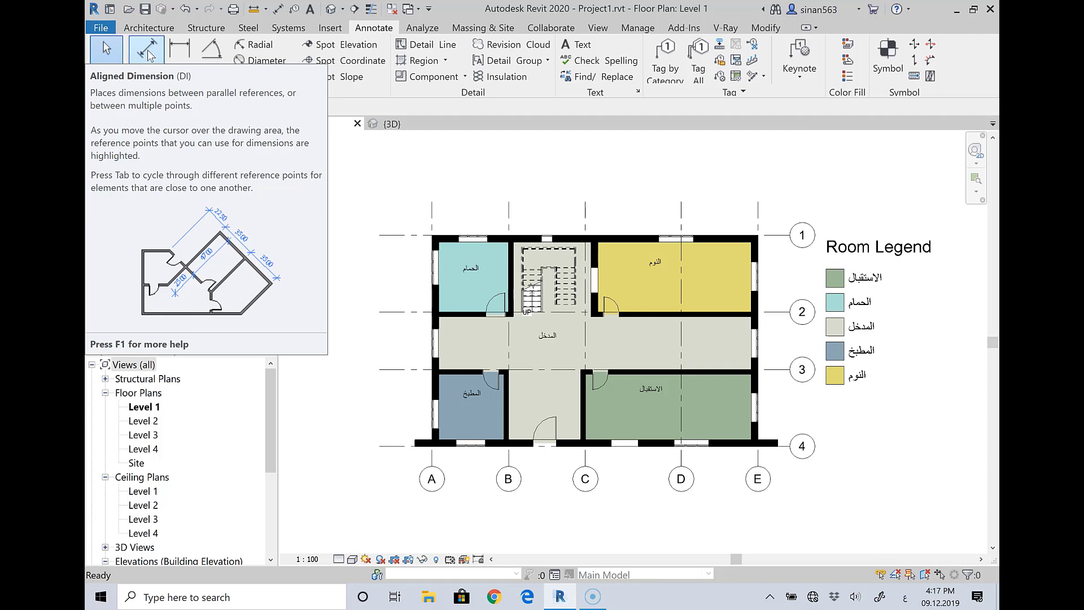
click(148, 52)
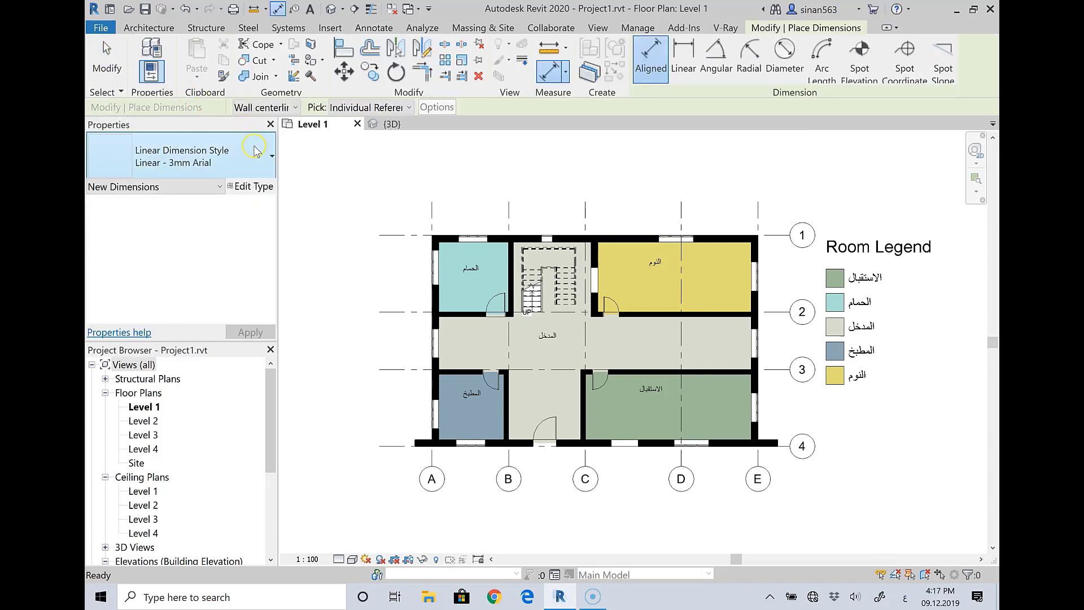
scroll(479, 211, up, 2)
scroll(480, 214, up, 1)
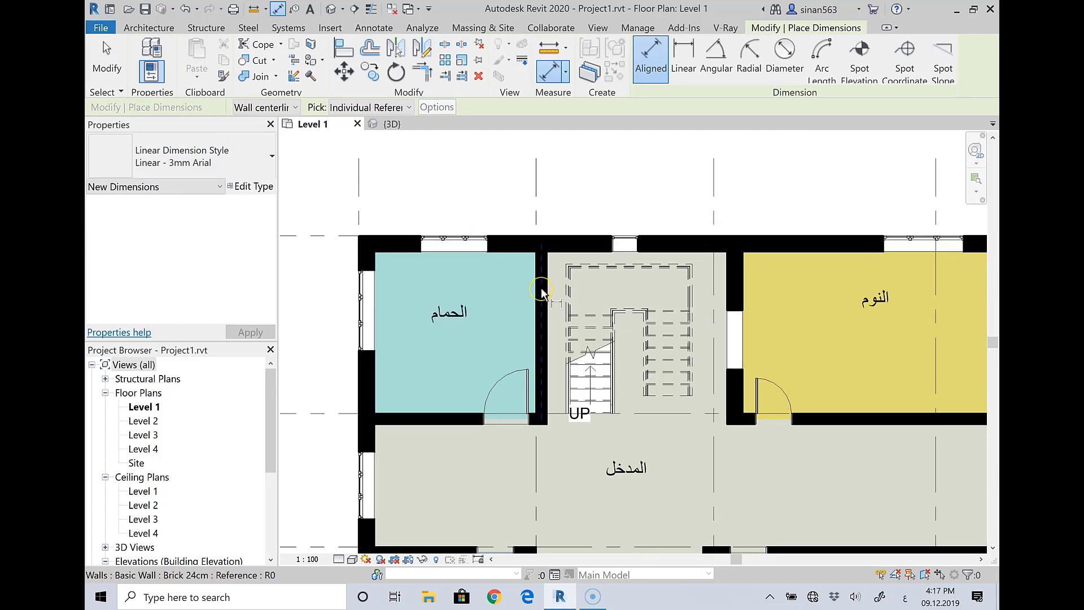
Set dimension references to Wall faces and pick the bathroom's right and left inner wall faces
click(264, 108)
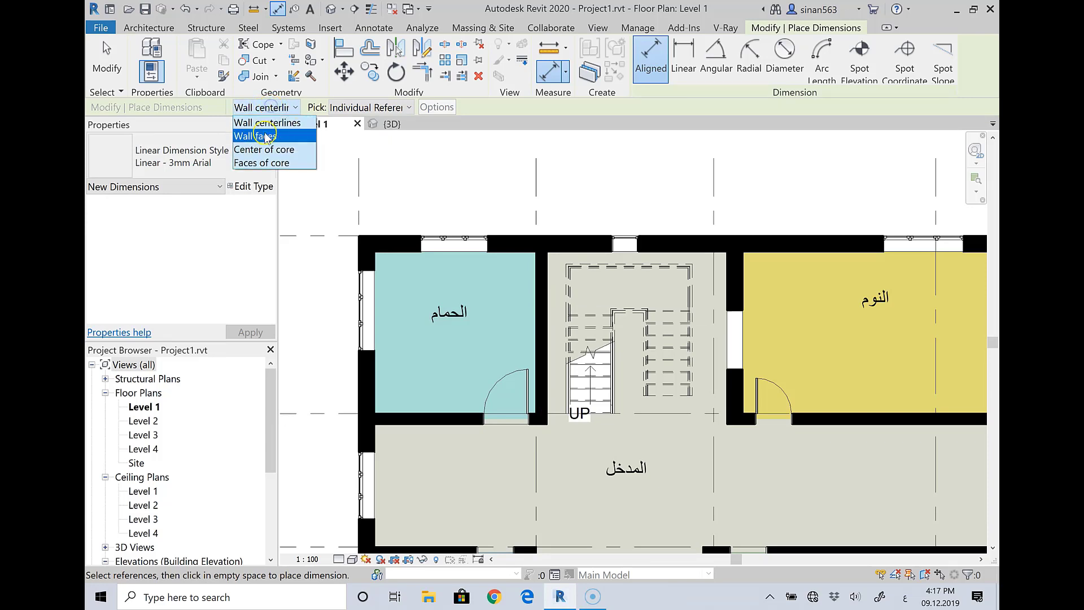
click(262, 137)
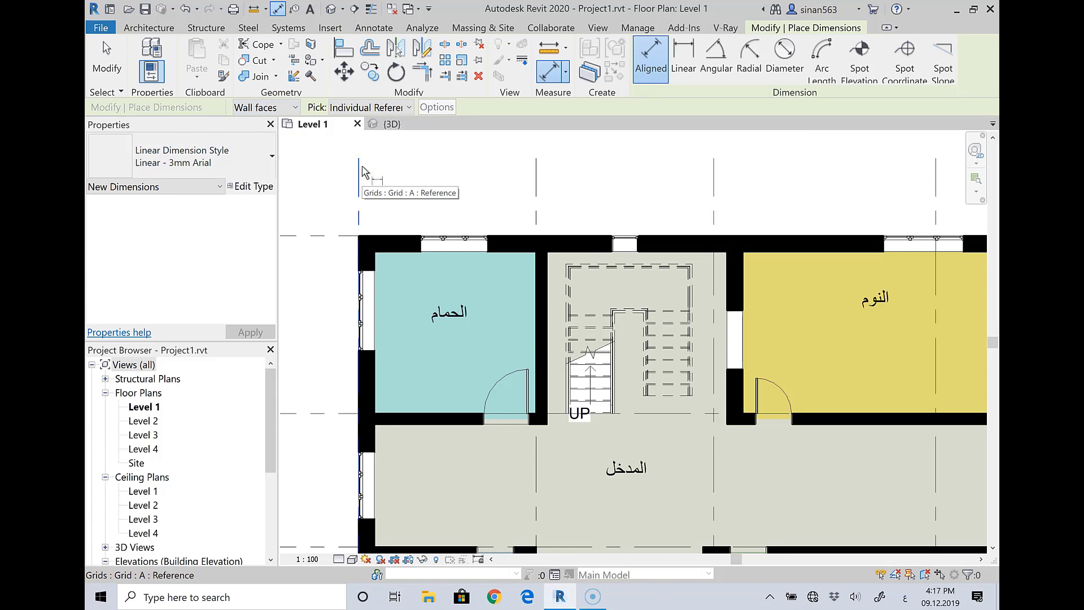
click(534, 313)
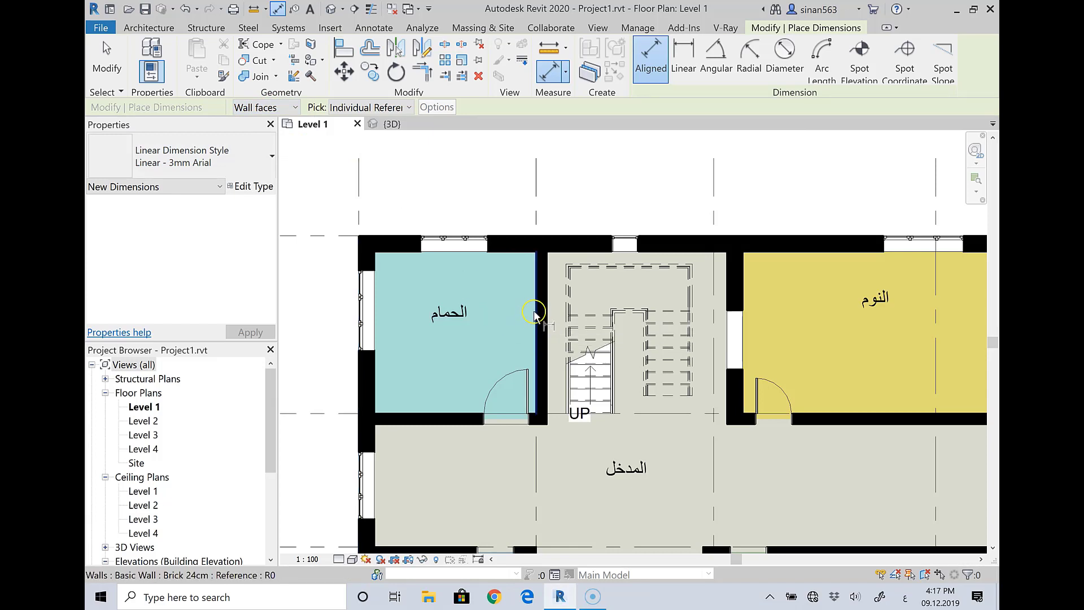
scroll(534, 312, up, 1)
scroll(534, 310, up, 1)
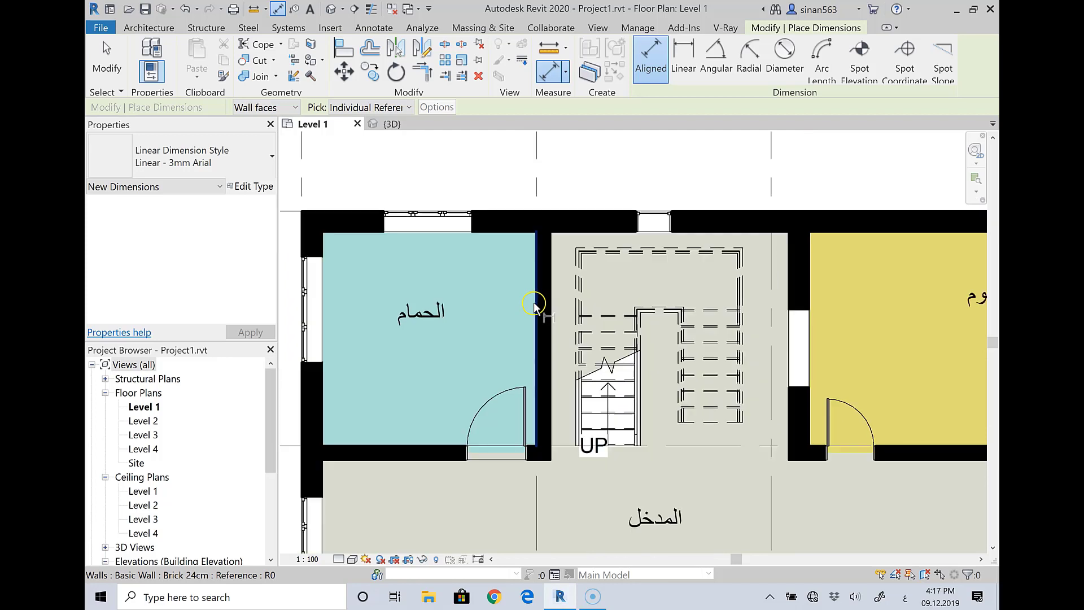
click(533, 308)
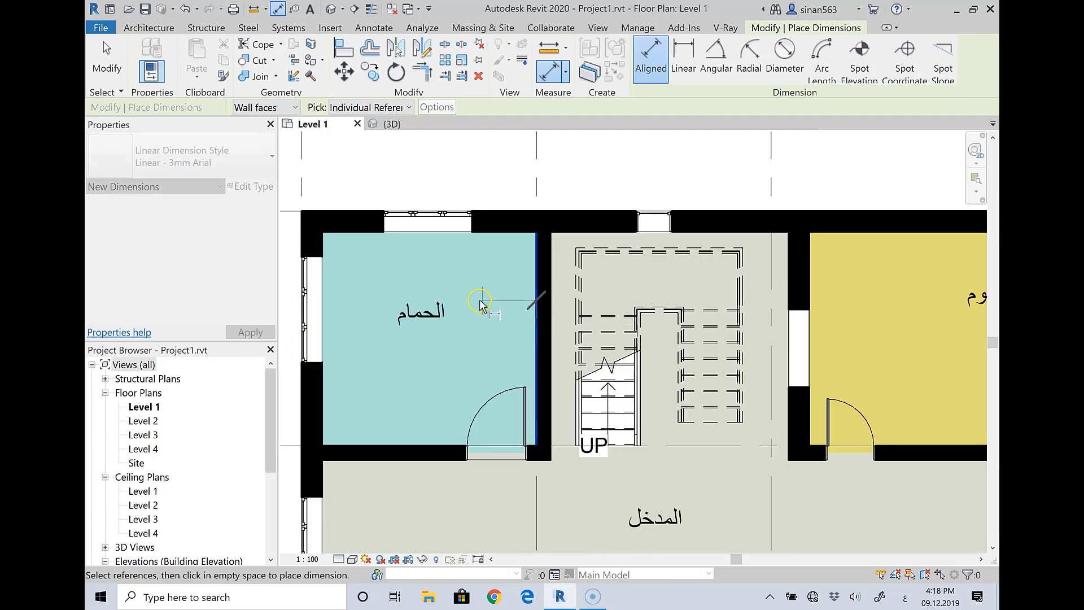
click(393, 276)
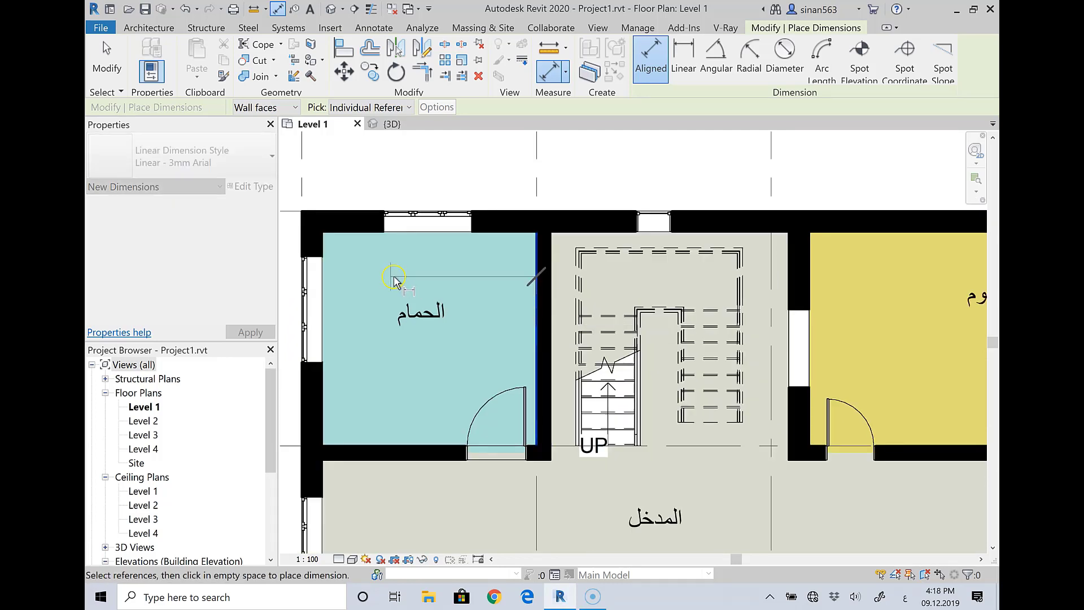
click(323, 283)
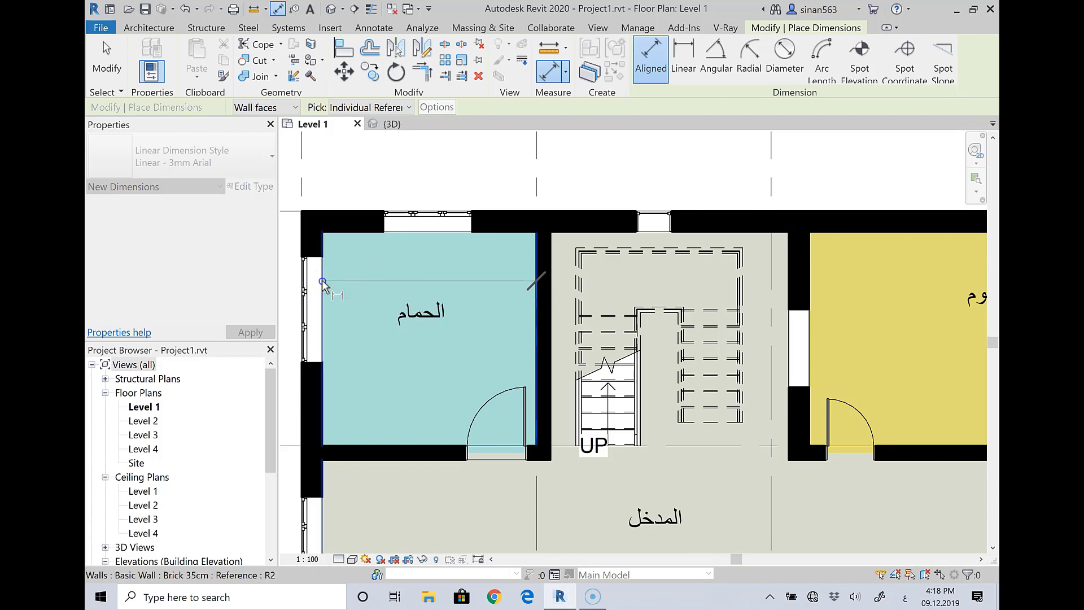
Place the 365 dimension inside the bathroom, then exit the tool and deselect it
click(372, 385)
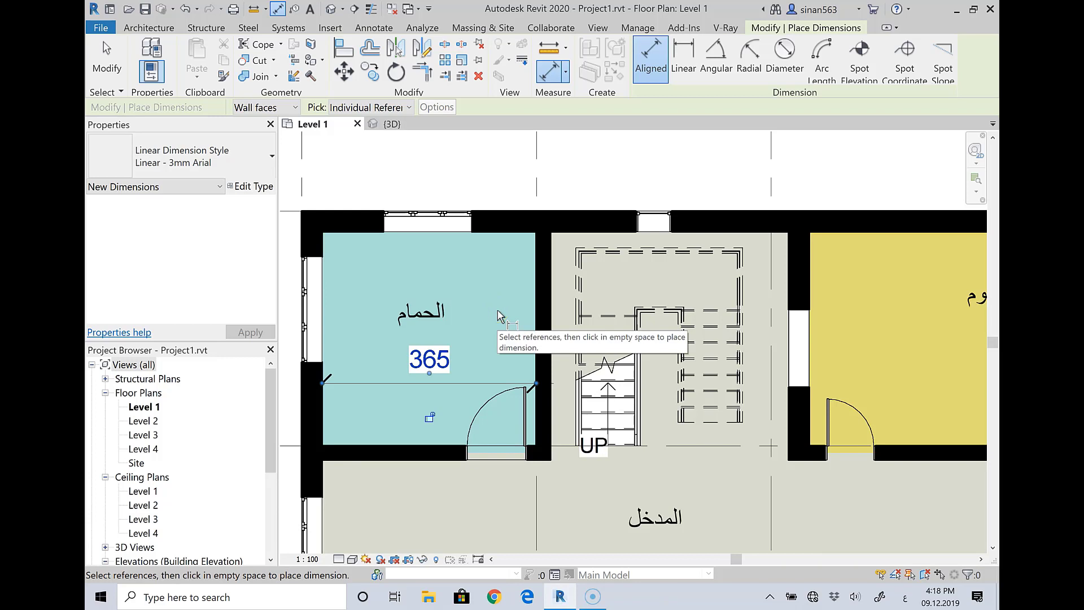
key(Escape)
click(477, 368)
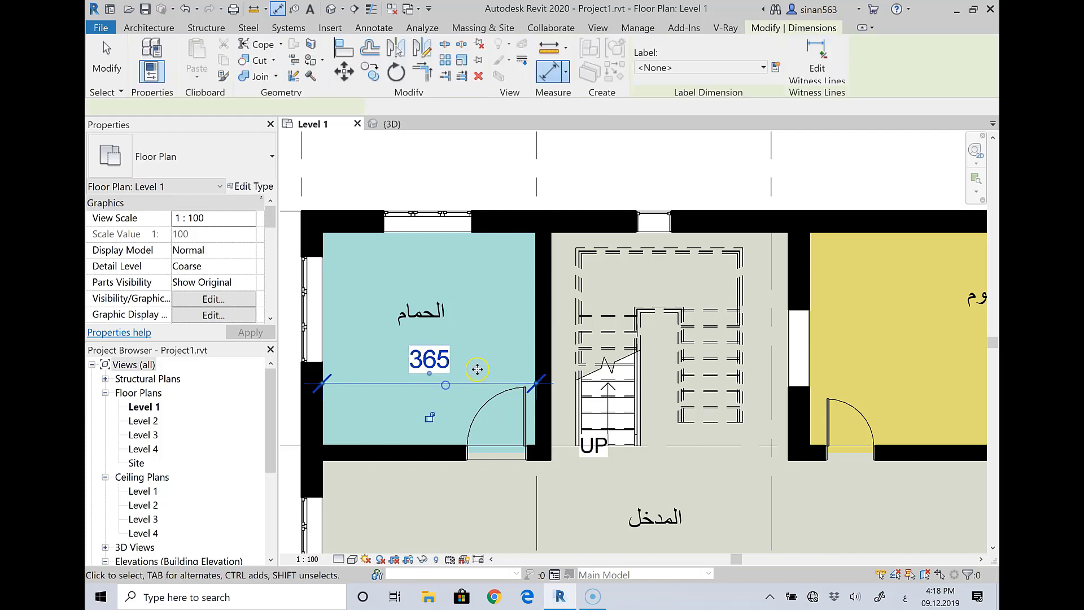
key(Escape)
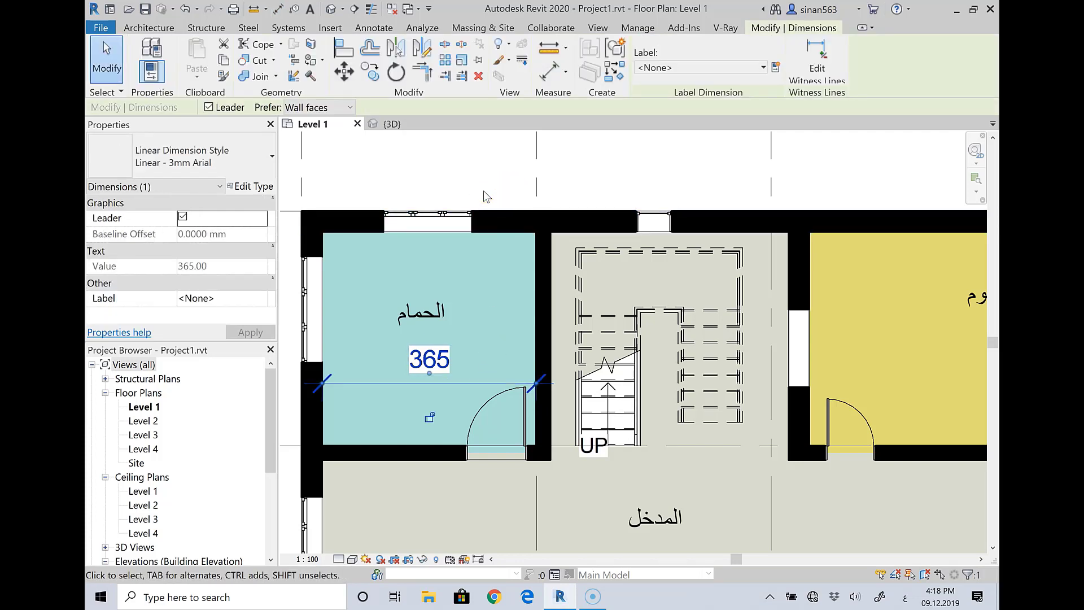
scroll(483, 191, down, 1)
scroll(483, 191, down, 1)
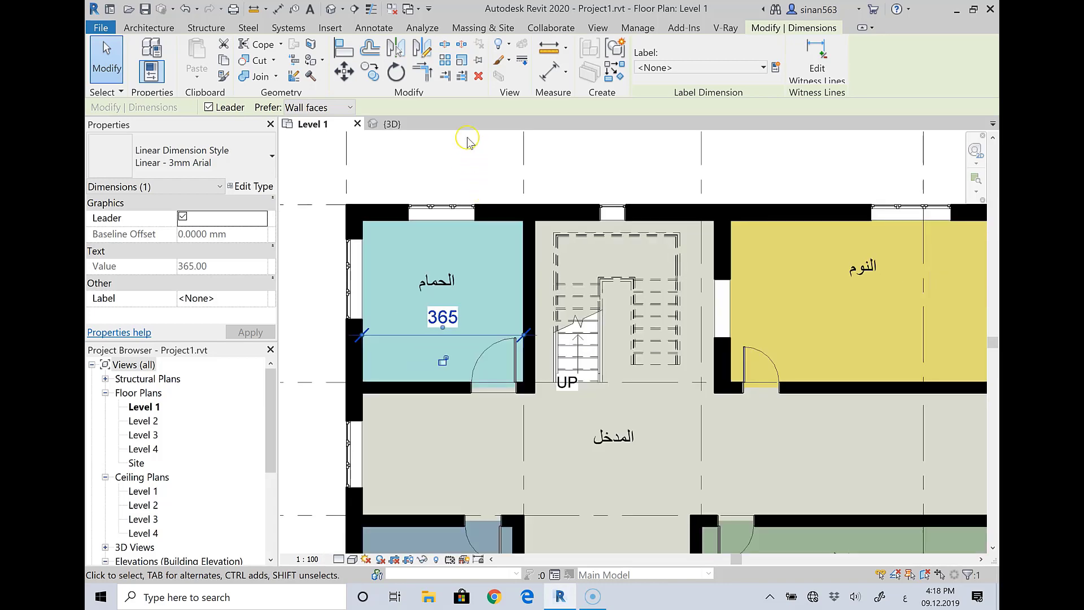
click(412, 169)
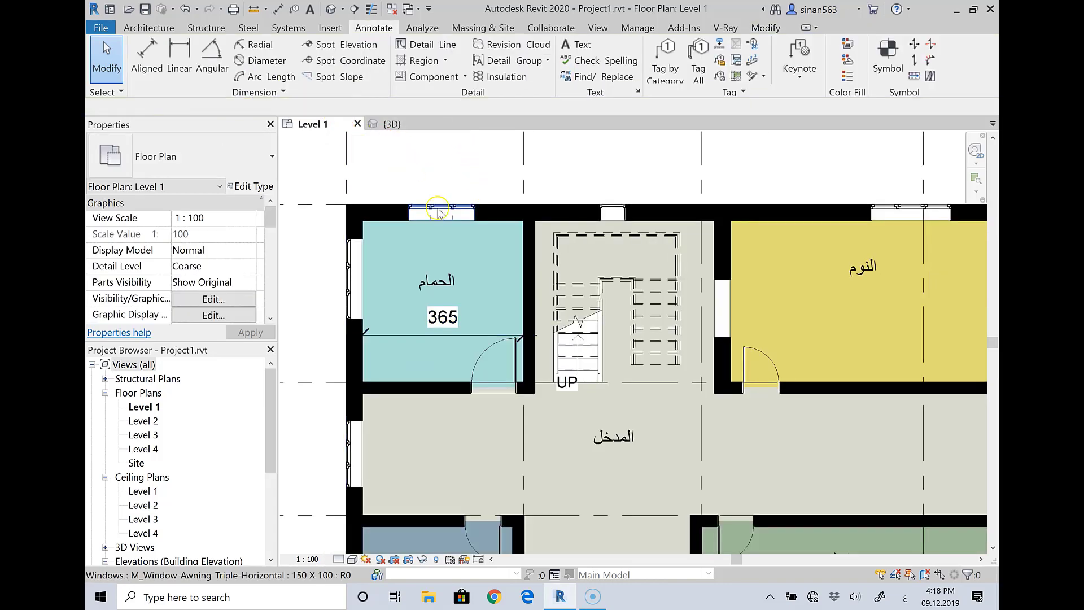
click(183, 76)
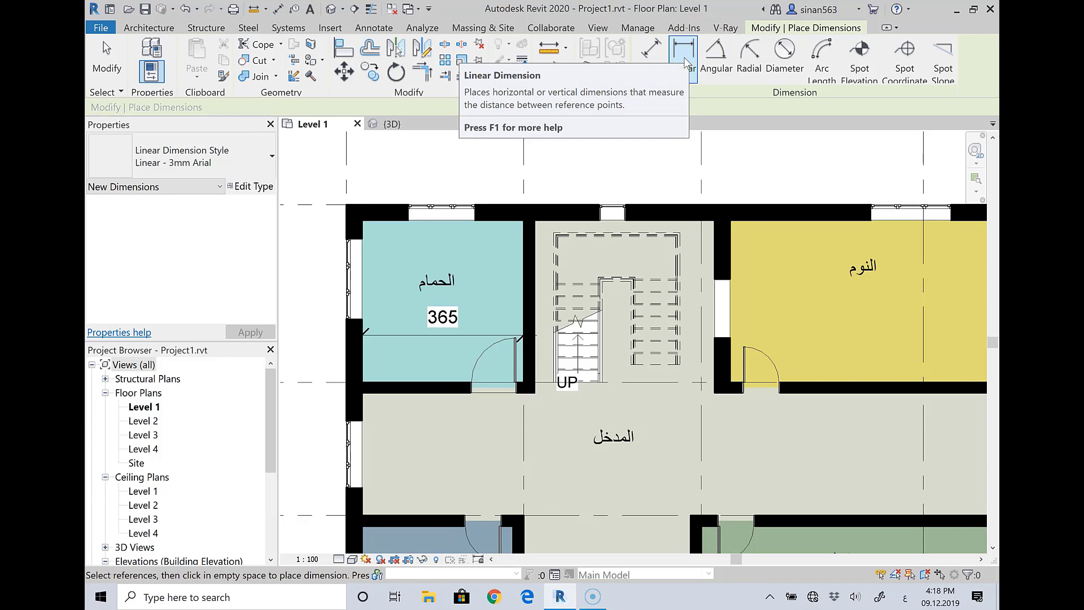
mouse_move(683, 59)
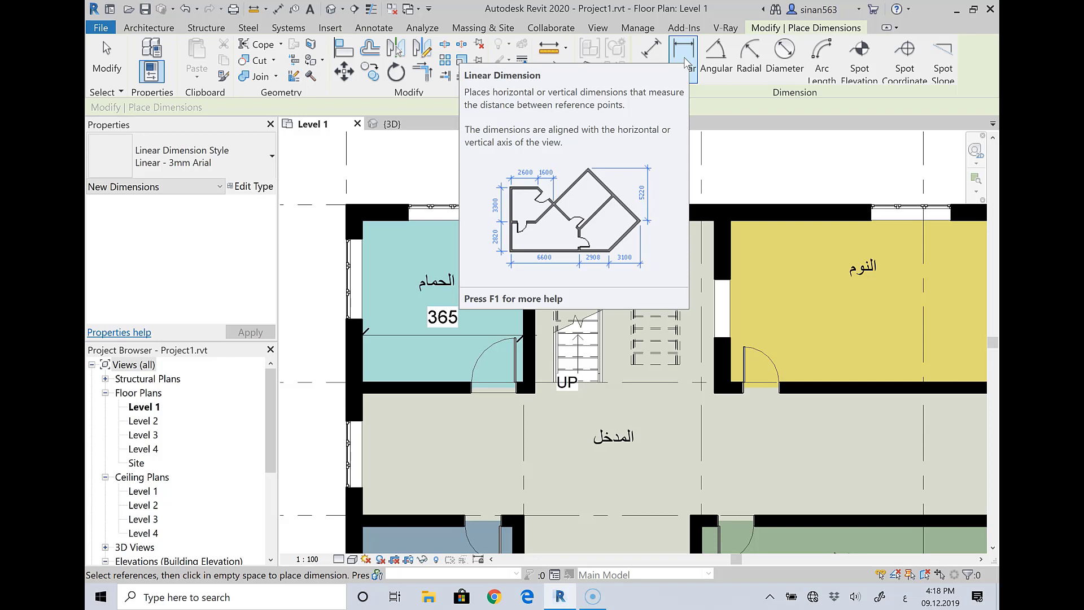
scroll(683, 234, down, 2)
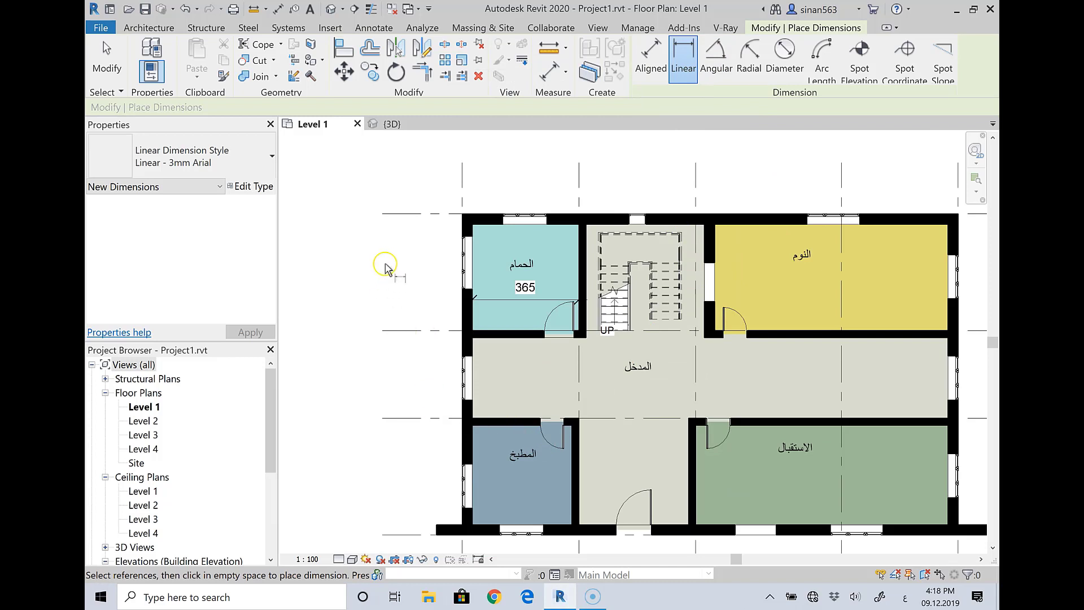
click(463, 270)
click(576, 271)
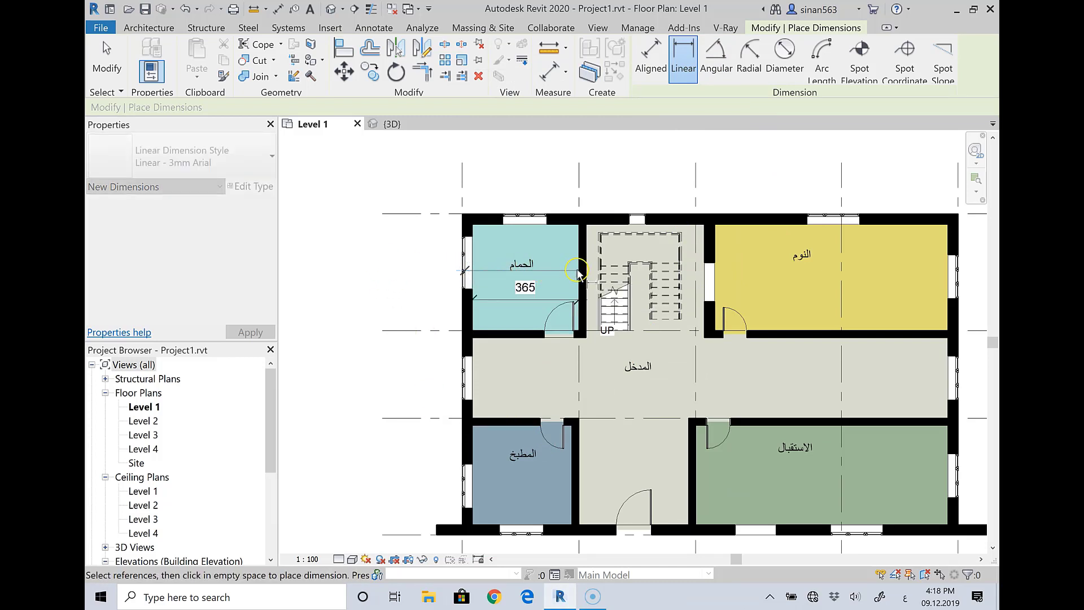
scroll(553, 219, up, 3)
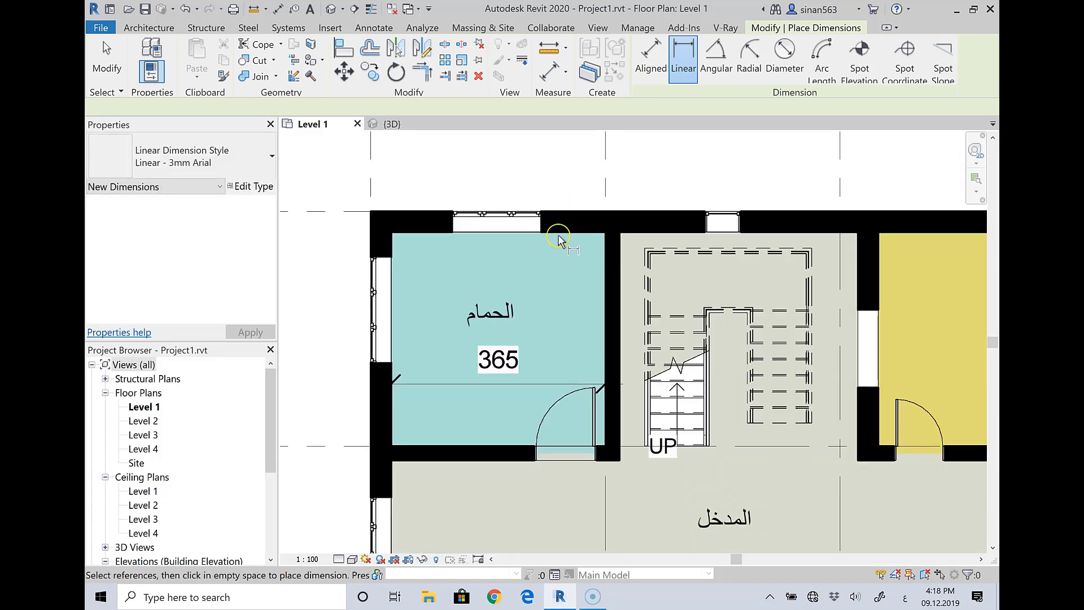
click(511, 213)
key(Escape)
key(Escape)
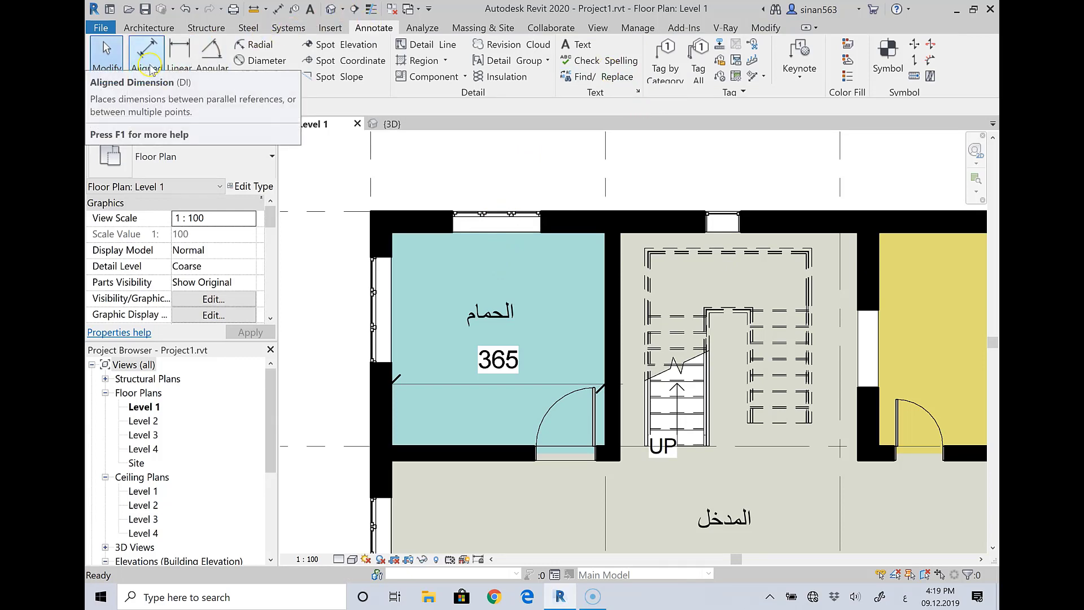
click(179, 65)
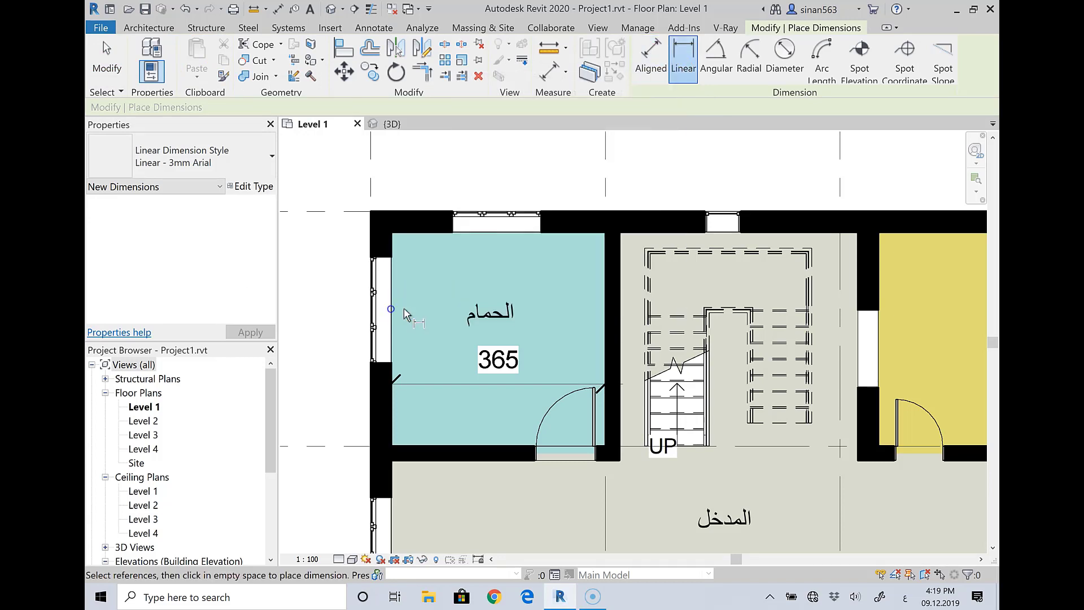
click(375, 203)
click(649, 314)
key(Escape)
key(Escape)
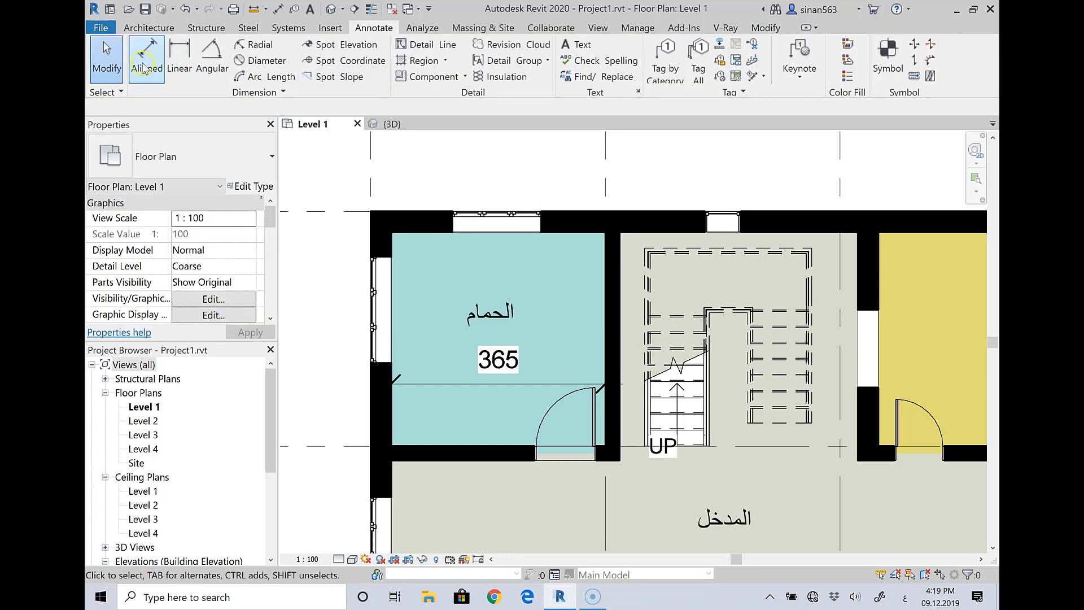
Restart the Aligned tool and pick the bathroom's left wall as a reference
click(147, 56)
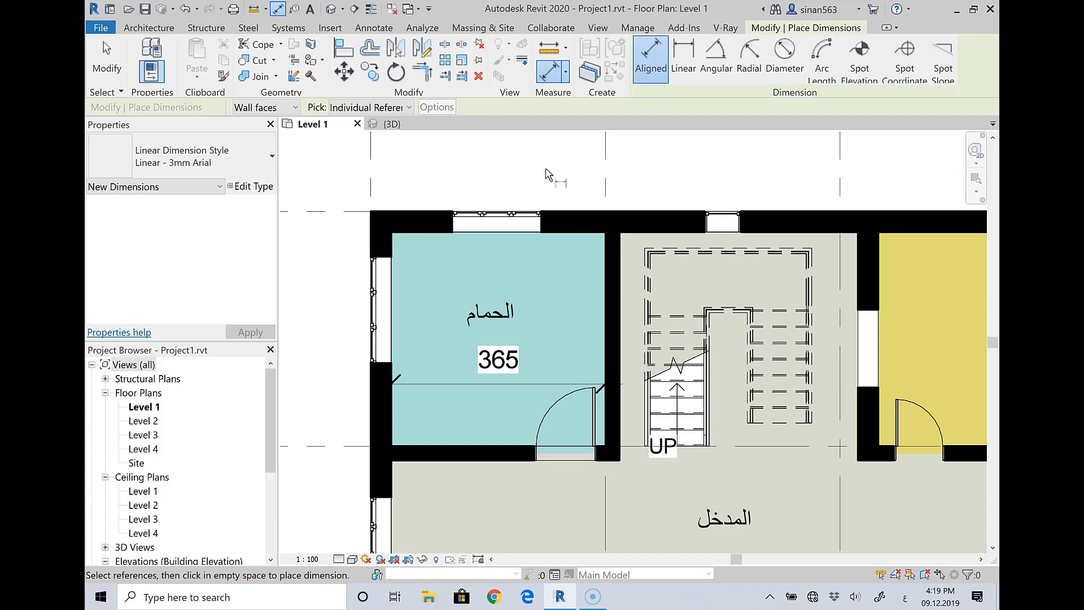
click(540, 168)
click(542, 97)
click(550, 52)
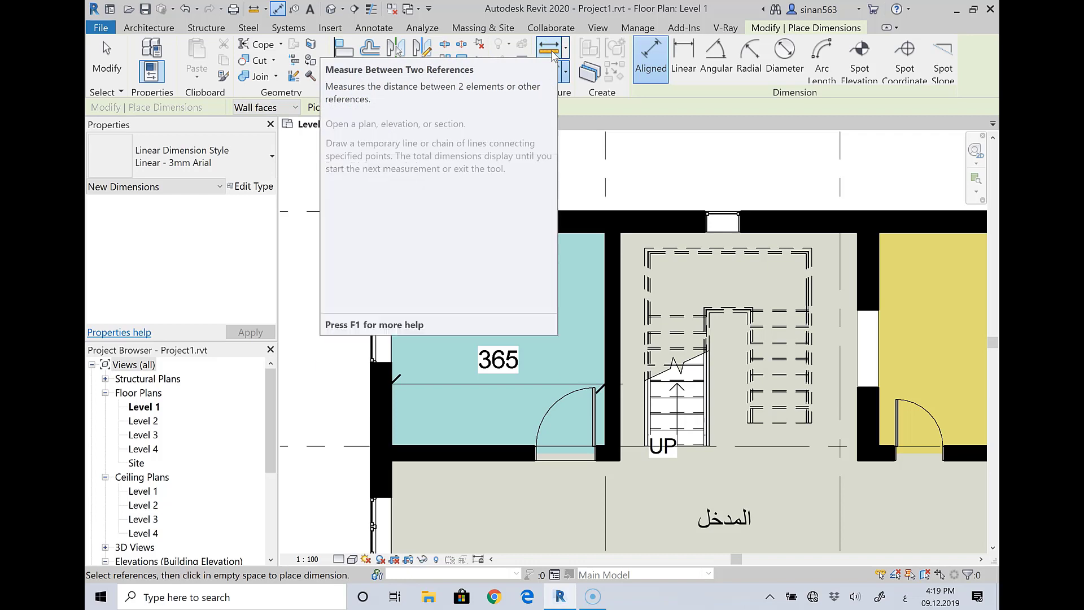
click(404, 42)
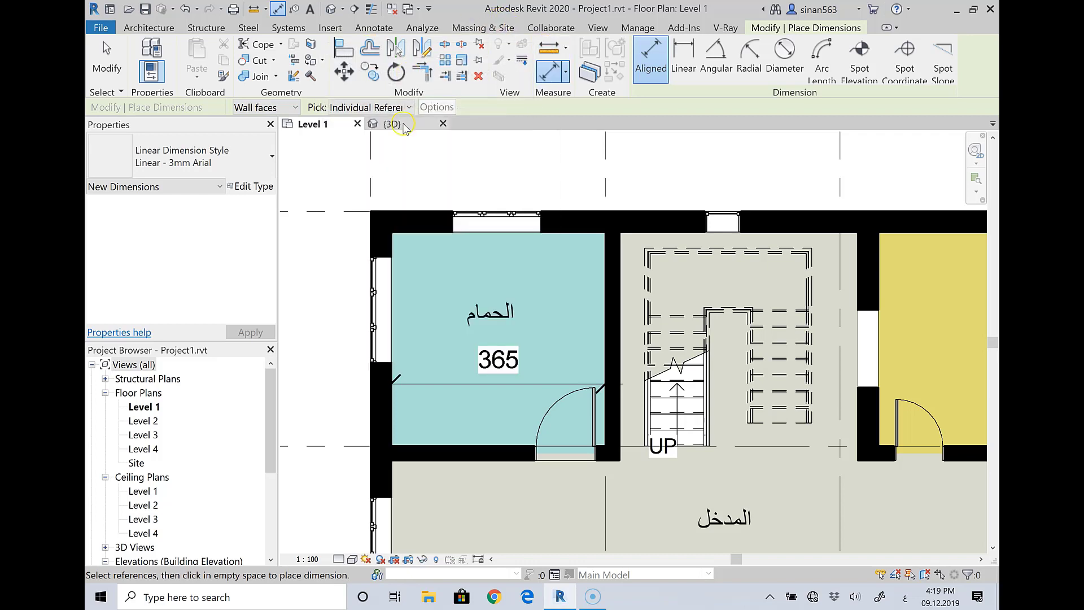
click(650, 56)
click(379, 252)
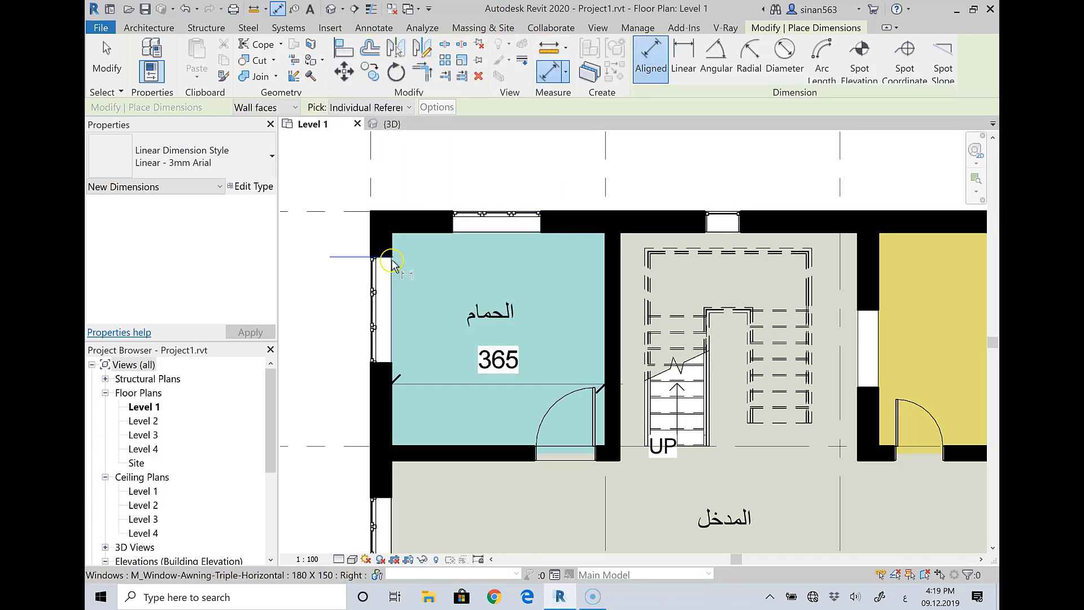
Dimension the yellow bedroom's depth at 365 between its top and bottom walls, then cancel twice
scroll(438, 259, down, 1)
scroll(439, 260, down, 1)
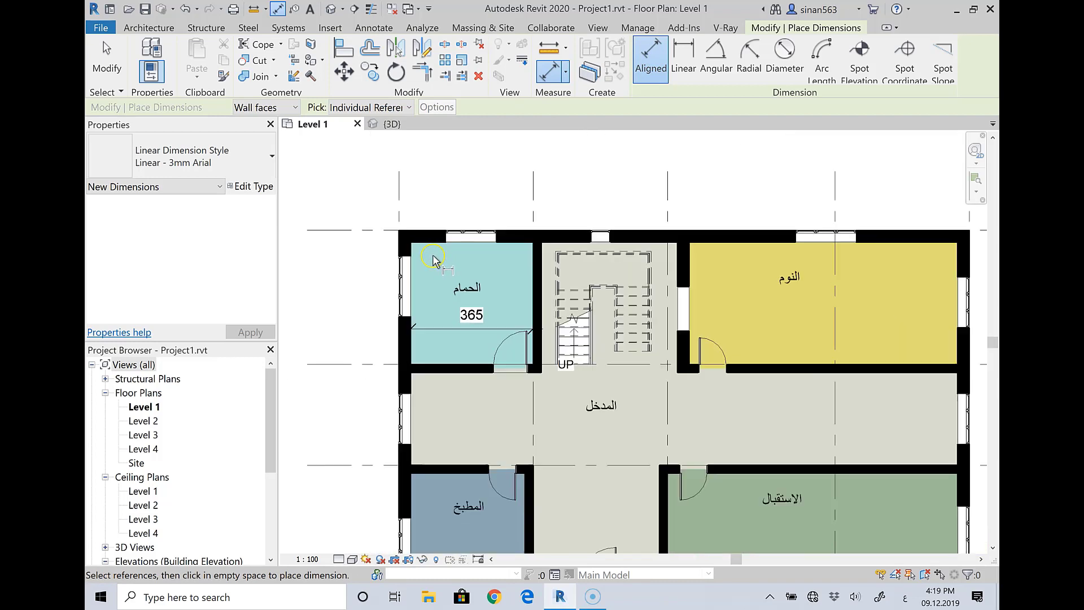
click(744, 243)
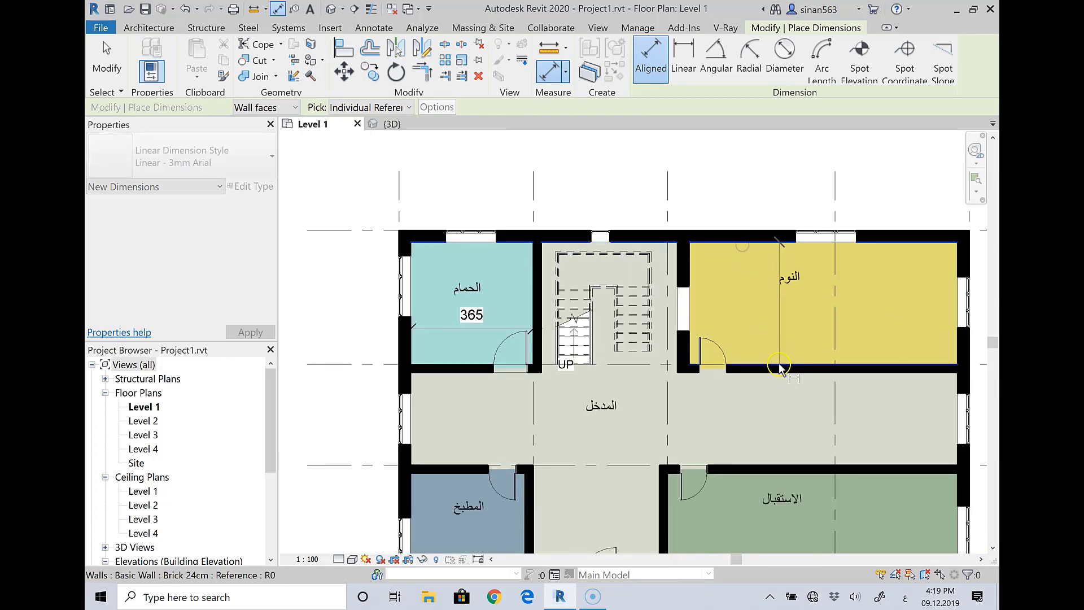
click(749, 364)
click(749, 316)
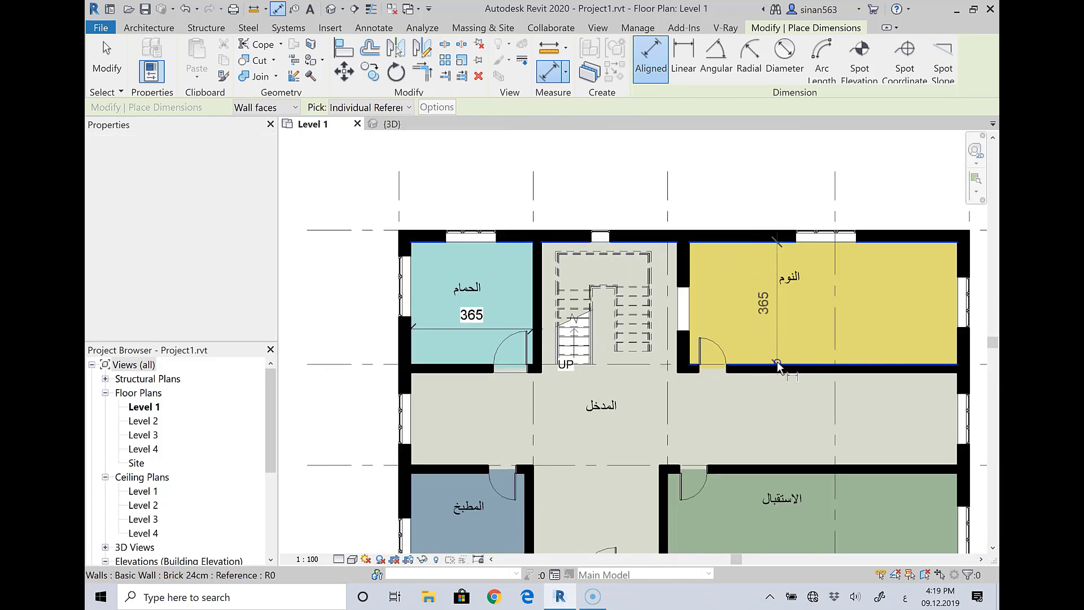
right_click(750, 180)
click(762, 186)
right_click(772, 180)
click(787, 185)
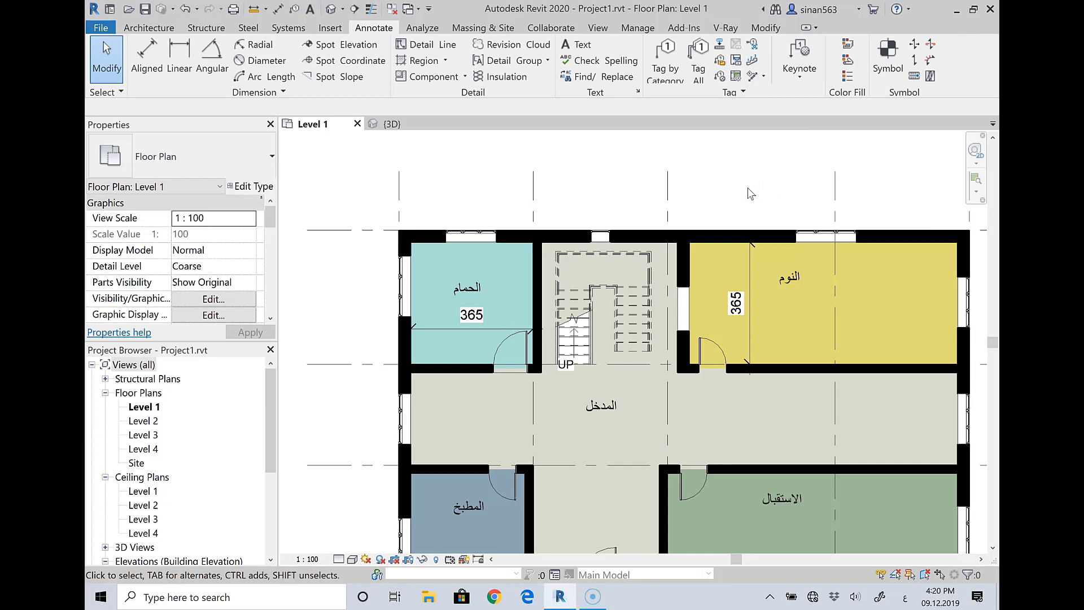
Undo the 365 dimensions, pan to the upper rooms, and restart Aligned with the Pick list shown
key(ctrl+z)
scroll(747, 188, up, 2)
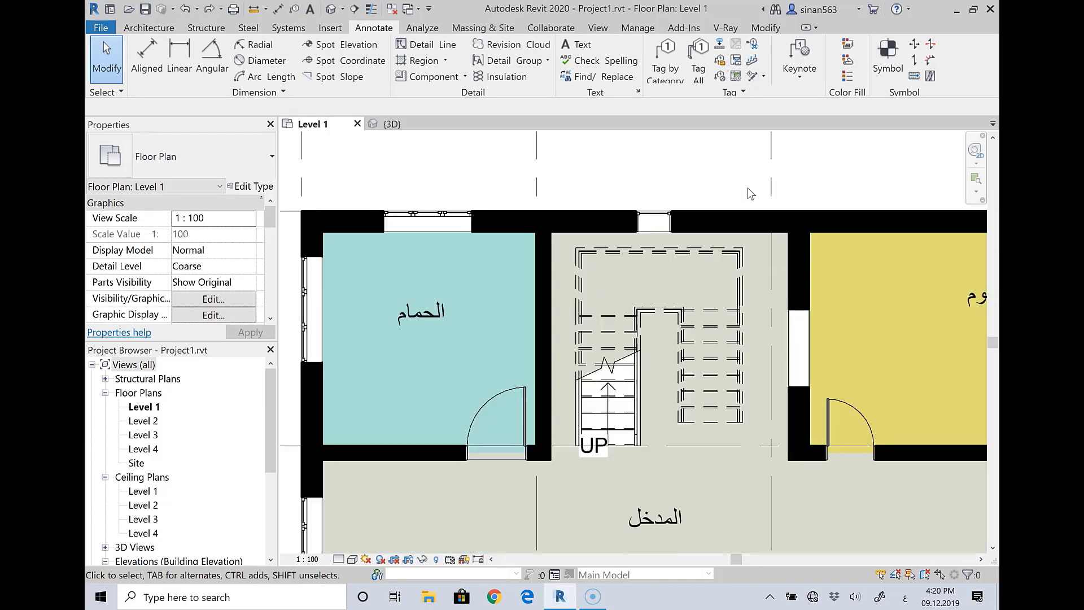
scroll(738, 262, up, 2)
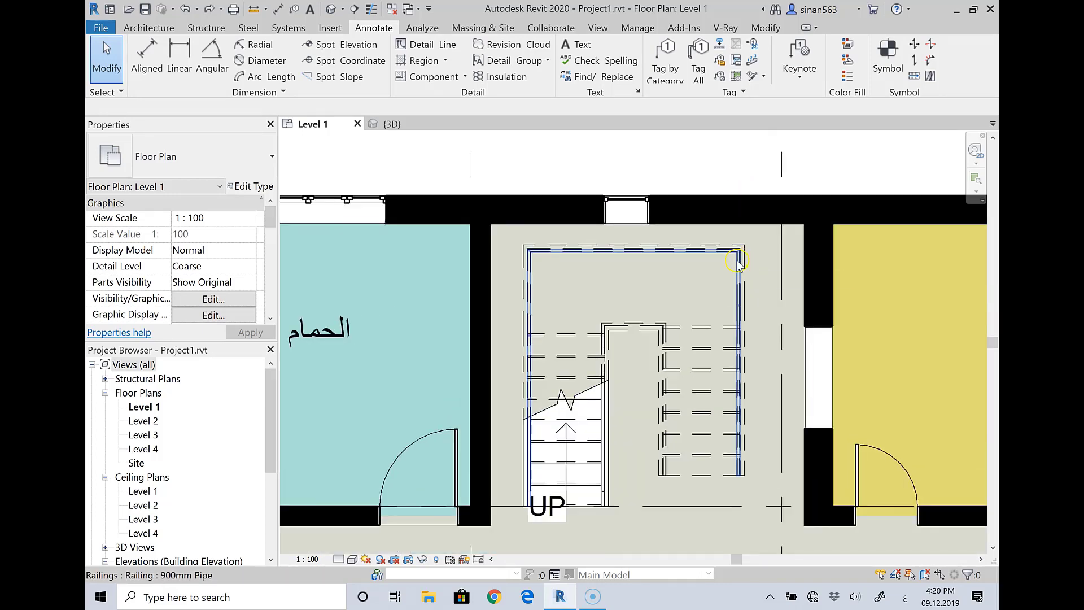
scroll(730, 263, down, 3)
scroll(702, 268, down, 1)
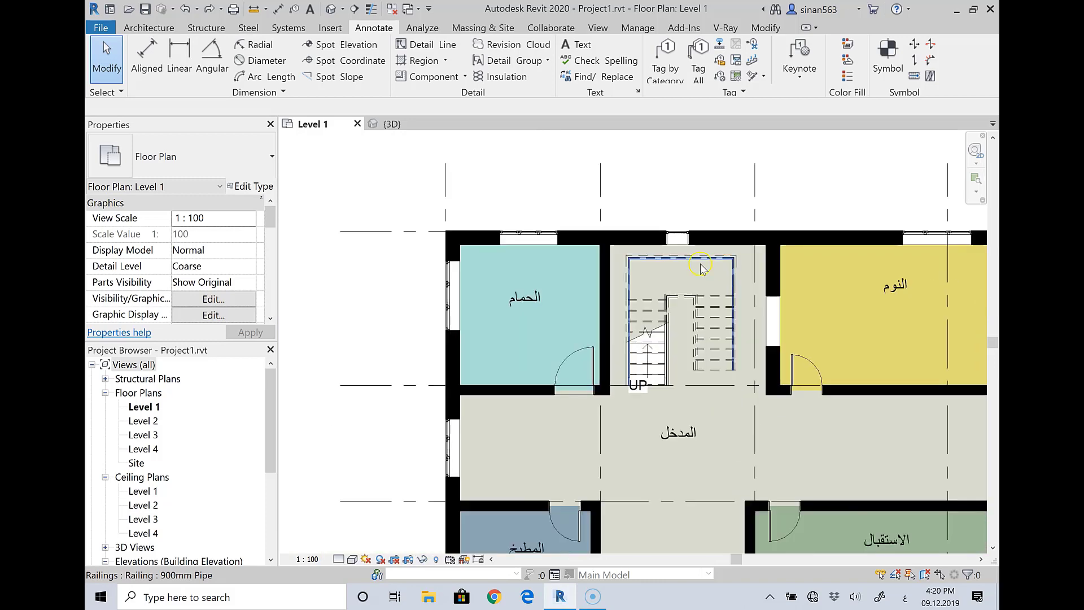
middle_drag(536, 220, 440, 252)
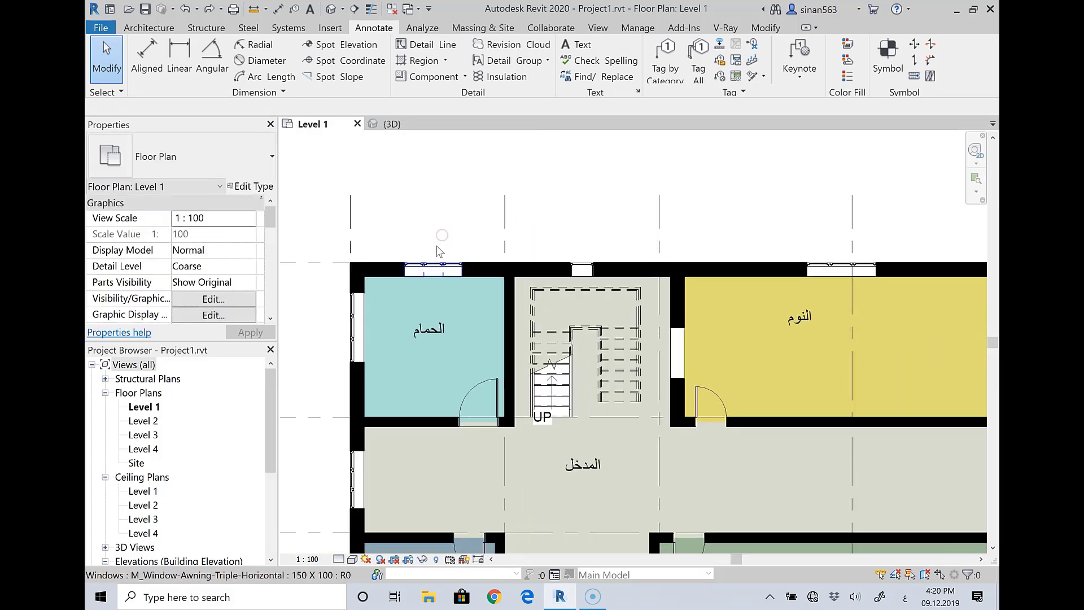
click(373, 216)
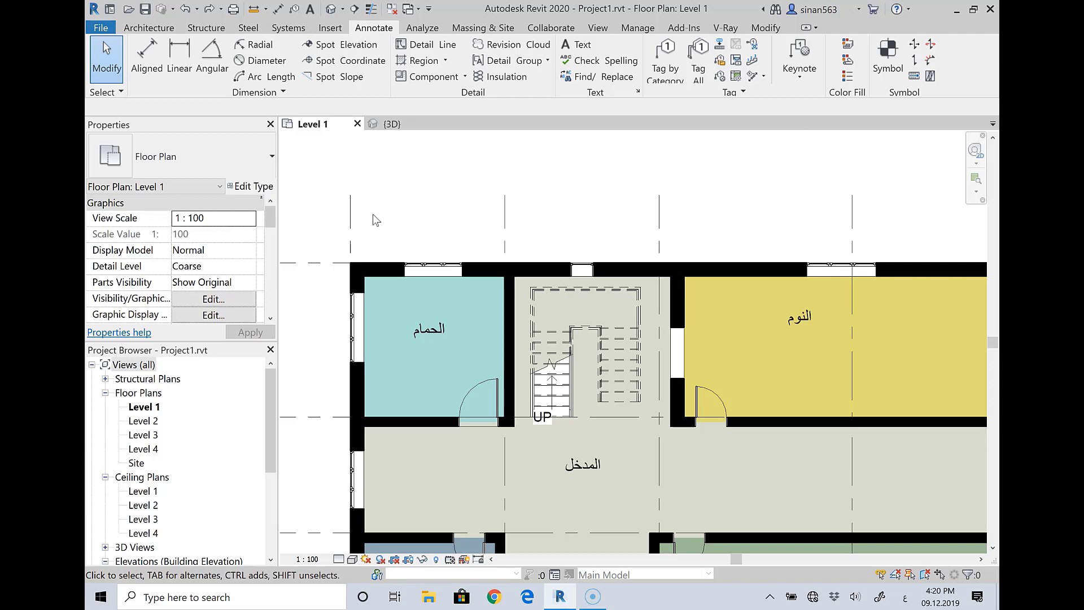
click(147, 54)
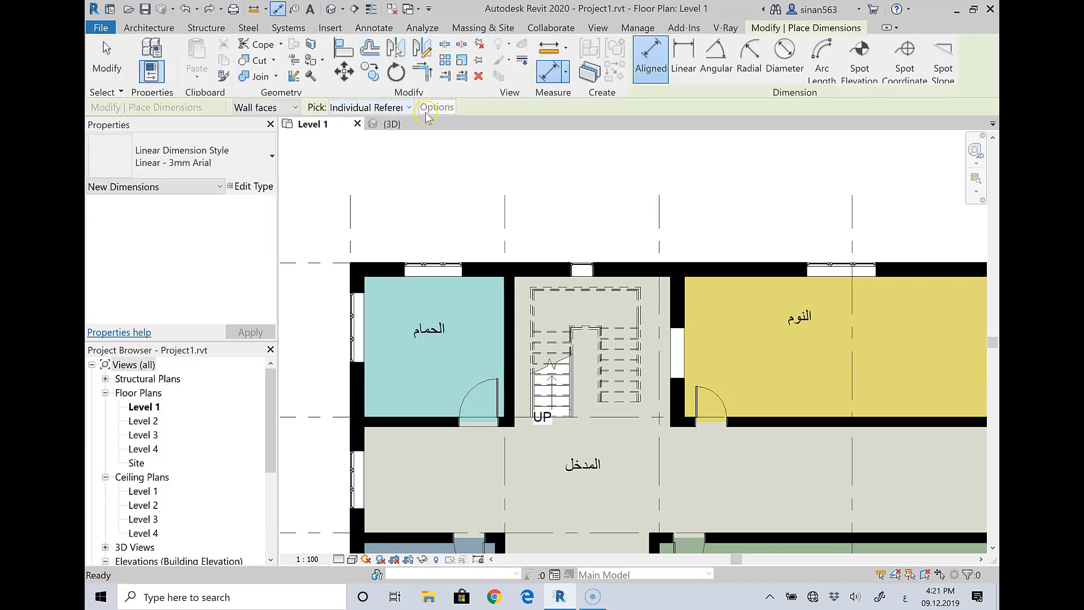
click(350, 108)
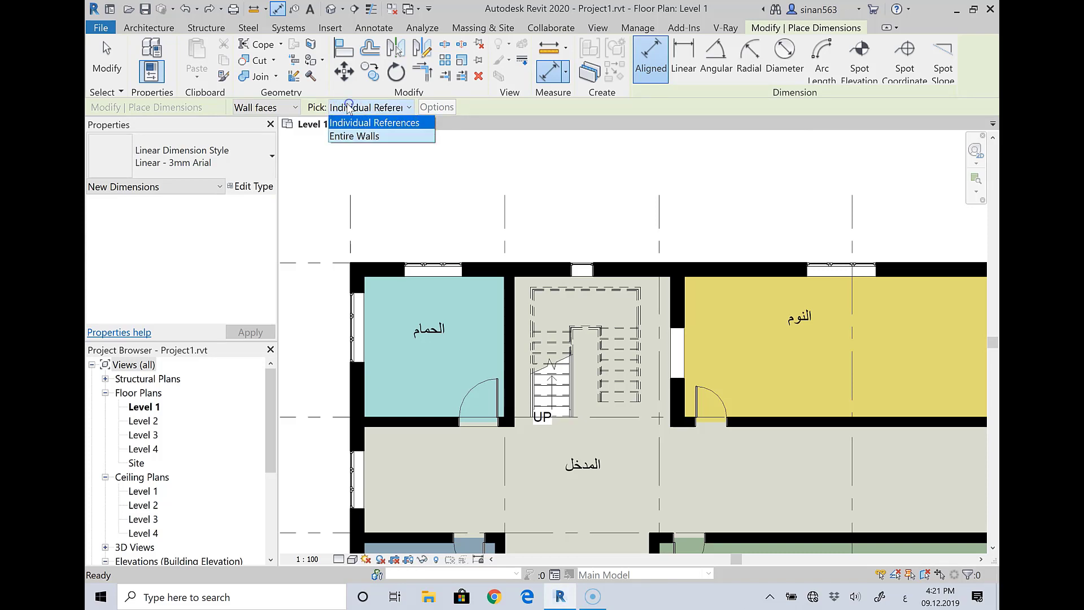
Keep Pick: Individual References and discard an unwanted horizontal bathroom dimension
click(373, 110)
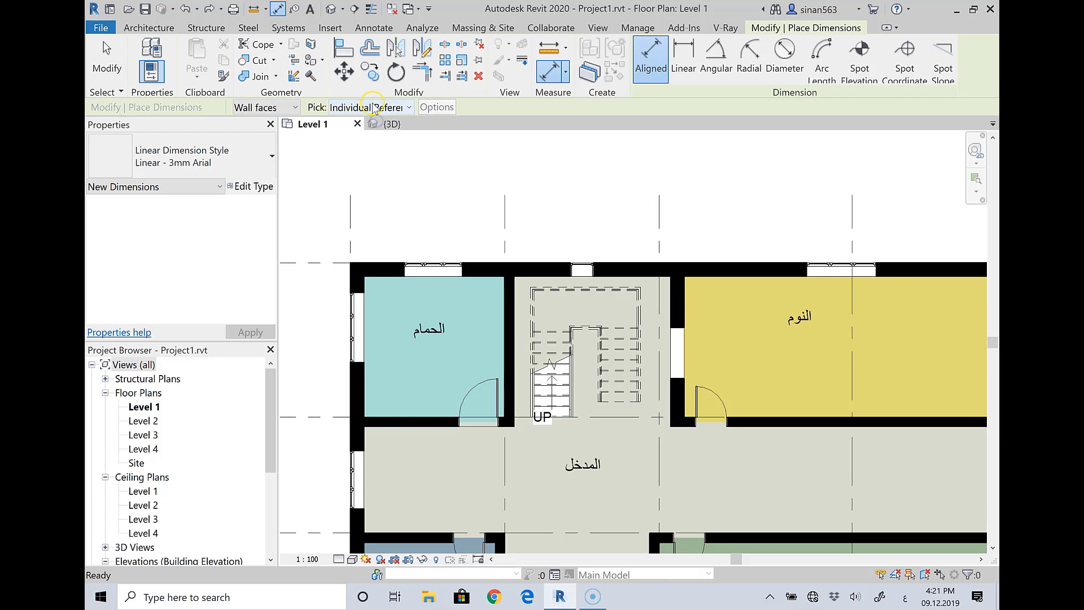
click(365, 326)
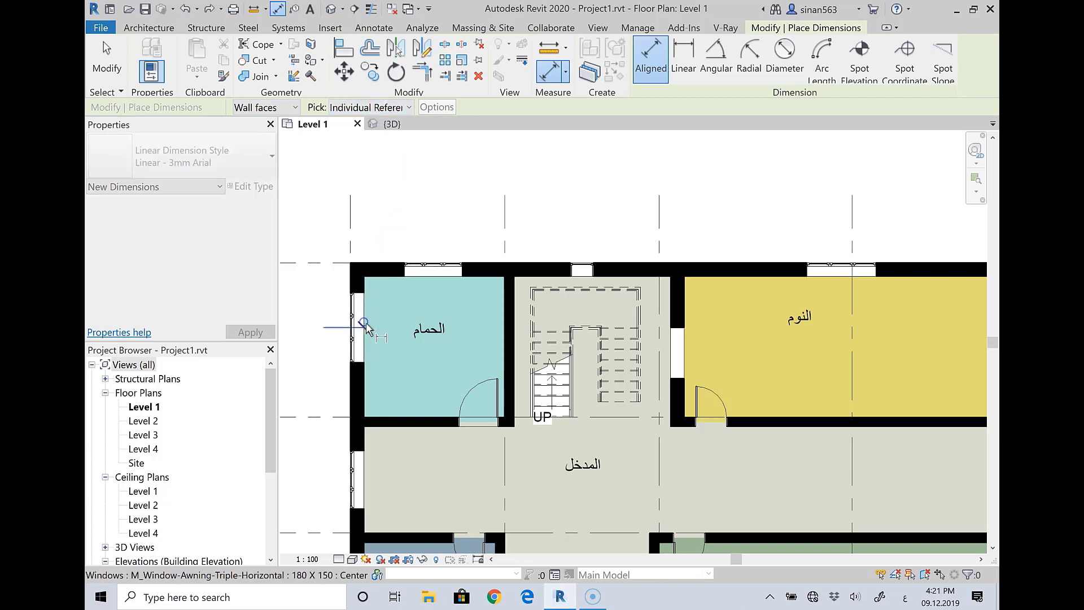
click(506, 329)
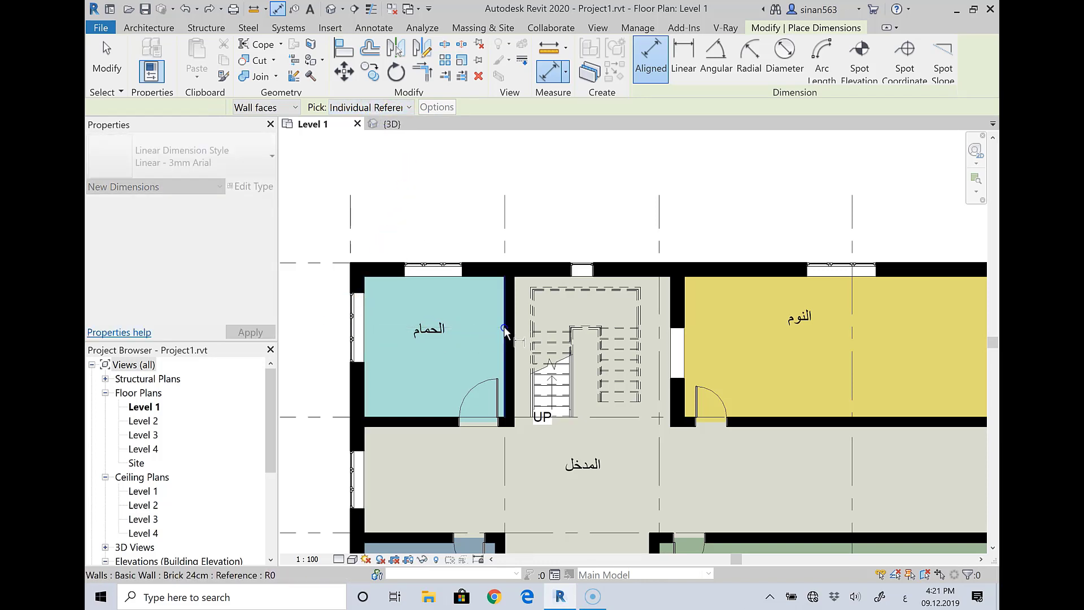
key(Escape)
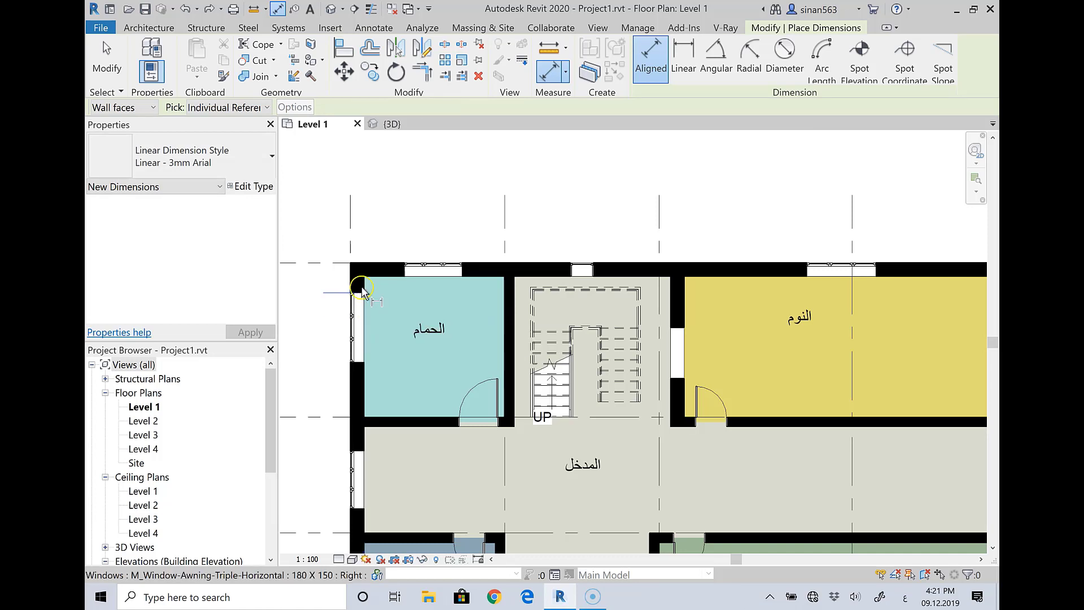
Chain the bathroom's top and bottom walls and the entrance hall's bottom wall
click(377, 281)
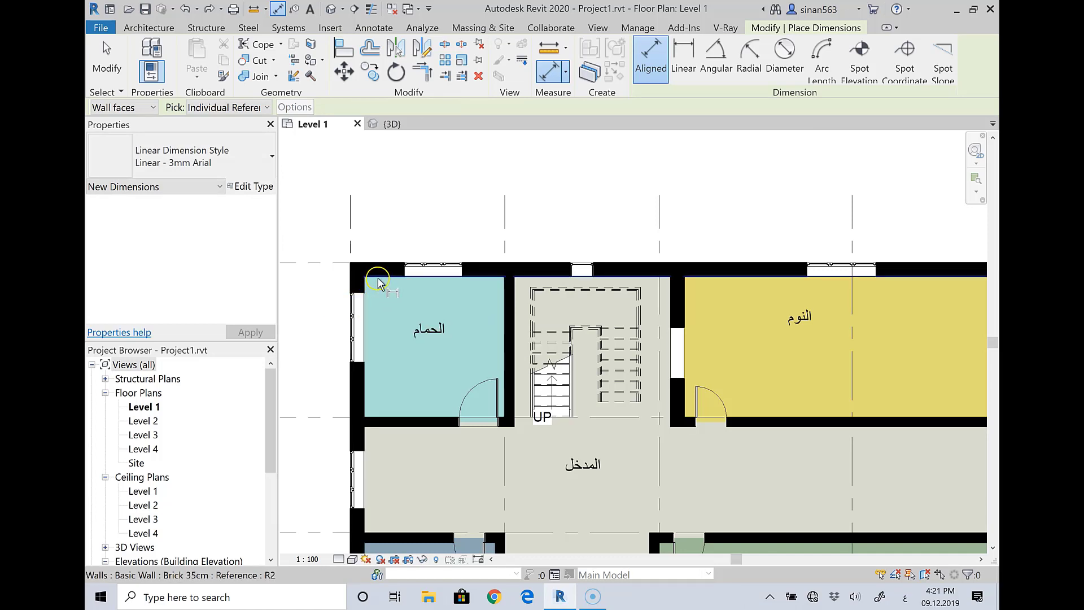
click(395, 418)
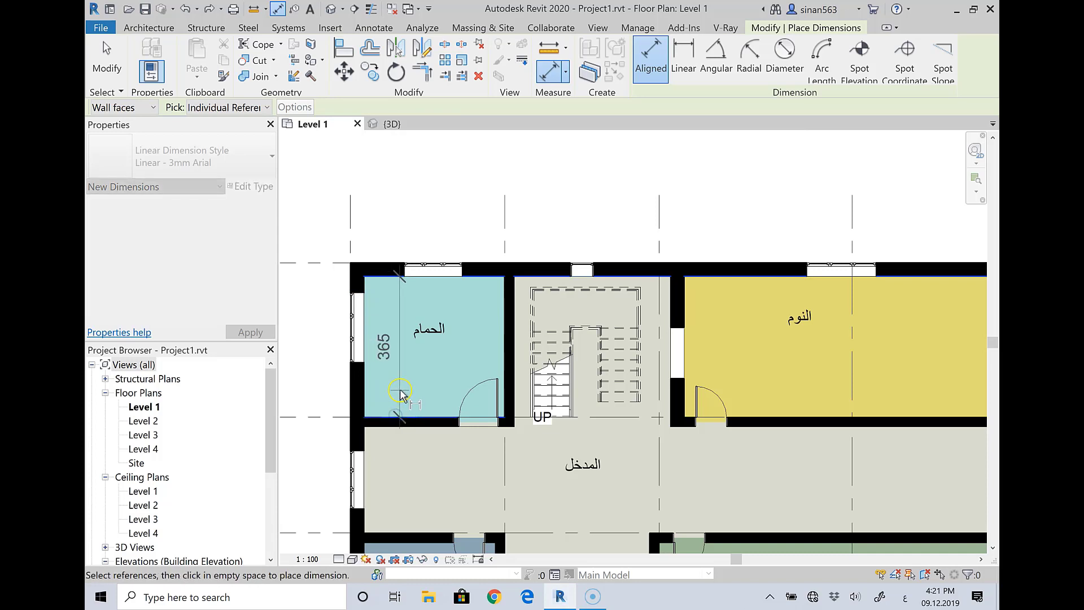
click(410, 533)
scroll(410, 395, down, 2)
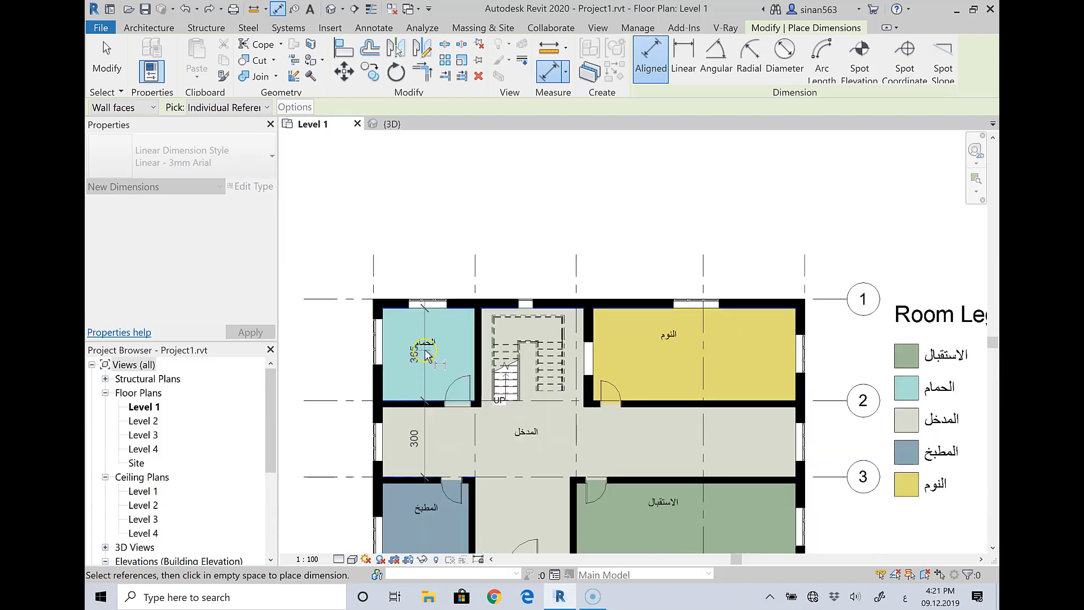
scroll(413, 386, down, 1)
scroll(411, 412, down, 1)
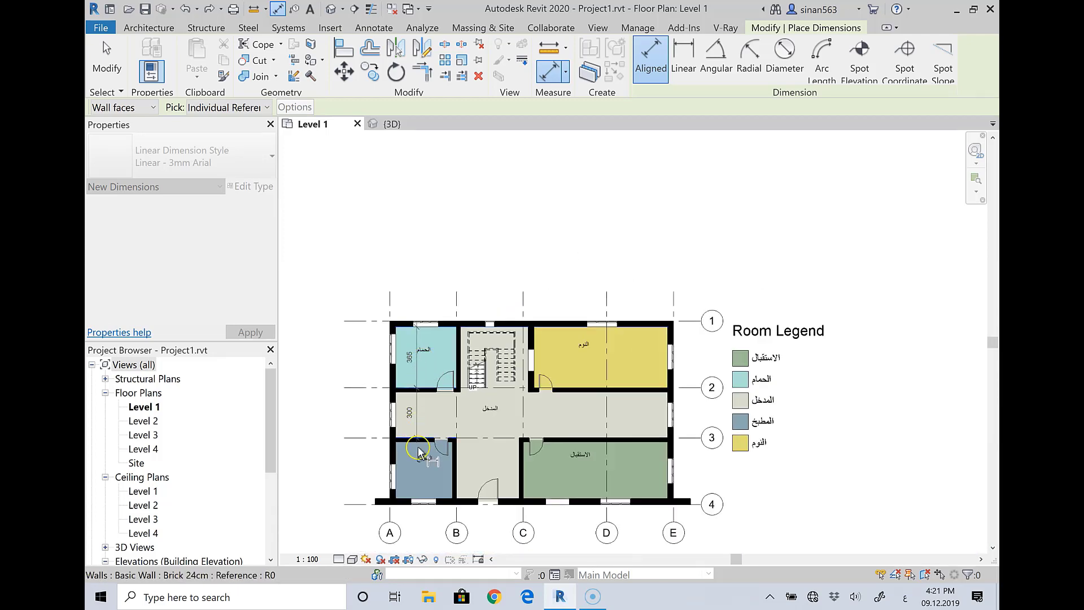
scroll(411, 463, up, 2)
scroll(395, 508, up, 1)
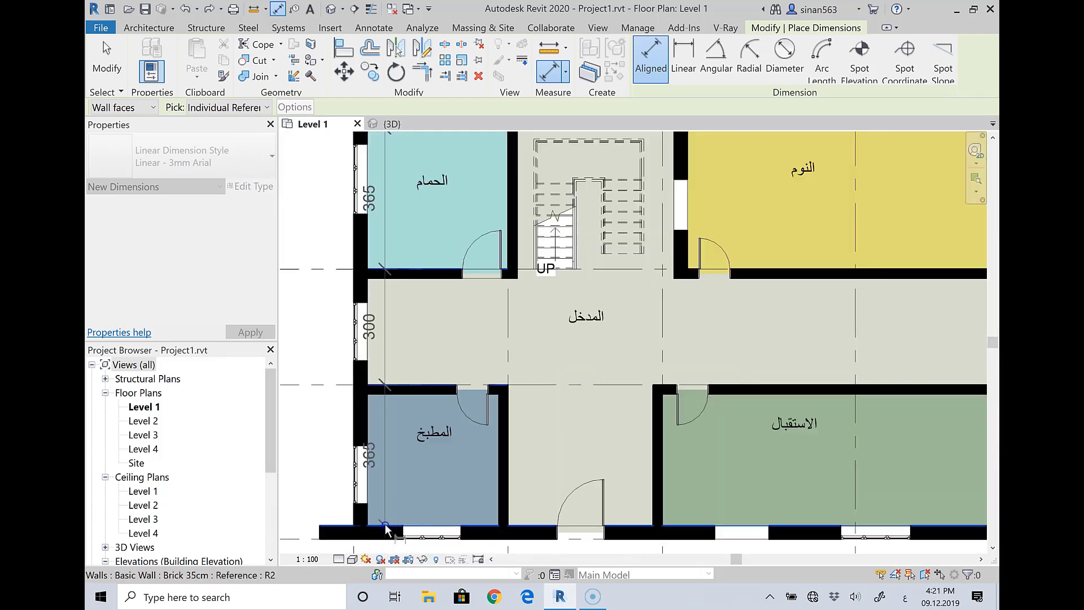
Add the kitchen's bottom wall and place the 365/300/365 string left of the plan
click(387, 531)
scroll(479, 361, down, 3)
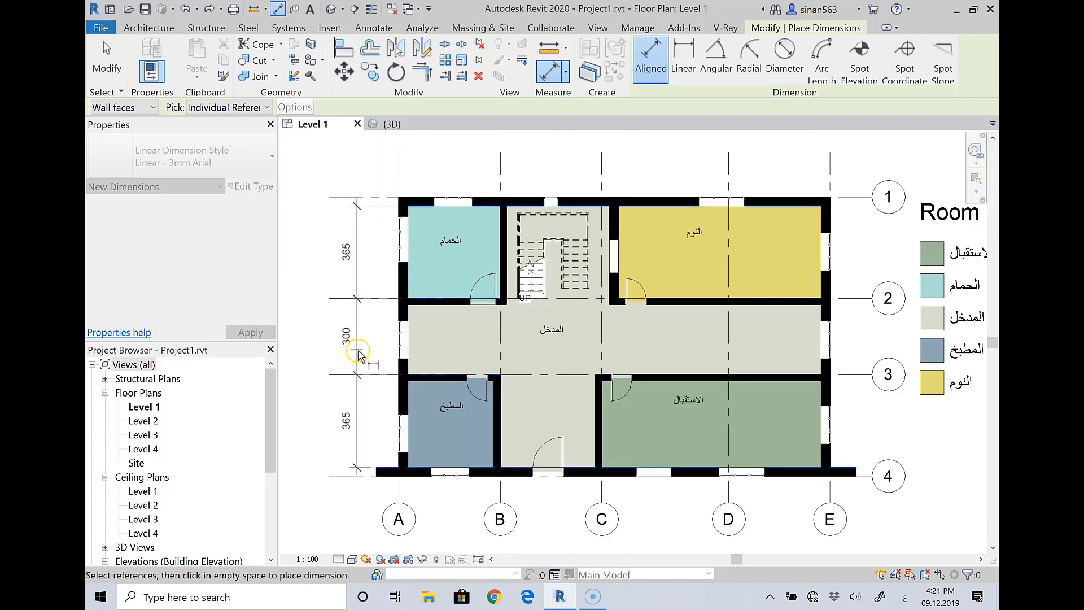
click(367, 345)
right_click(407, 227)
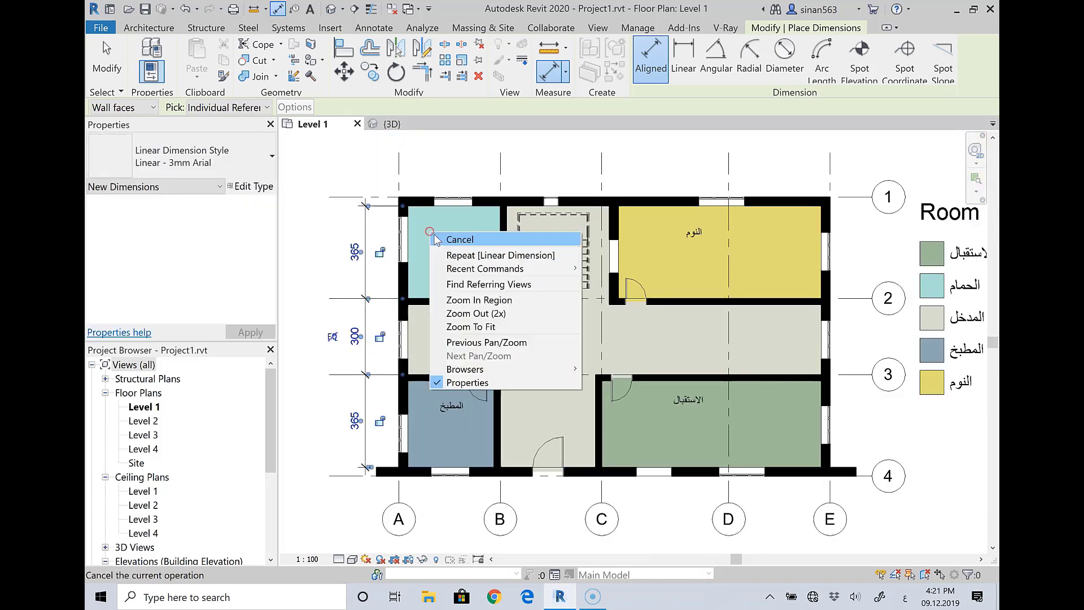
click(446, 237)
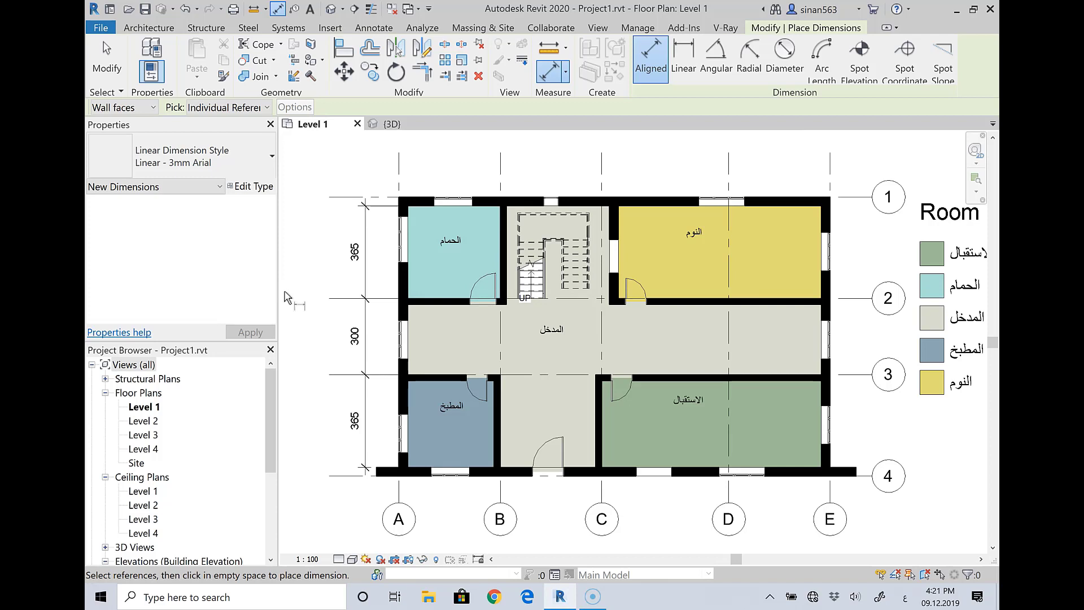
key(Escape)
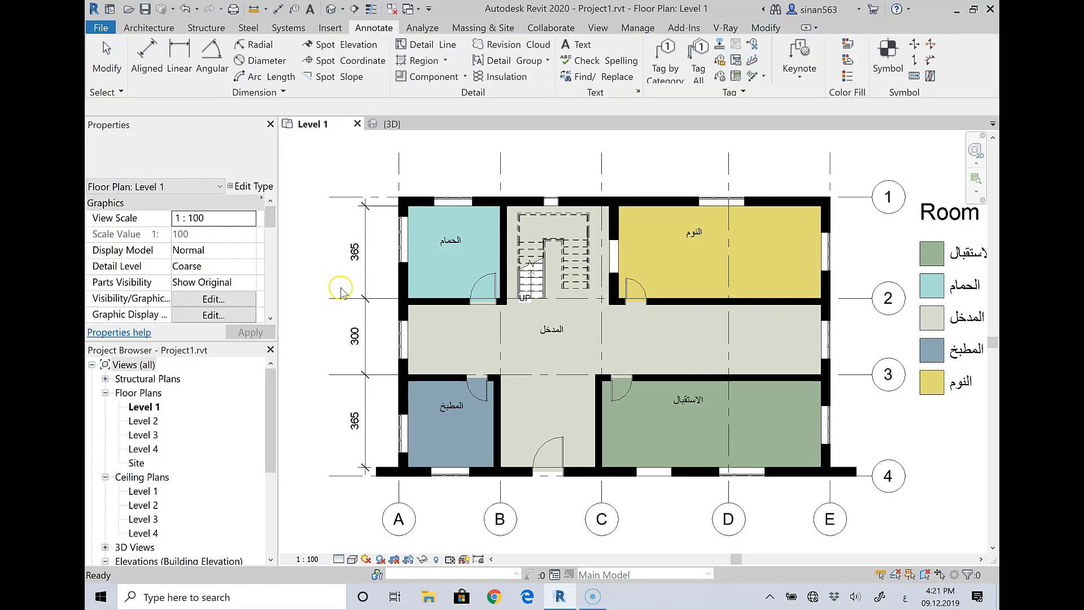
Restart Aligned with Pick set to Entire Walls
click(364, 282)
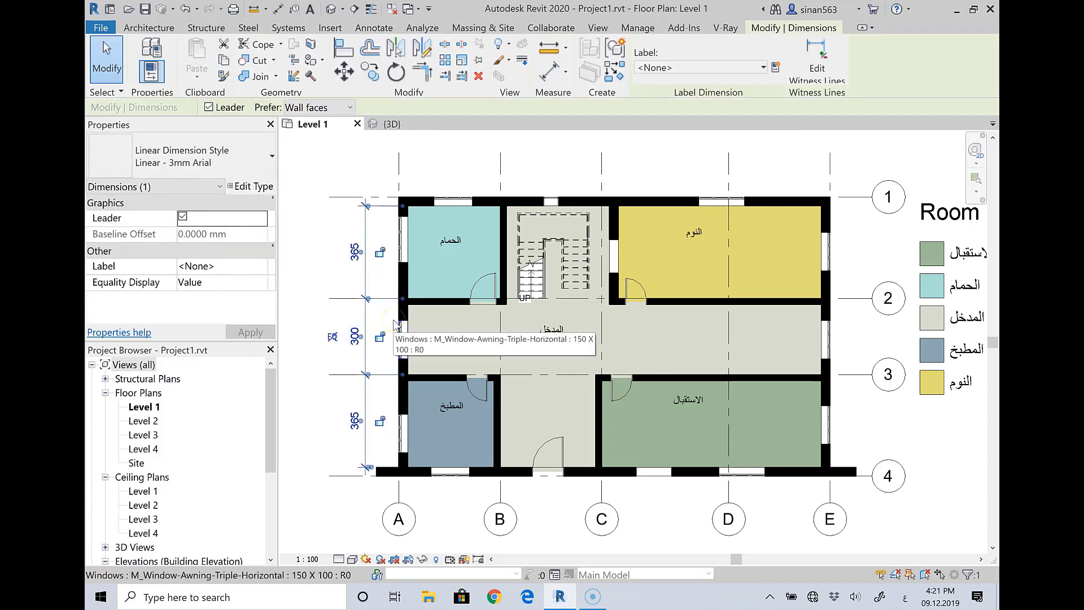
key(Escape)
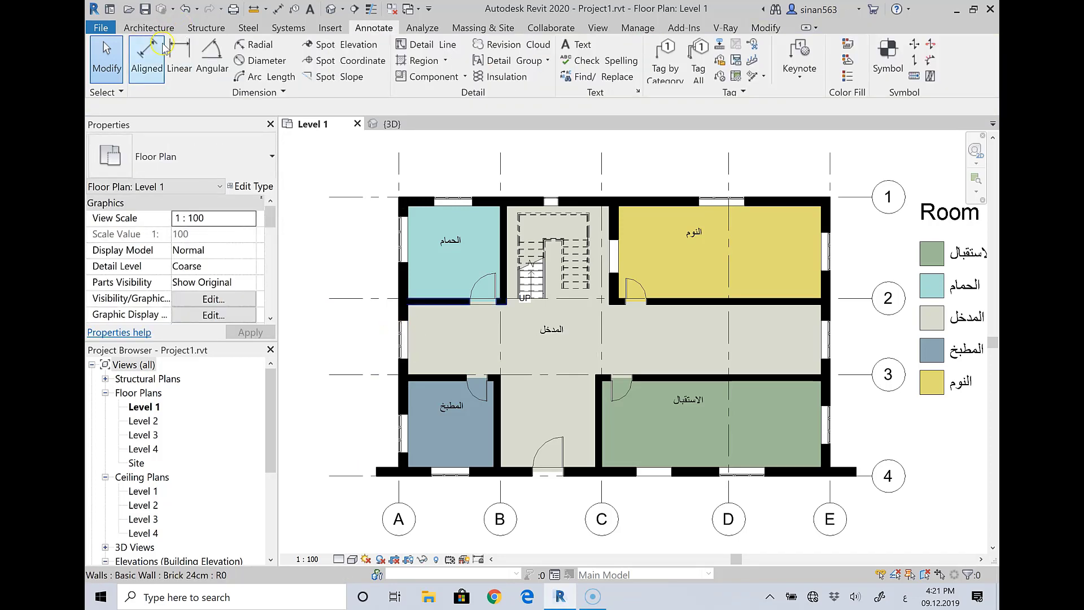
click(146, 57)
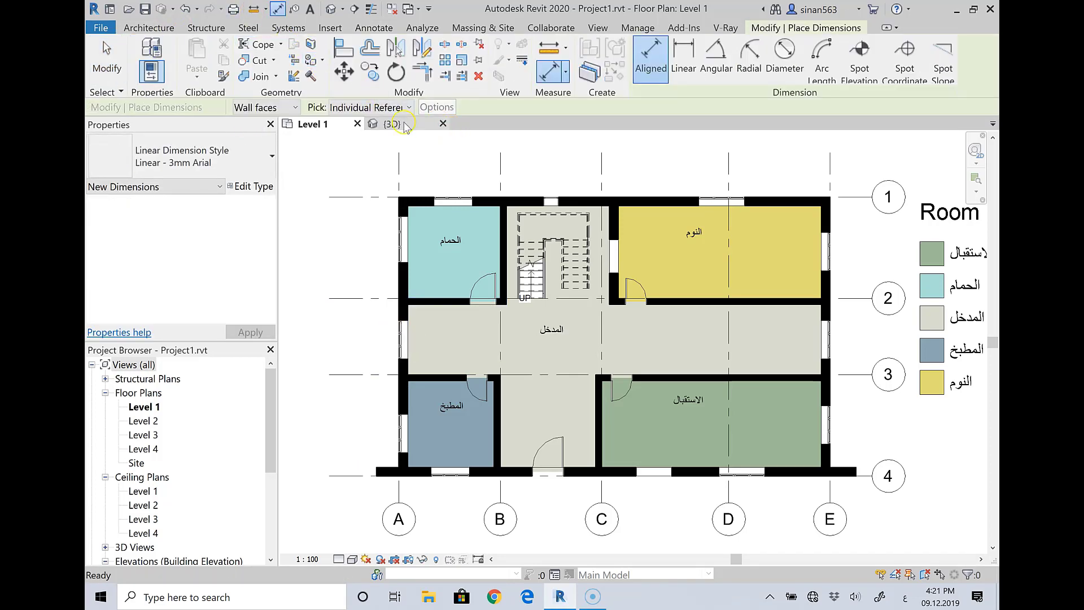
click(400, 107)
click(377, 137)
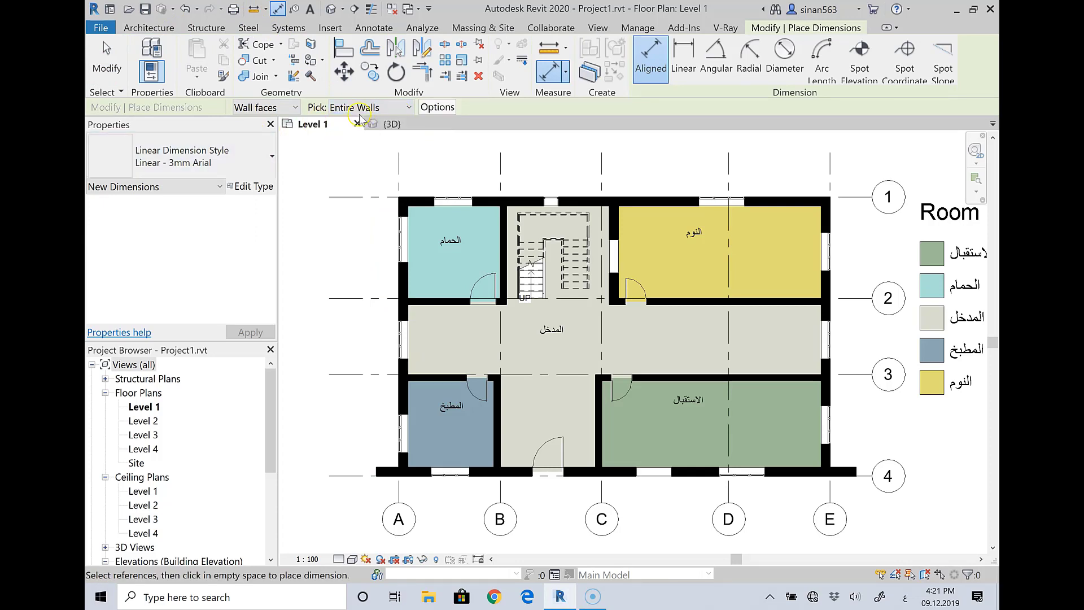
Add overall dimensions of 1700 across the top wall and 1100 down the left wall
click(414, 202)
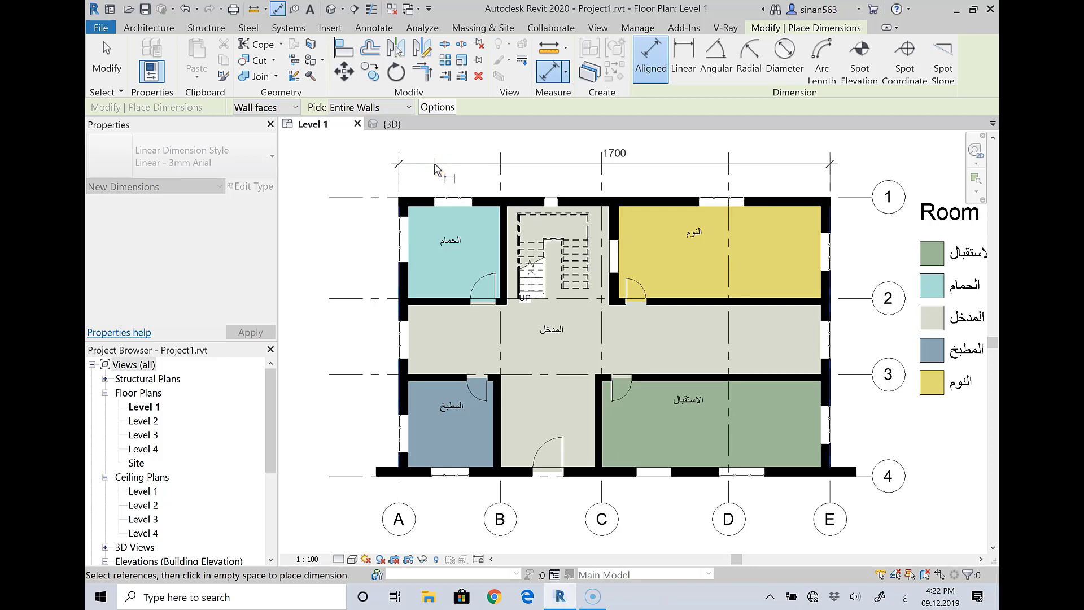
scroll(485, 209, down, 2)
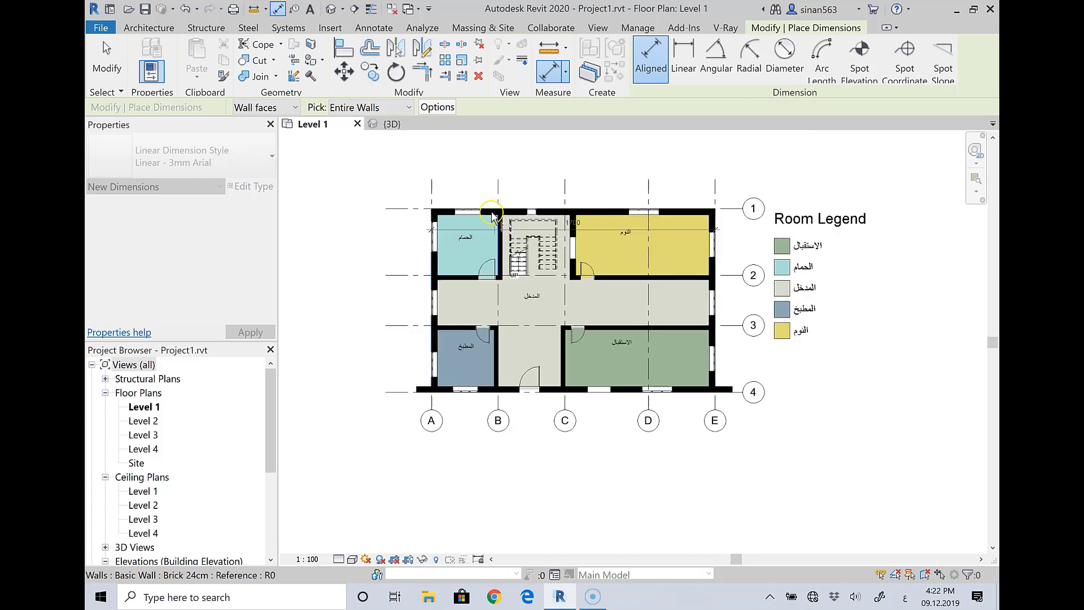
click(483, 173)
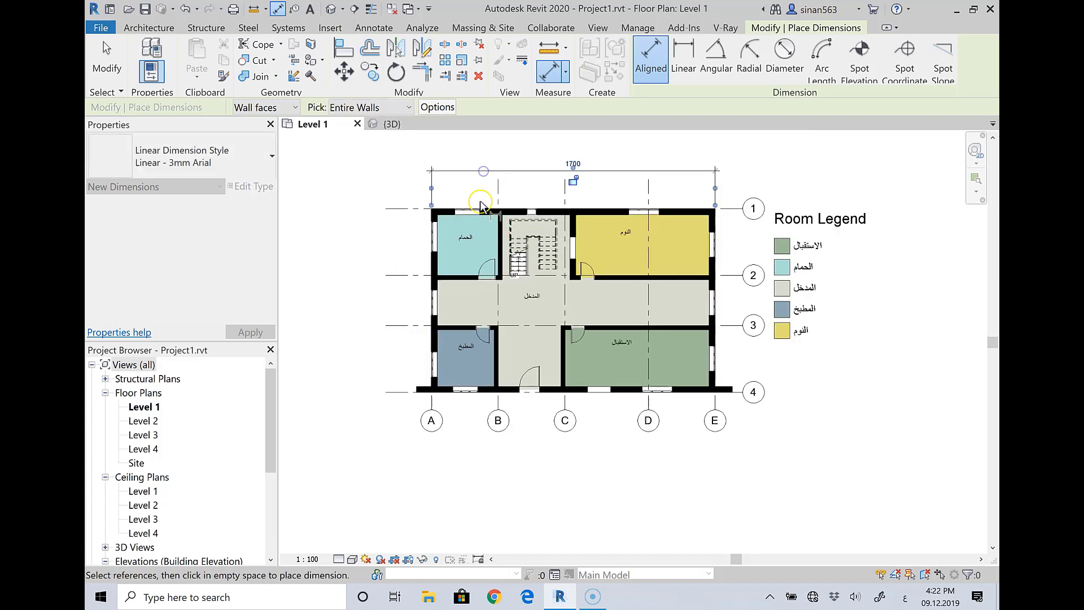
click(434, 261)
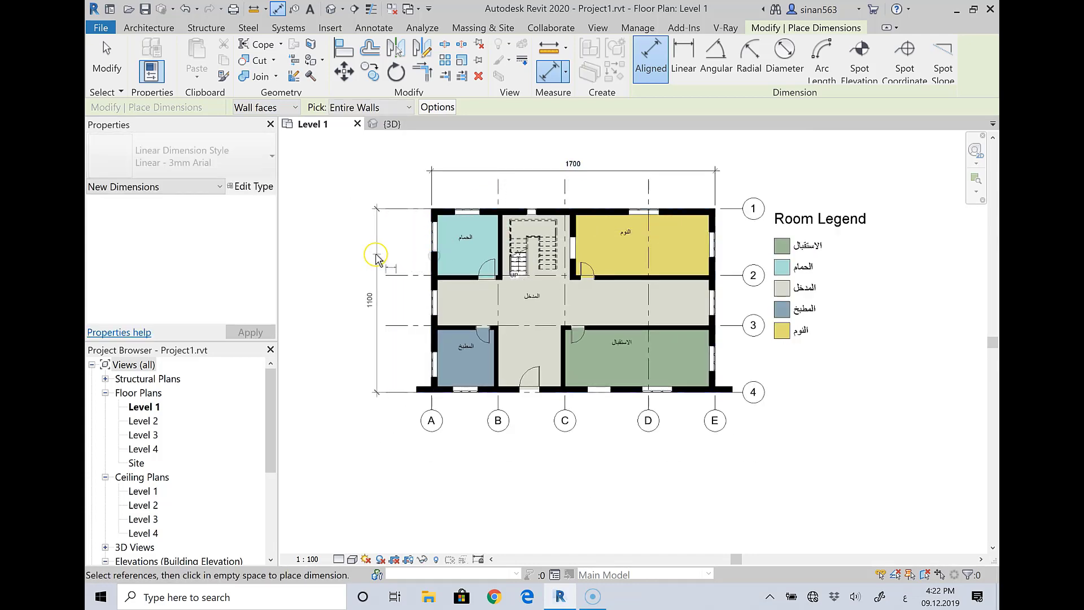
right_click(394, 255)
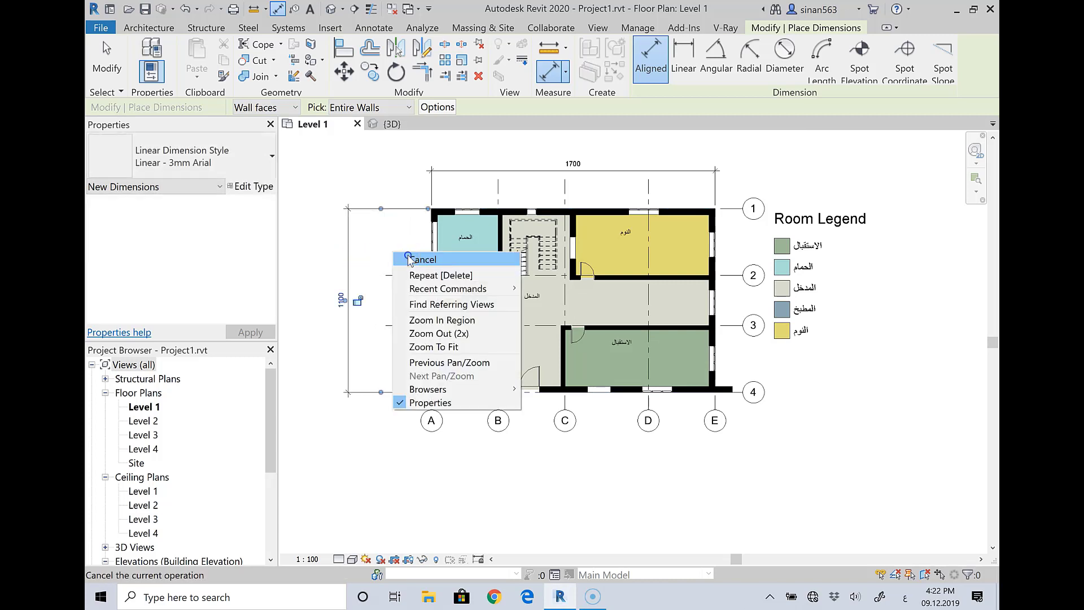
click(402, 260)
right_click(364, 240)
click(376, 244)
key(Escape)
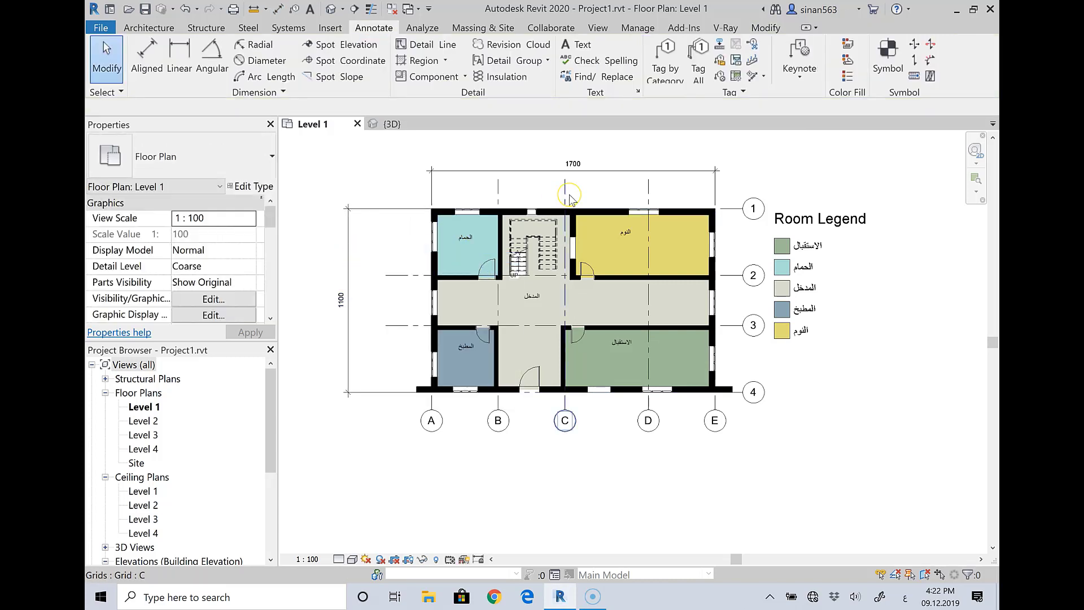
click(146, 56)
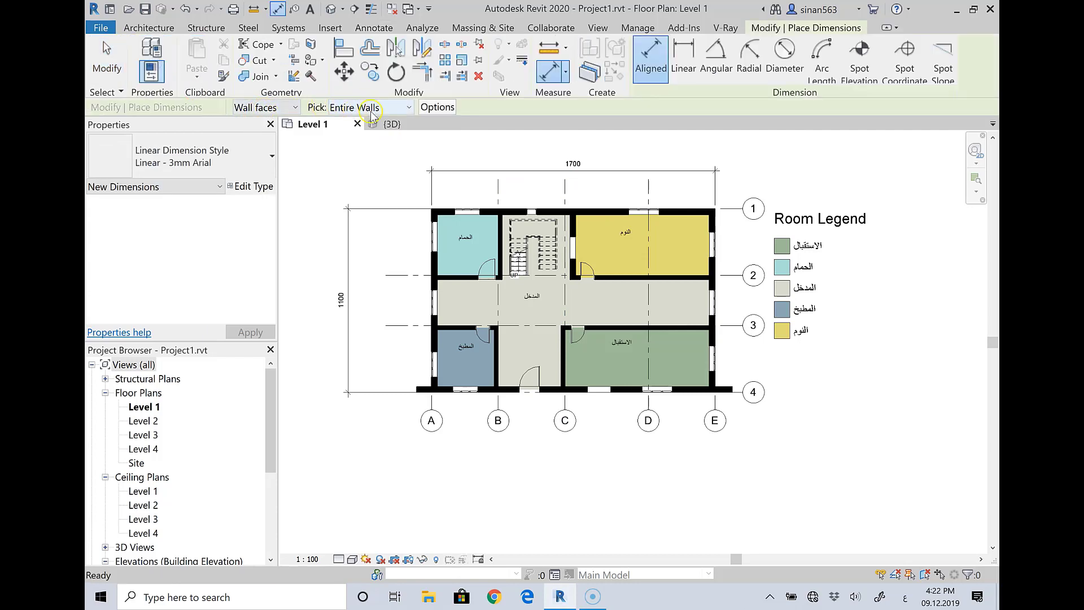
Check Openings and Widths in the automatic dimension options, then cancel without applying
click(438, 107)
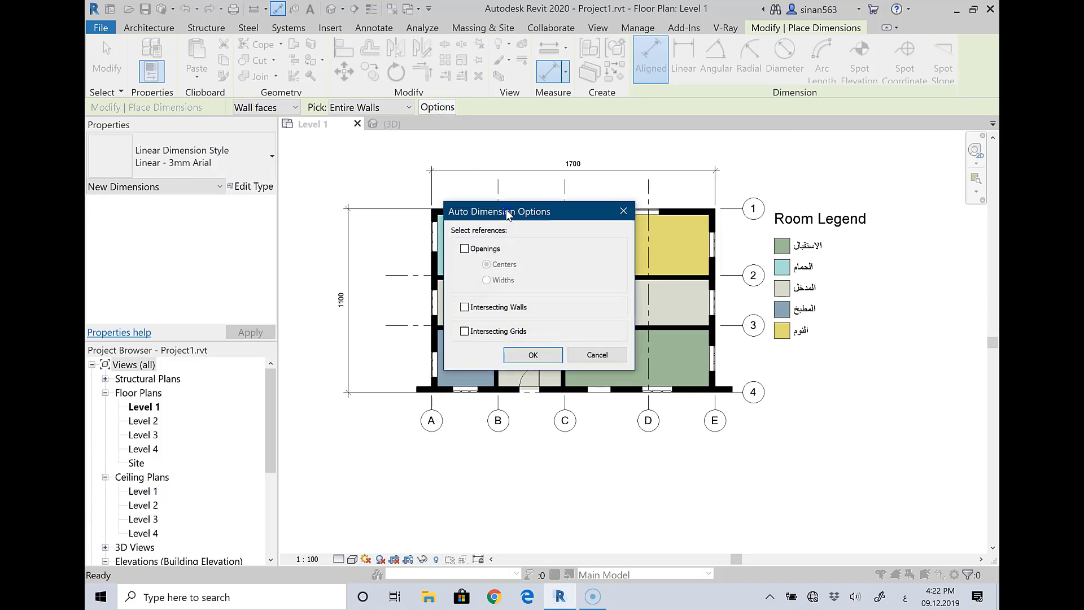
drag(516, 218, 496, 125)
click(448, 161)
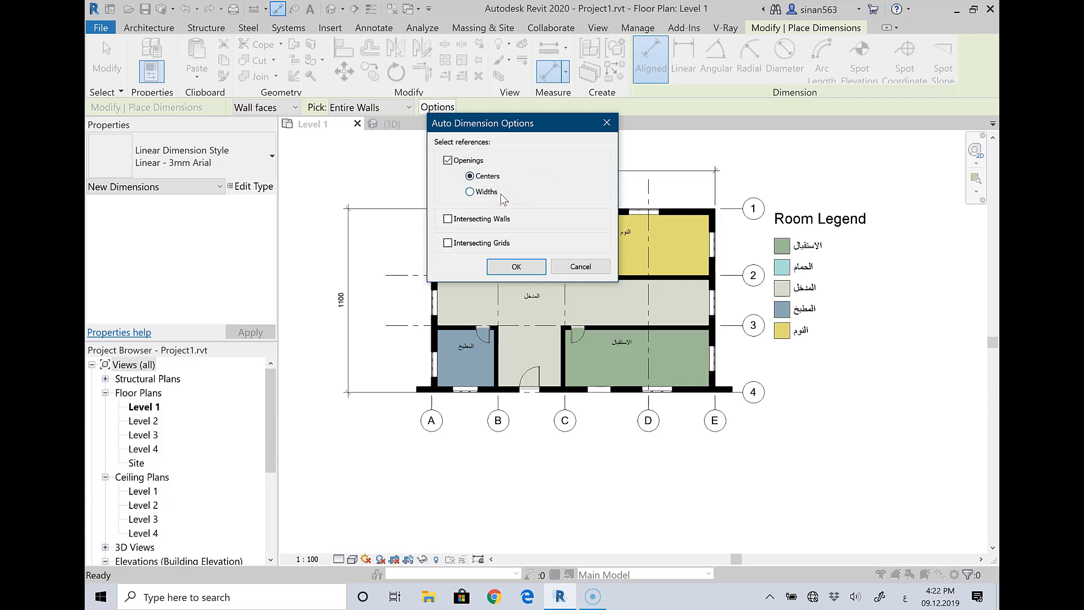
click(473, 192)
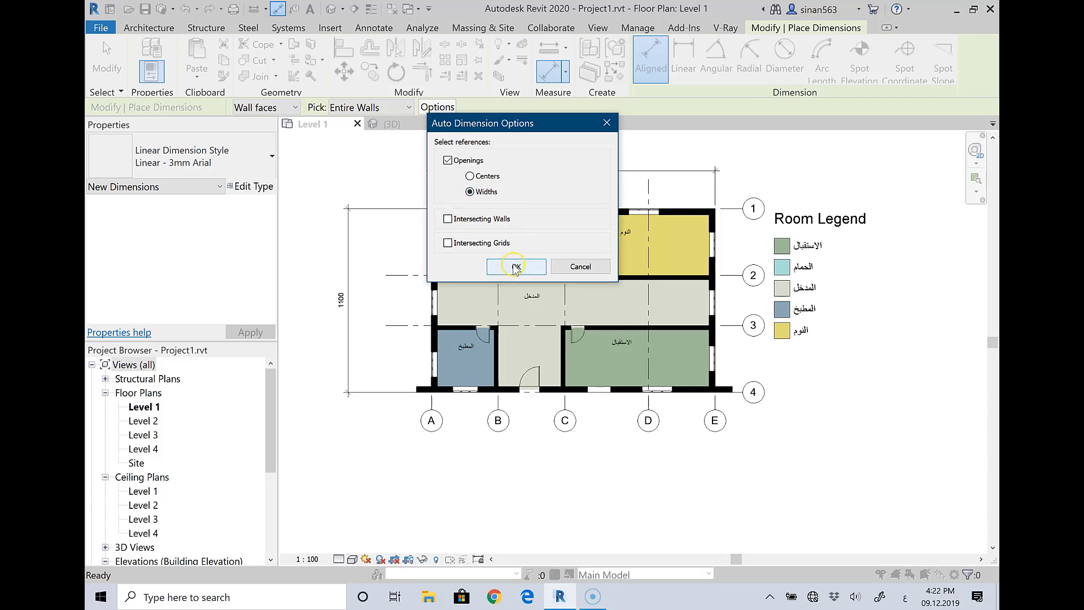
click(514, 265)
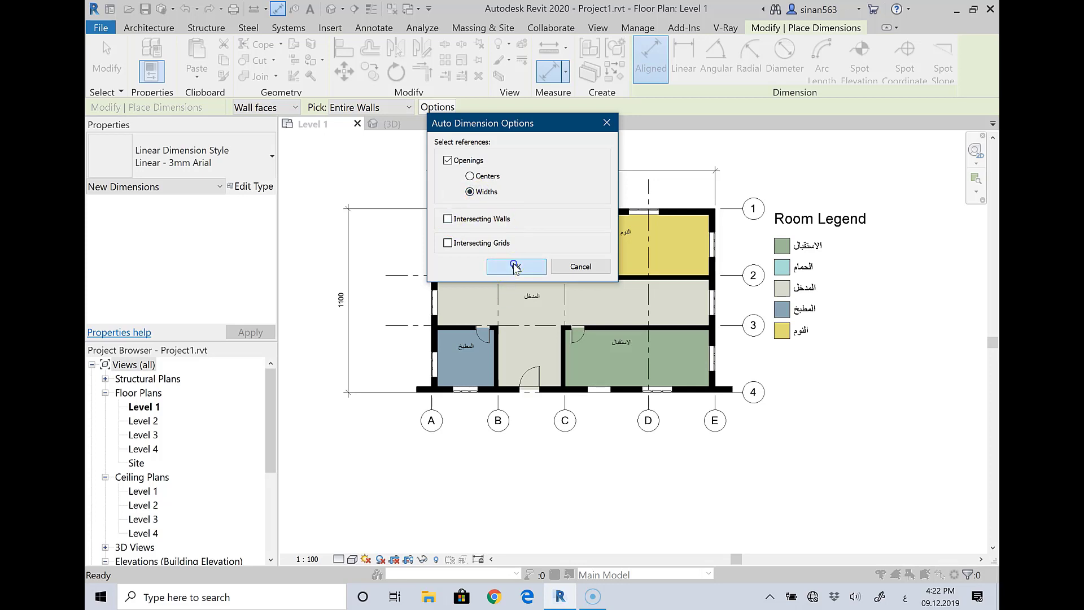
click(580, 266)
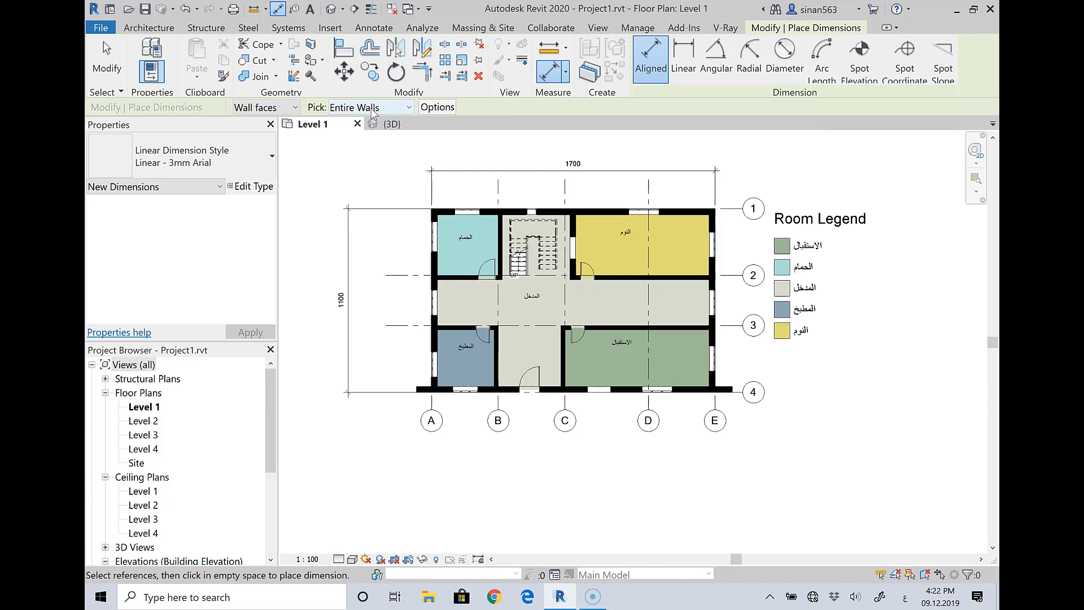
Enable Openings with Centers in the automatic dimension options and confirm
click(433, 107)
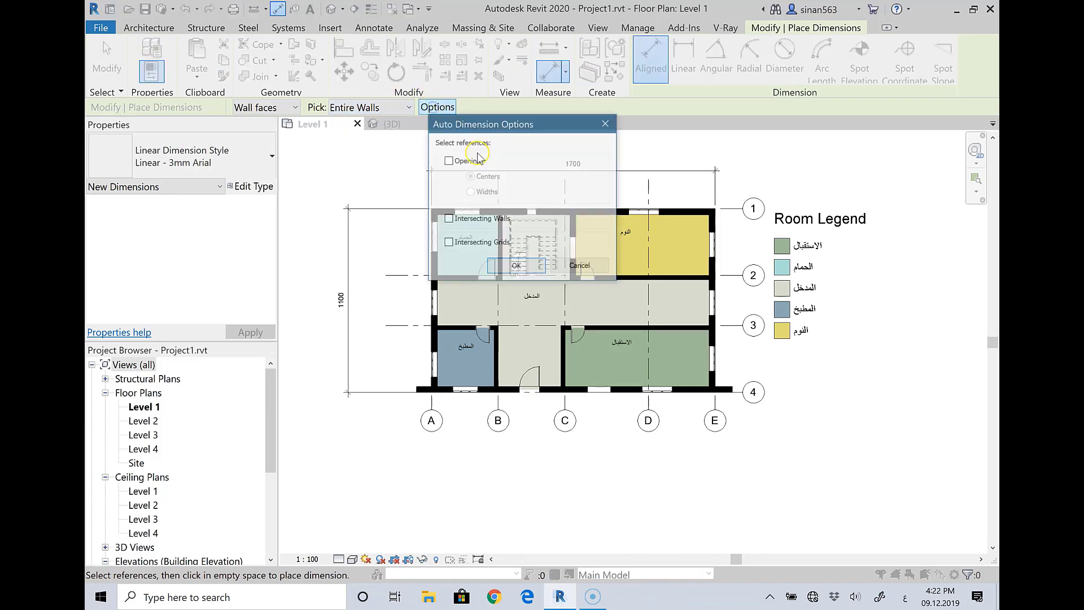
click(460, 159)
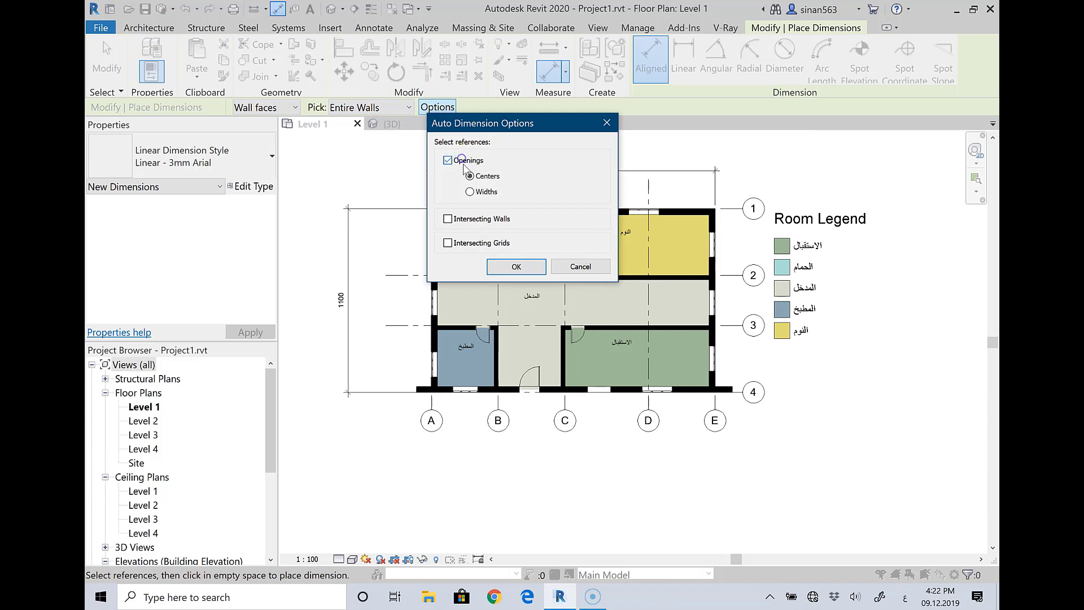
click(471, 193)
click(518, 269)
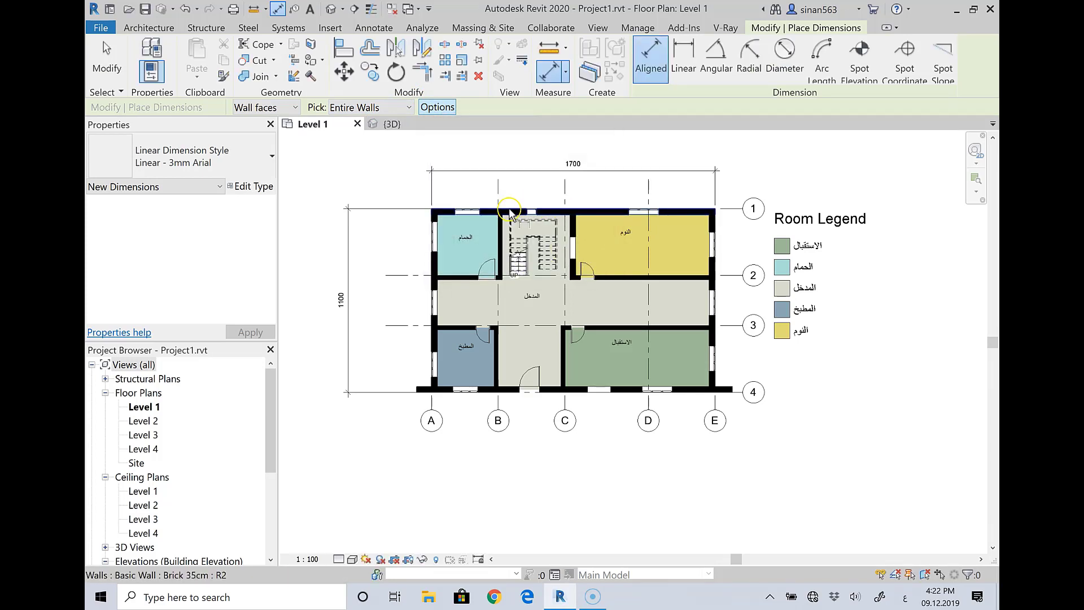
Place a trial opening dimension string on the top wall, then discard it
click(509, 212)
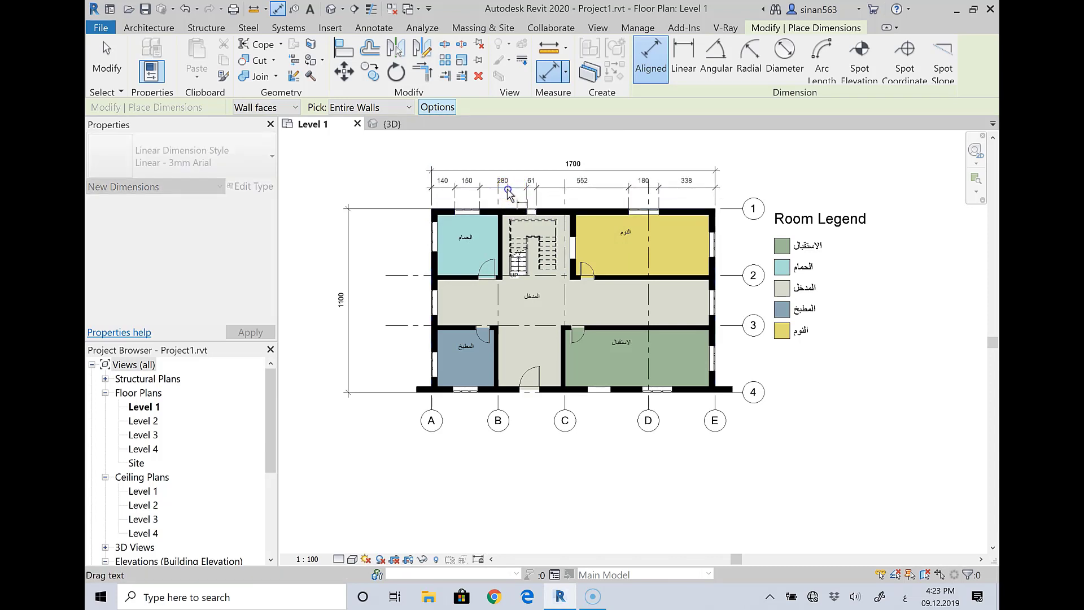
click(516, 199)
click(395, 190)
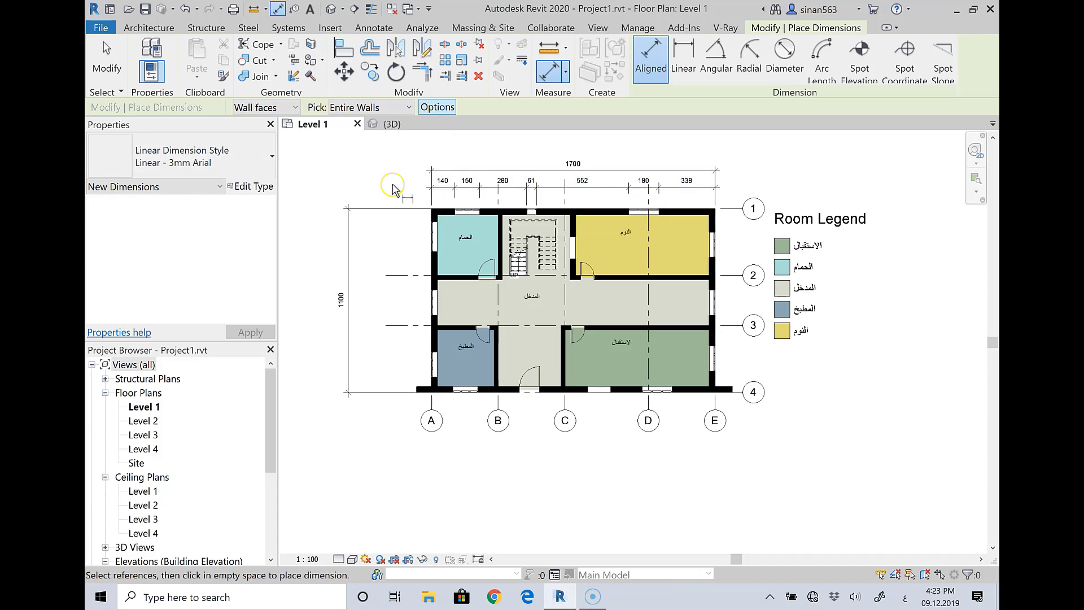
key(Escape)
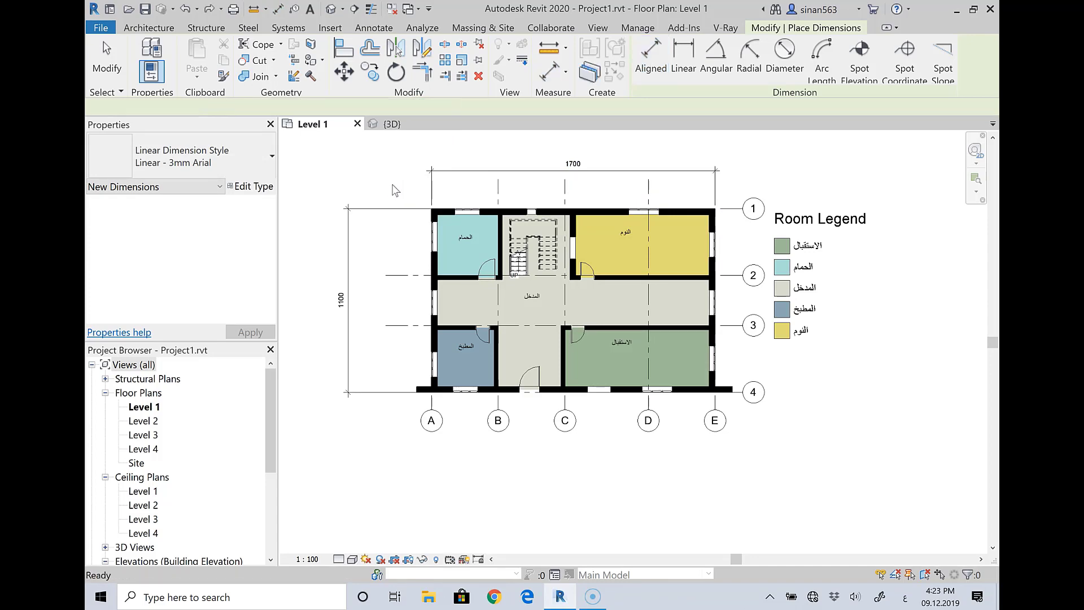
right_click(415, 166)
Restart Aligned, toggling Pick to Individual References and back to Entire Walls
click(415, 168)
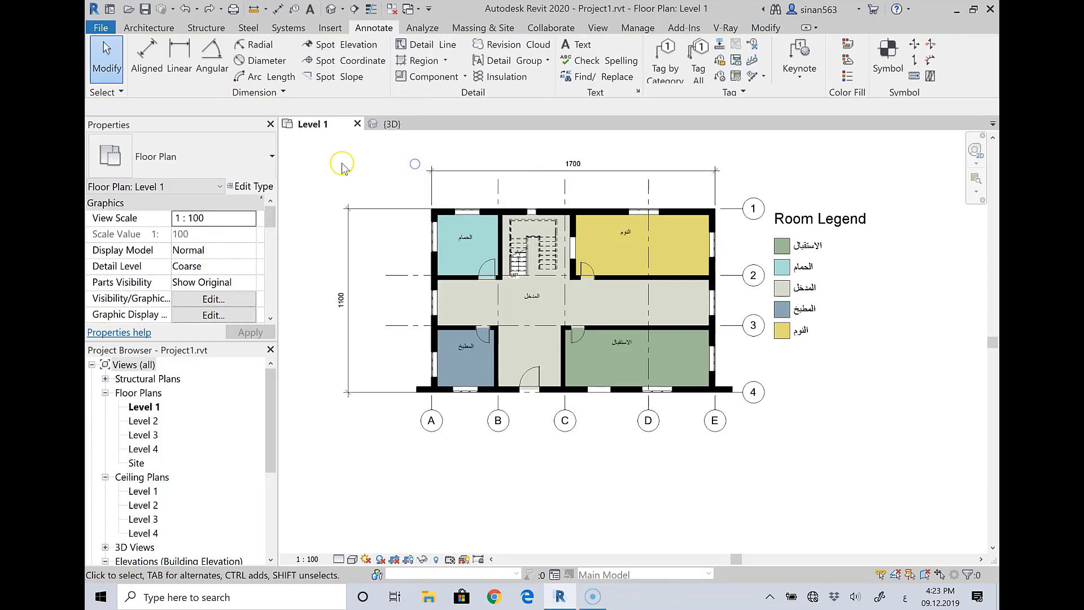
click(148, 56)
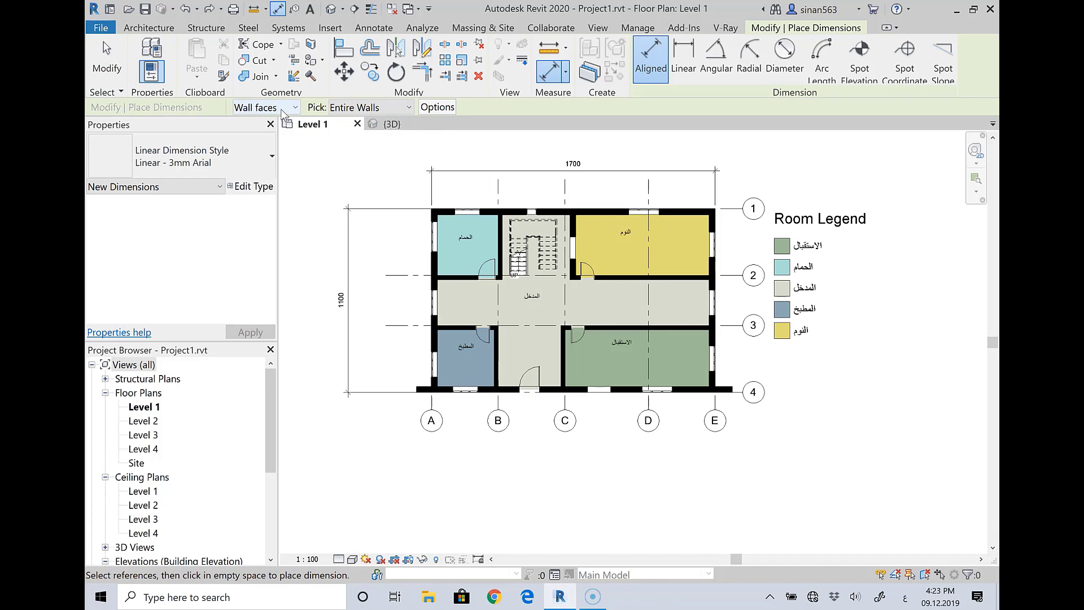
click(348, 111)
click(352, 126)
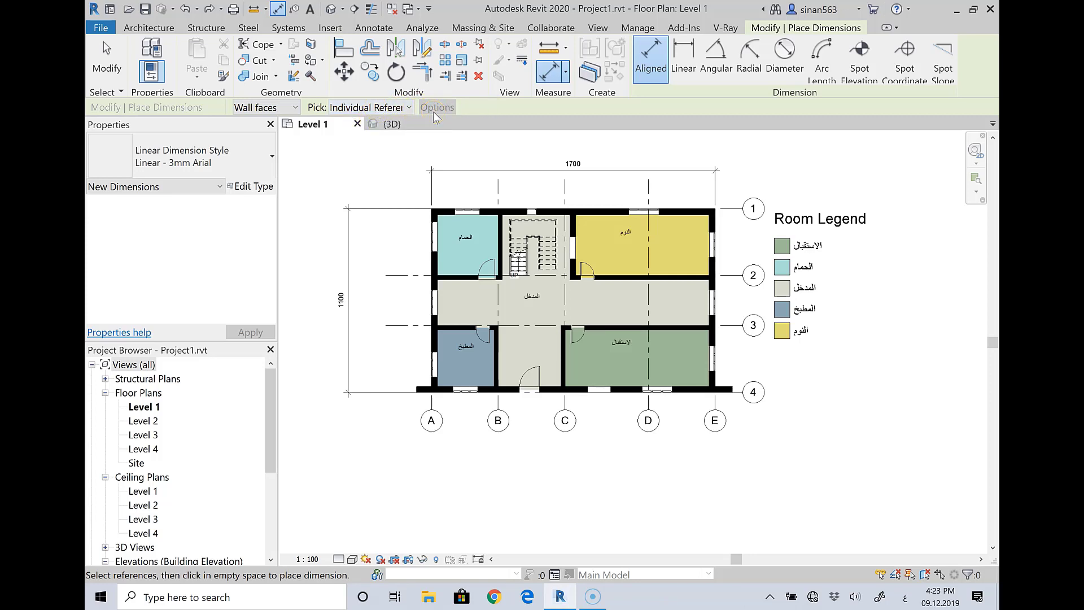
click(395, 107)
click(392, 131)
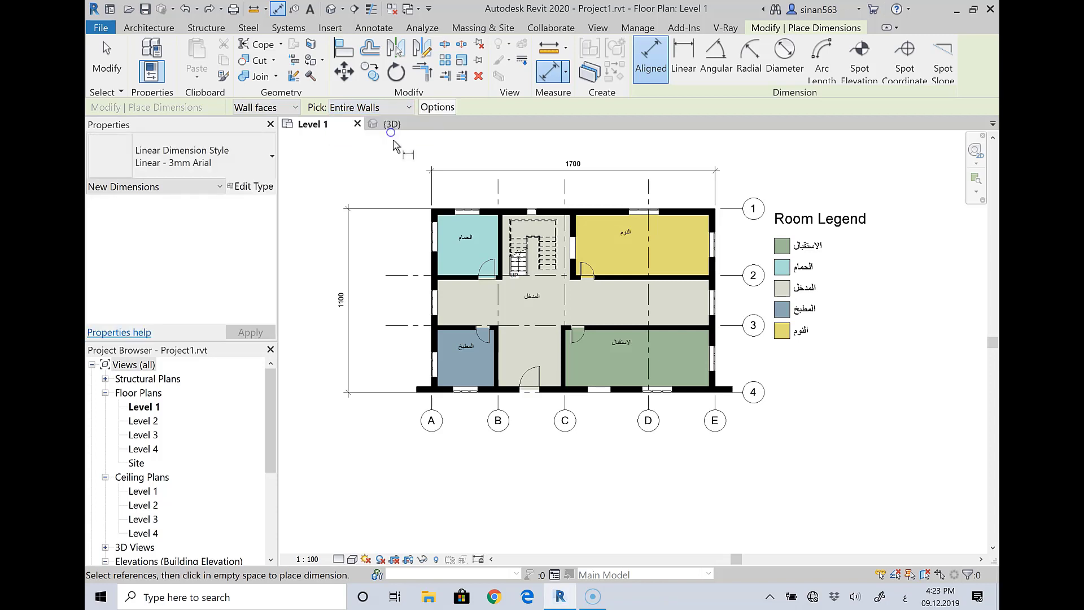
Set the automatic dimension options to include Openings at their Centers
click(437, 107)
click(447, 160)
click(470, 192)
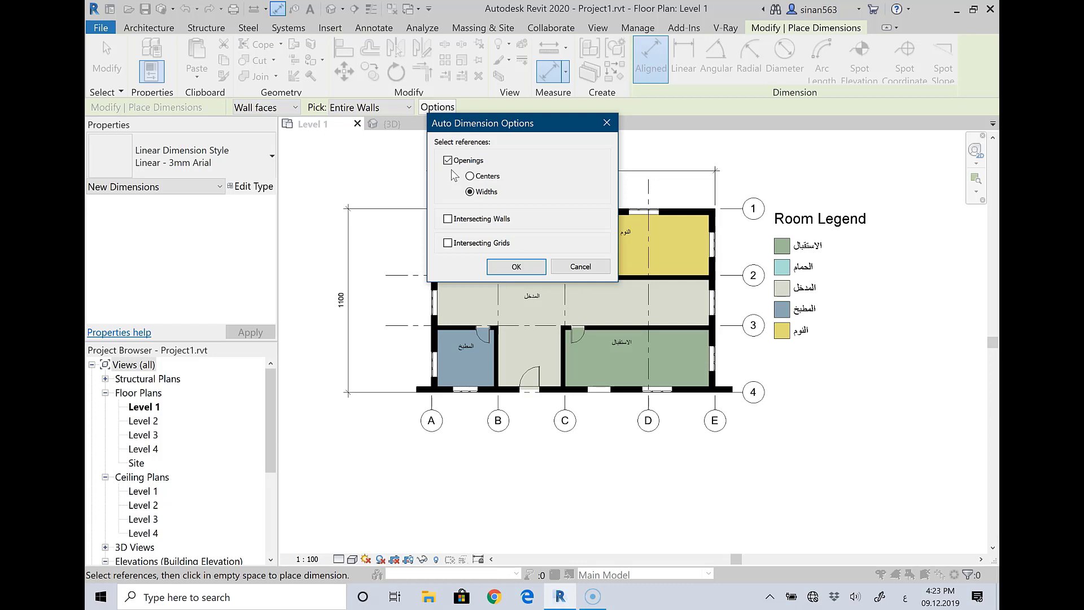
click(477, 176)
click(500, 194)
click(487, 176)
click(517, 266)
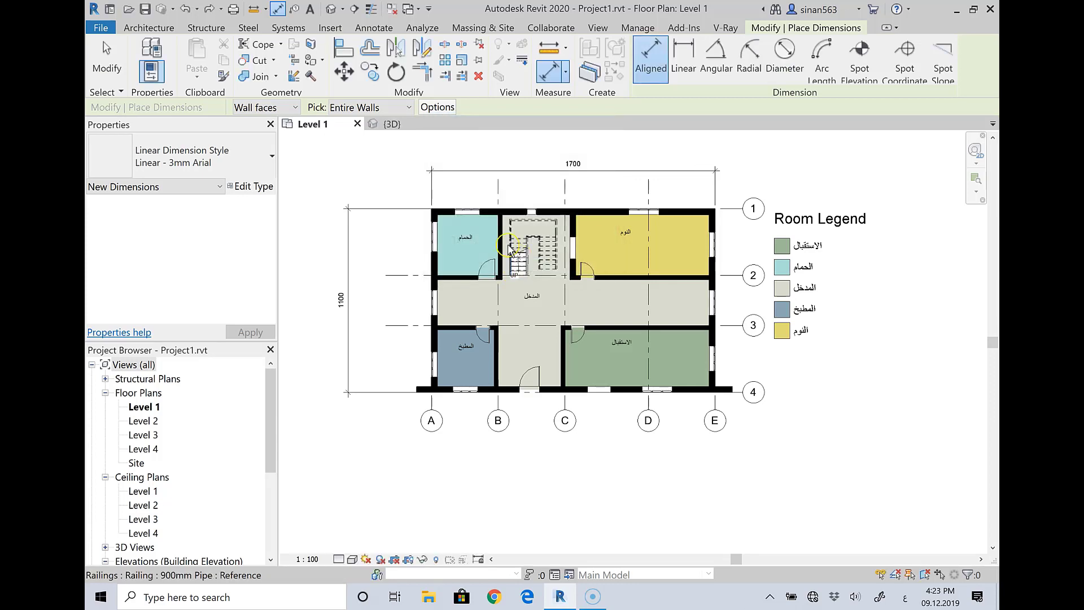
Place the 215/385/673/428 chain along the top wall, above the 1700 dimension
click(512, 214)
click(518, 192)
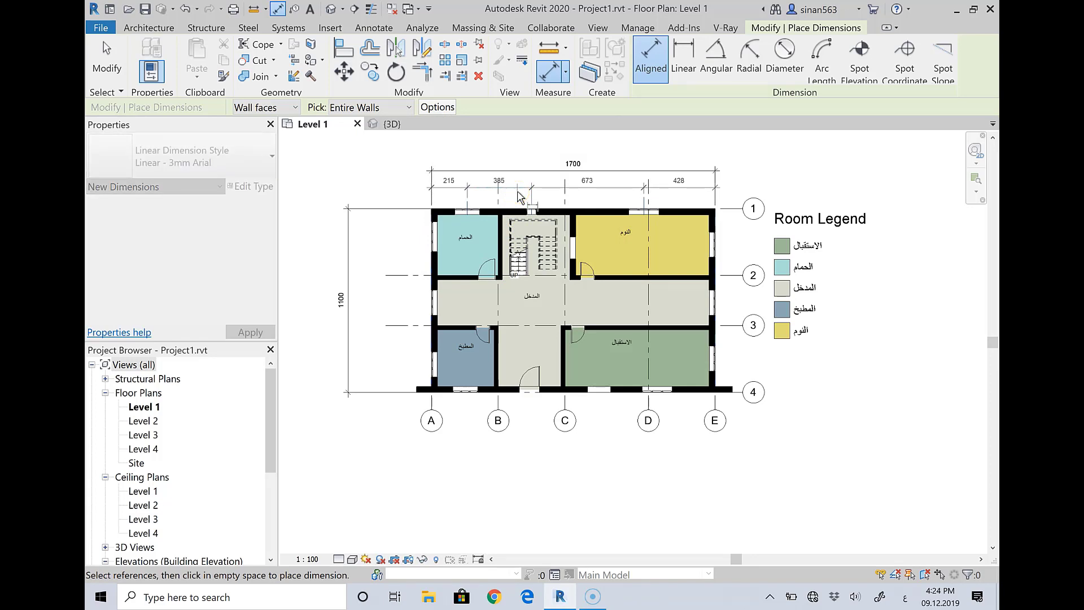
click(499, 147)
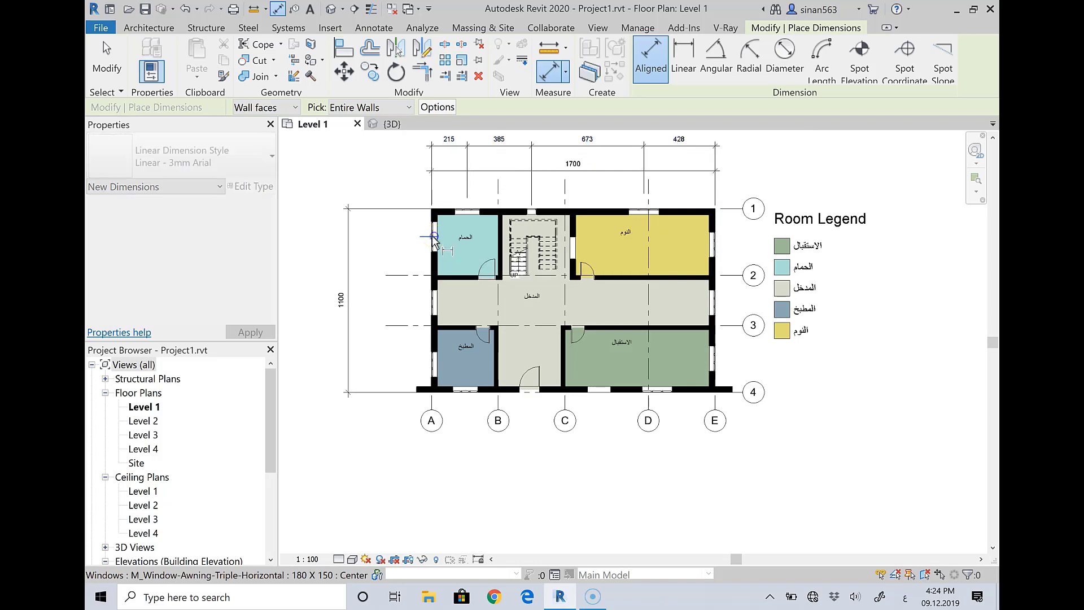
Place a trial dimension chain beside the left wall, then undo the added chains
click(408, 241)
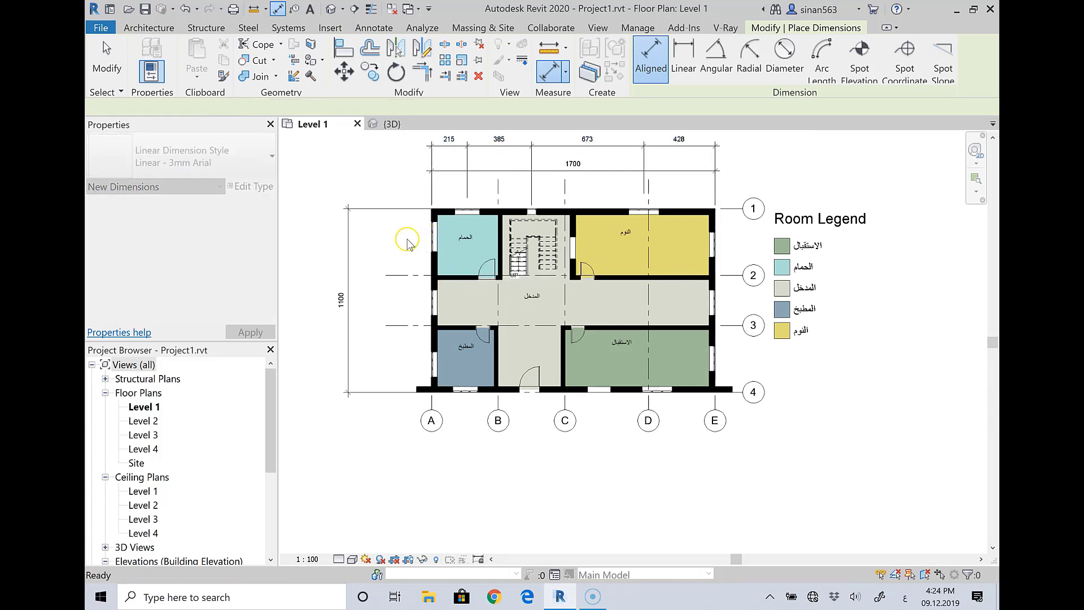
click(433, 259)
click(388, 252)
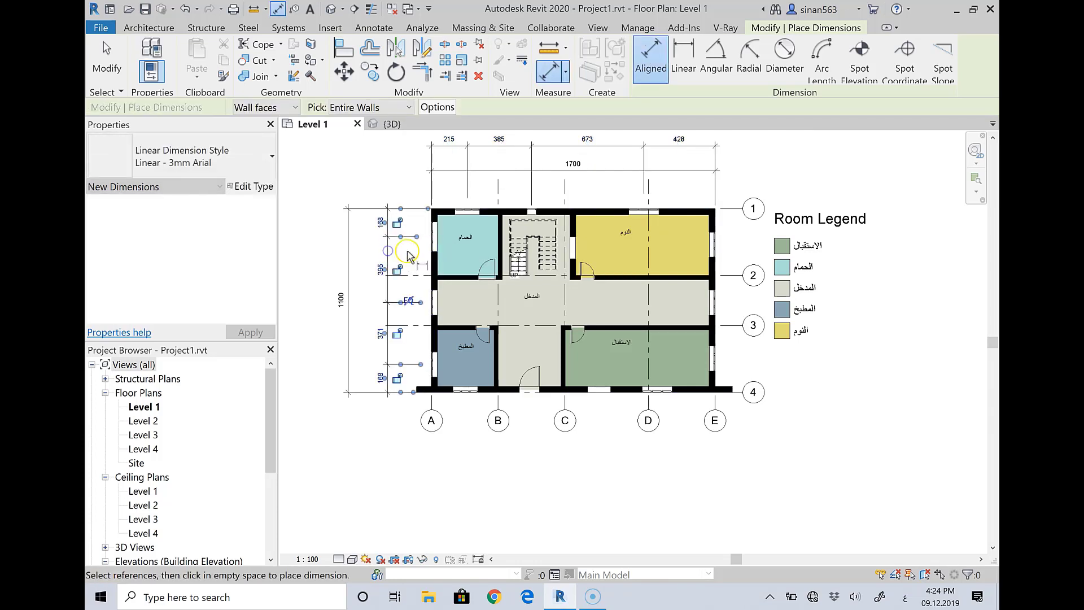
right_click(416, 252)
click(429, 256)
click(447, 236)
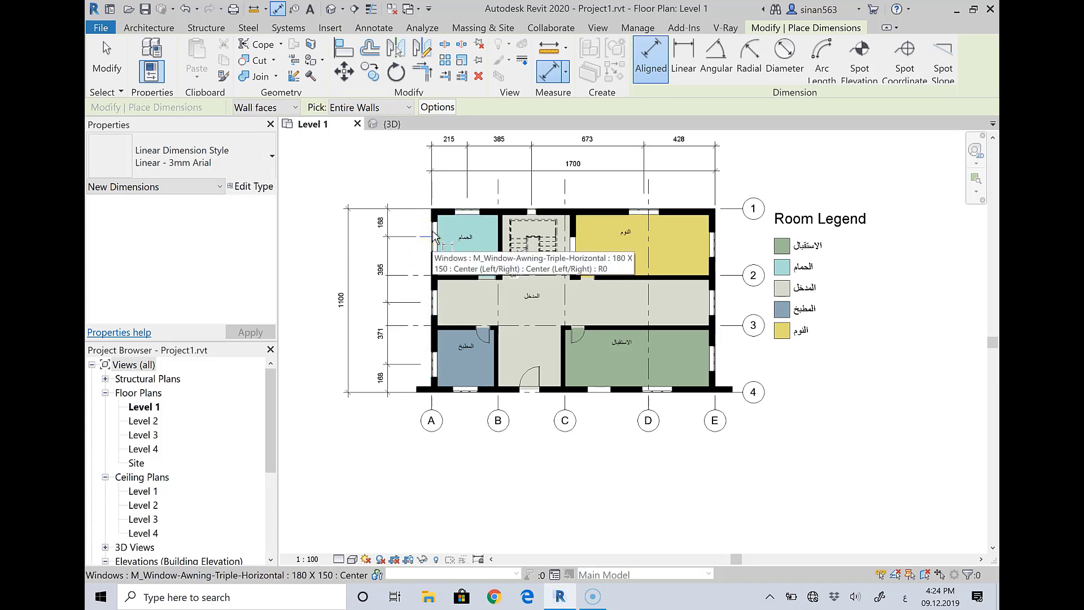
key(ctrl+z)
key(ctrl+z)
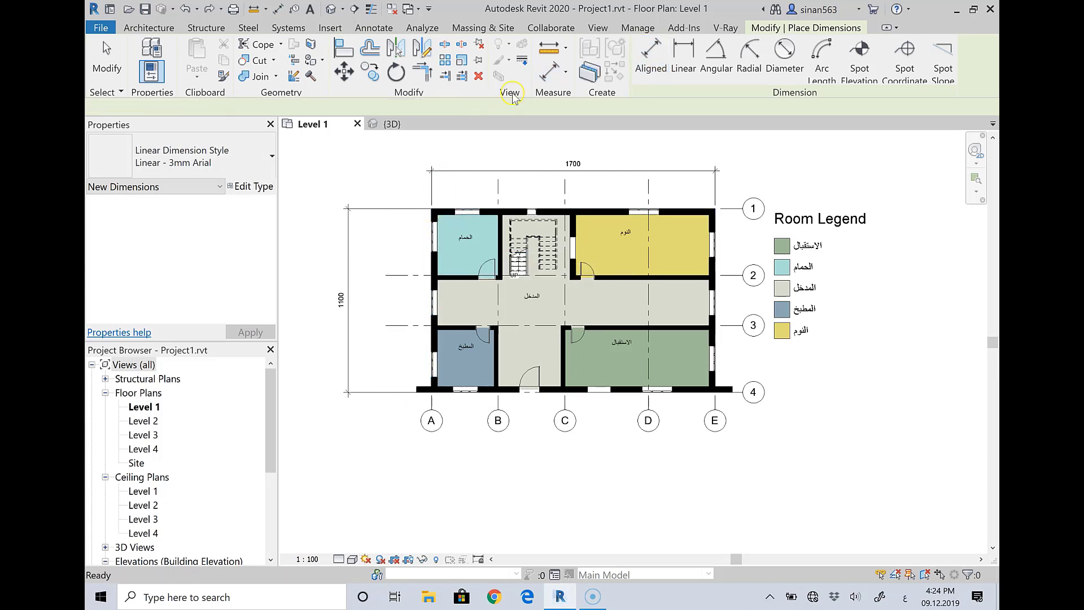
Dimension the left wall's opening widths (78/180/230/150/221/150/93) with Aligned set to Openings > Widths
key(d)
key(i)
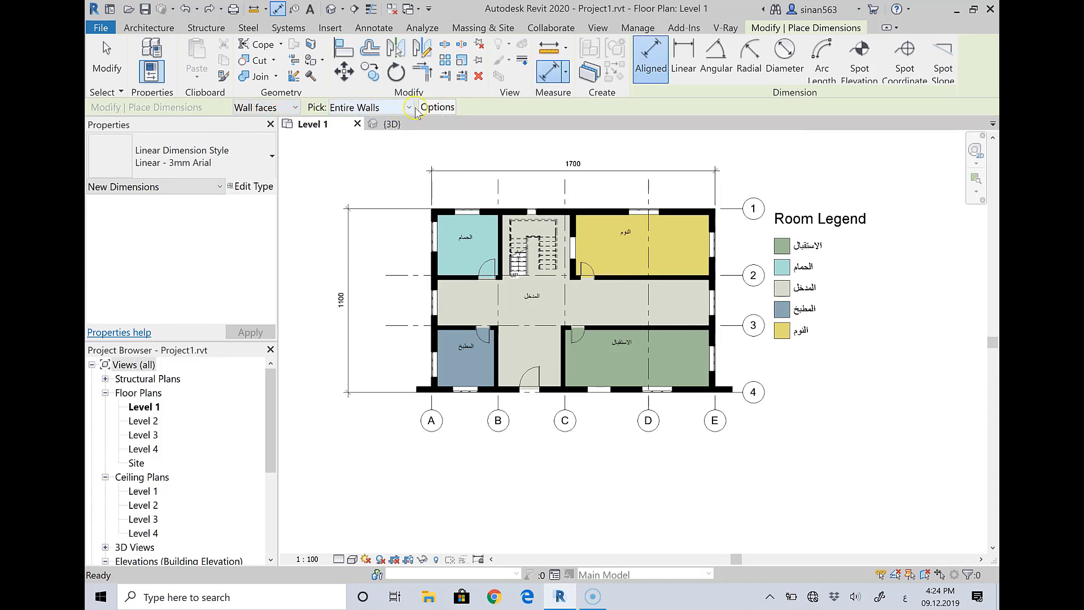
click(419, 109)
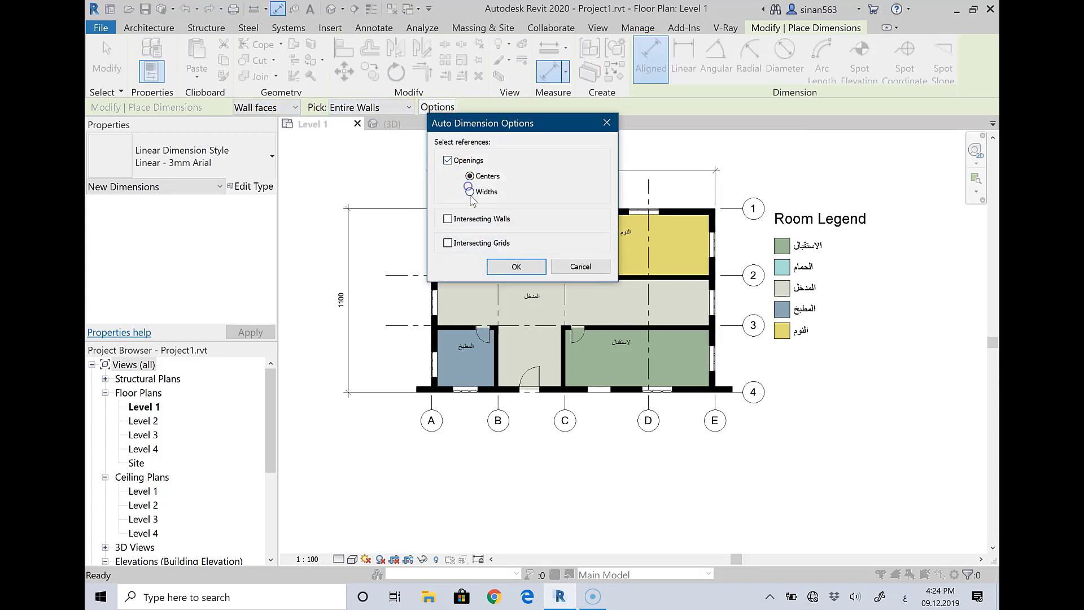
click(470, 193)
click(511, 269)
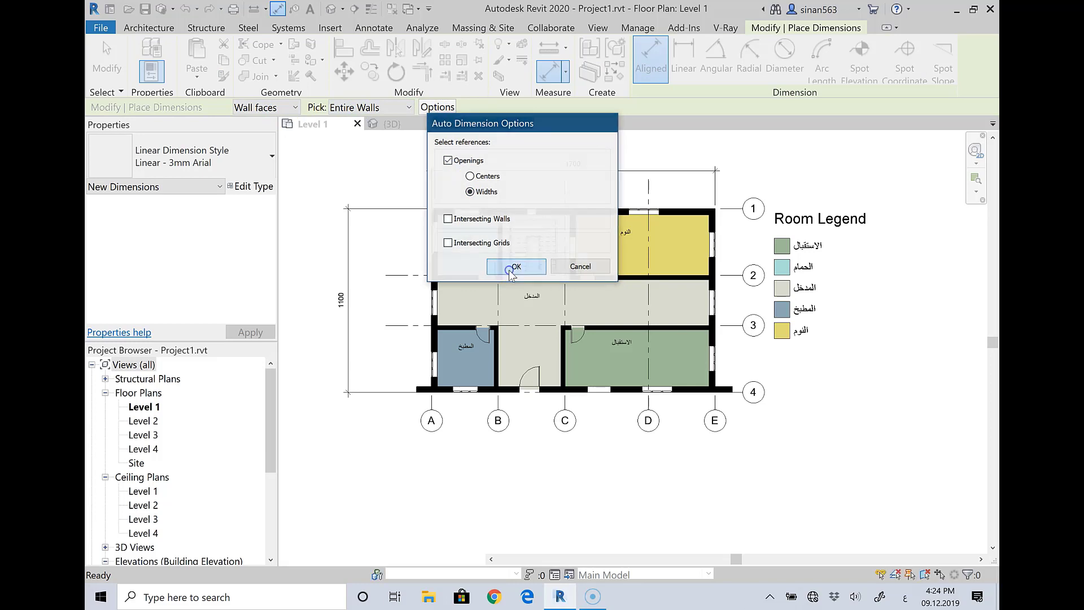
click(433, 256)
click(389, 260)
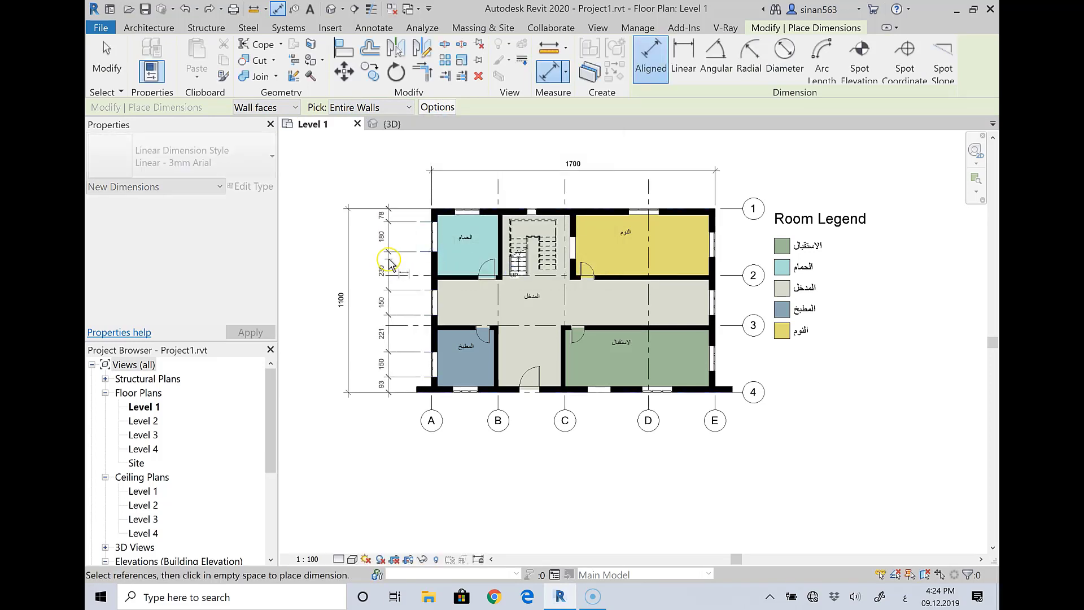
click(386, 174)
right_click(386, 174)
click(402, 176)
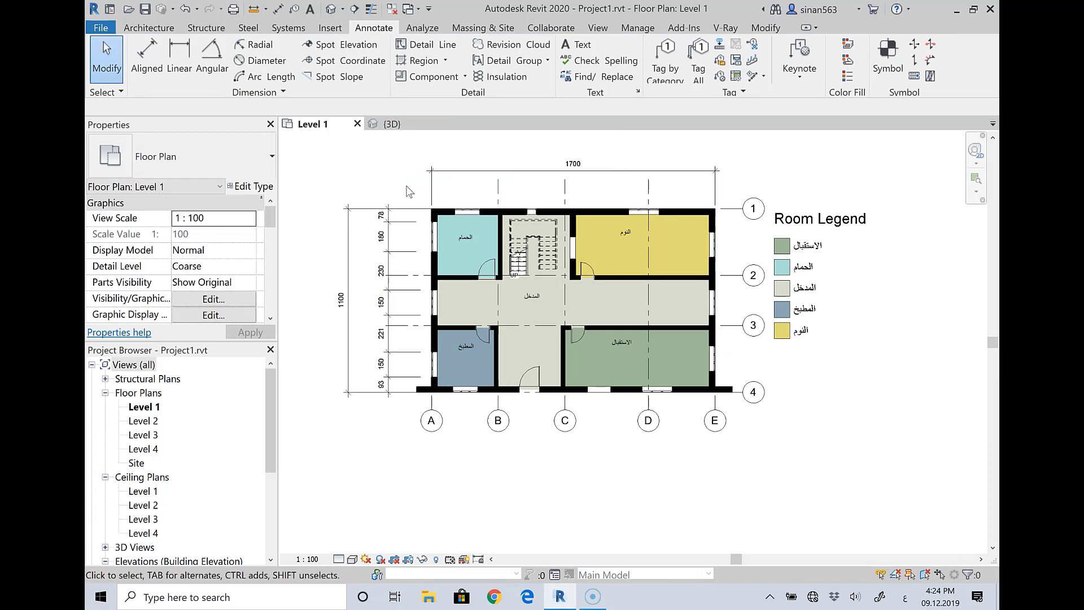
Select the left dimension string and open Dimension Text for its 78 segment
click(386, 243)
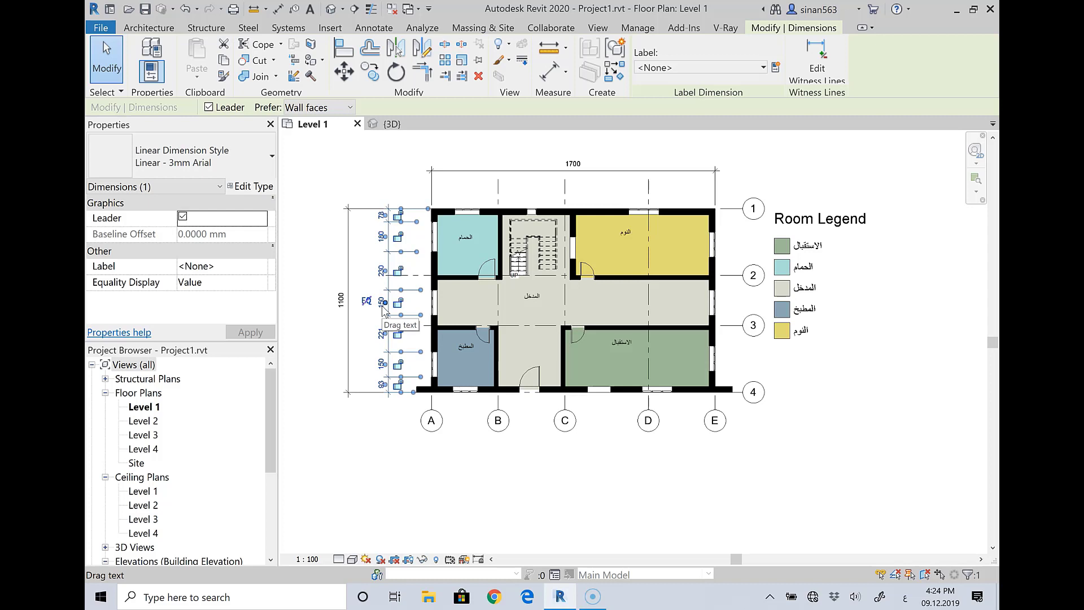
click(377, 240)
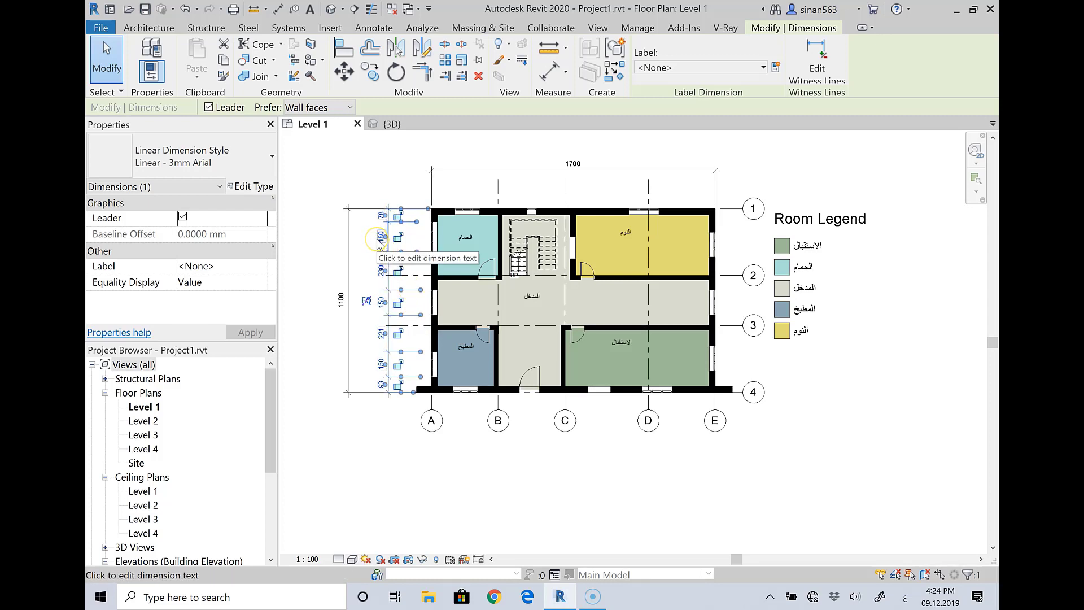
scroll(377, 240, up, 2)
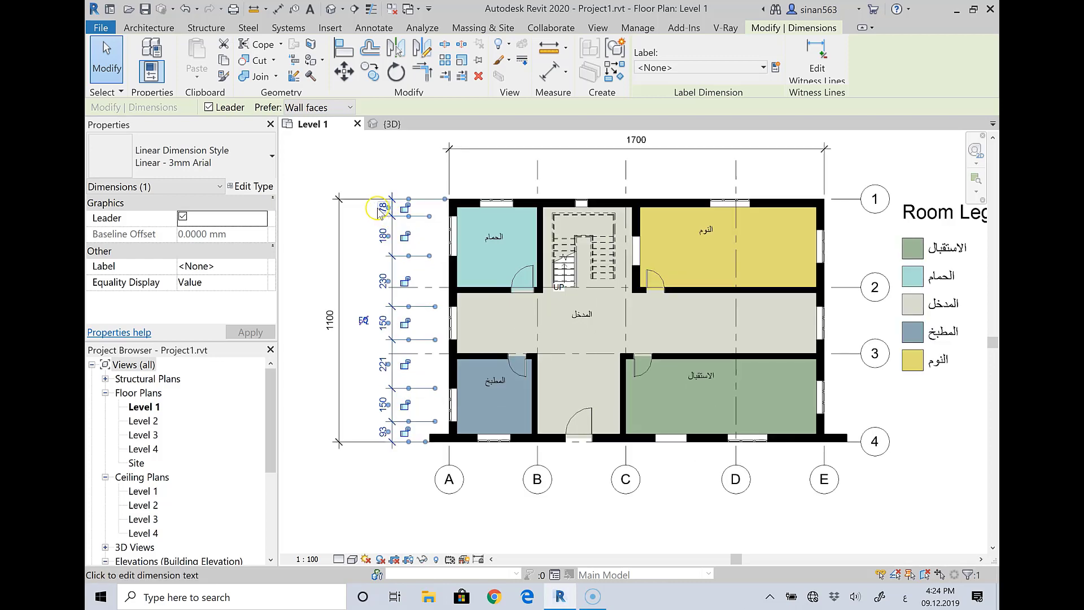
click(382, 212)
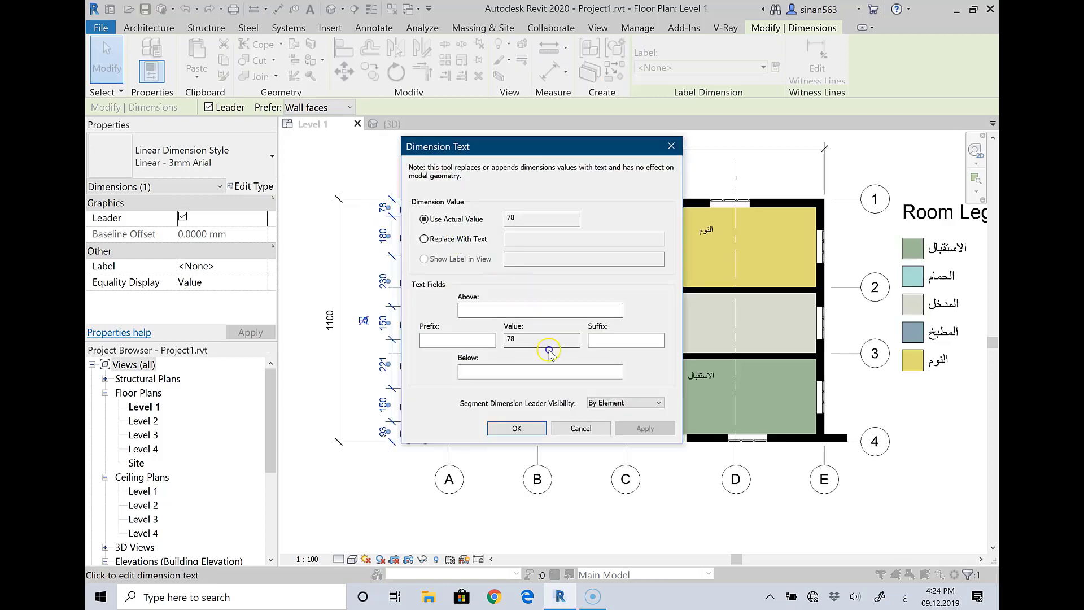
click(580, 428)
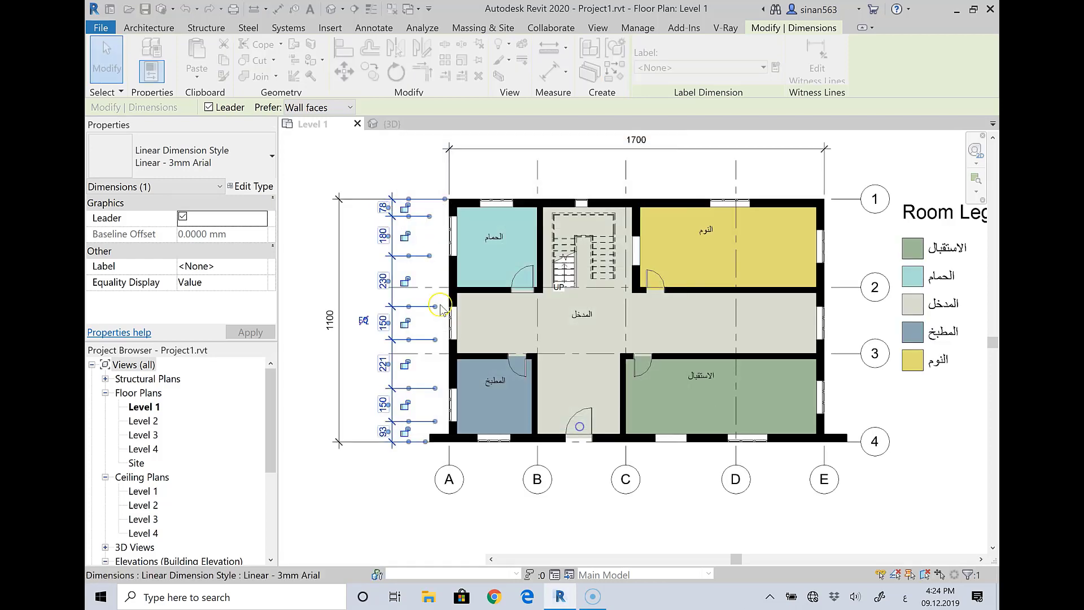
click(379, 212)
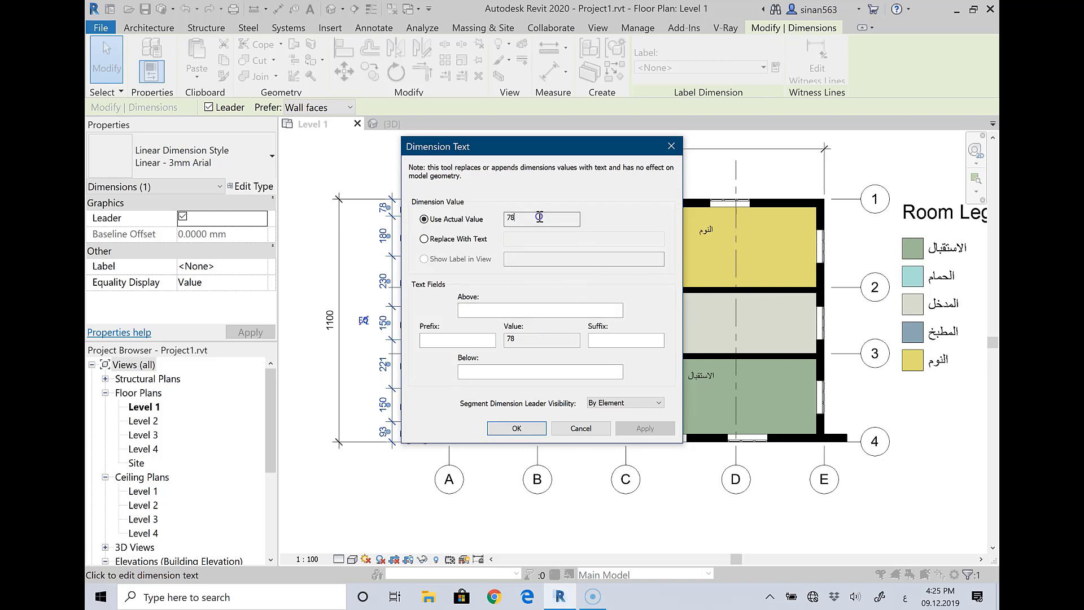
Choose Replace With Text for the 78 segment and try 90, dismissing the invalid value error
click(445, 239)
click(563, 238)
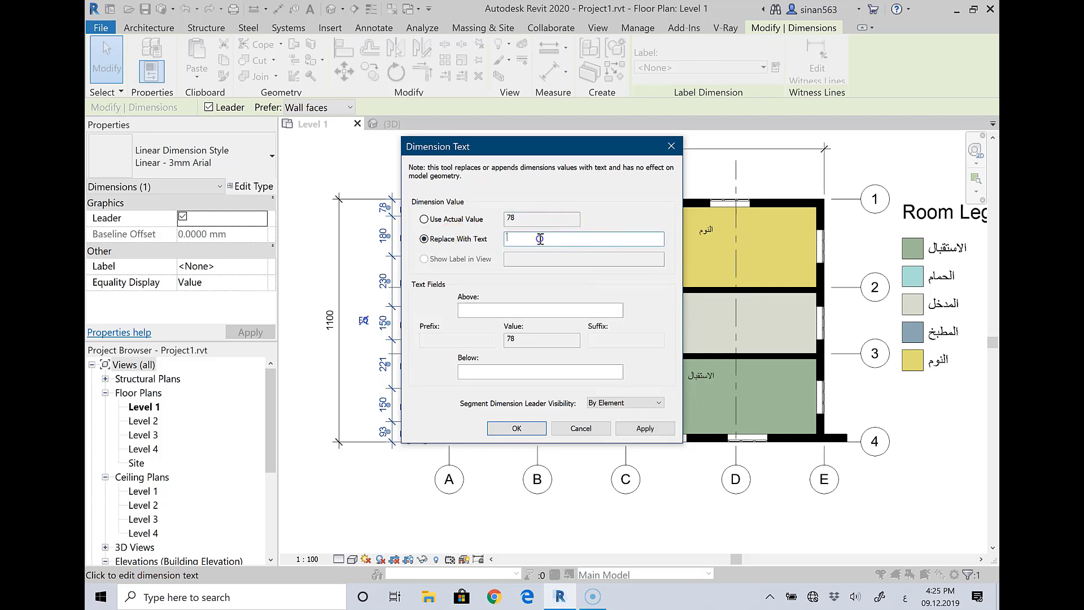
key(alt+shift)
text(90)
click(517, 428)
click(619, 318)
Correct the replacement text to '90.' and apply it to the top segment
text(S)
click(516, 428)
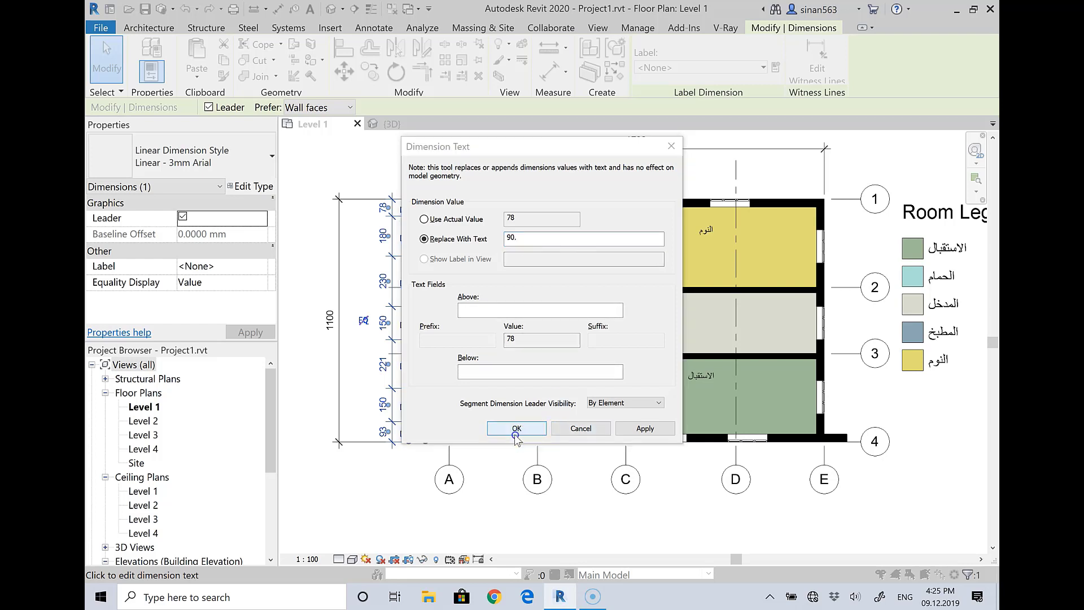
click(608, 324)
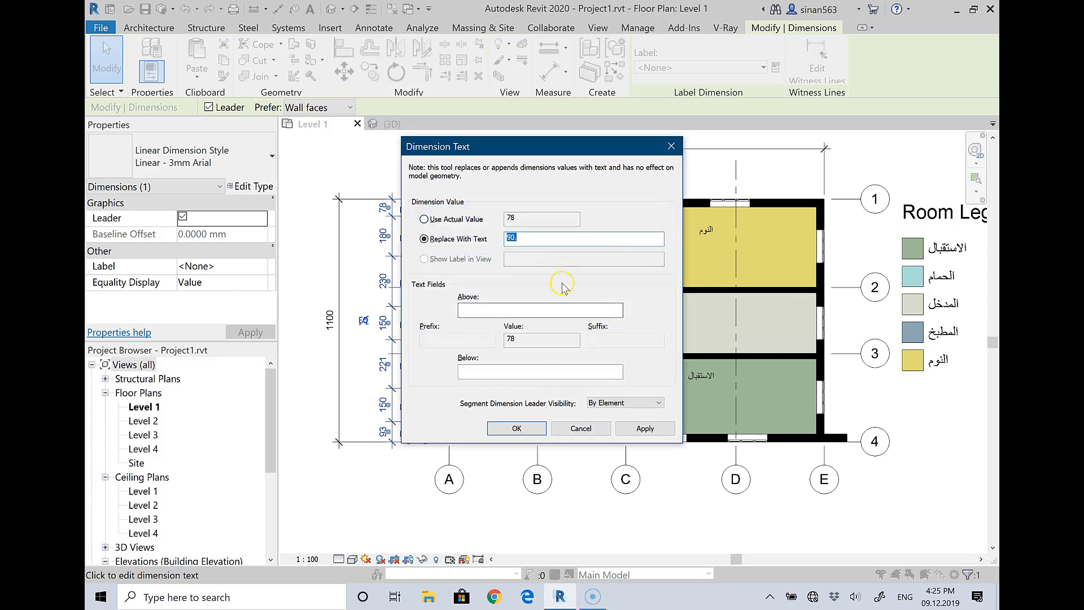
click(555, 239)
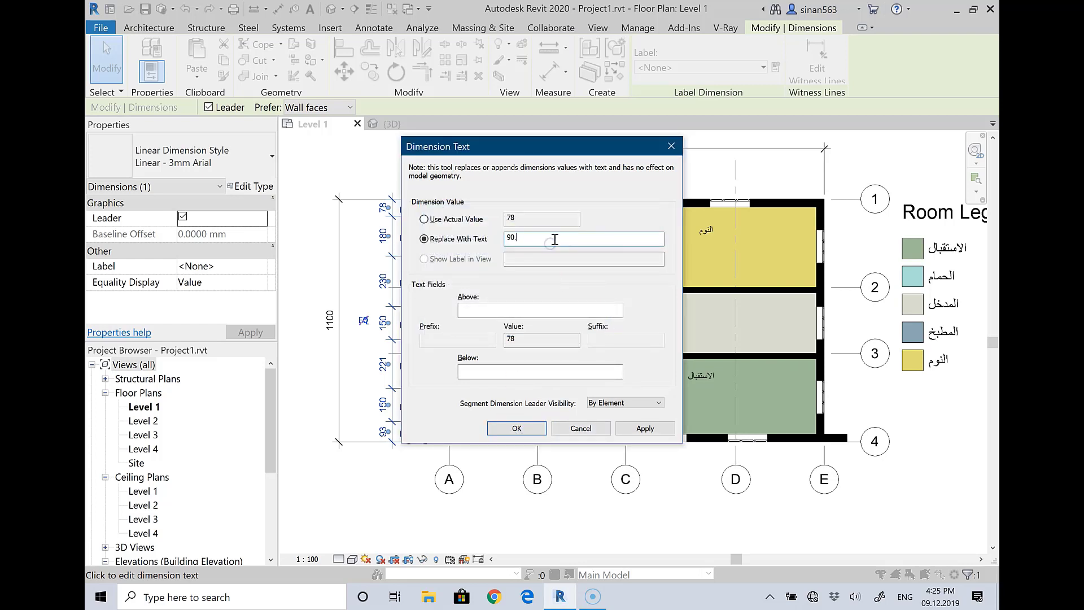
click(506, 238)
click(516, 426)
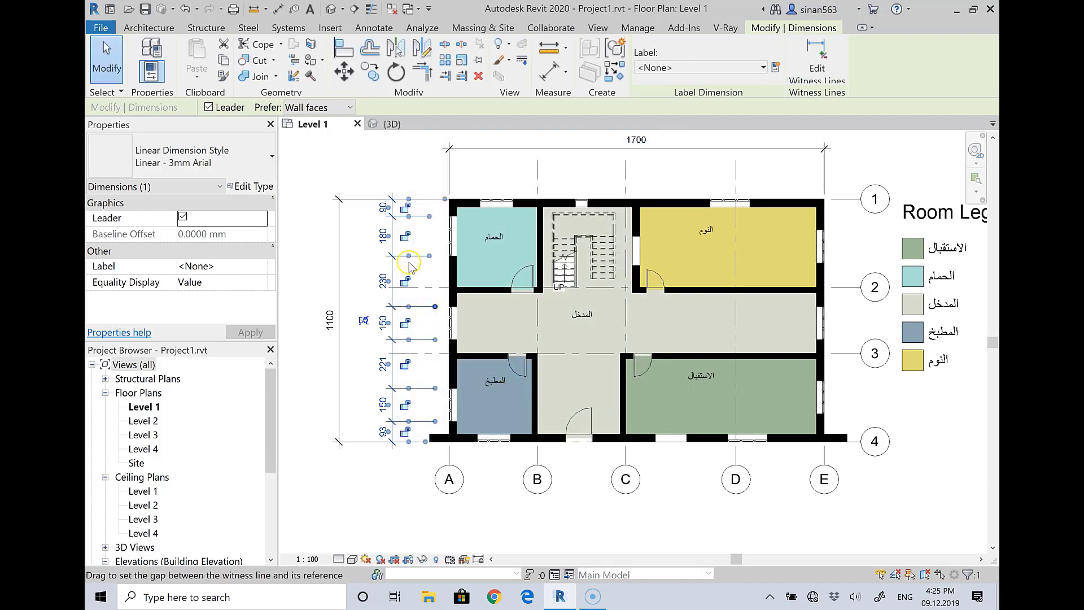
click(358, 184)
scroll(383, 217, up, 1)
scroll(383, 217, up, 2)
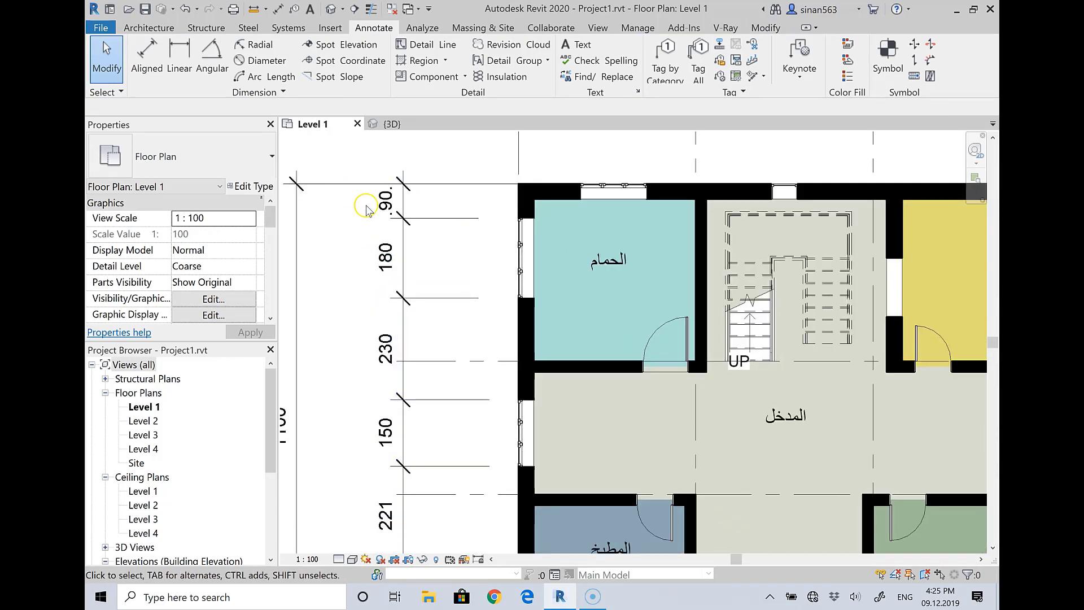
Open the top segment's Dimension Text and delete the '90.' replacement text
click(383, 213)
click(382, 212)
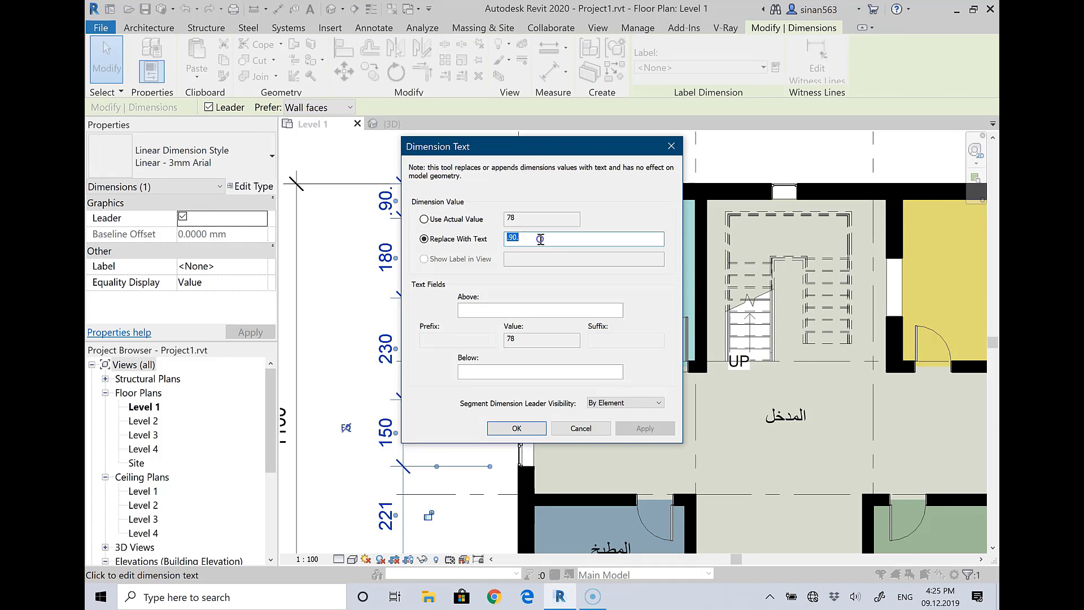
key(BackSpace)
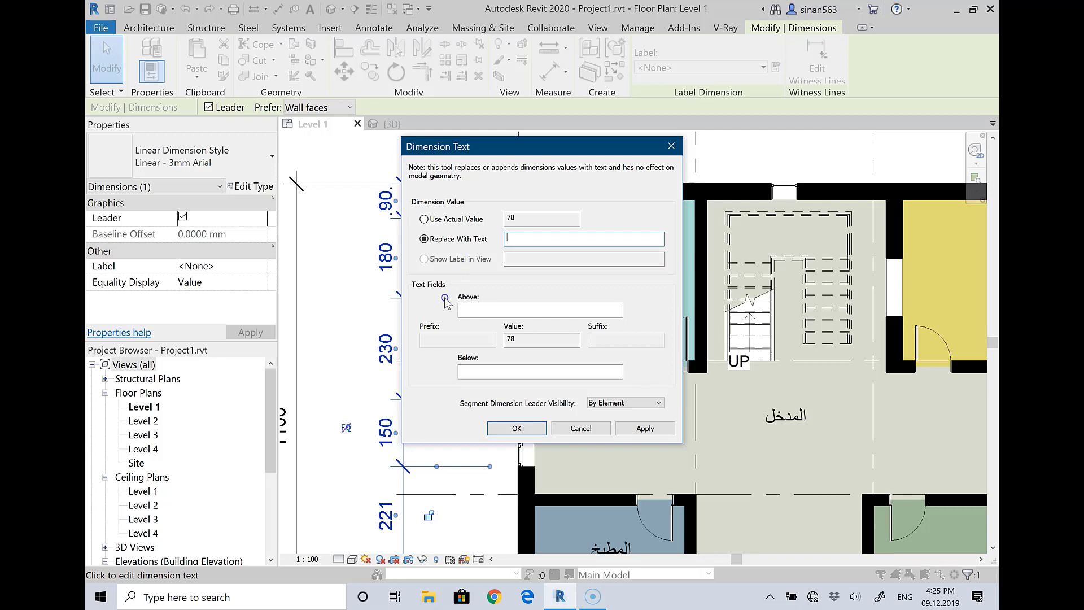
click(515, 310)
click(581, 429)
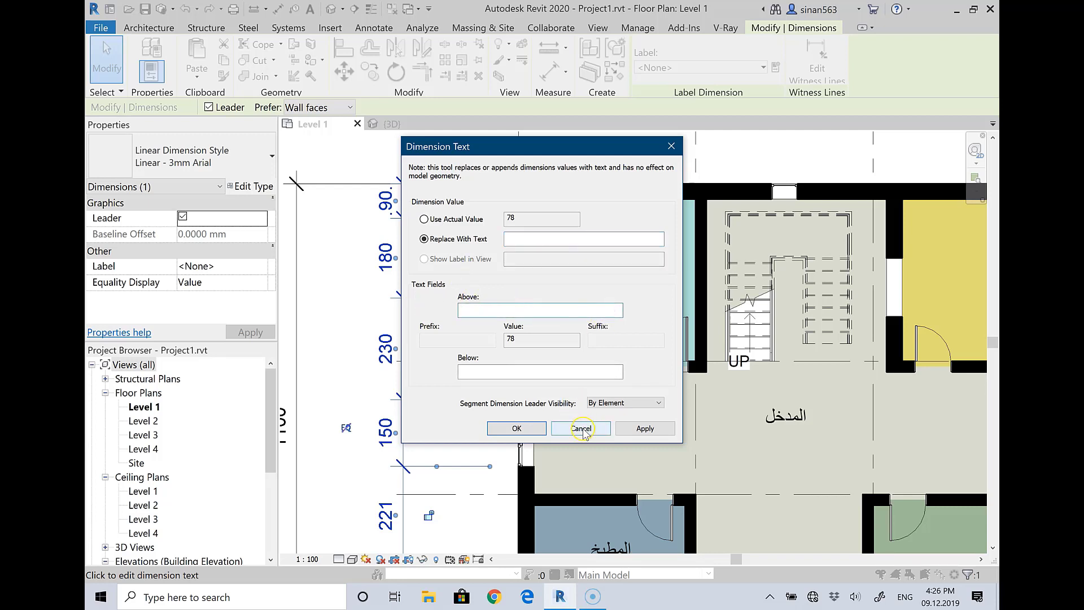
Enter 'm' in the Below text field, apply it, and reselect the left dimension string
click(517, 370)
text(c)
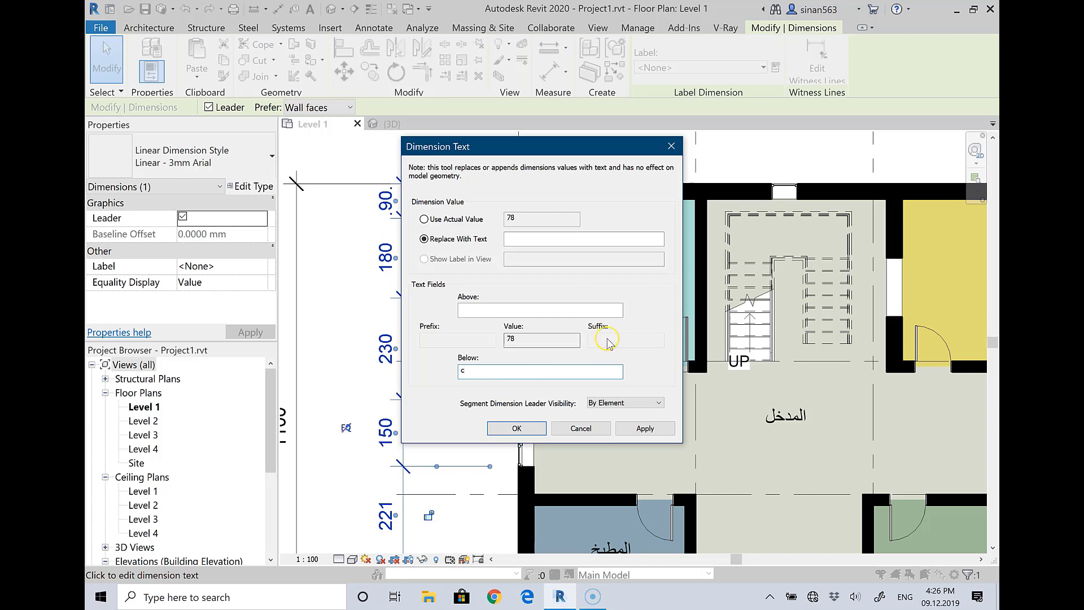
click(610, 399)
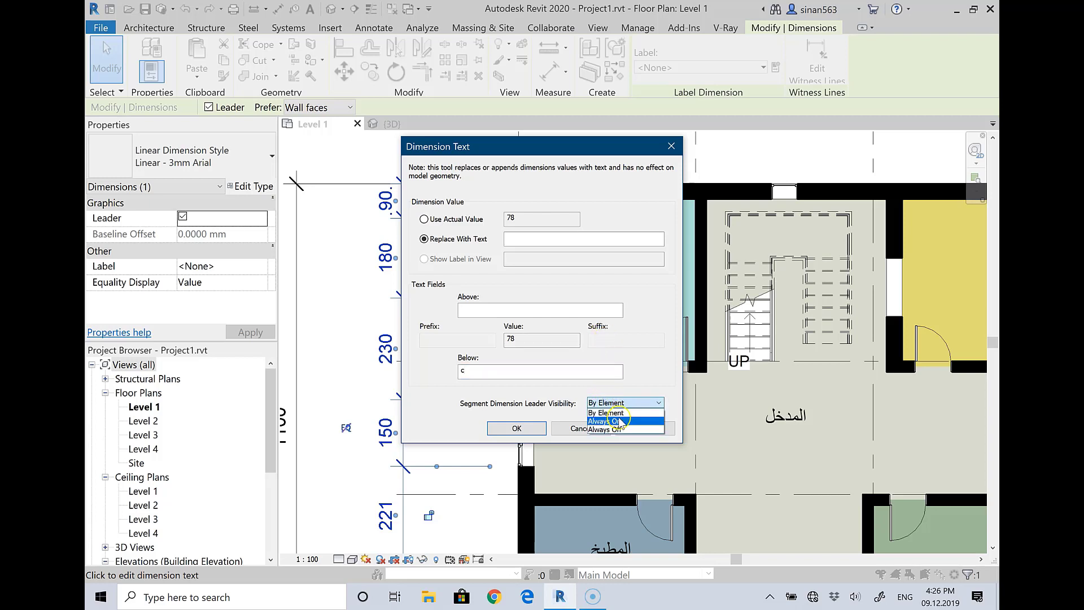
click(501, 374)
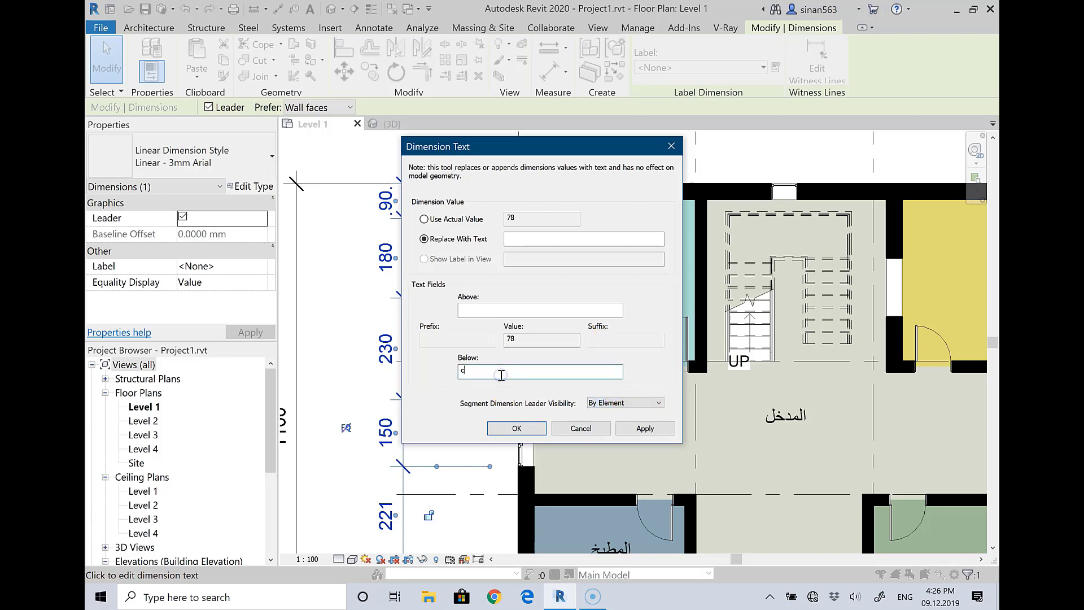
text(m)
click(517, 428)
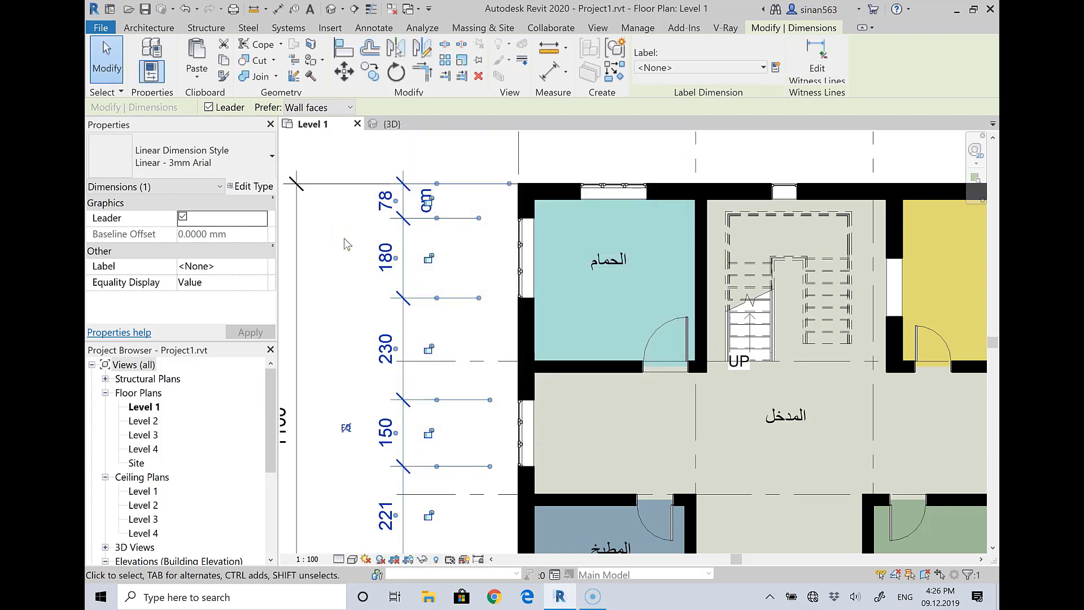
key(Escape)
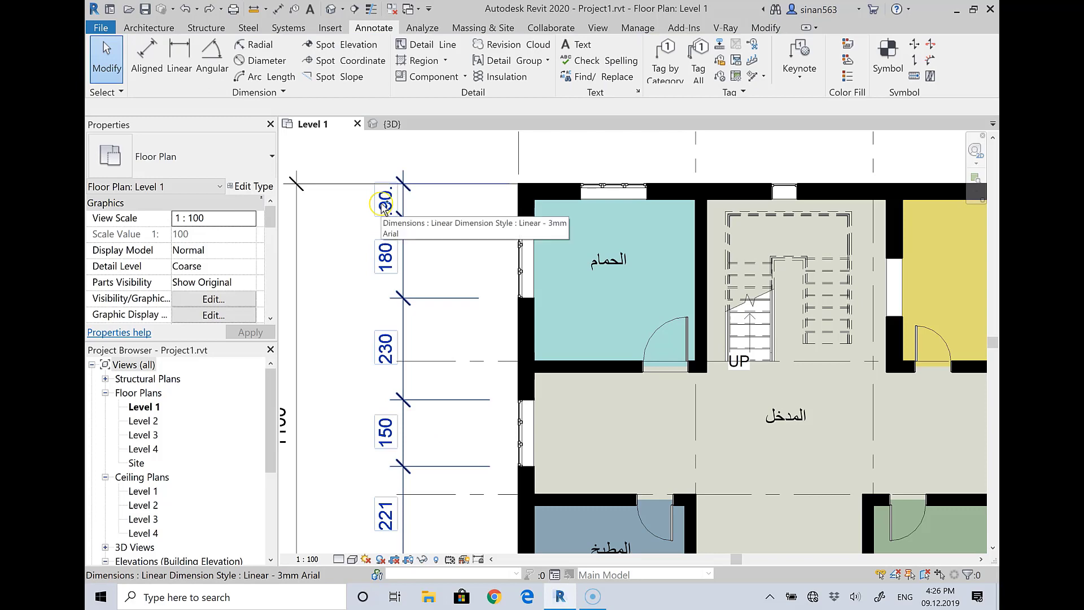
scroll(383, 207, down, 4)
click(383, 208)
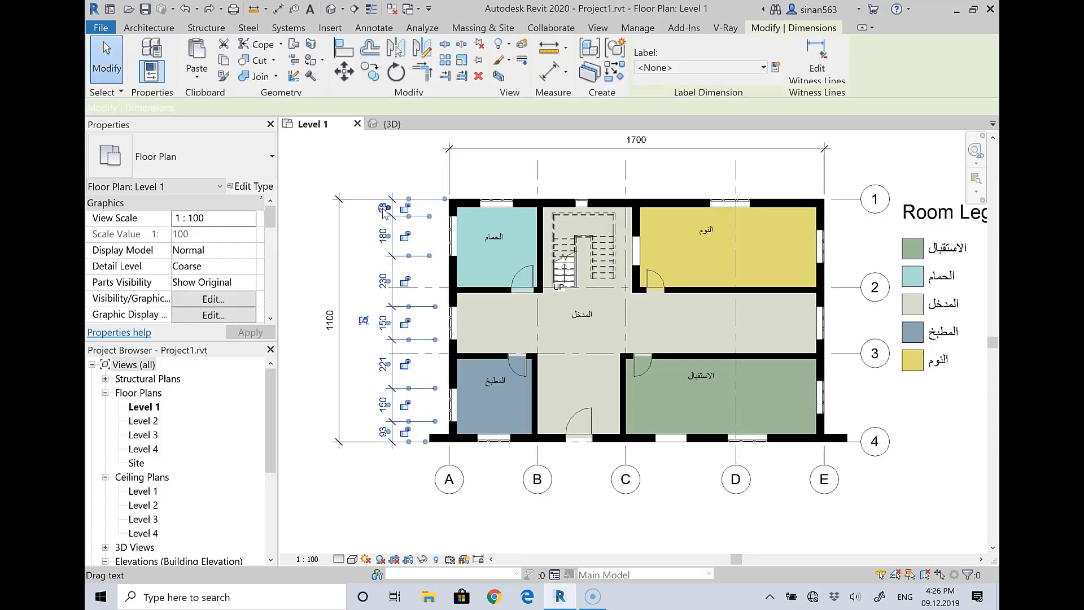
Add a 'cm' suffix after the 78 value on the left dimension string
click(383, 208)
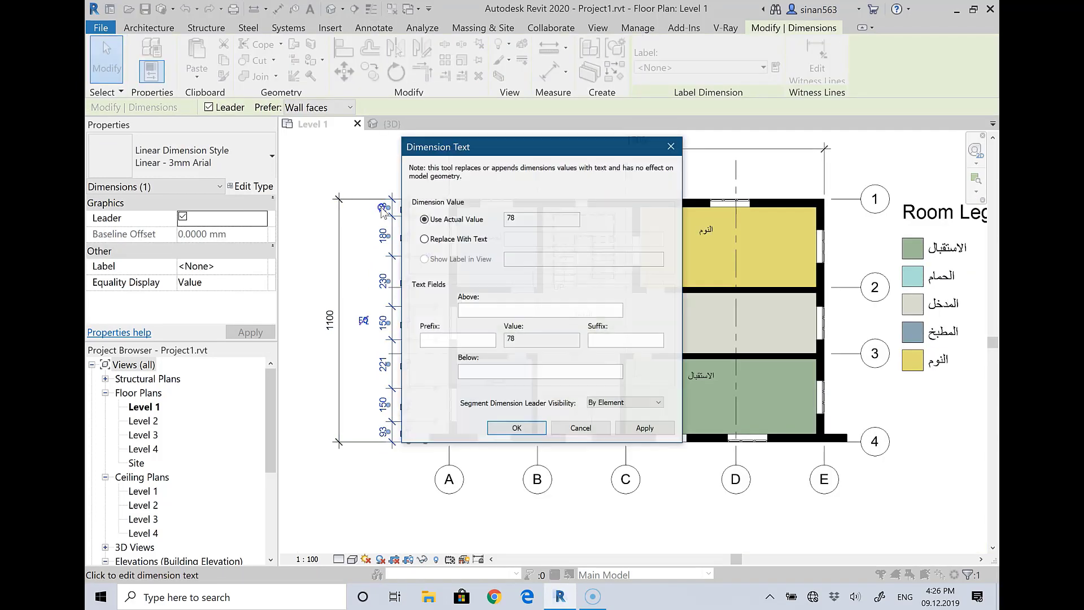
click(485, 310)
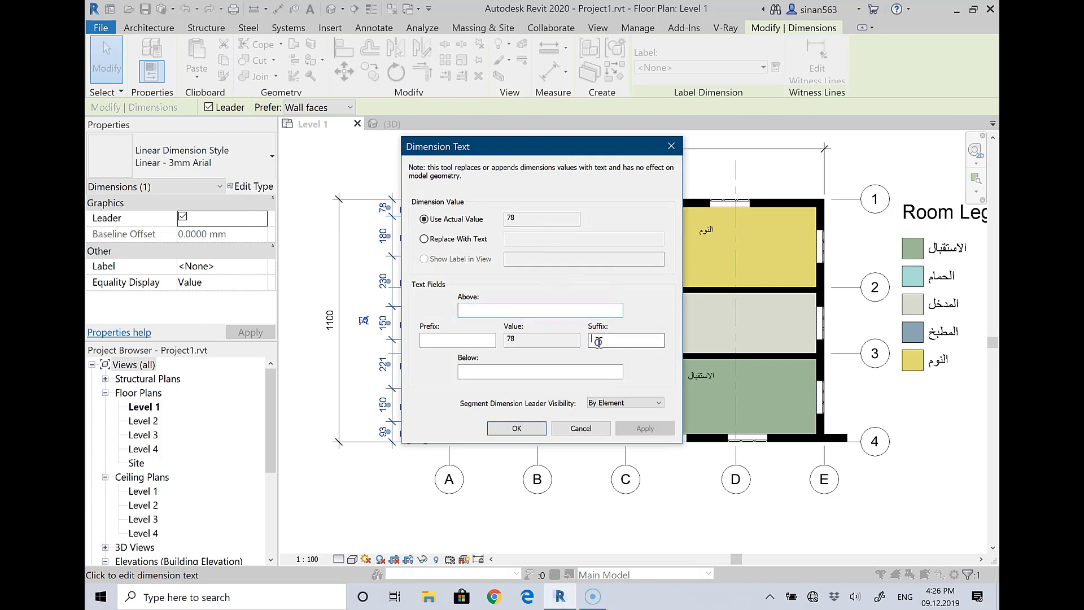
click(470, 342)
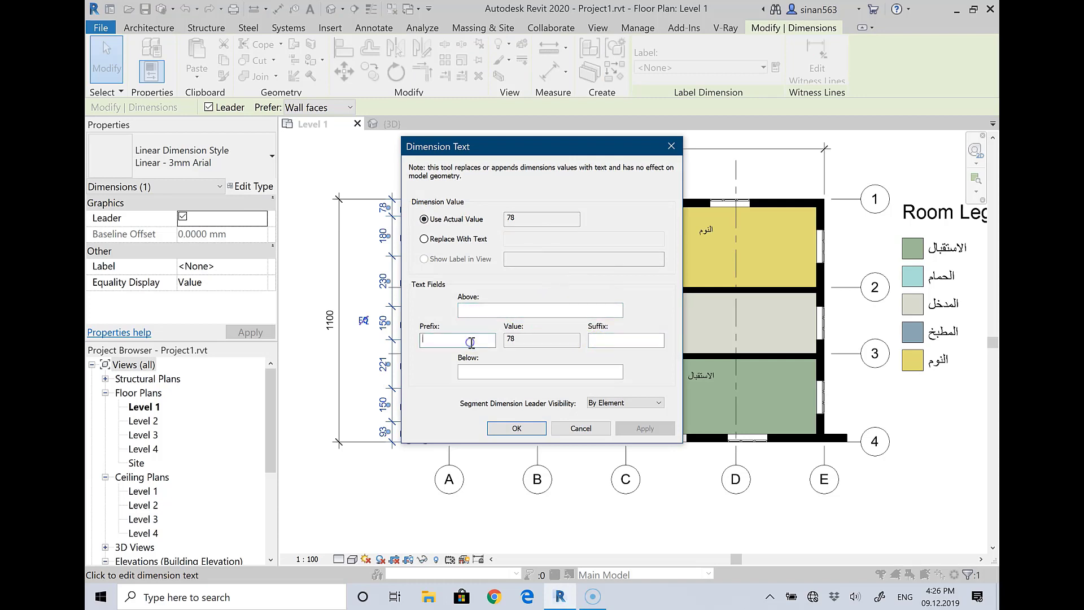
click(616, 339)
text(cm)
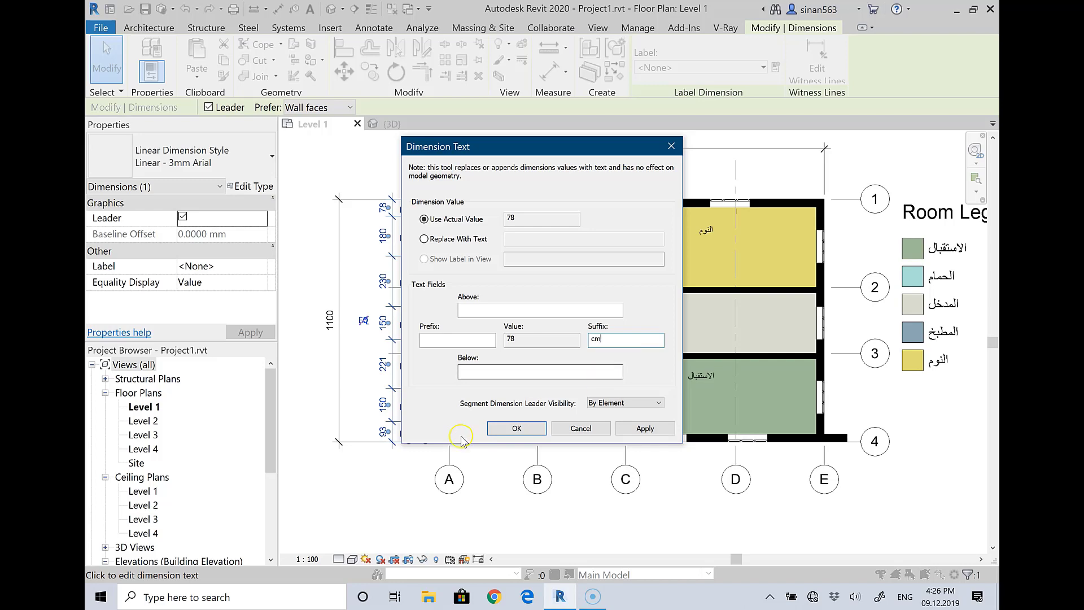
click(511, 428)
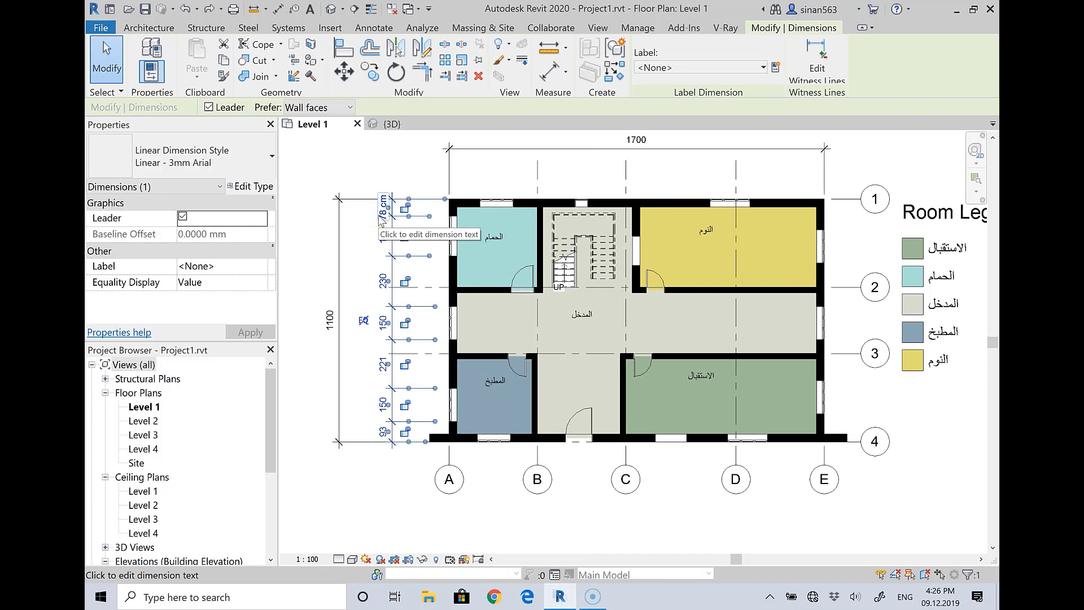
Edit the 78 segment's Below and suffix text, then nudge its witness line
click(381, 221)
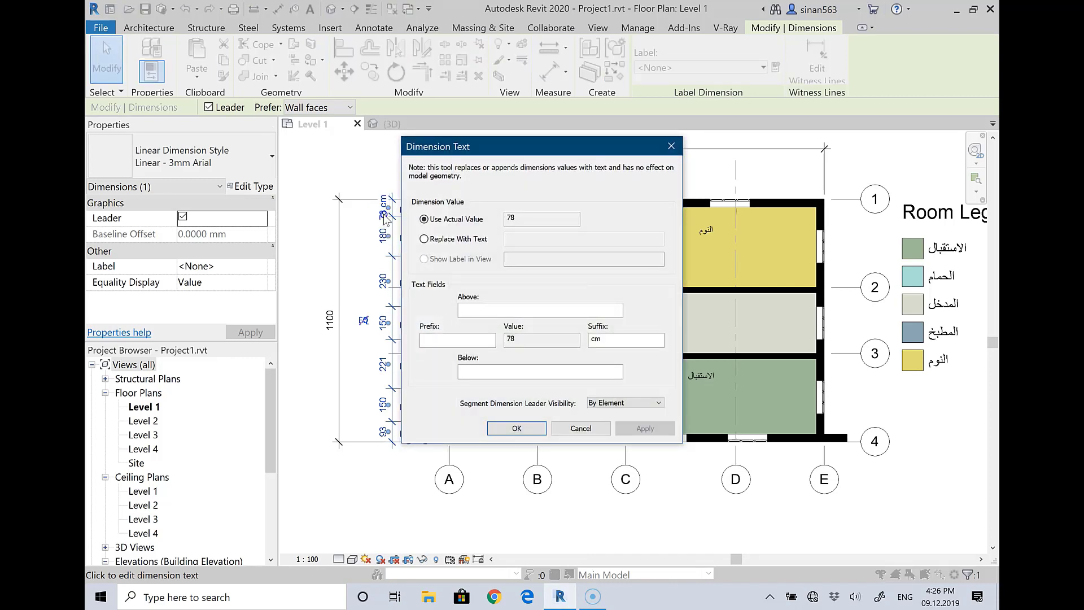
click(552, 371)
text(nm)
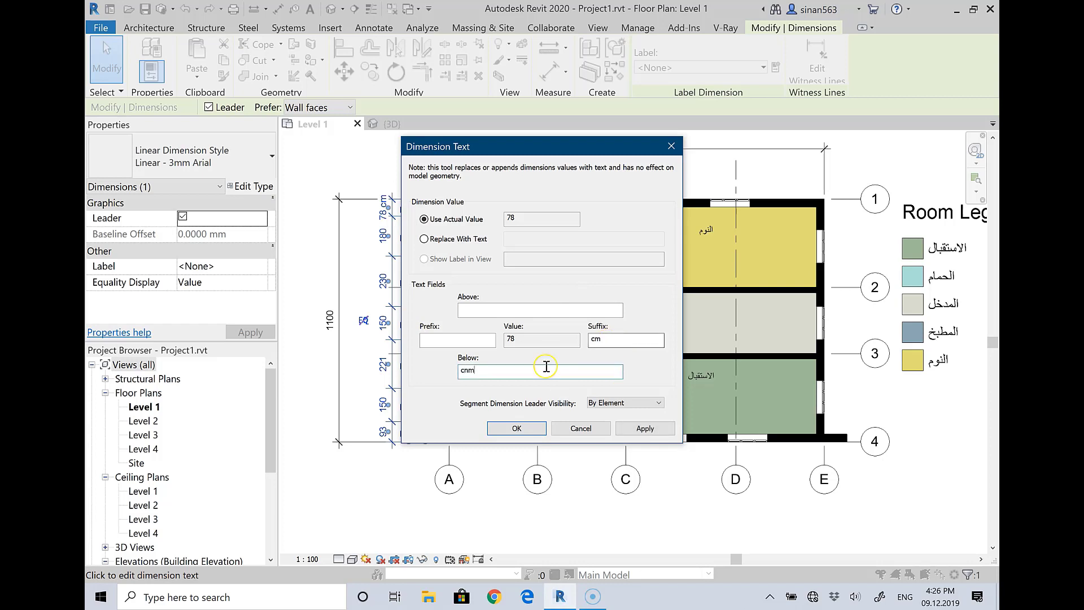
double_click(542, 368)
double_click(597, 339)
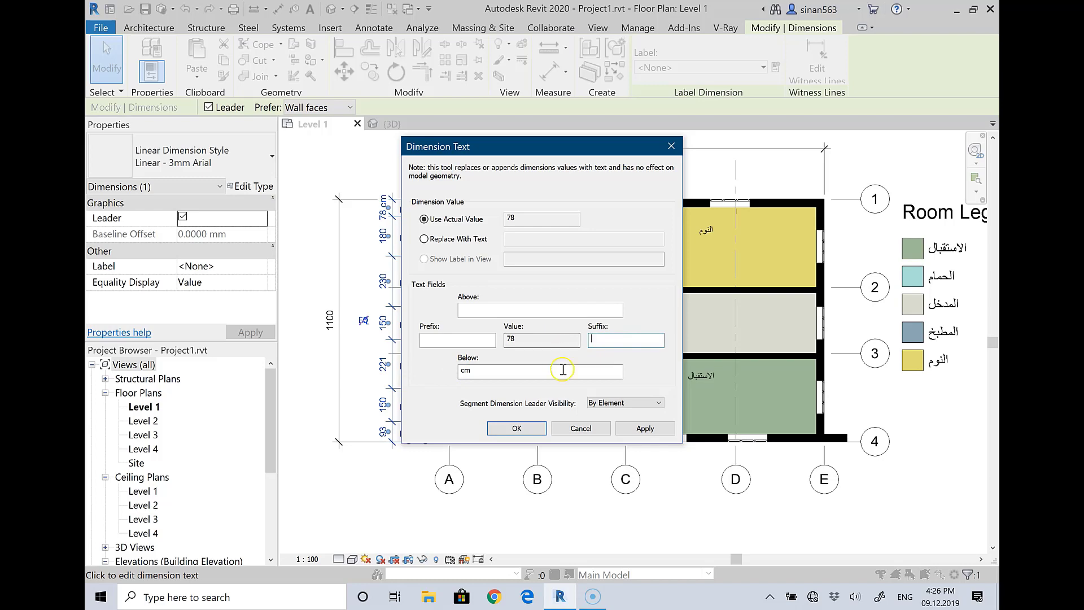
click(516, 428)
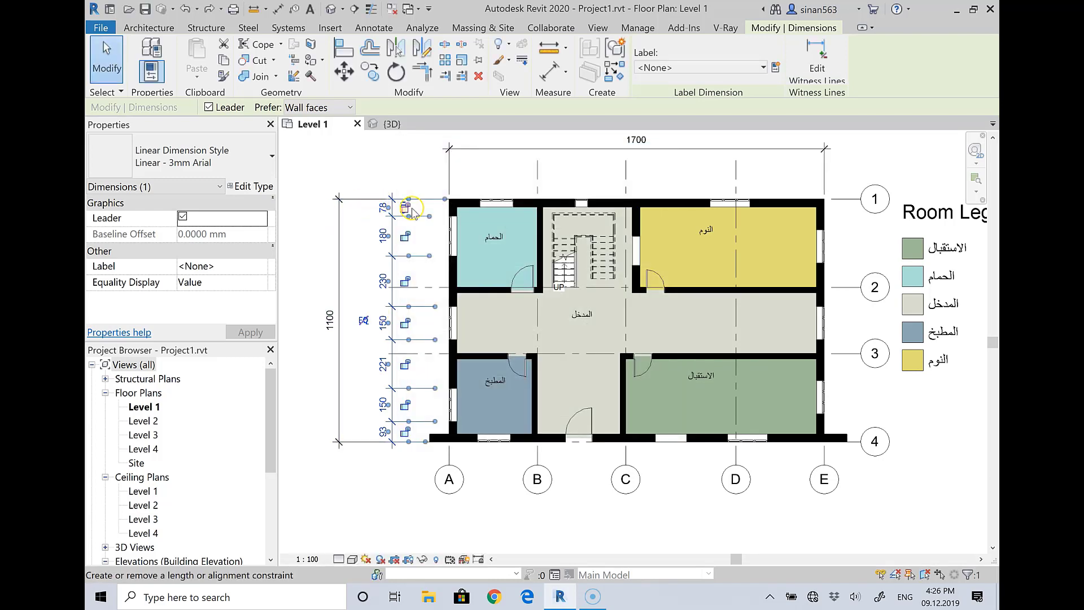
drag(405, 207, 397, 165)
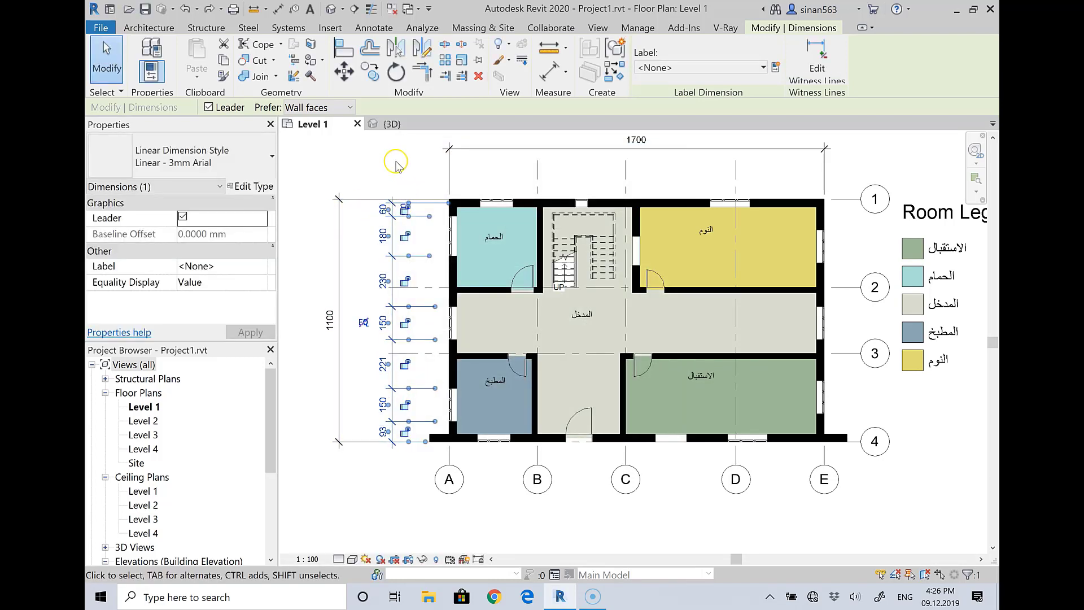
click(395, 161)
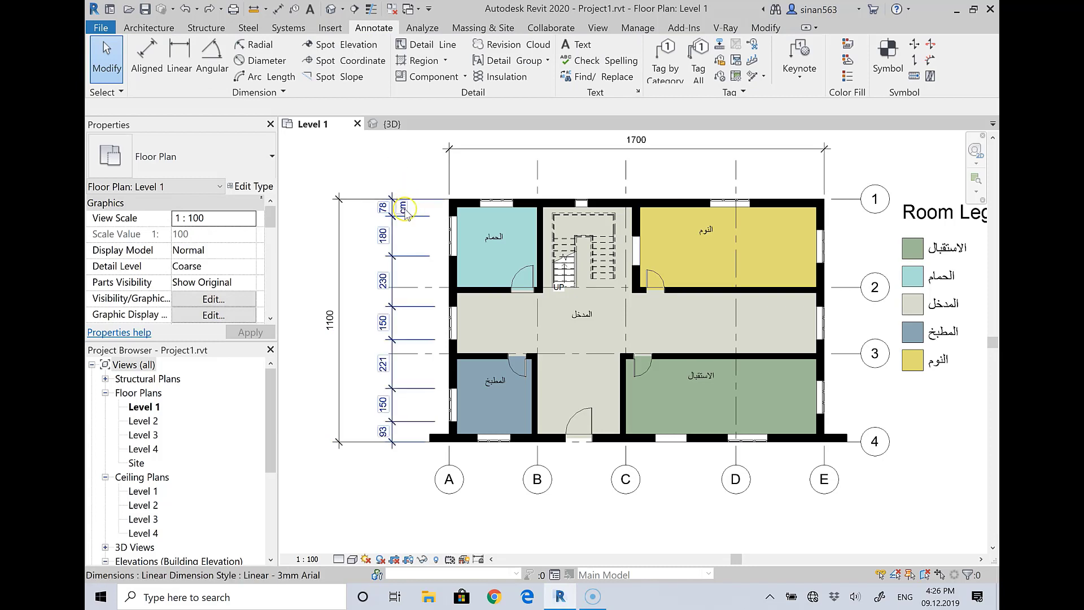
Delete the leftover 'cm' text below the 78 segment and apply the change
click(384, 211)
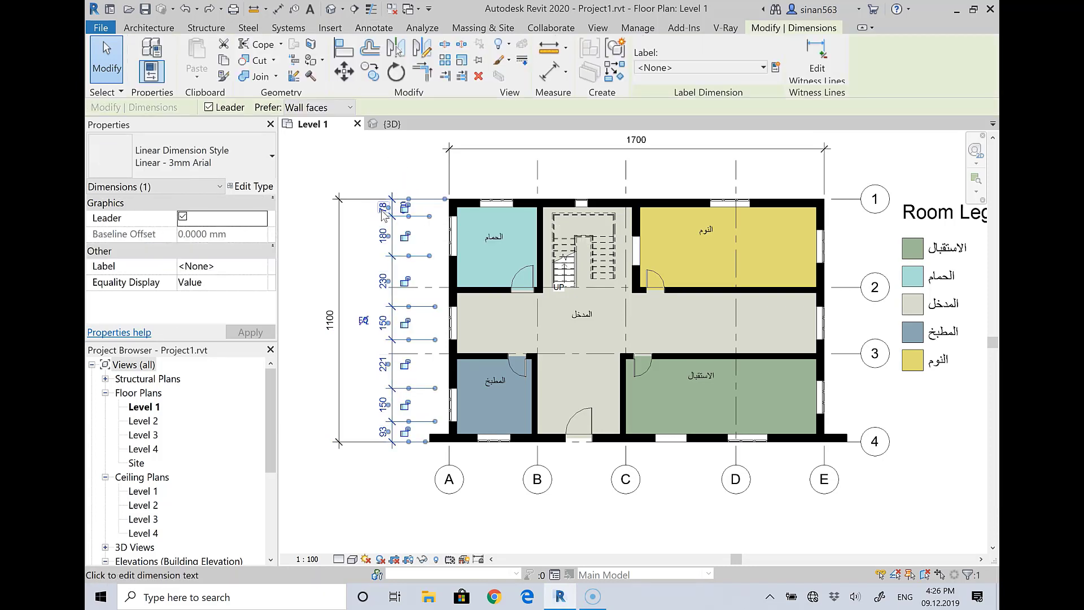
click(383, 213)
text(cm)
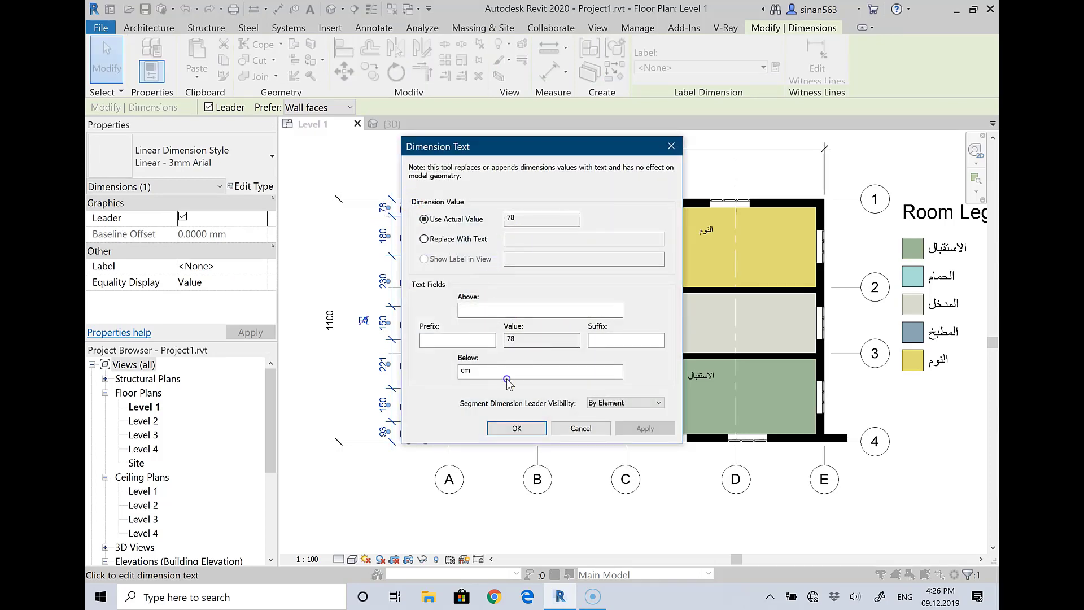
double_click(466, 372)
key(BackSpace)
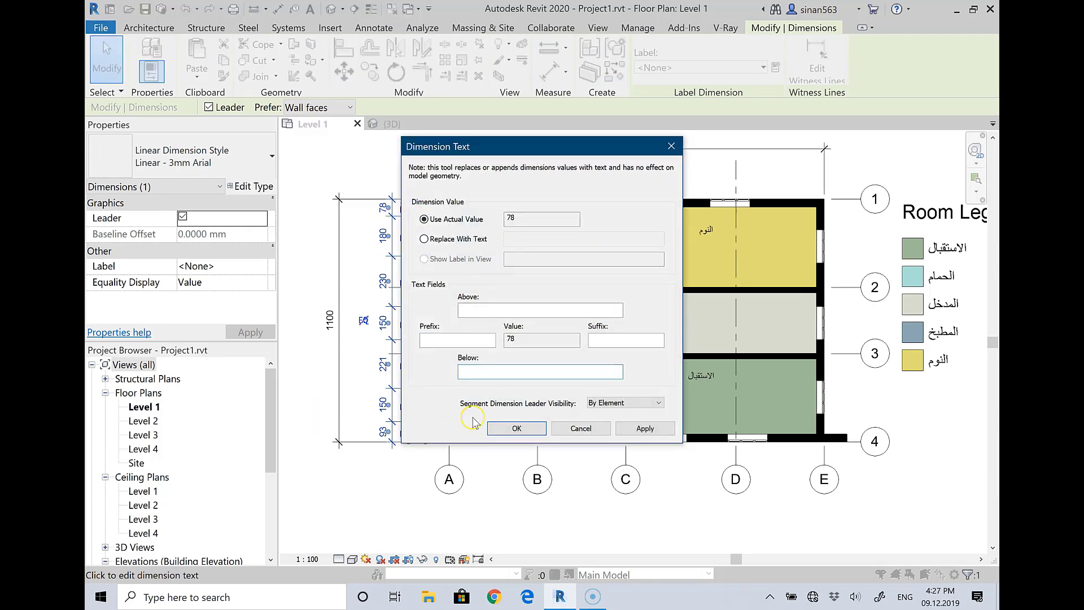
click(516, 428)
click(415, 164)
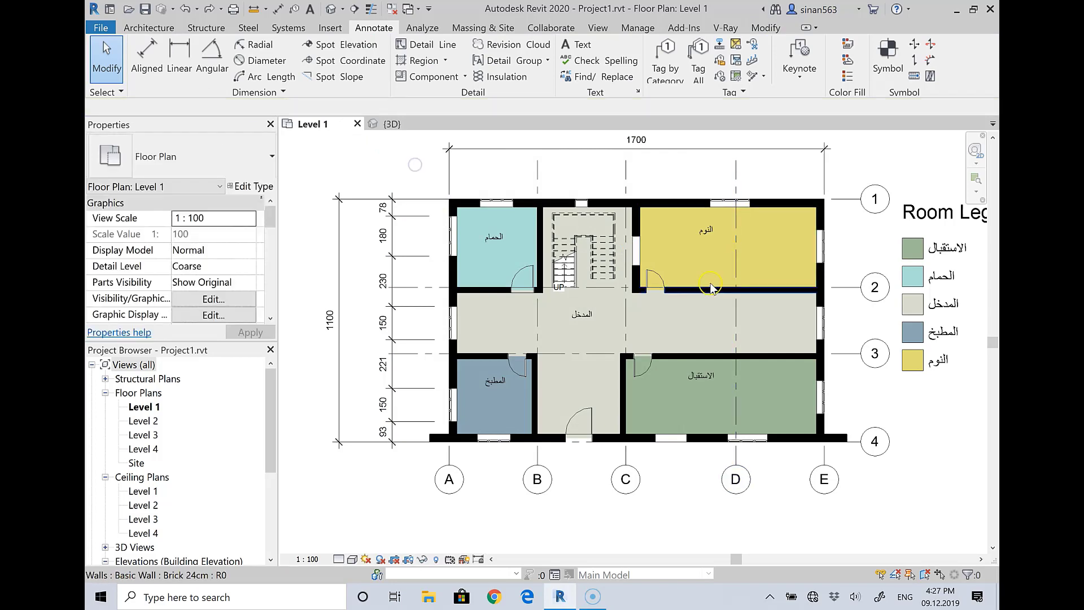
Dimension the top wall's openings 140/150/280/61/552/180/338, then set Pick back to Individual References
scroll(712, 288, down, 1)
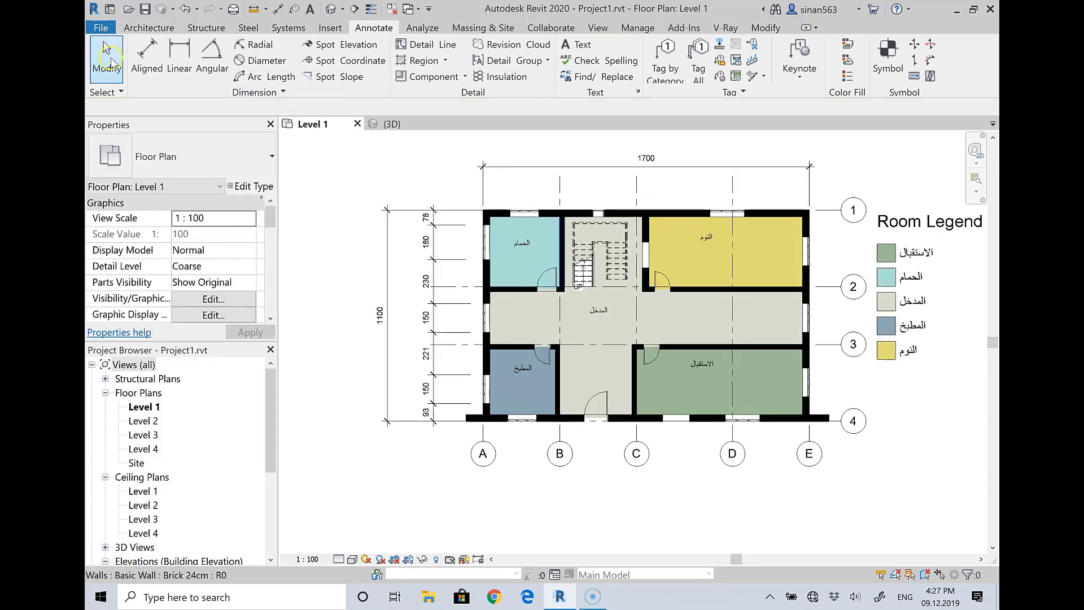
click(146, 56)
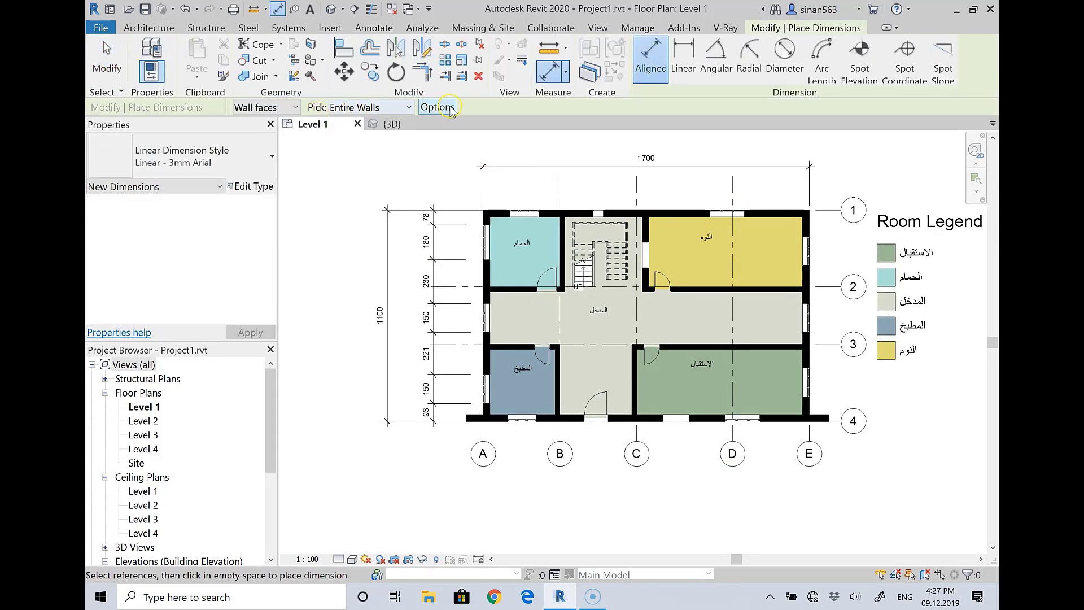
click(437, 107)
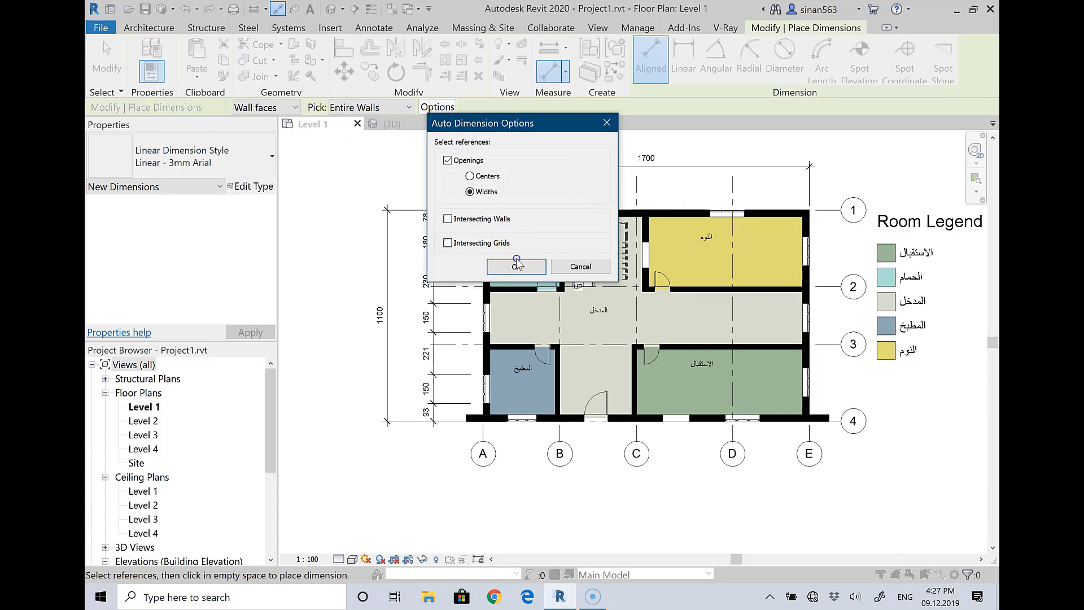
click(516, 265)
click(652, 210)
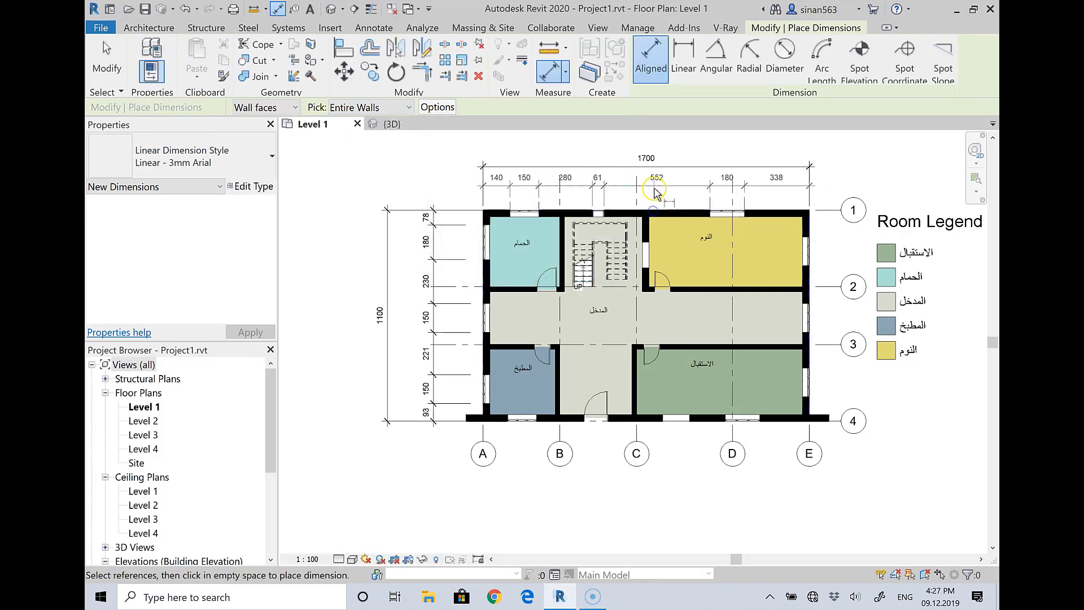
right_click(732, 139)
click(762, 145)
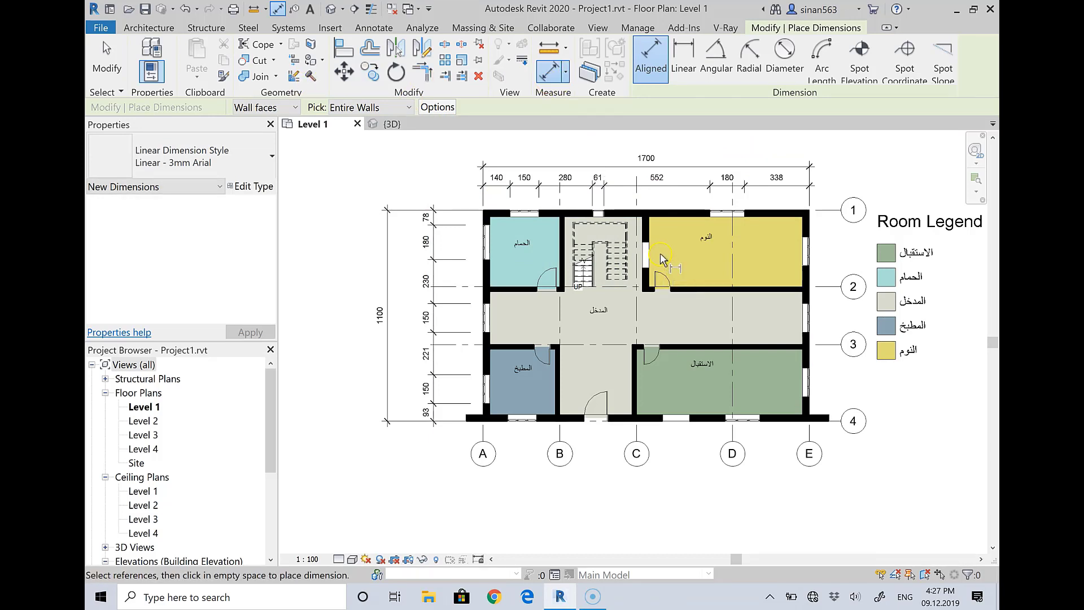
click(370, 107)
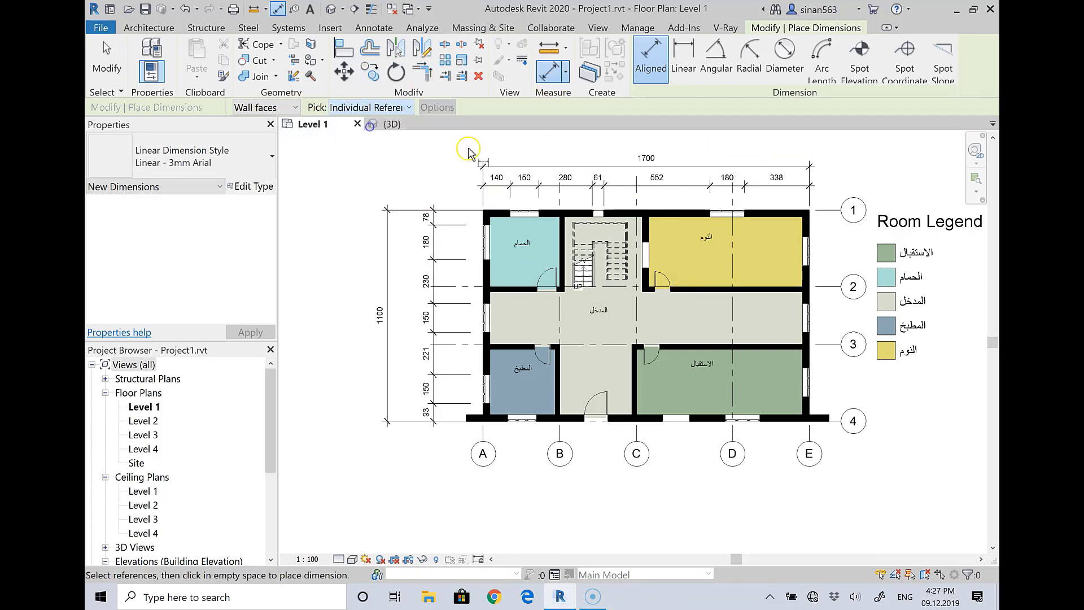
Add the 800 bedroom width and 276 hall depth dimensions
click(802, 225)
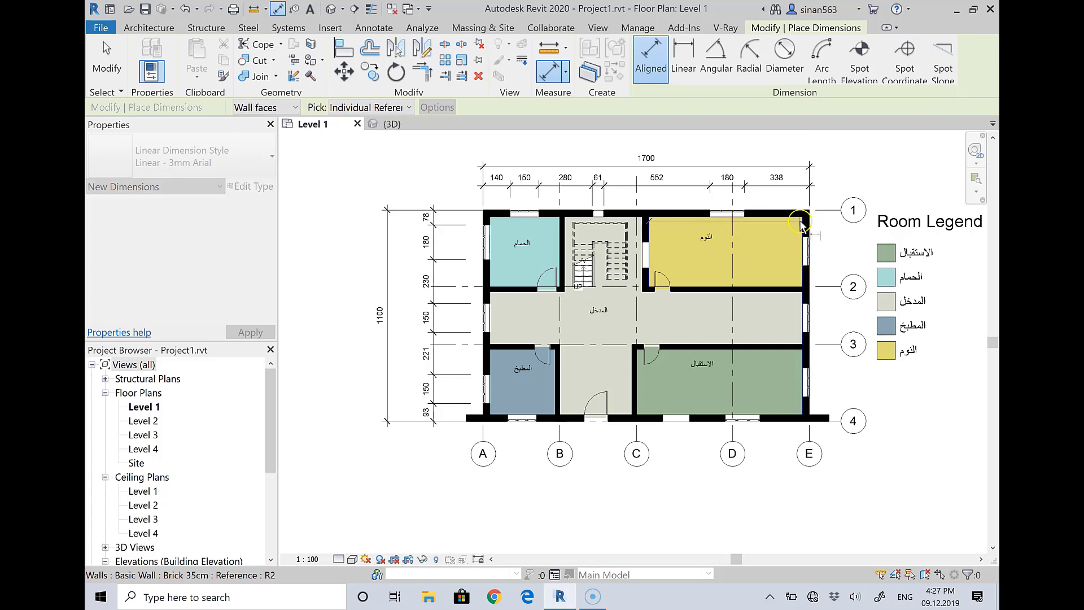
click(649, 255)
click(763, 259)
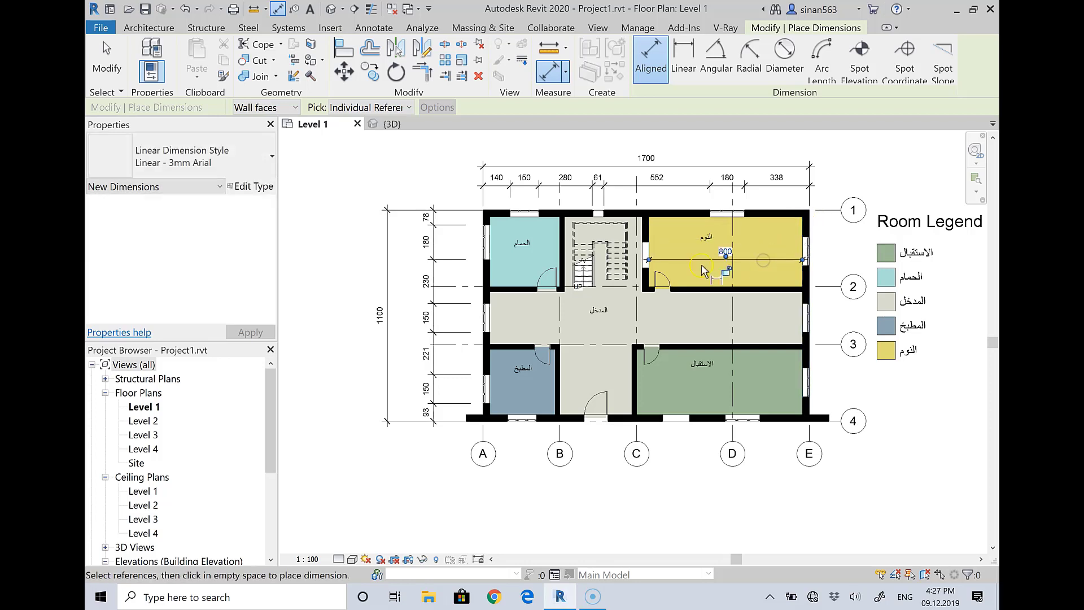
click(730, 292)
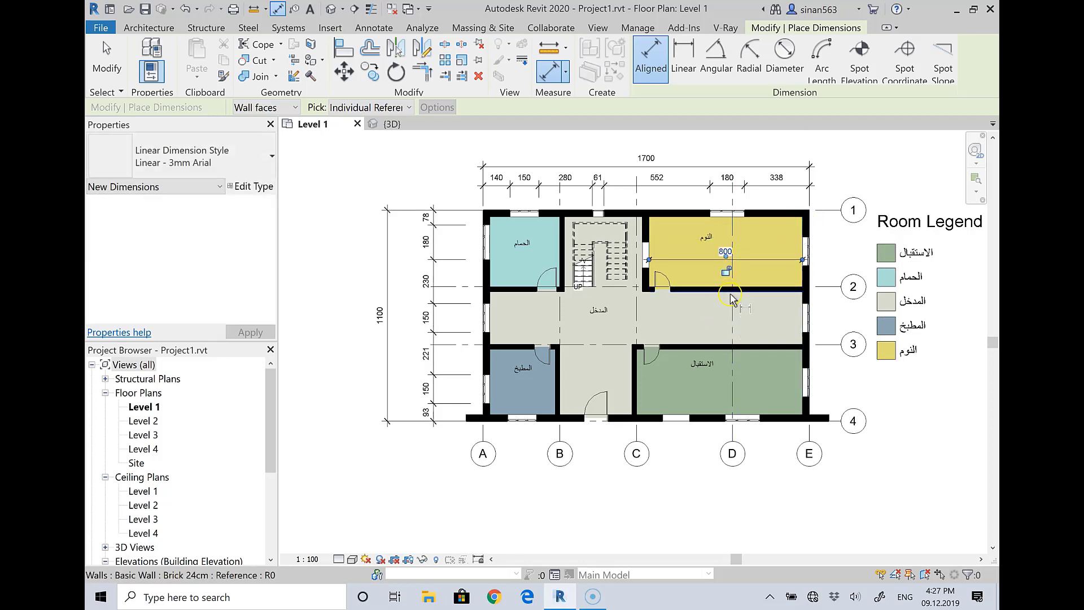
click(731, 340)
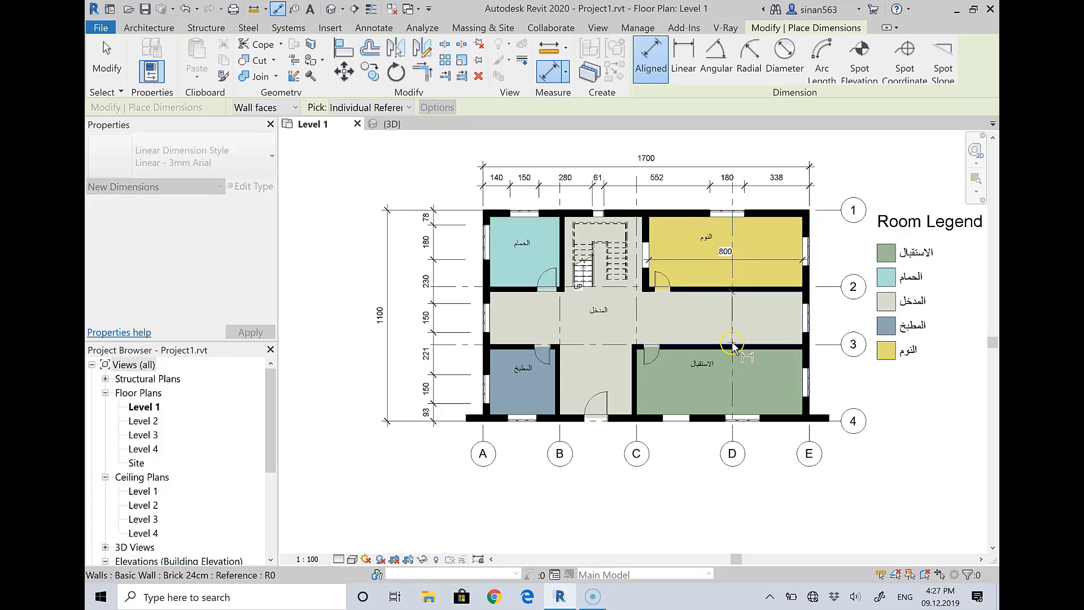
click(703, 333)
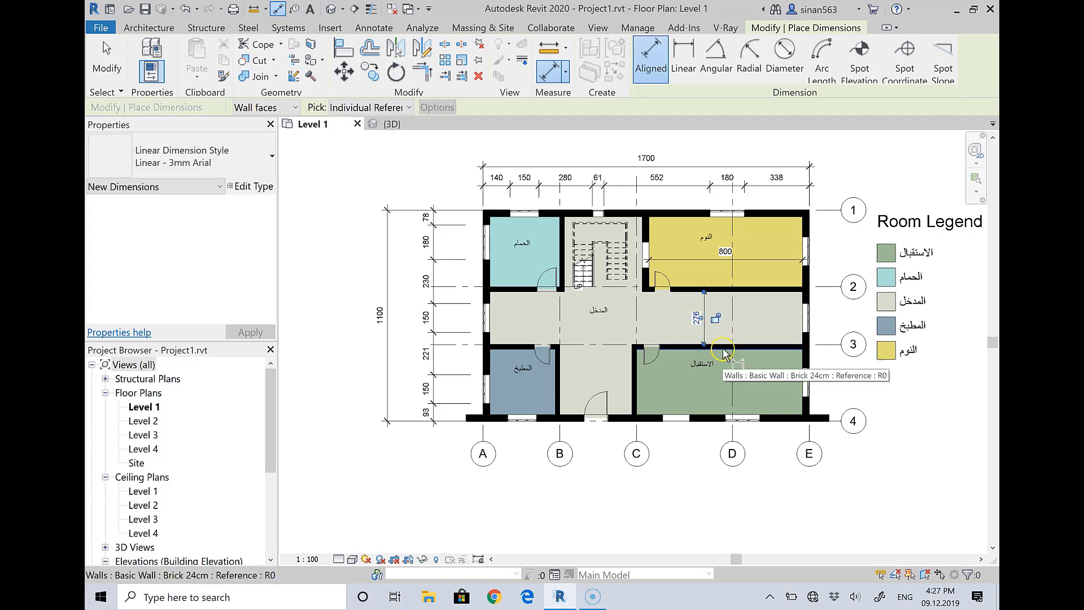
Add the green room's 341 depth and 865 width, plus the 376 dimension between walls B and C
click(728, 416)
click(778, 348)
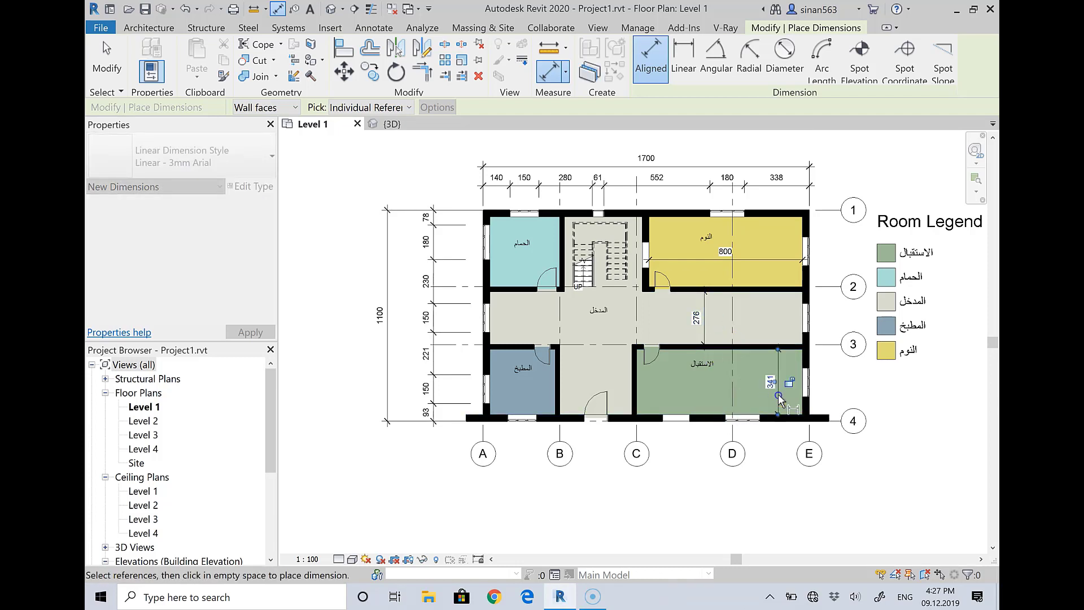
click(796, 398)
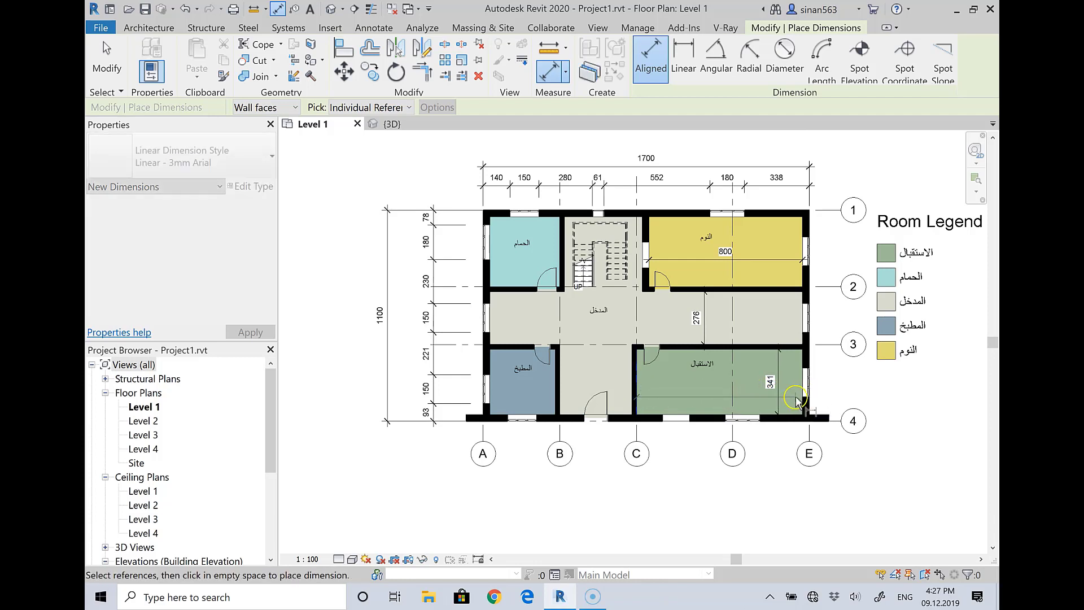
click(636, 398)
click(688, 398)
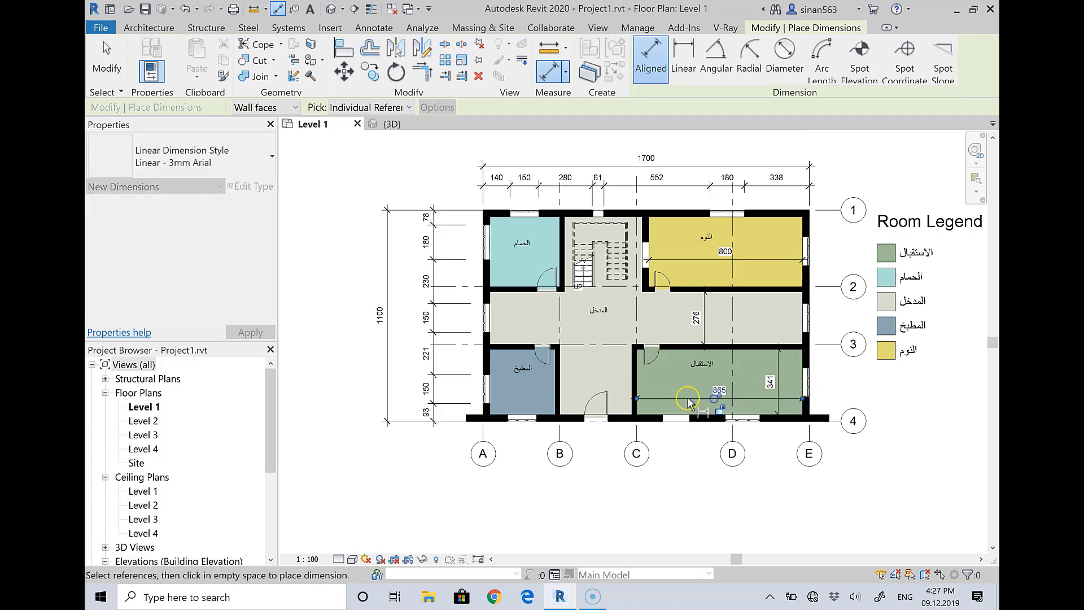
click(634, 384)
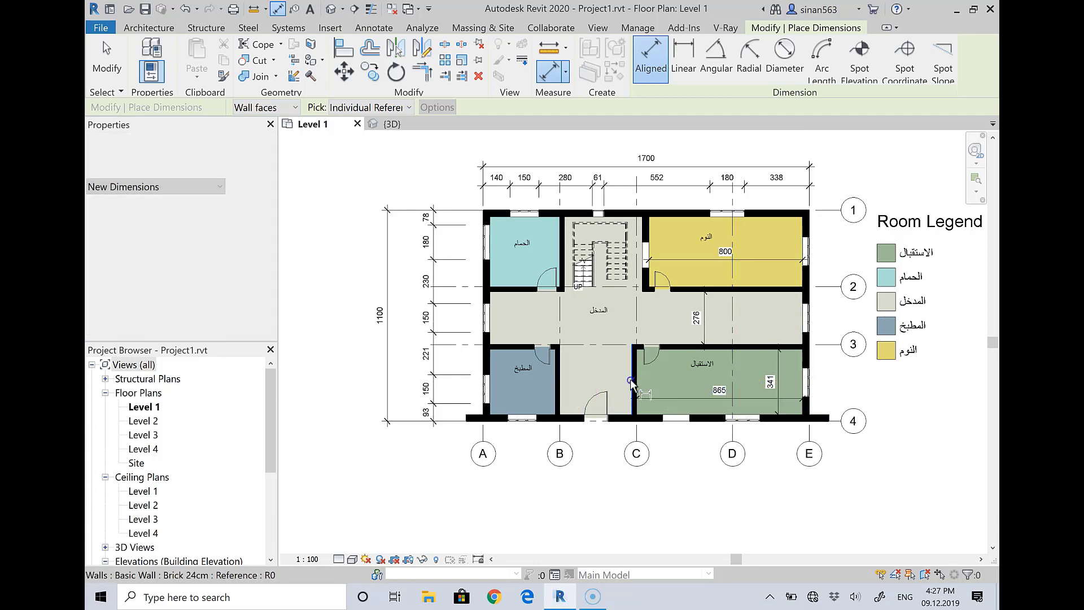
click(562, 386)
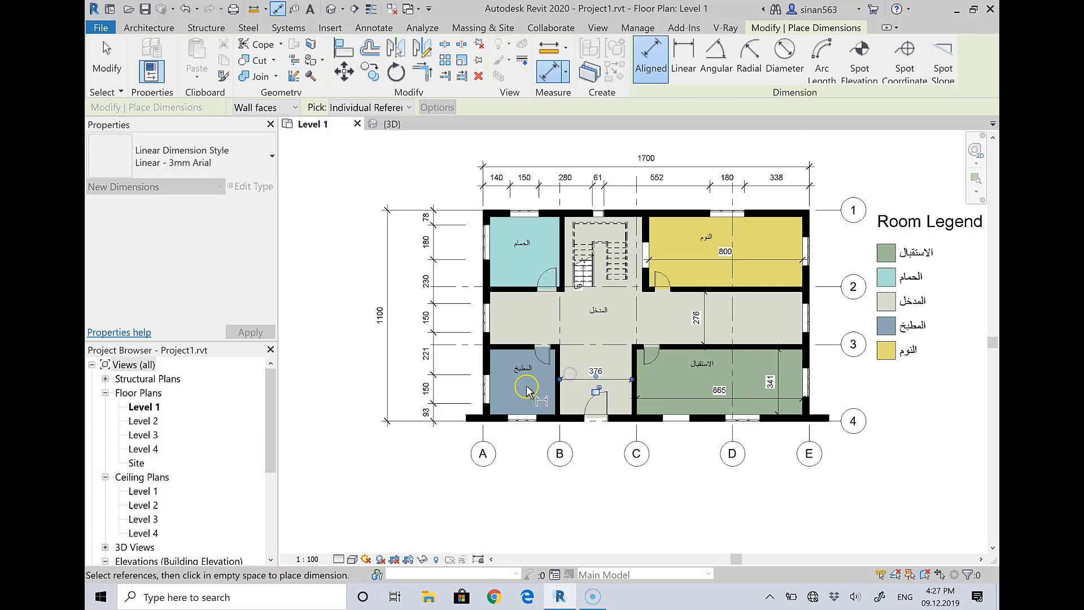
click(559, 381)
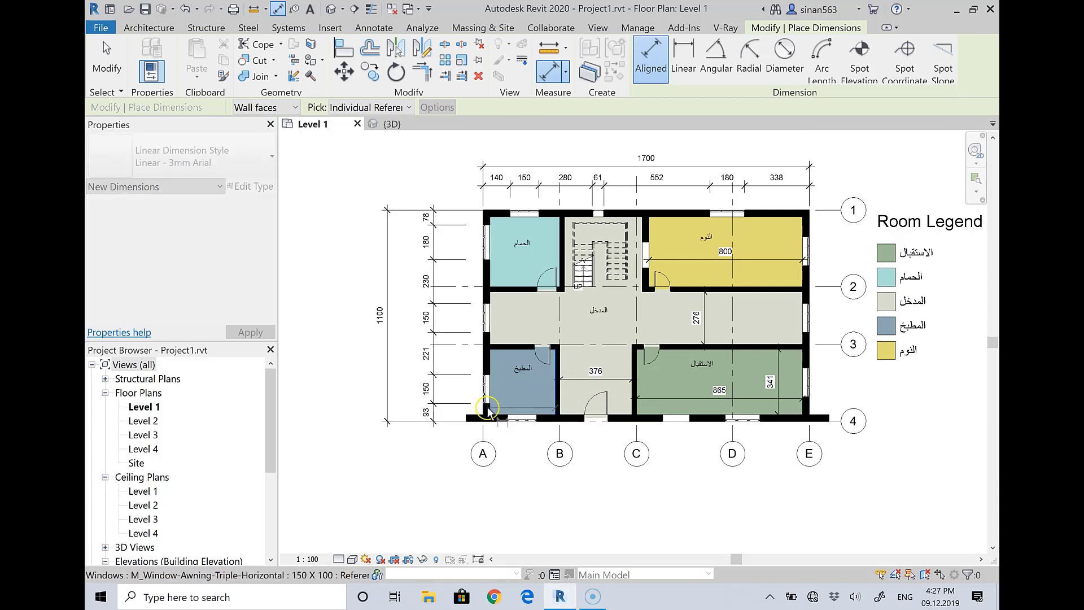
key(Escape)
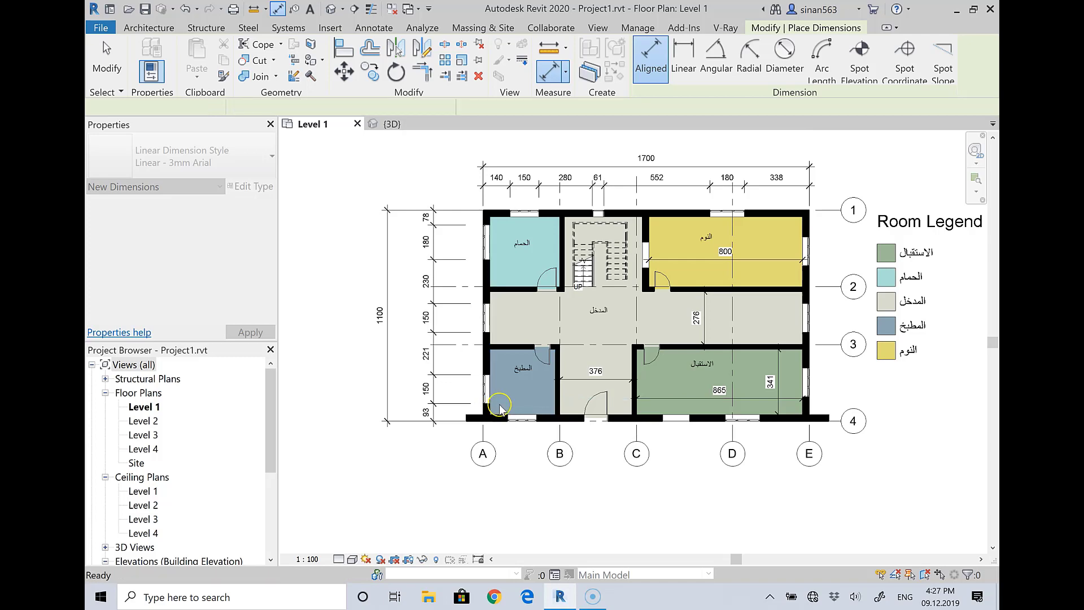
click(553, 402)
Dimension the kitchen 341 across and 341 down
scroll(525, 395, up, 3)
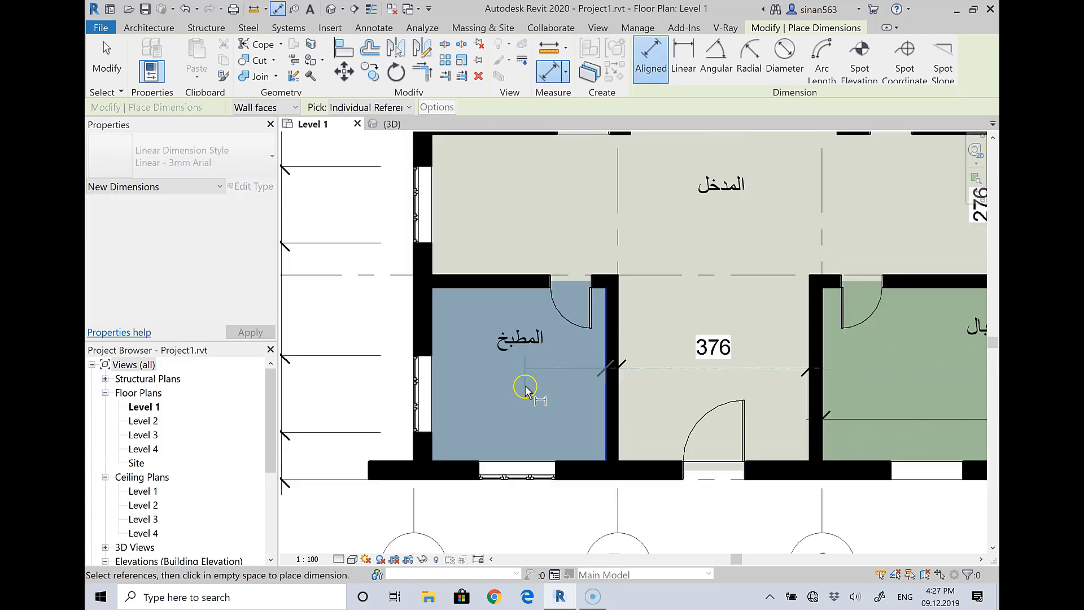
click(432, 435)
click(460, 404)
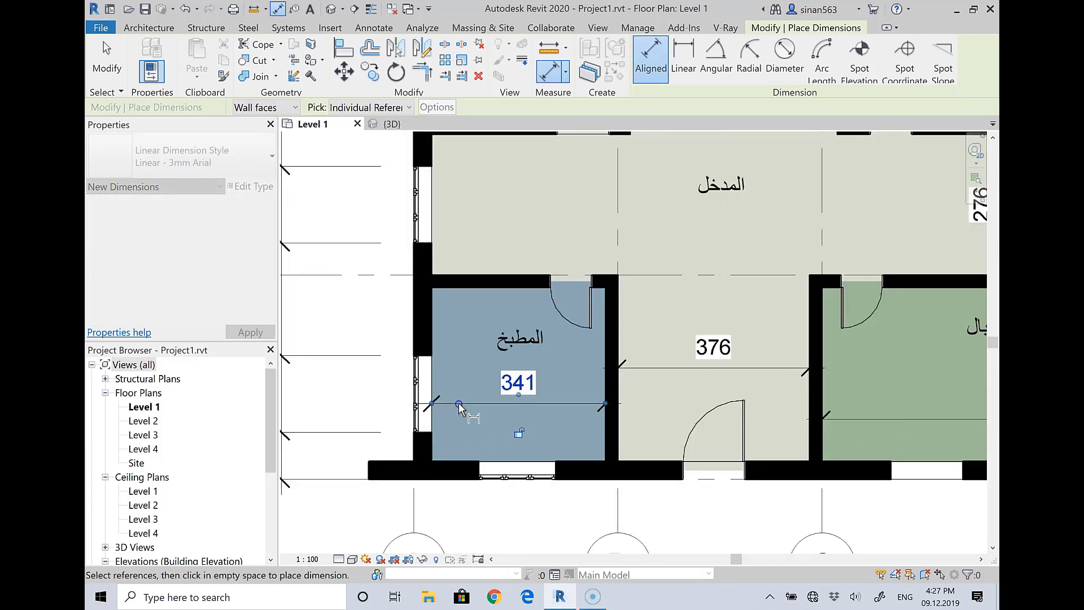
click(479, 294)
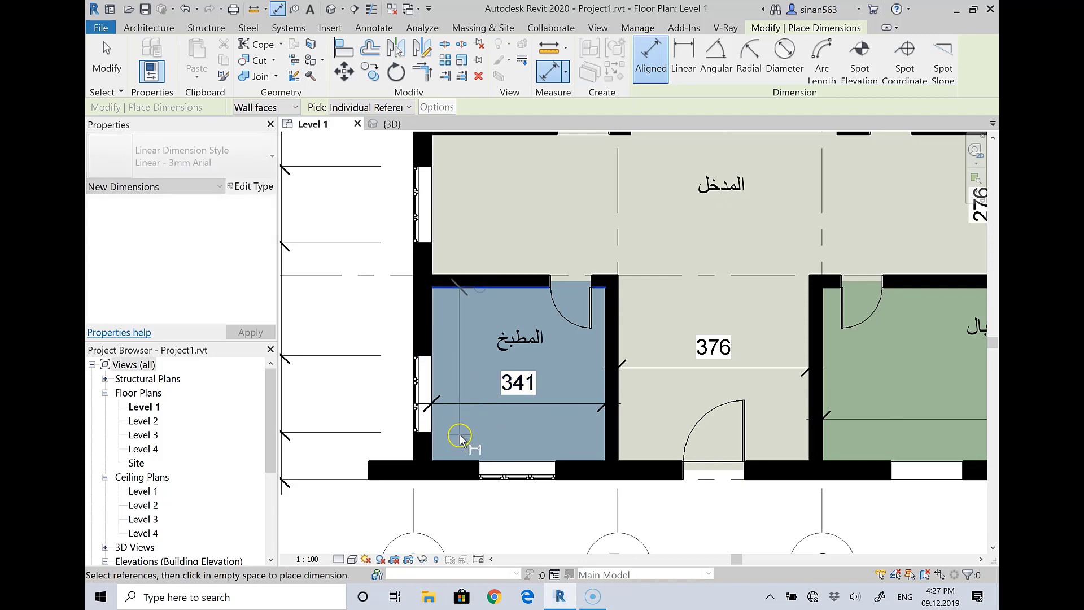
click(461, 461)
click(470, 445)
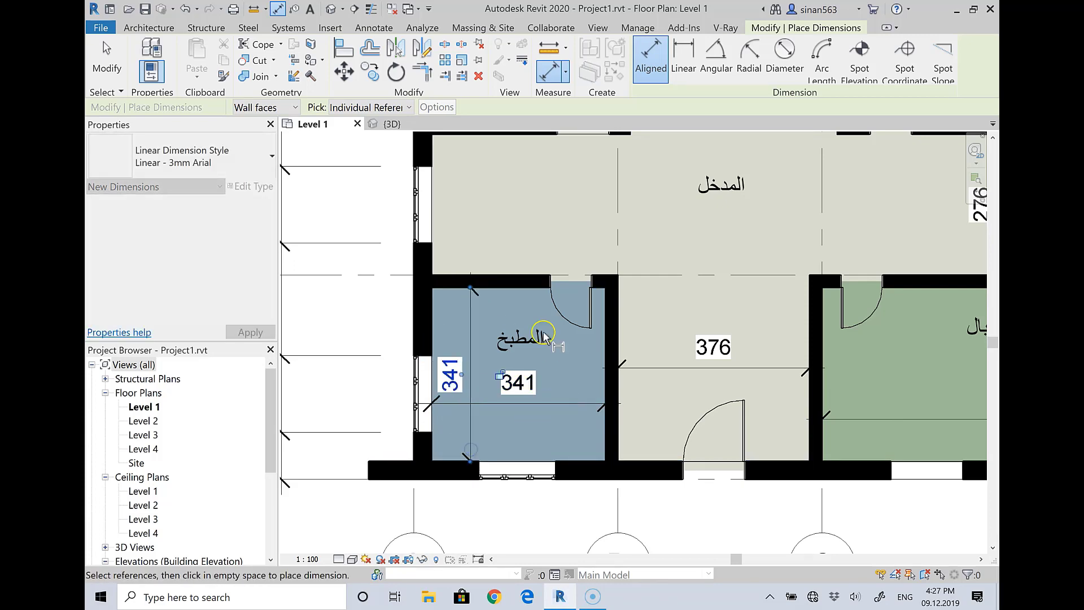
scroll(631, 346, down, 1)
scroll(631, 345, down, 2)
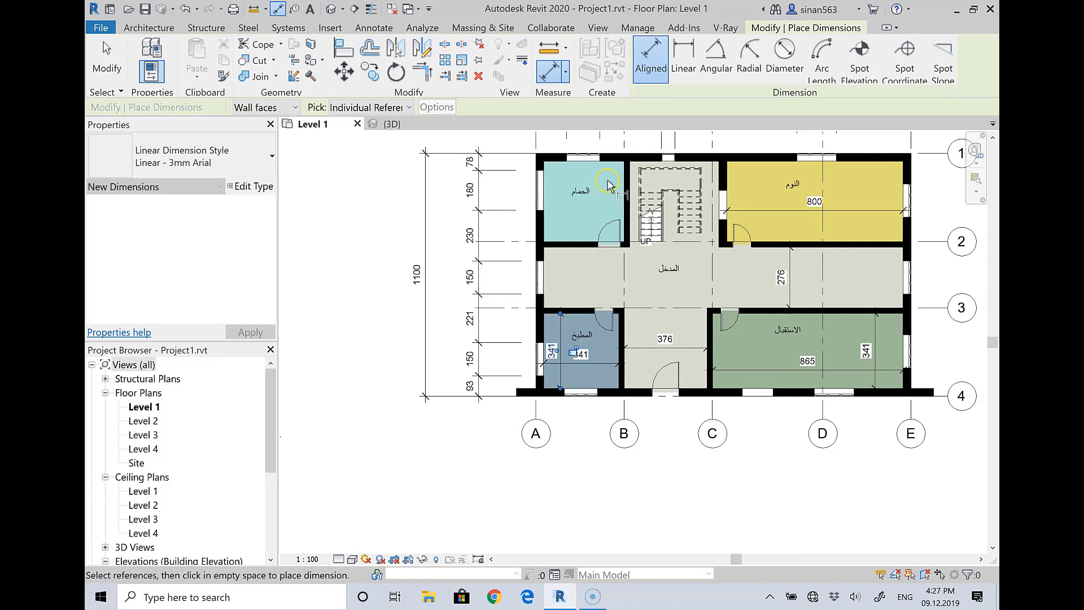
Dimension the bathroom 365 across and 365 down between inner faces, then exit the tool
click(625, 192)
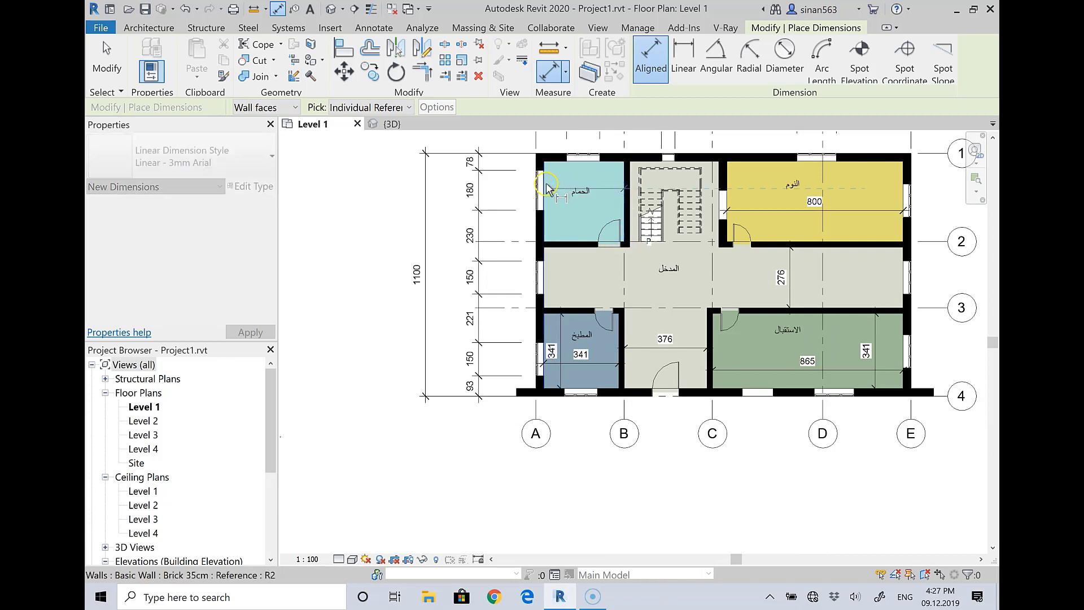
click(544, 184)
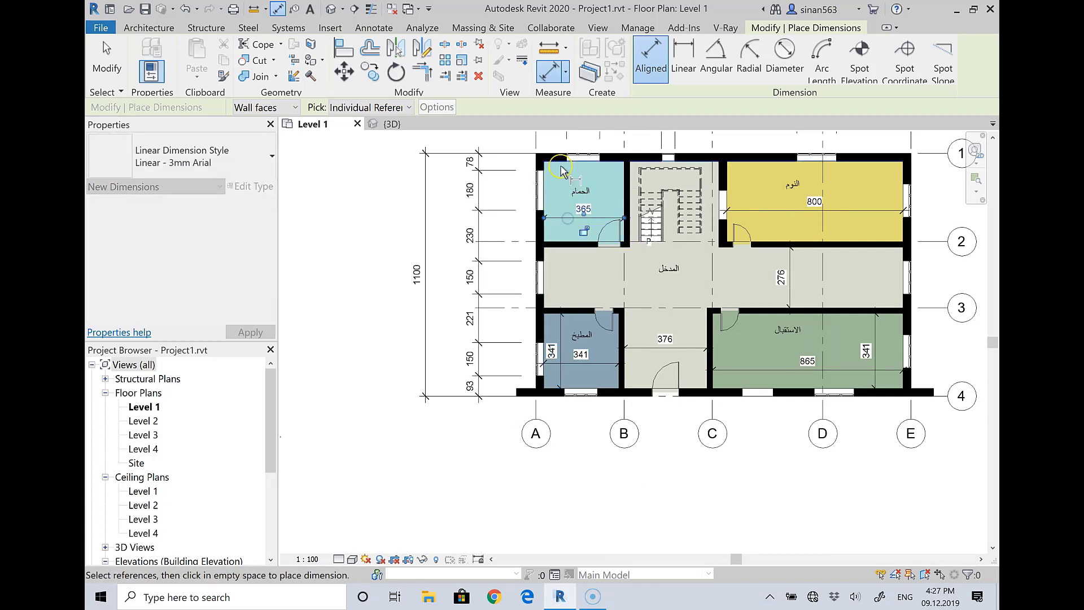
click(567, 216)
click(564, 246)
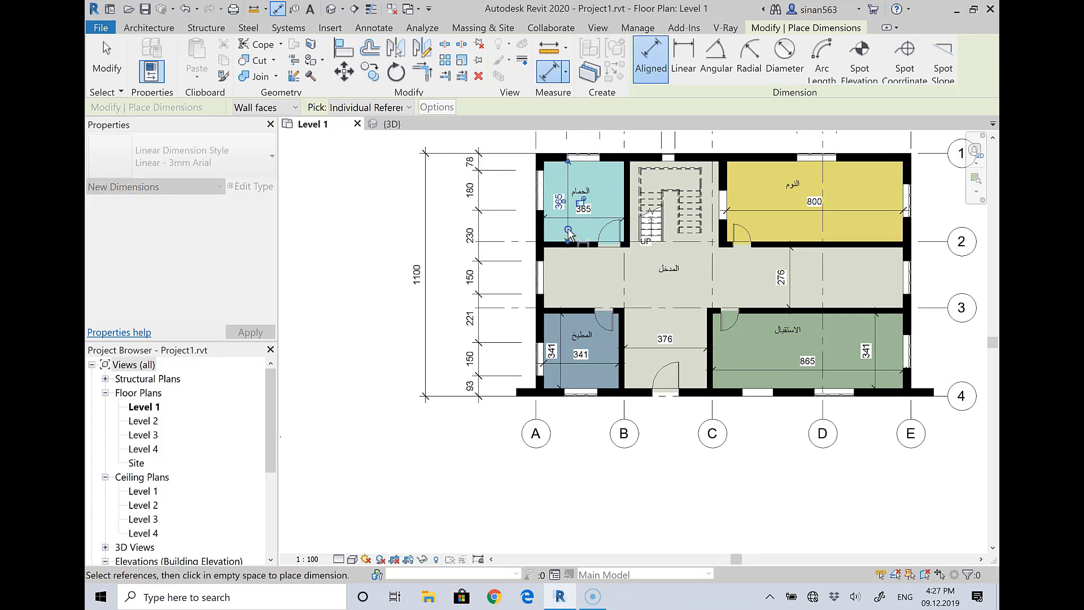
click(560, 233)
right_click(616, 202)
click(616, 203)
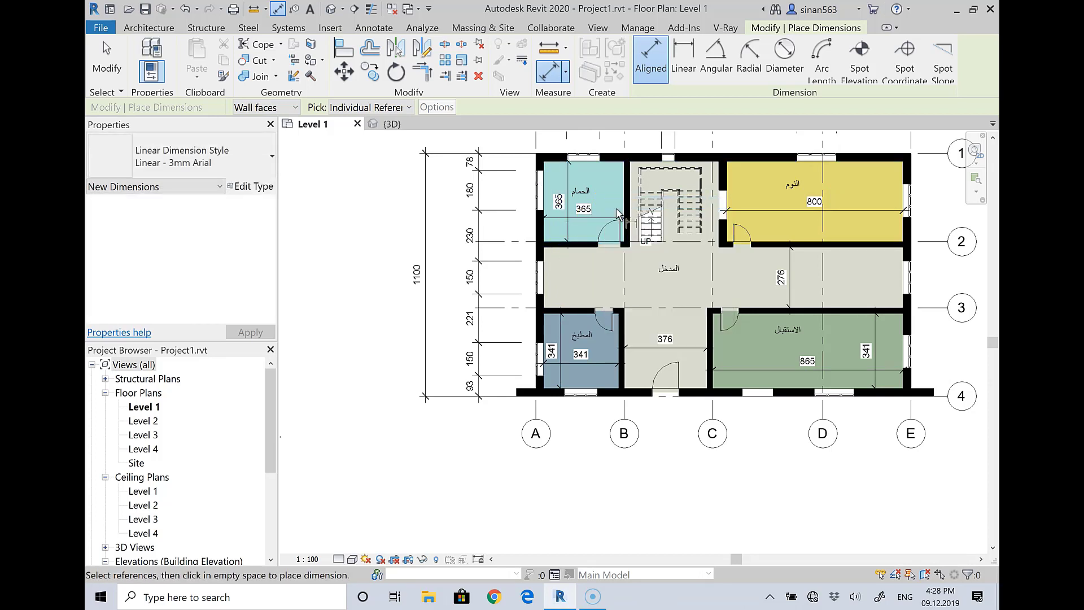
key(Escape)
key(Escape)
Review the Aligned tool's wall reference choices, keep Wall faces, and select the bathroom's top wall
scroll(555, 164, up, 4)
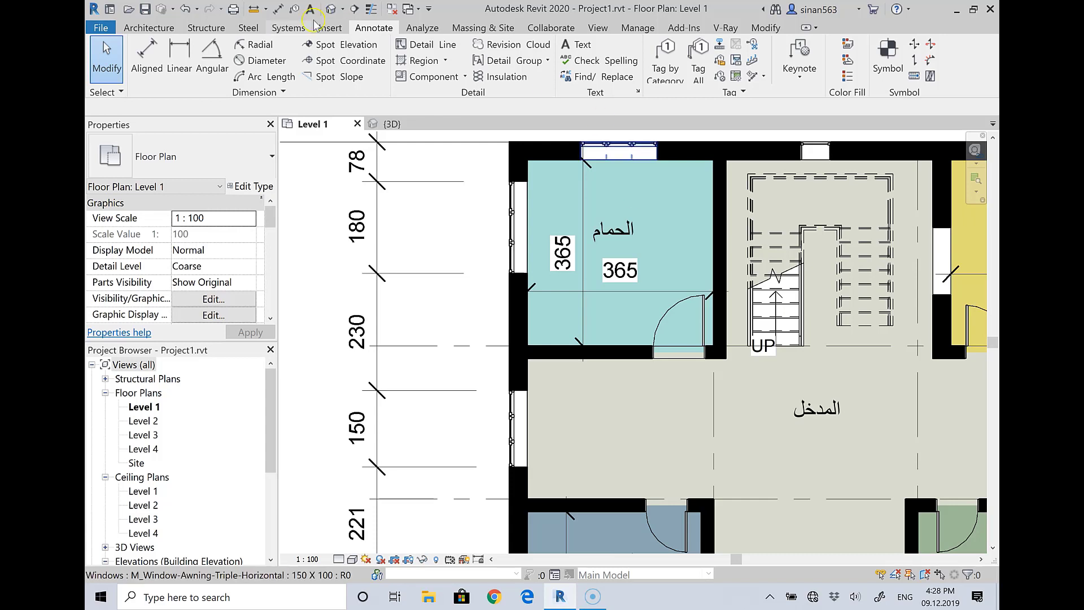
click(147, 56)
click(275, 108)
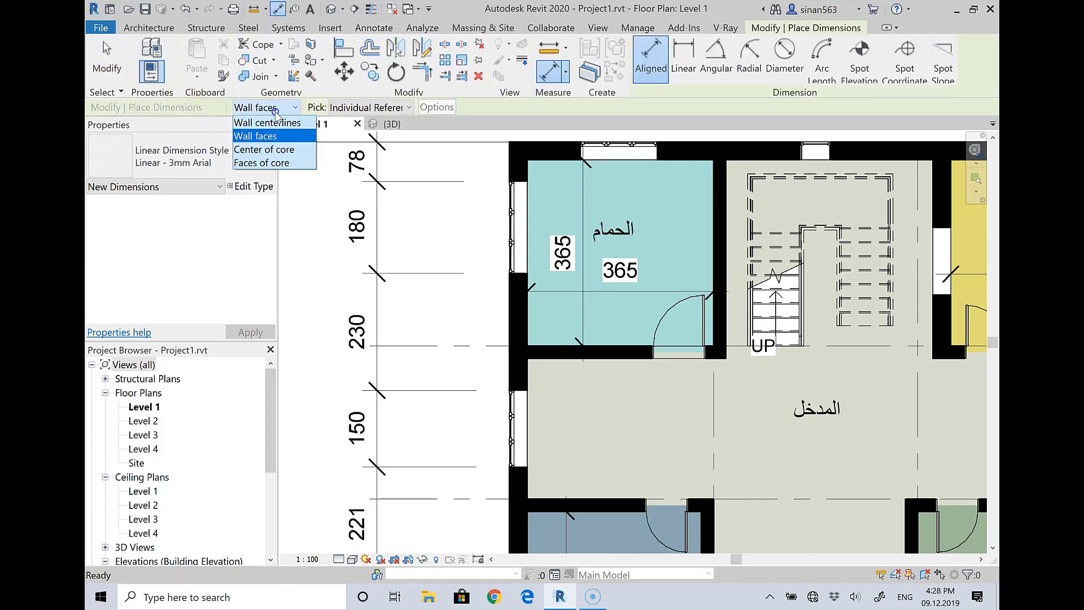
click(273, 150)
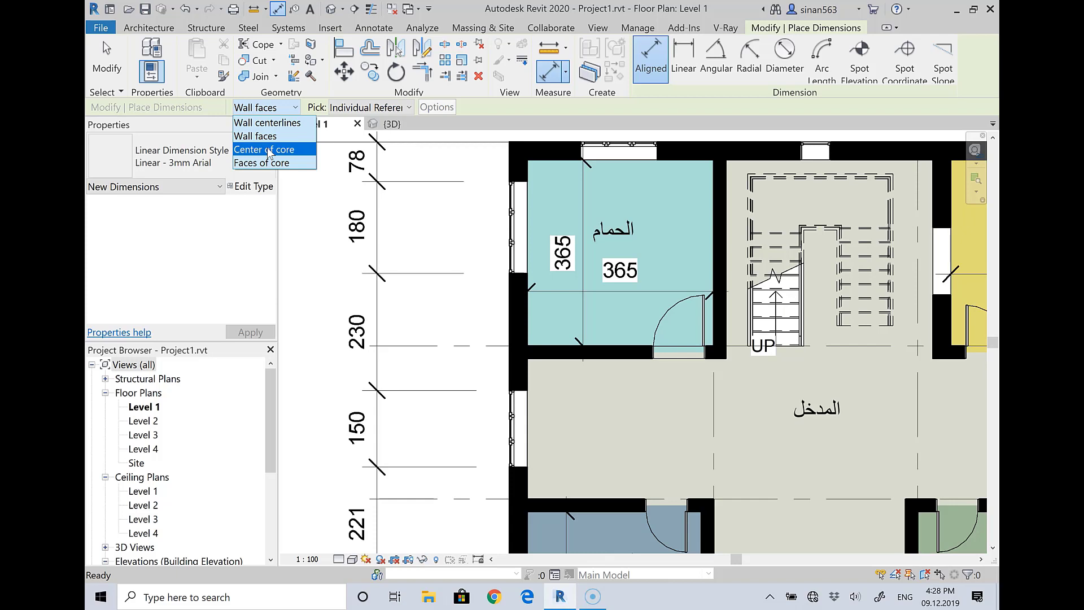
click(209, 104)
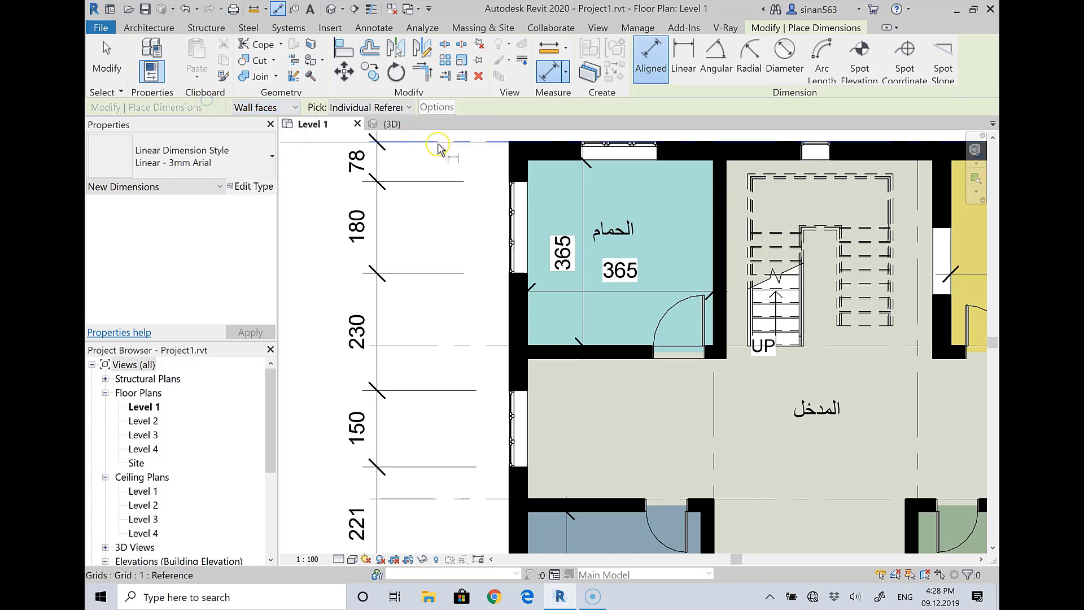
key(Escape)
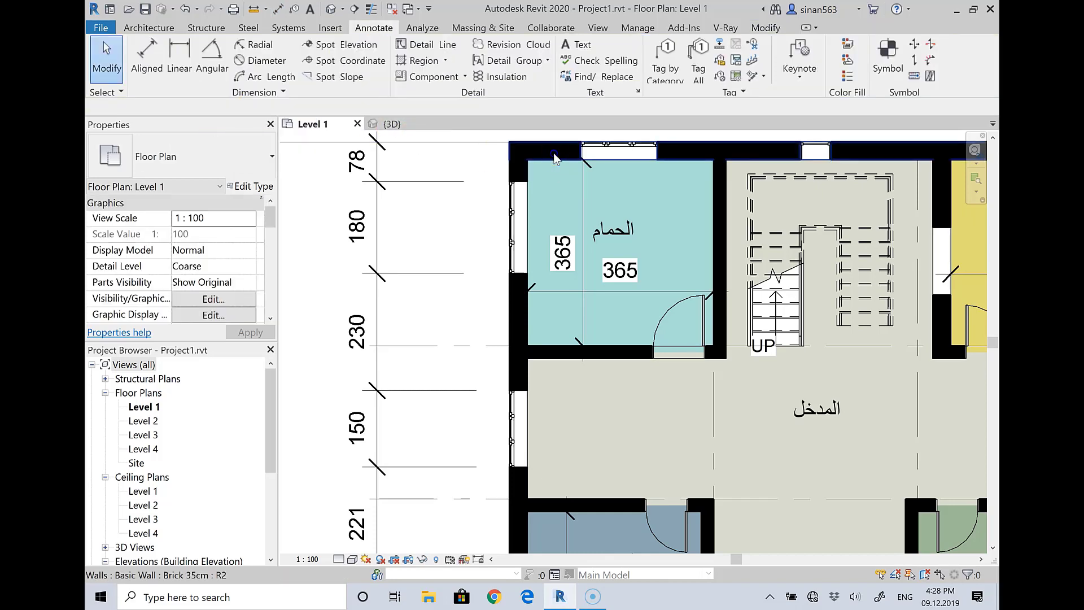
click(559, 162)
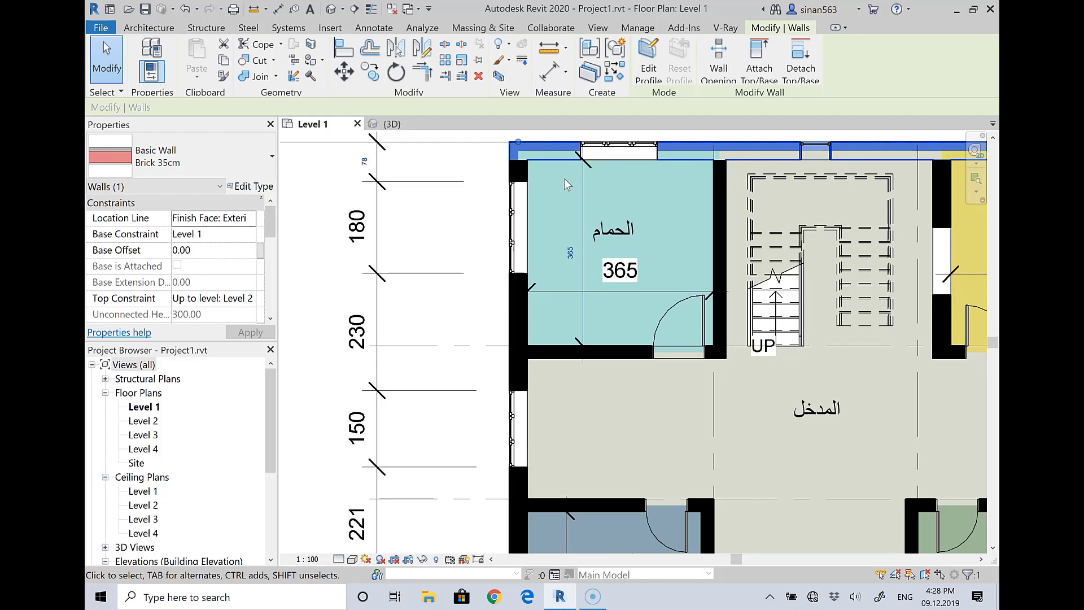
Switch the Aligned wall reference to Center of core and exit without placing a dimension
click(541, 46)
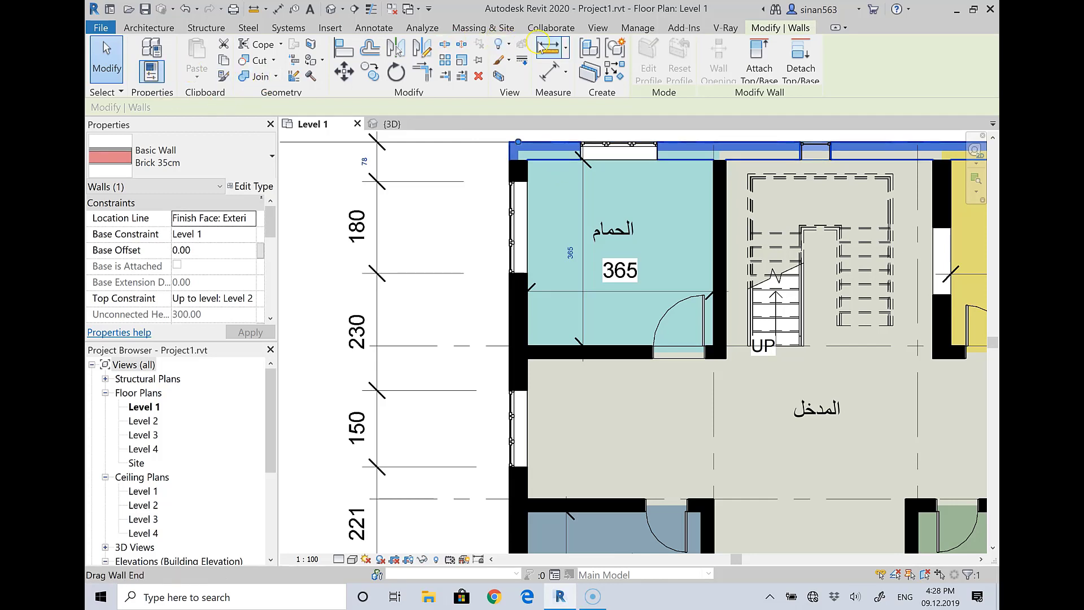
click(279, 108)
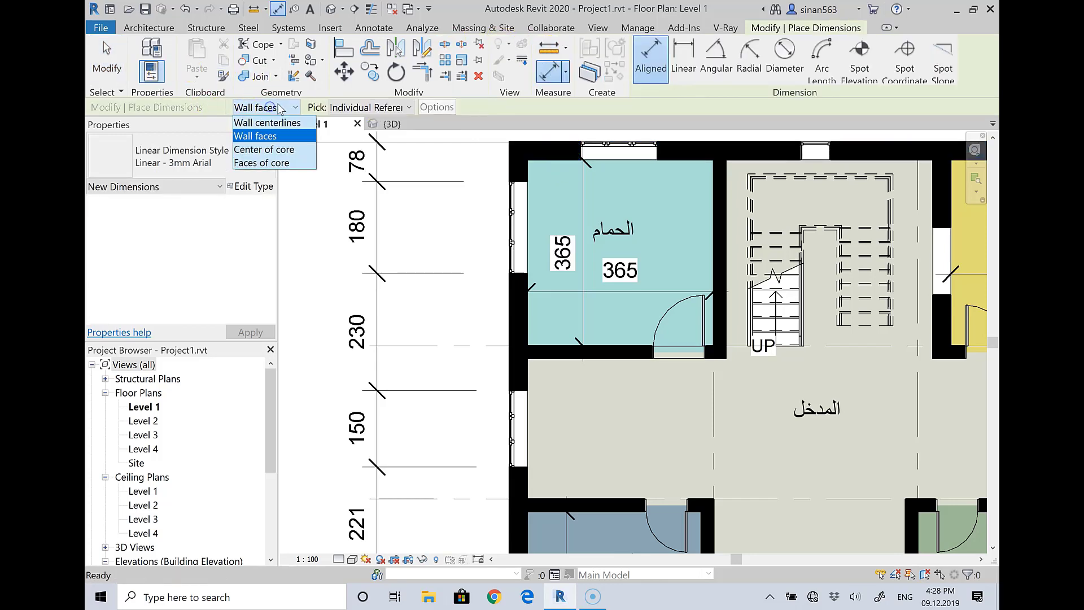
click(270, 164)
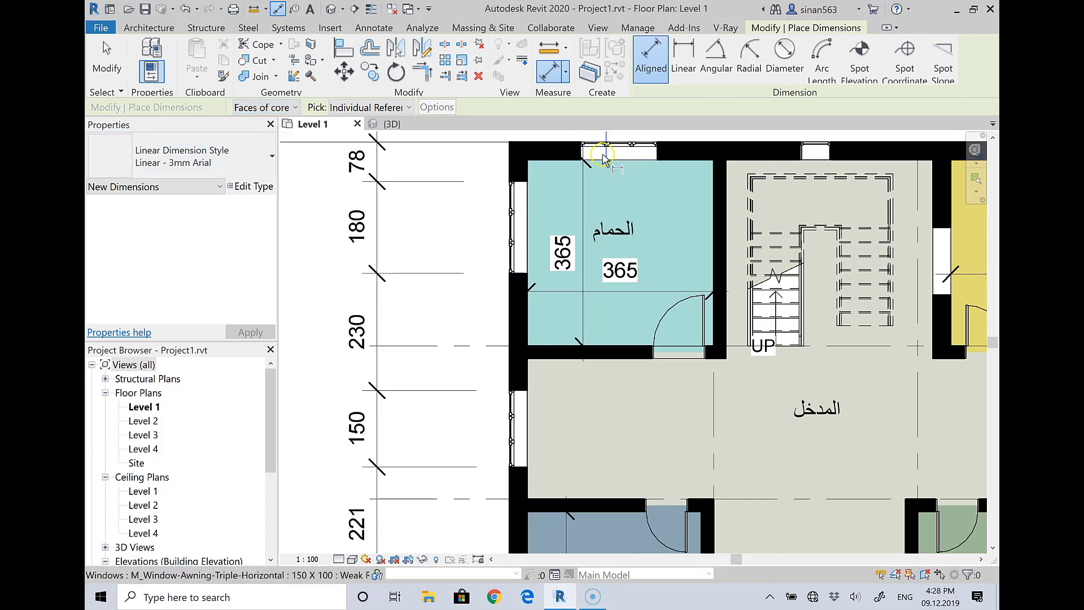
scroll(607, 162, up, 3)
scroll(607, 162, up, 1)
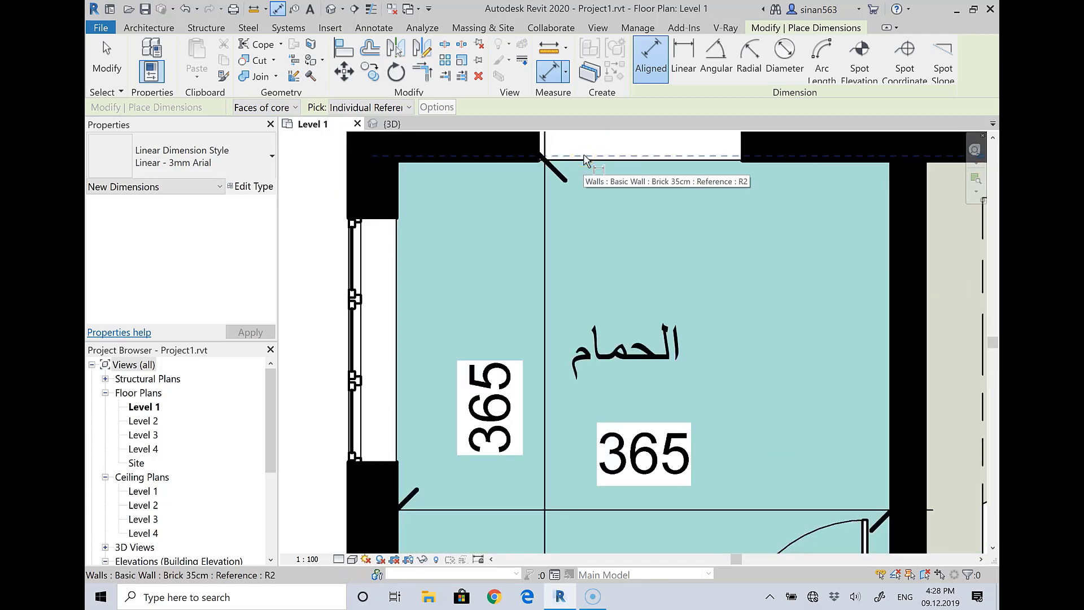
middle_drag(584, 161, 588, 231)
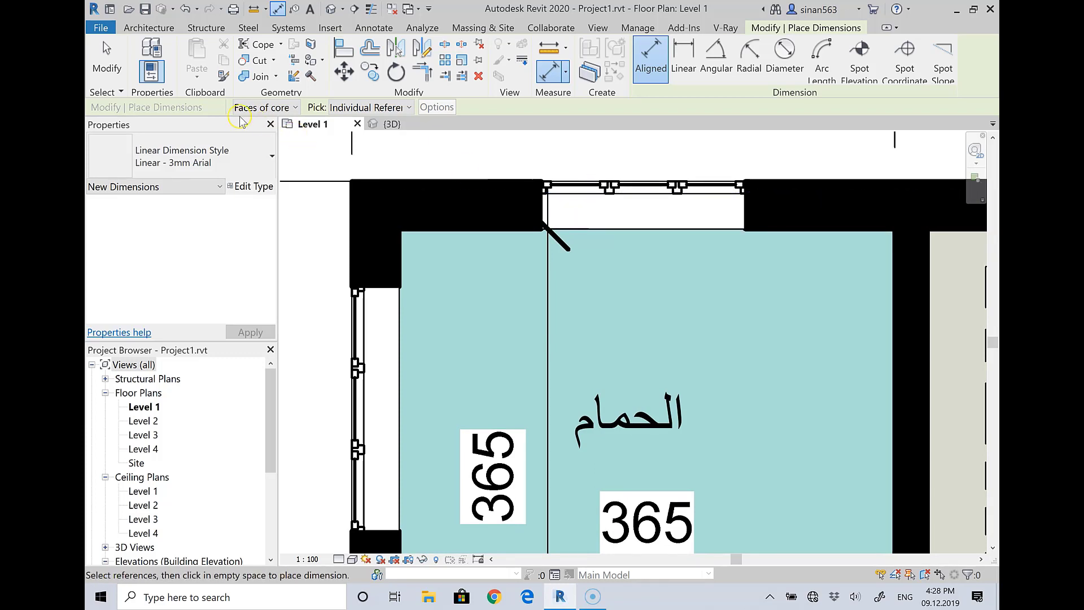
click(264, 107)
click(264, 149)
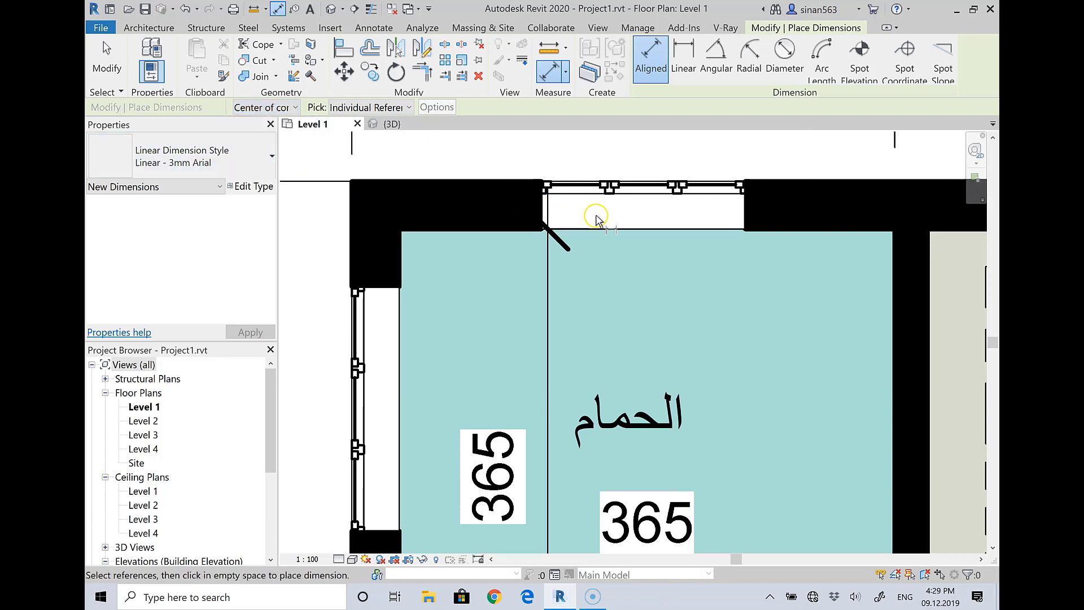
click(664, 237)
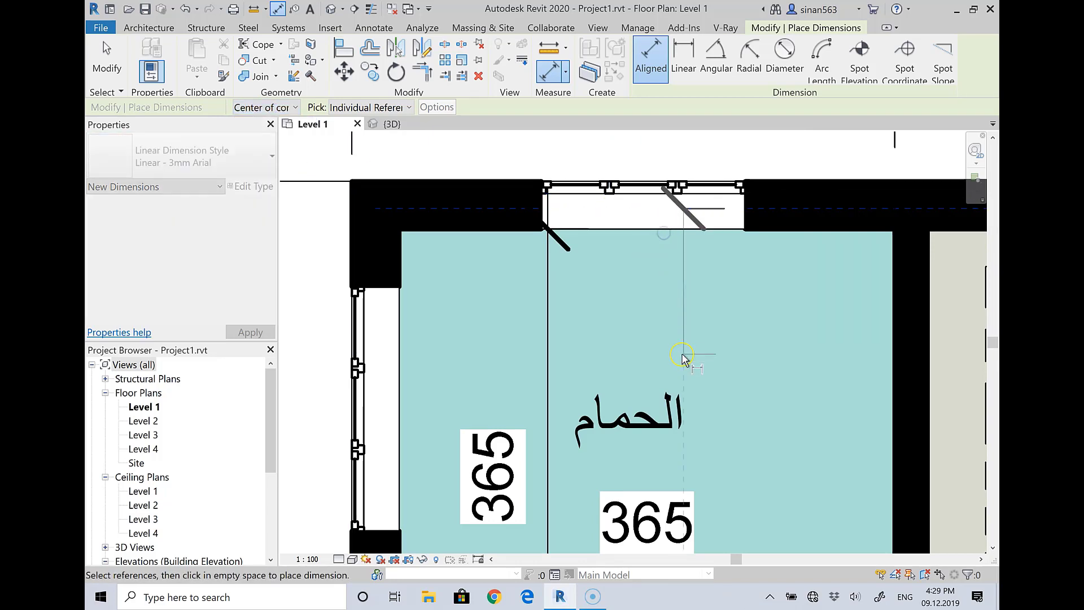
key(Escape)
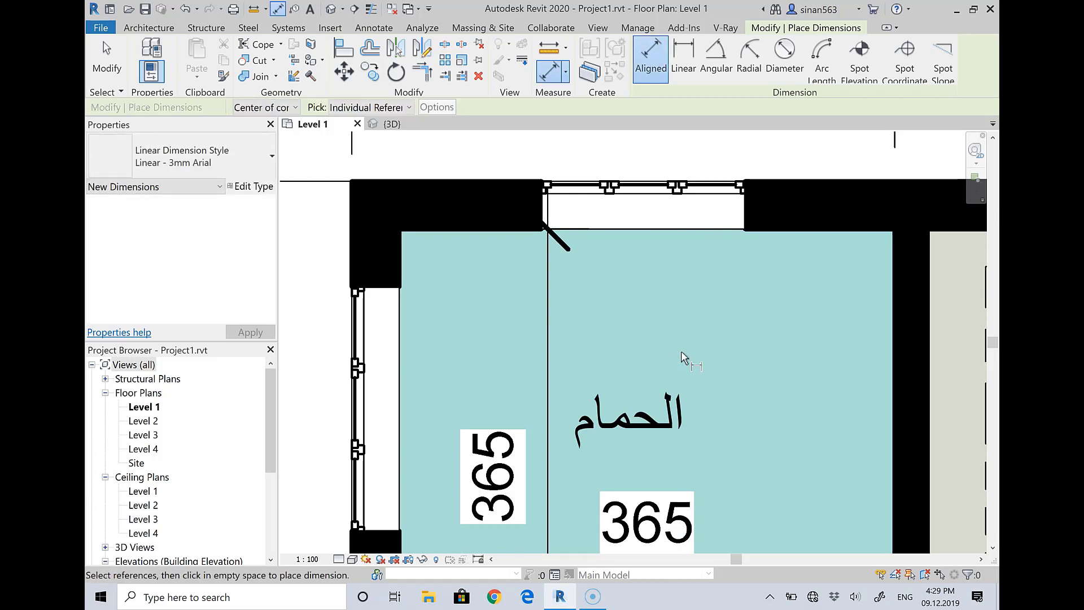
key(Escape)
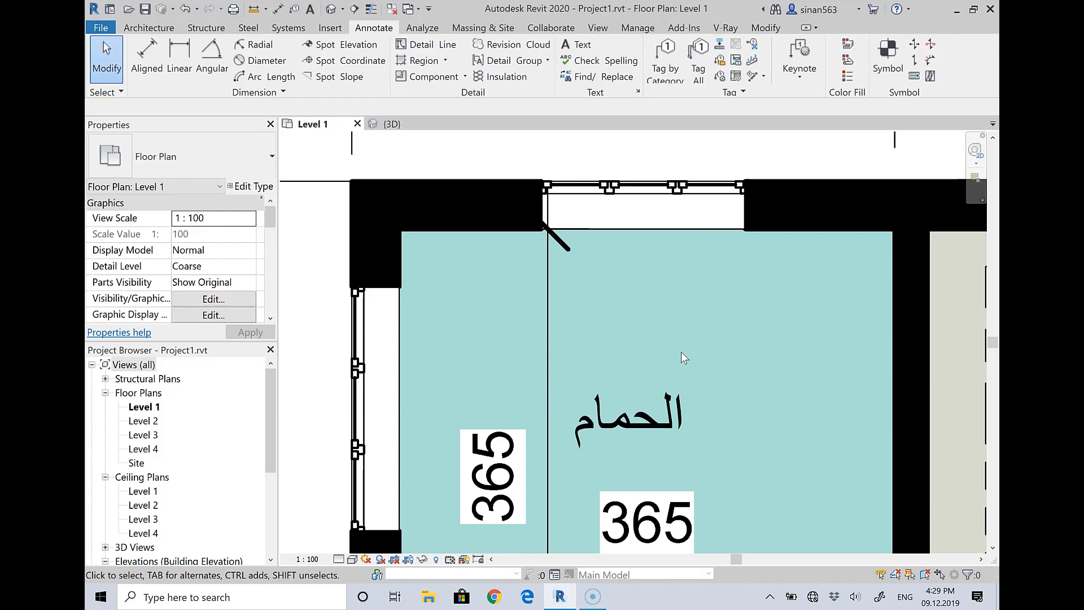
Zoom out to the full Level 1 plan, cancel any active operation, and select the left vertical dimension string
scroll(614, 189, down, 2)
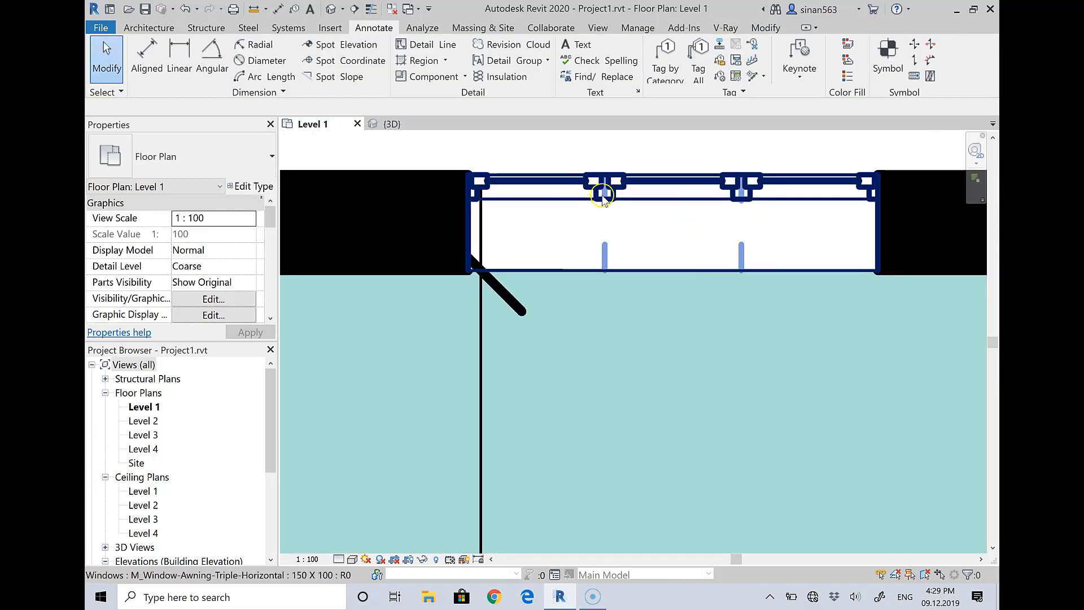
scroll(598, 192, down, 3)
scroll(534, 195, down, 2)
scroll(455, 172, down, 1)
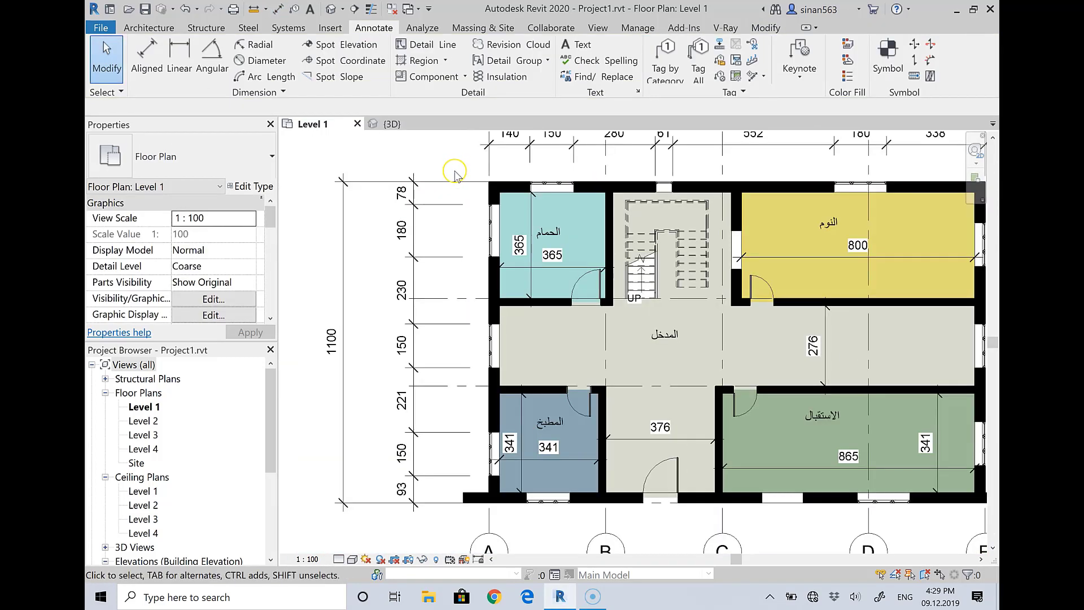
scroll(451, 175, down, 1)
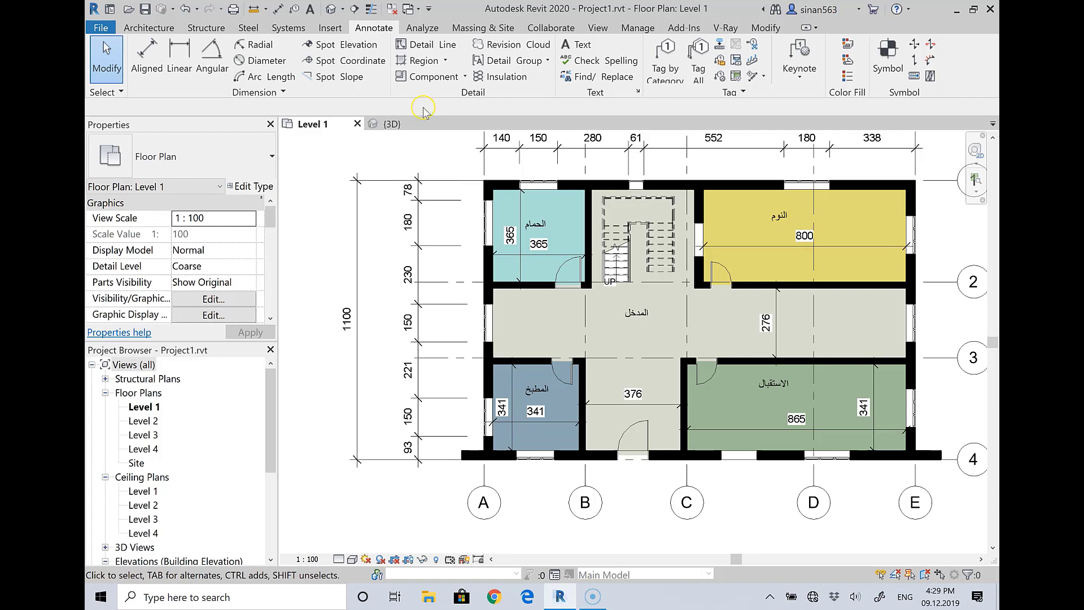
scroll(407, 308, down, 1)
right_click(337, 189)
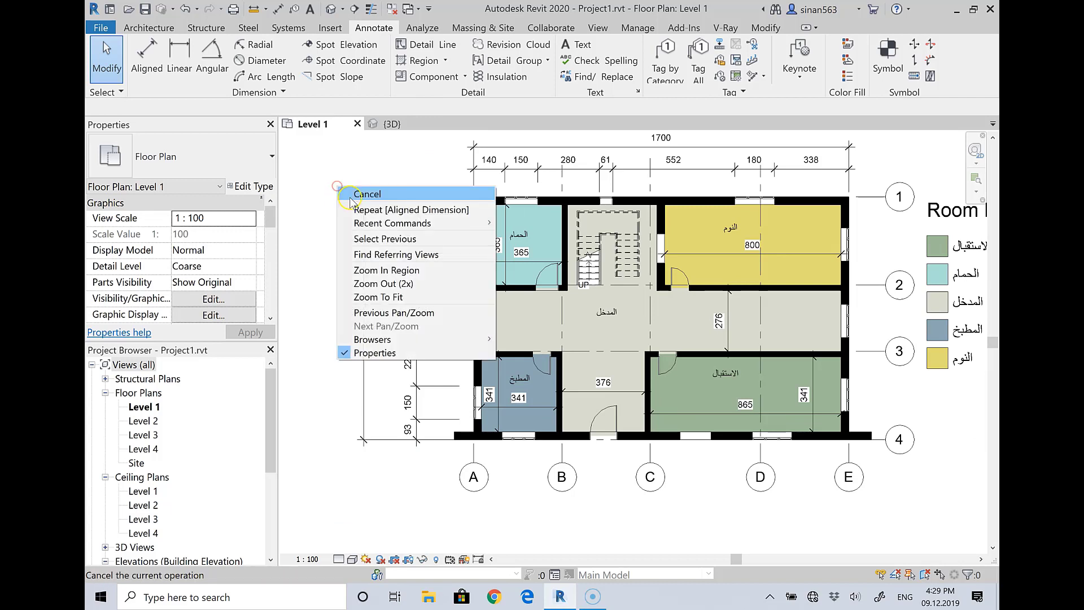
click(310, 194)
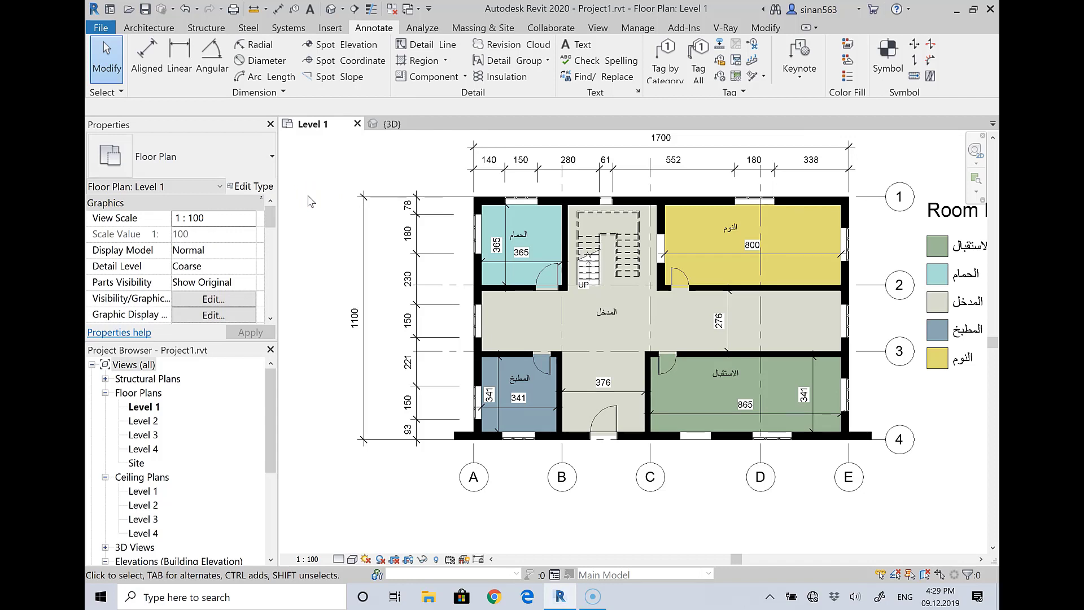
click(404, 220)
click(412, 219)
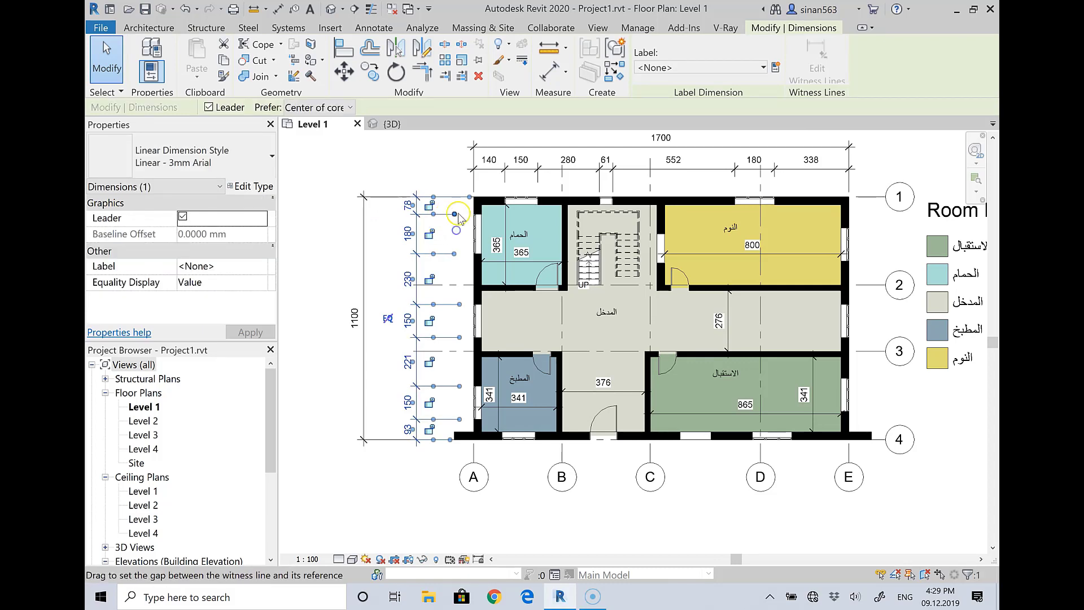
drag(453, 214, 456, 224)
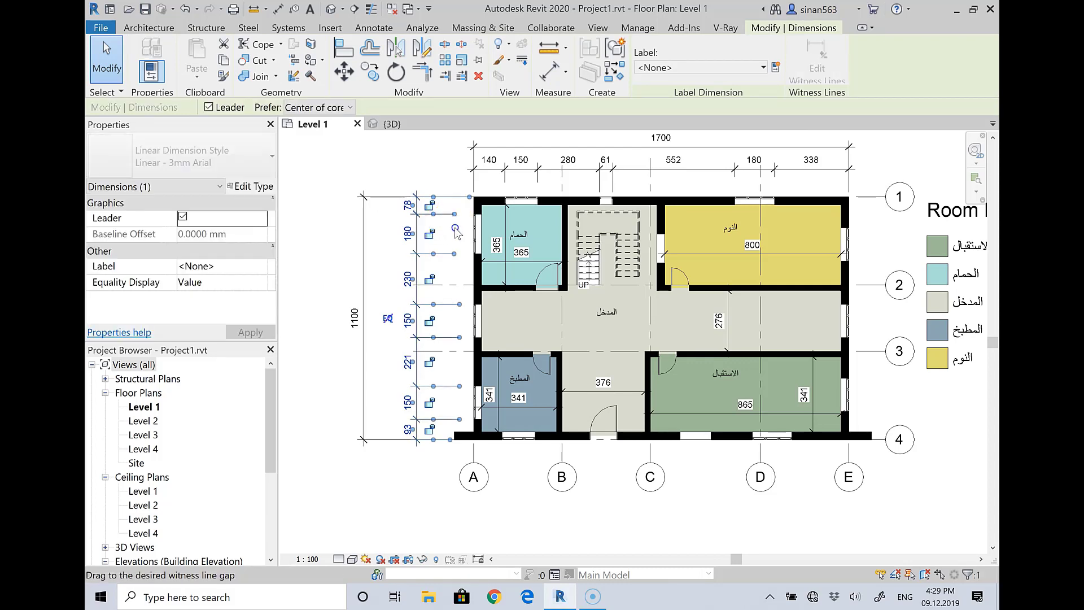
scroll(429, 207, up, 3)
scroll(429, 207, up, 1)
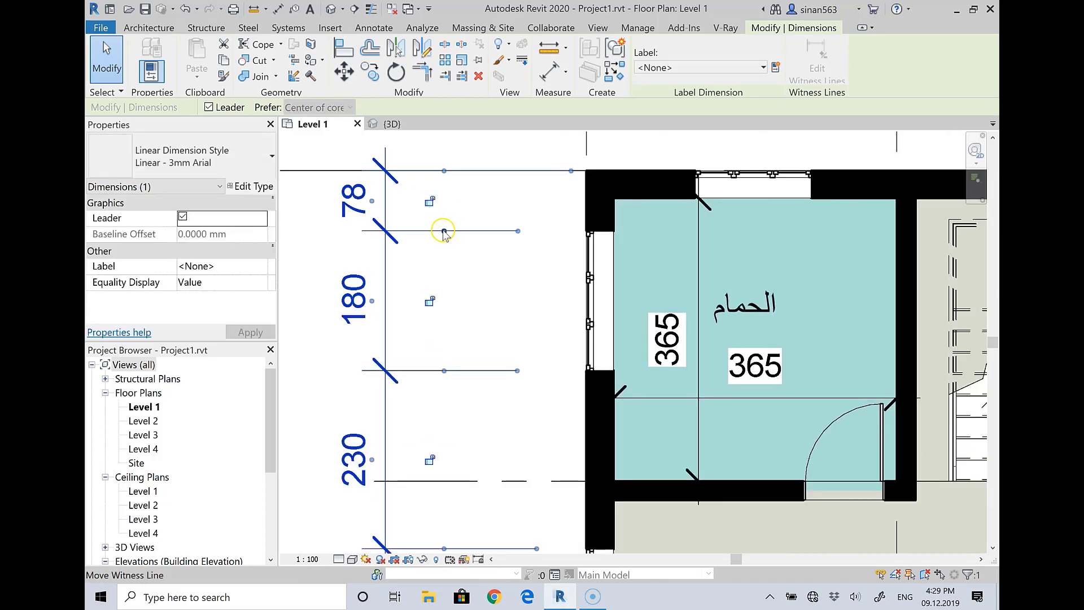
drag(444, 231, 443, 261)
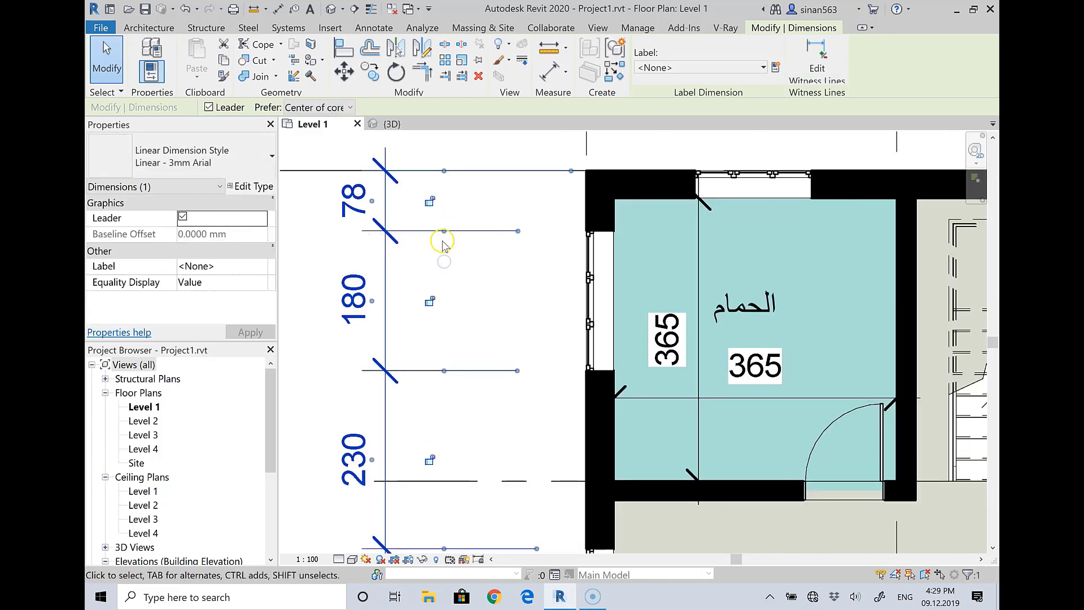
drag(444, 371, 601, 282)
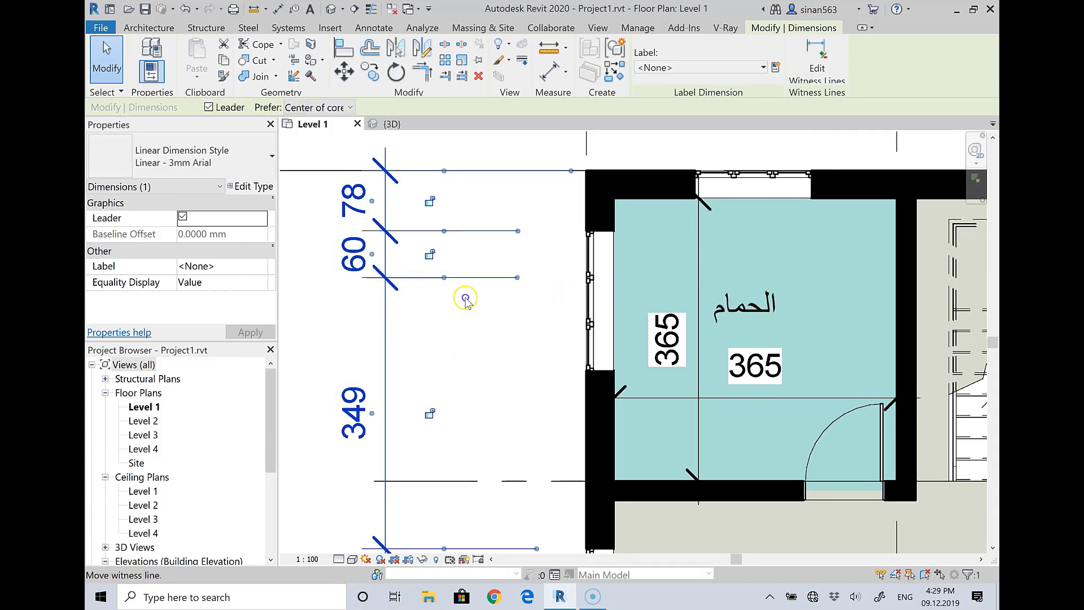
drag(465, 300, 598, 359)
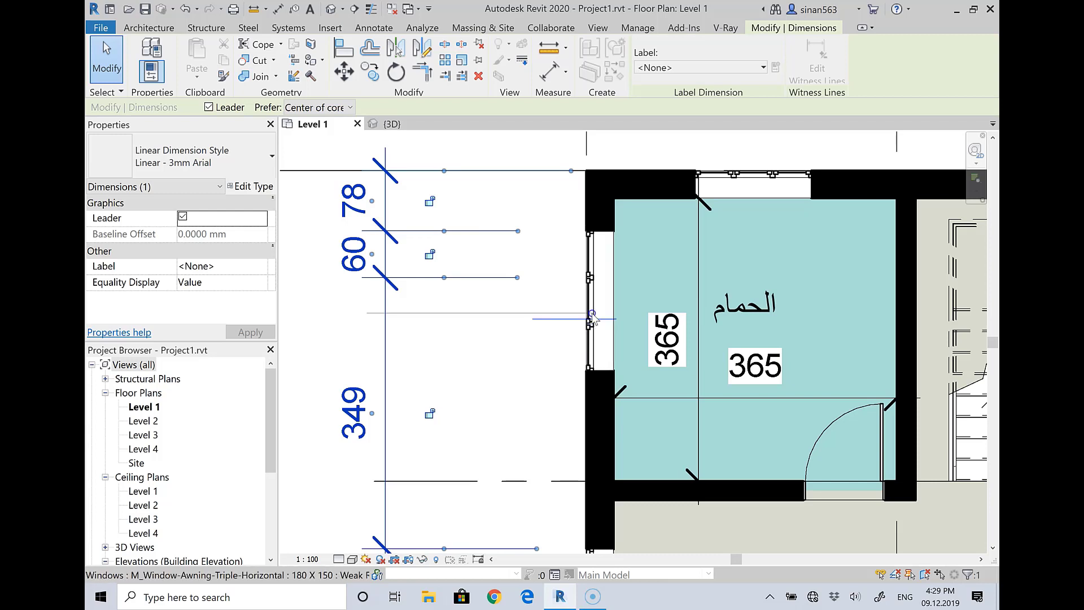
drag(592, 369, 592, 370)
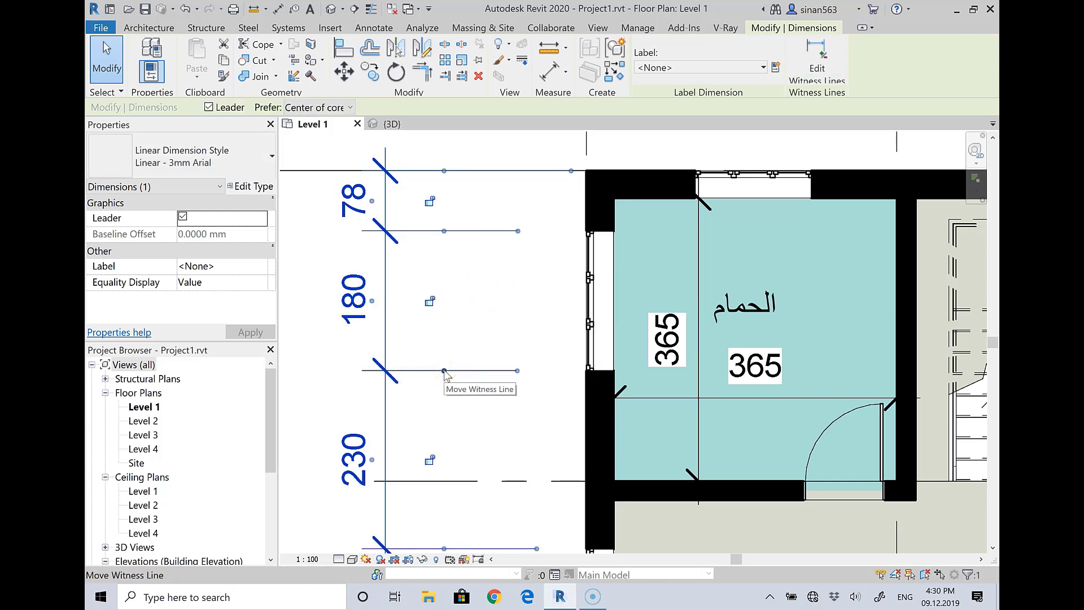
click(494, 344)
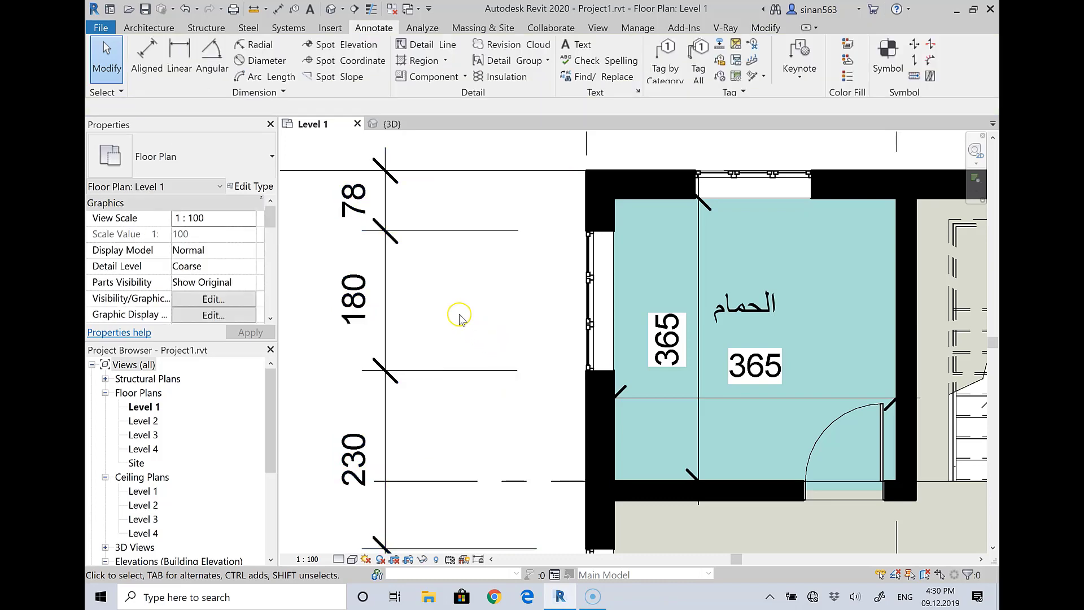
scroll(454, 309, down, 2)
scroll(457, 309, down, 2)
Select the left vertical 78/180/230/150/221/150/93 opening dimension chain
scroll(459, 310, down, 2)
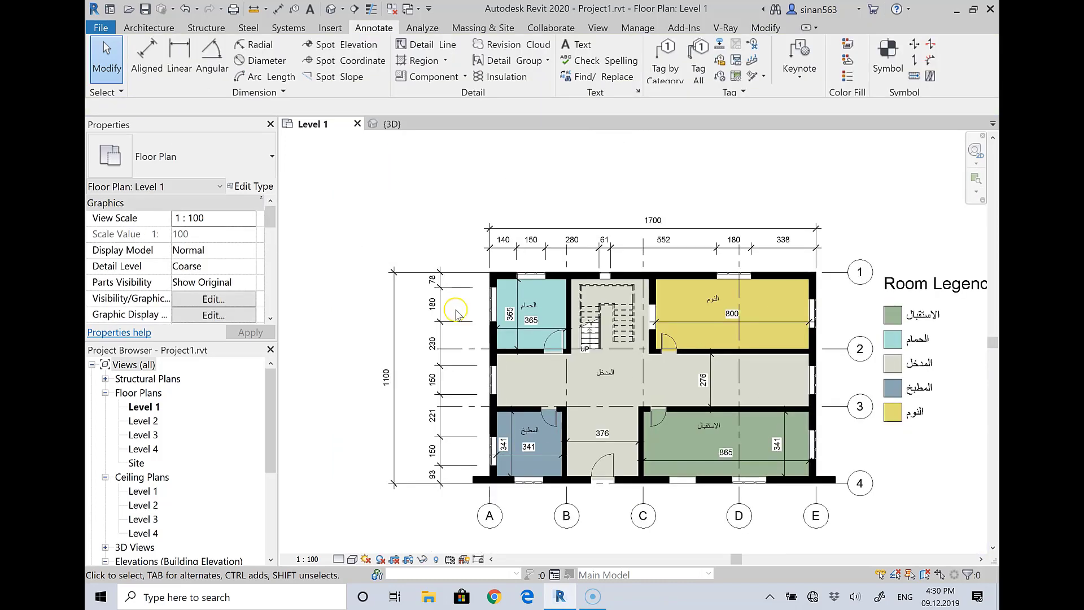
scroll(455, 333, up, 2)
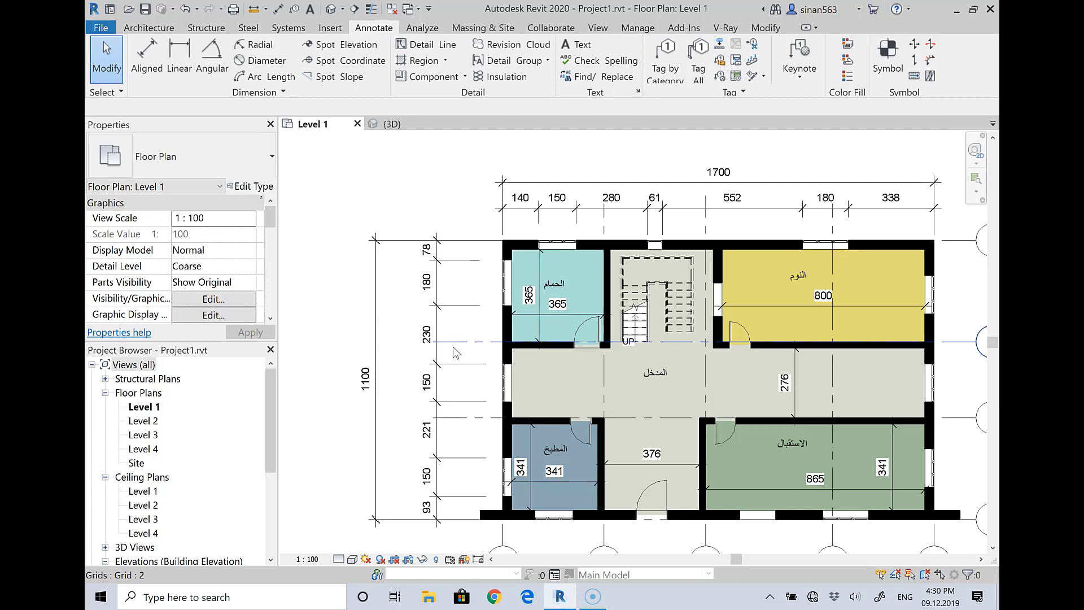
click(462, 262)
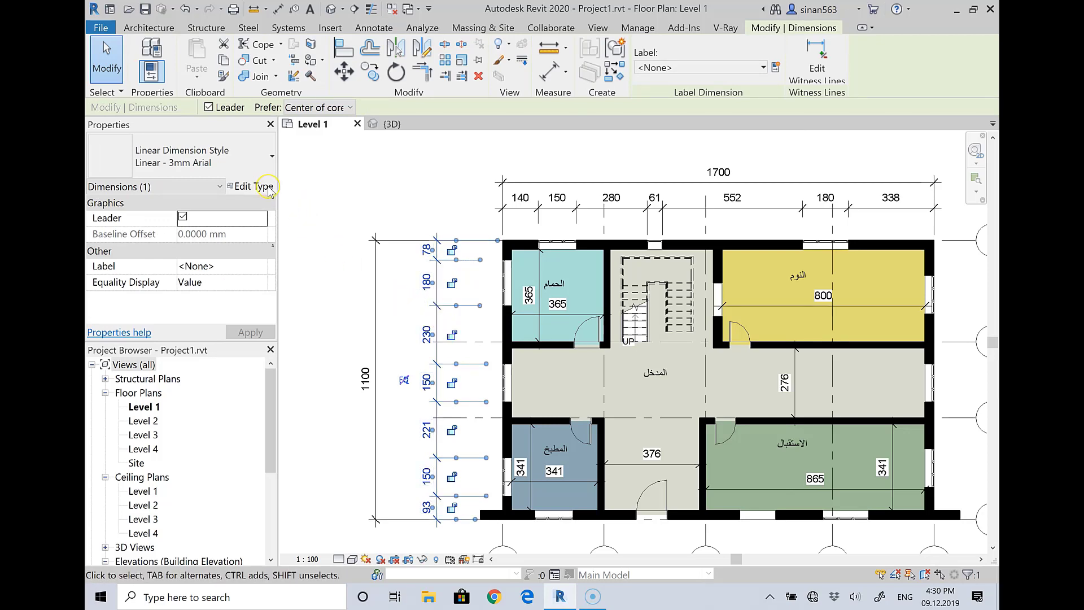
Duplicate the current linear dimension type as a new type named Mydimension
click(250, 186)
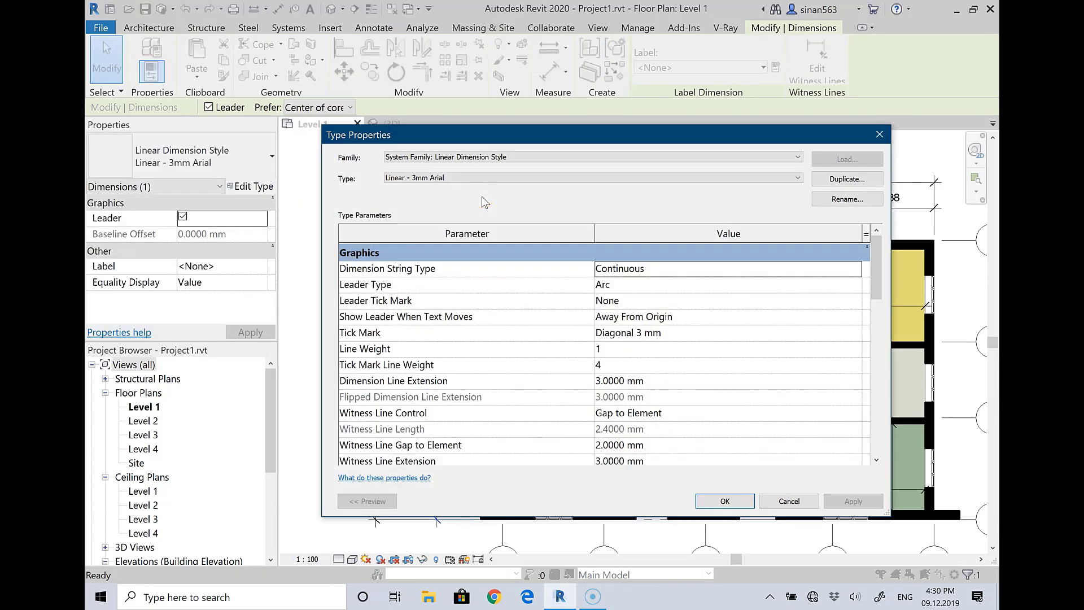
scroll(757, 333, down, 5)
scroll(776, 310, up, 5)
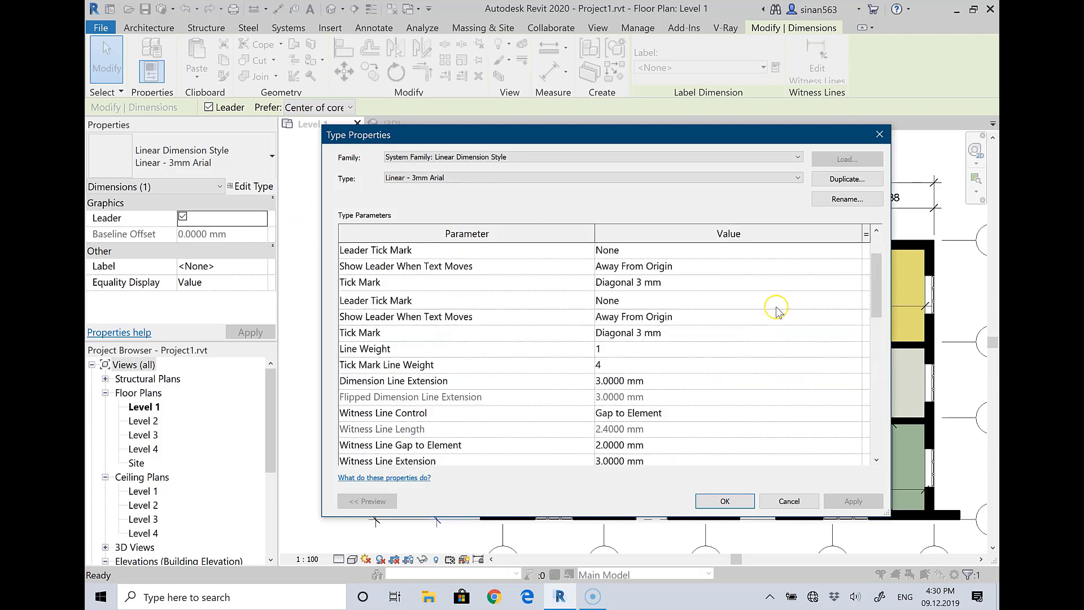
click(845, 179)
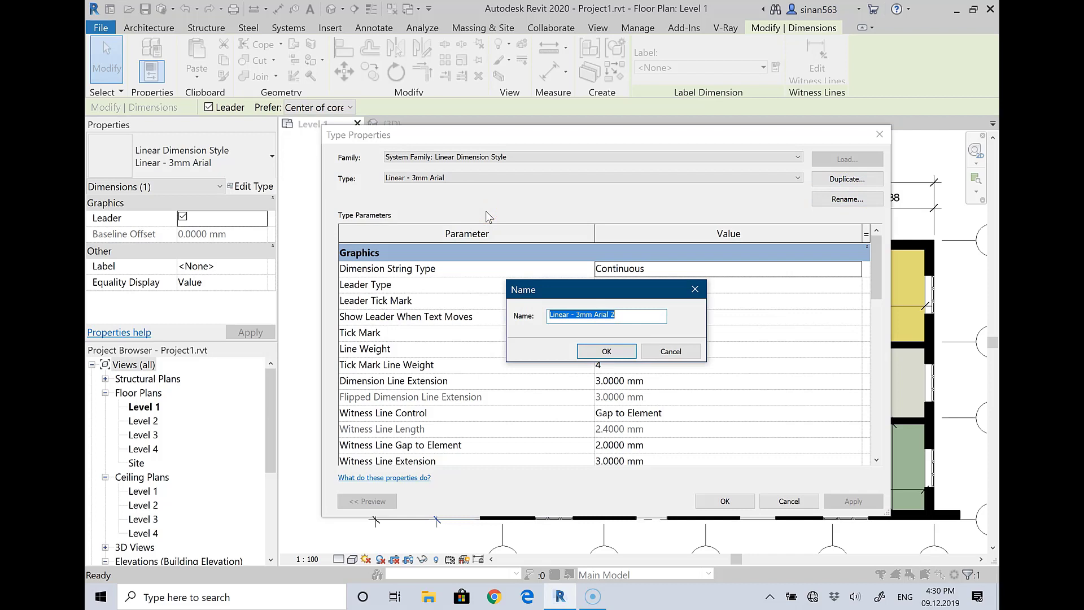
text(Mydimension)
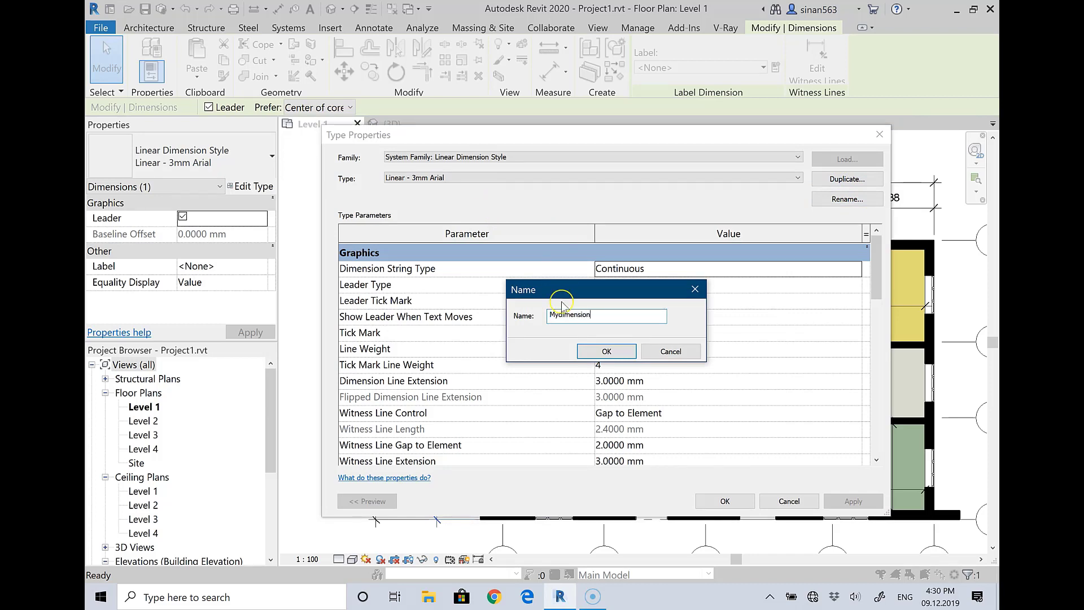
click(606, 351)
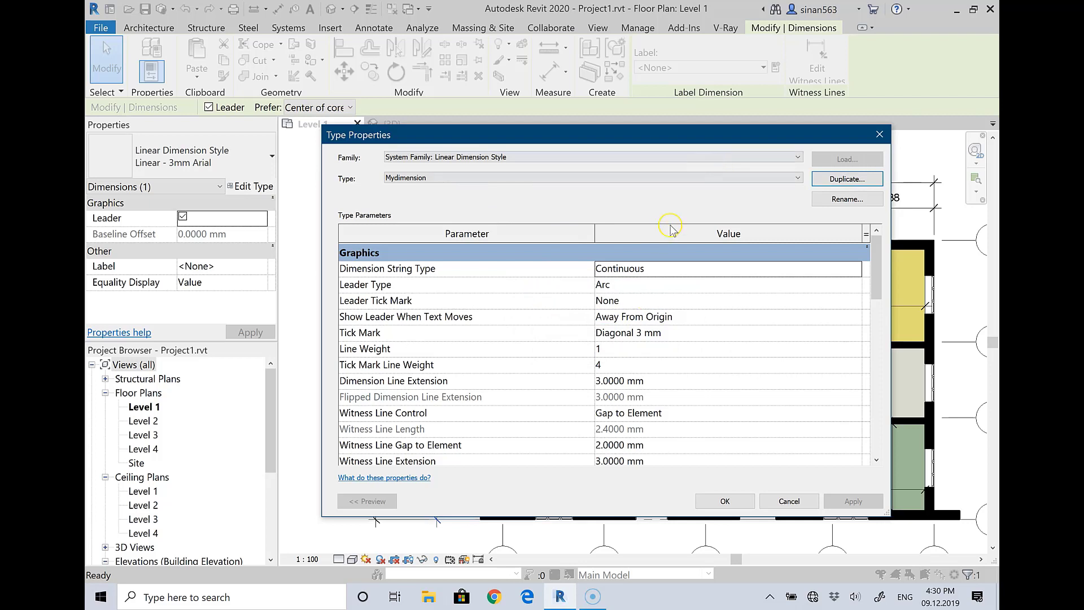
Review the dimension String Type options, keeping it set to Continuous
click(826, 274)
click(855, 270)
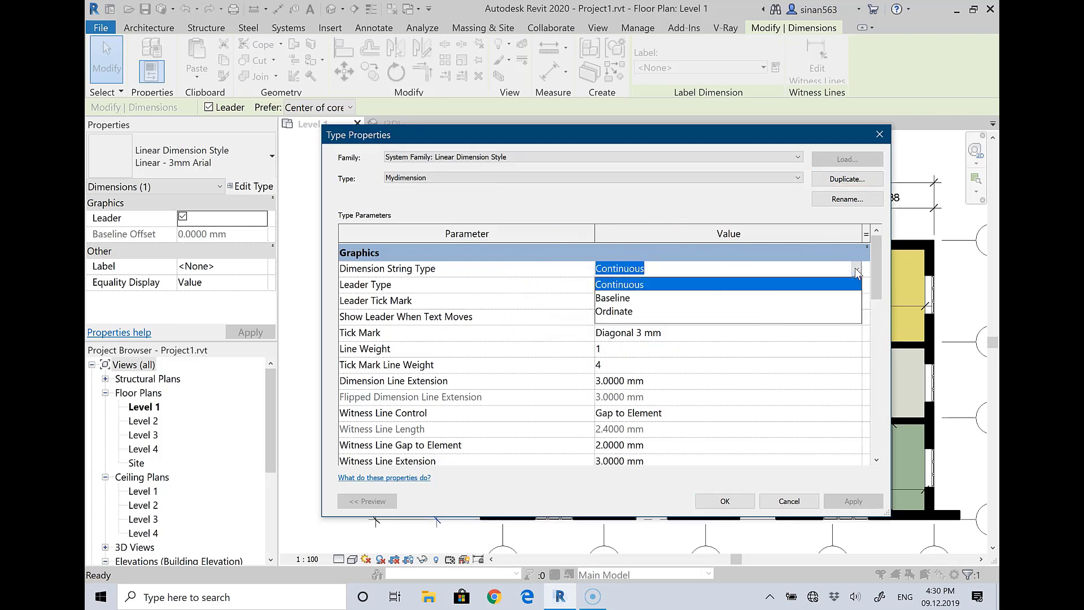
click(719, 264)
click(591, 215)
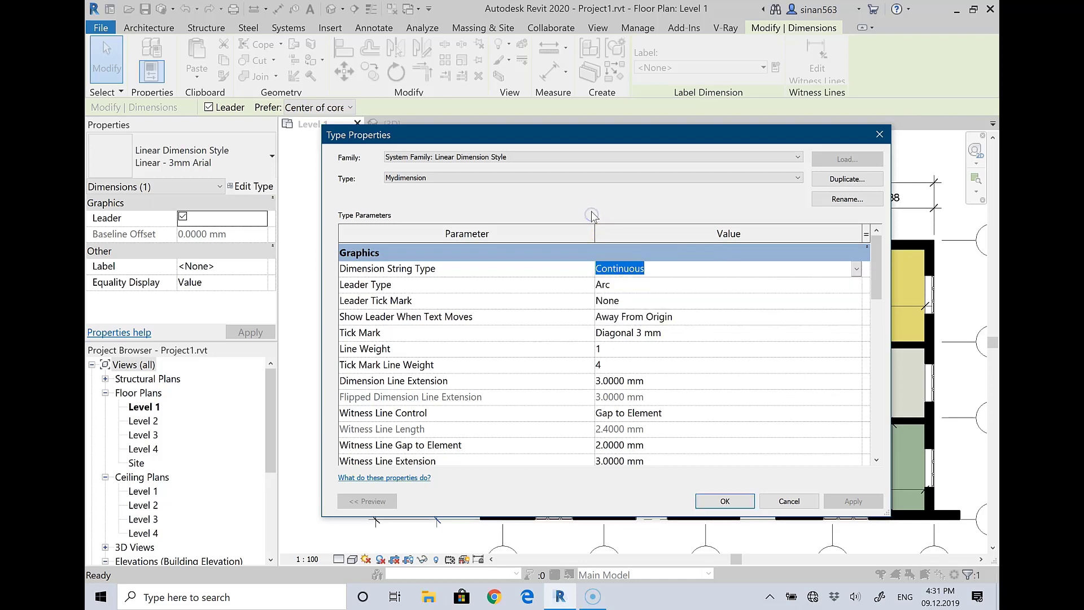
click(727, 286)
Set the Mydimension Tick Mark to Filled Dot 3mm
click(382, 337)
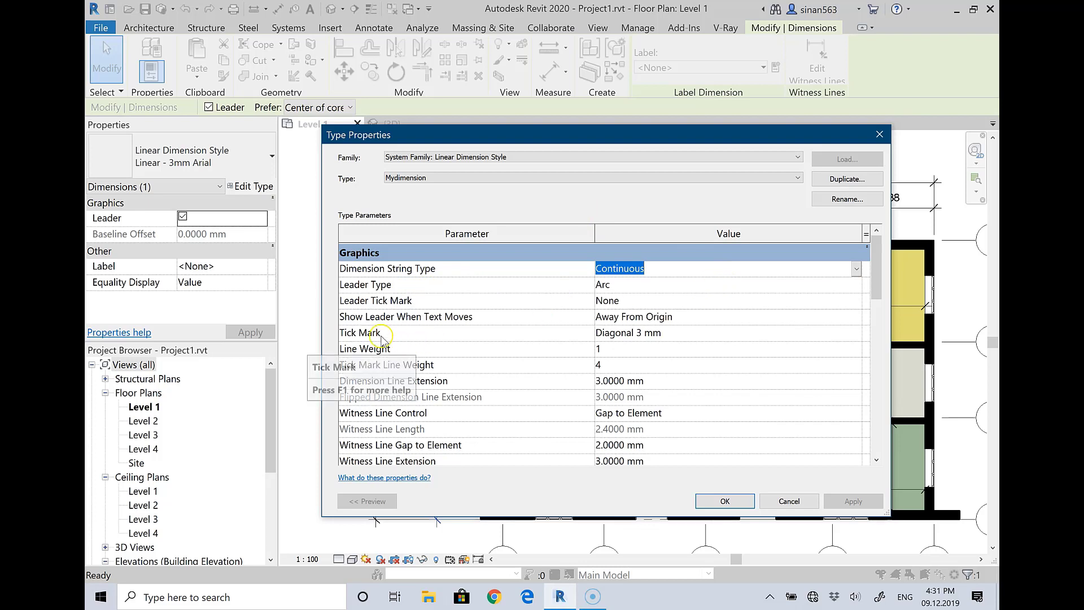
click(615, 333)
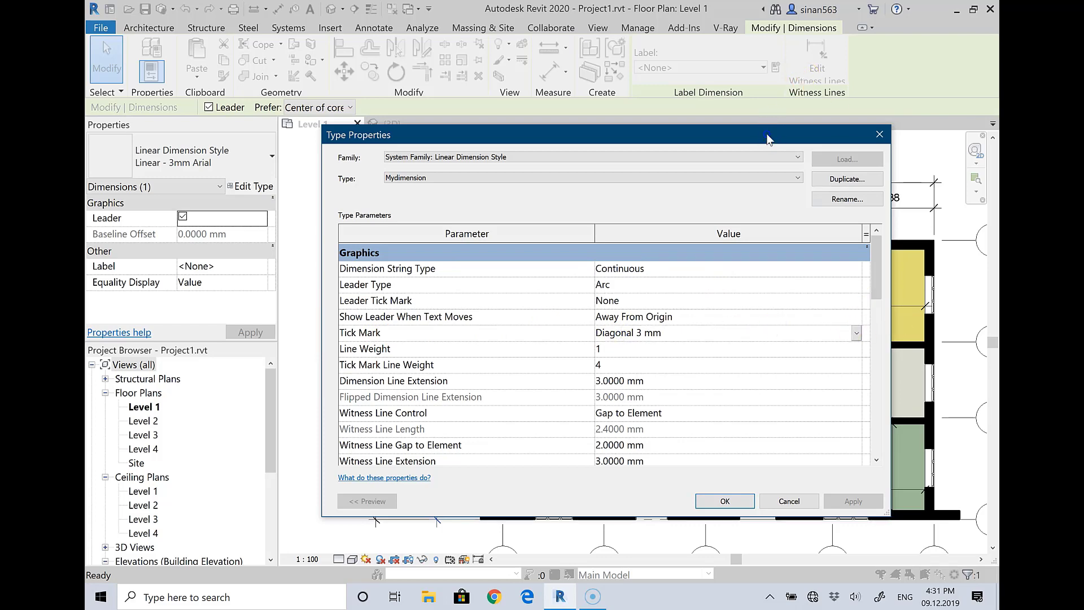
drag(767, 139, 523, 14)
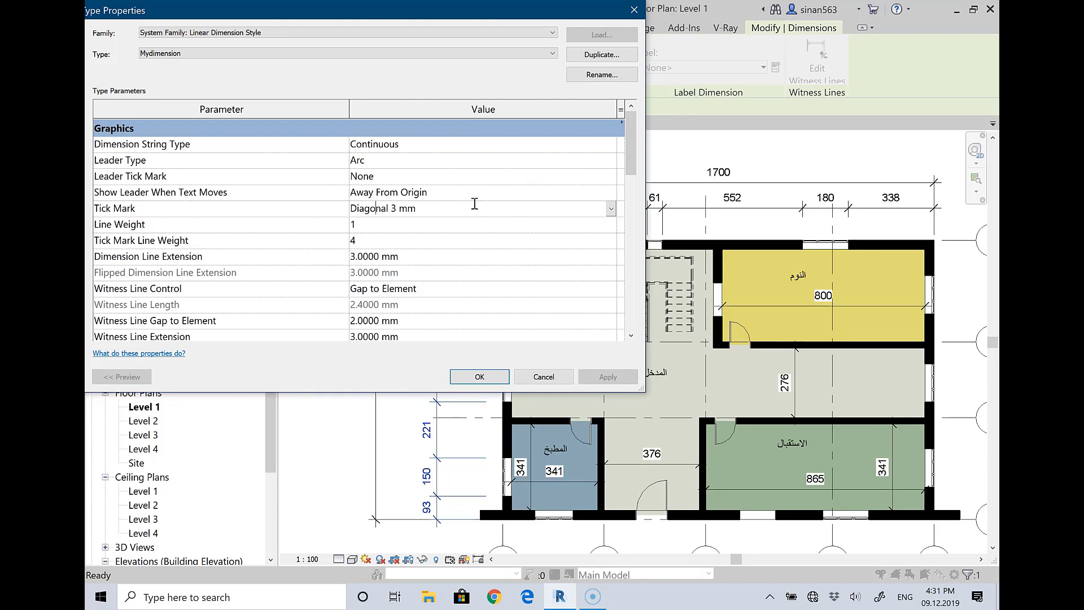
click(611, 208)
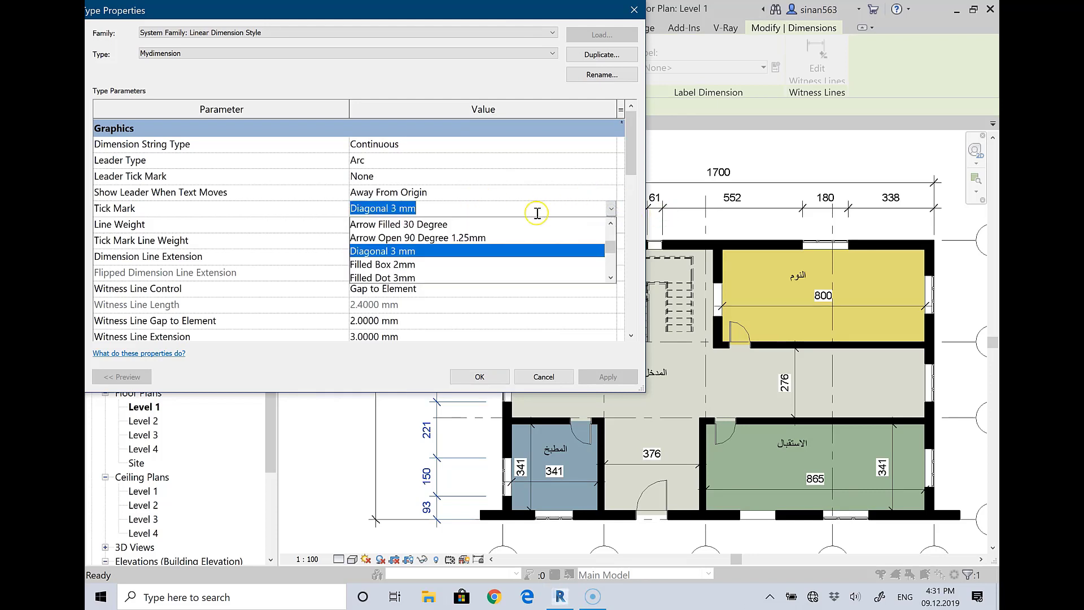
click(383, 278)
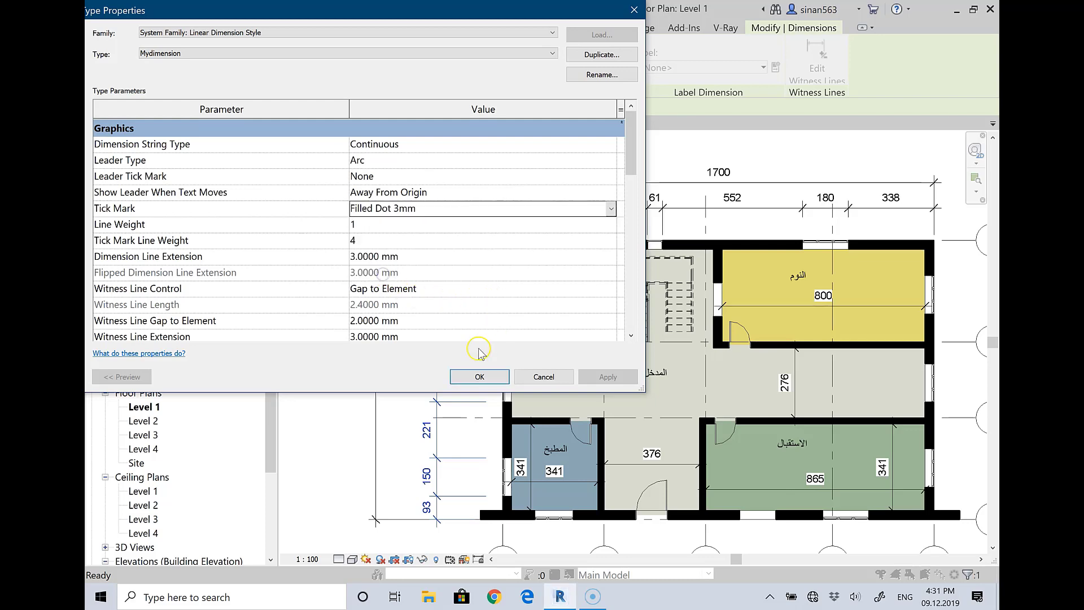
Apply the Filled Dot ticks, then switch Mydimension's Tick Mark to Arrow Filled 30 Degree
click(477, 376)
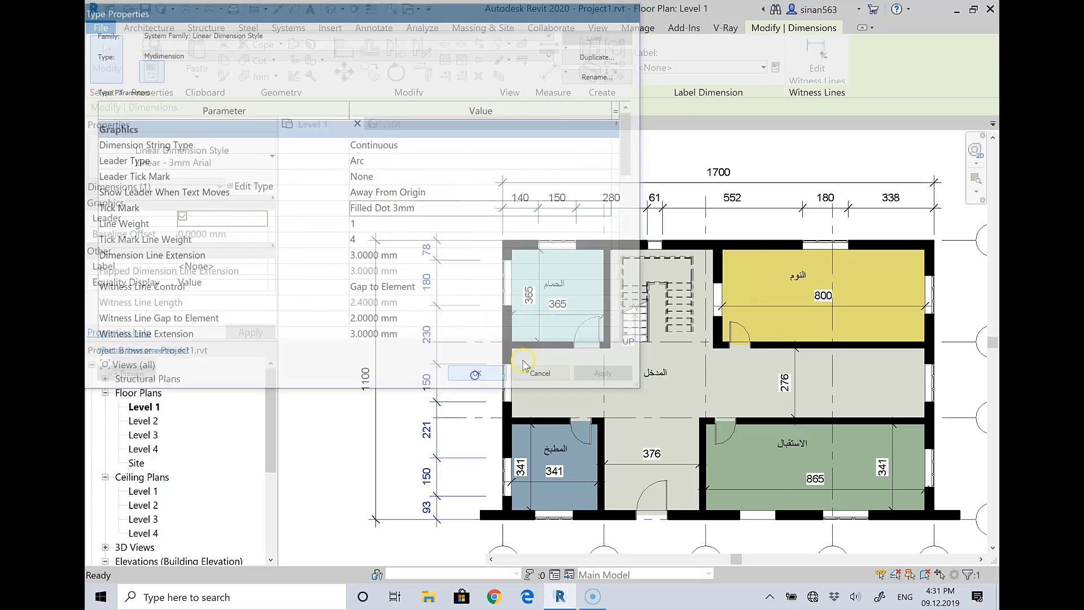
drag(448, 240, 438, 247)
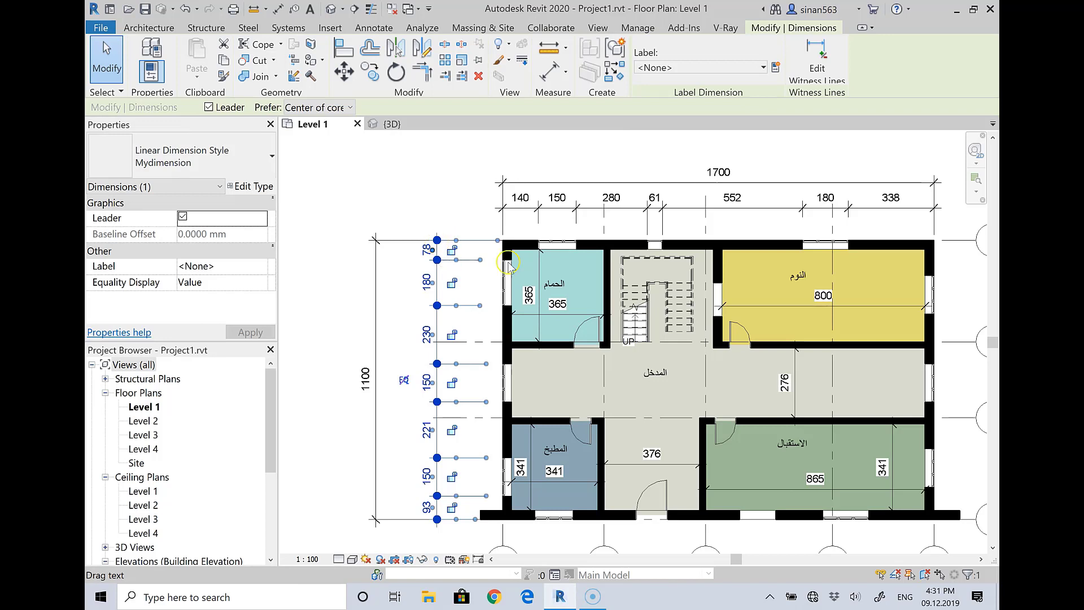
click(254, 186)
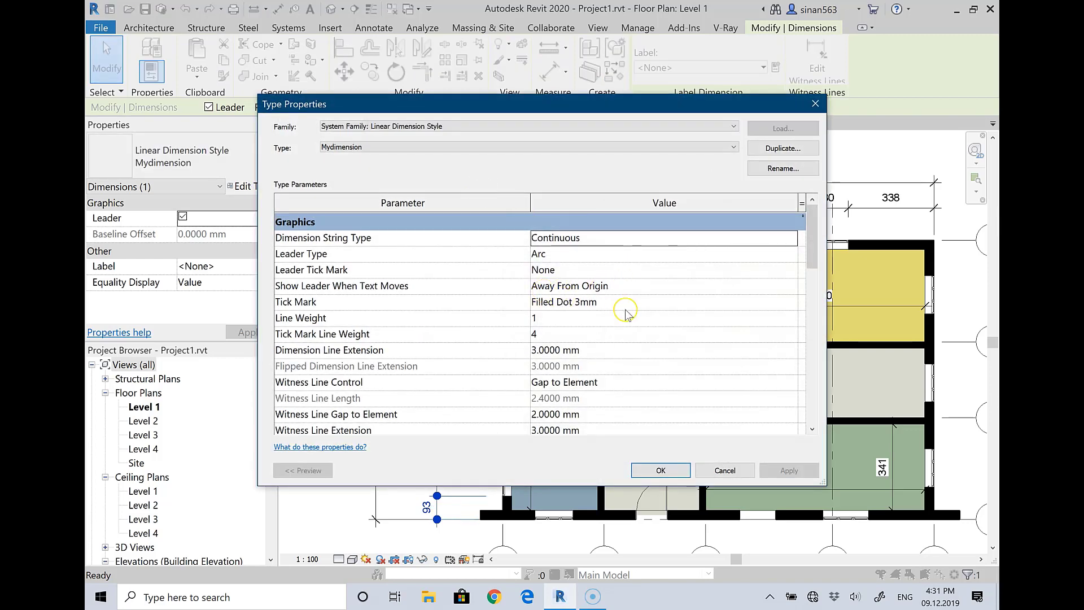
click(623, 305)
click(792, 301)
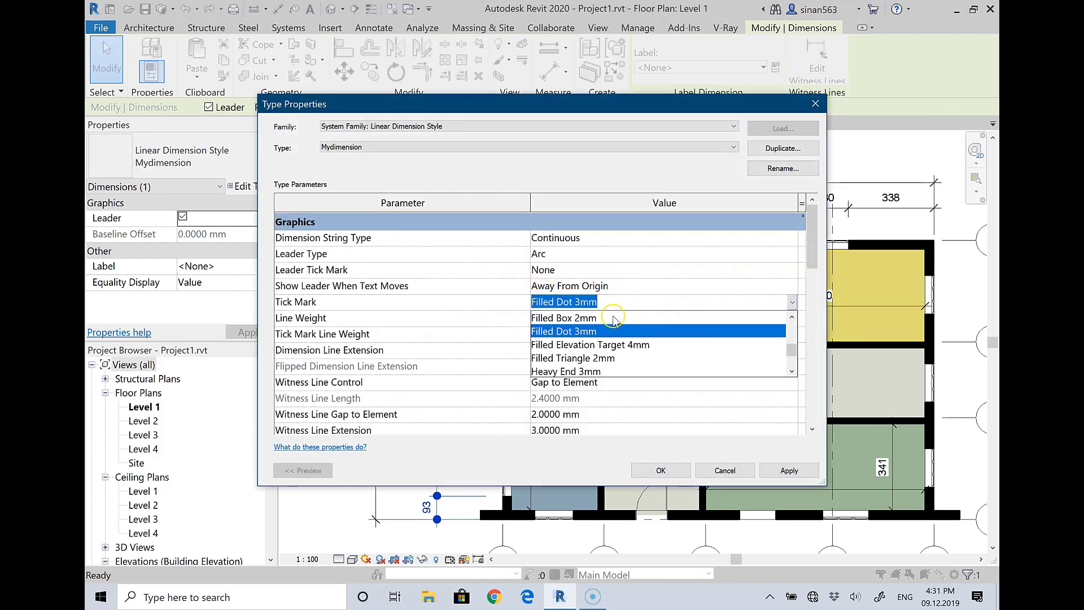
scroll(624, 323, up, 1)
scroll(624, 330, up, 3)
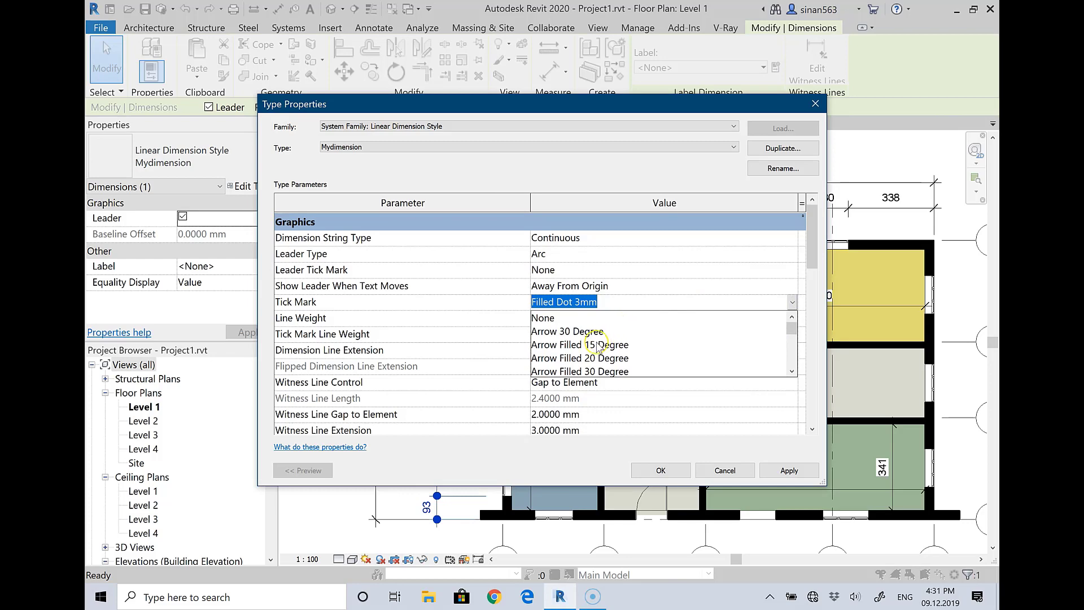
scroll(593, 346, down, 1)
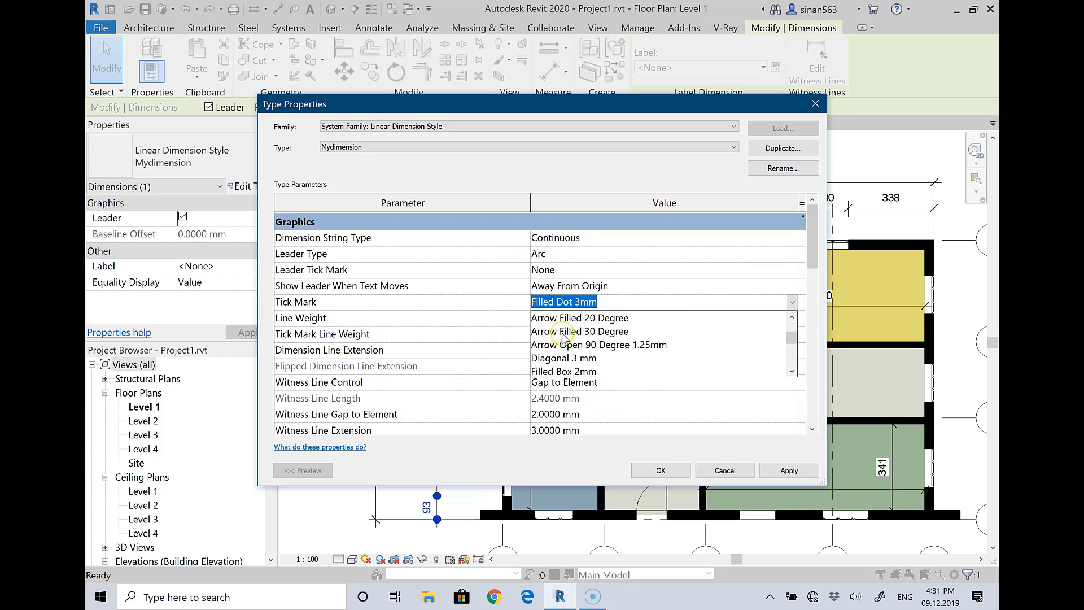
click(563, 331)
click(673, 470)
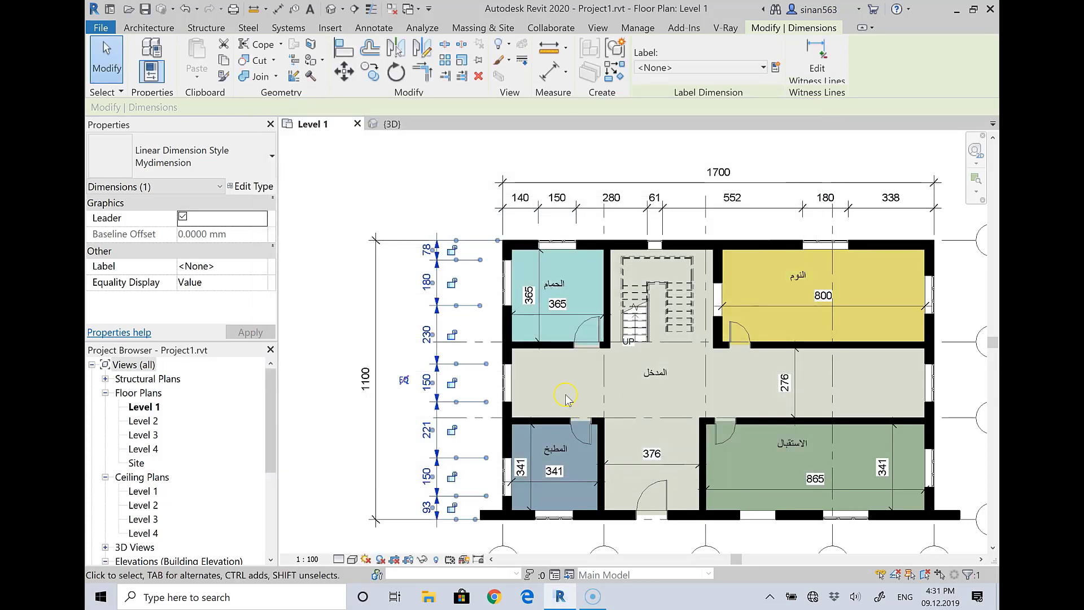
click(444, 208)
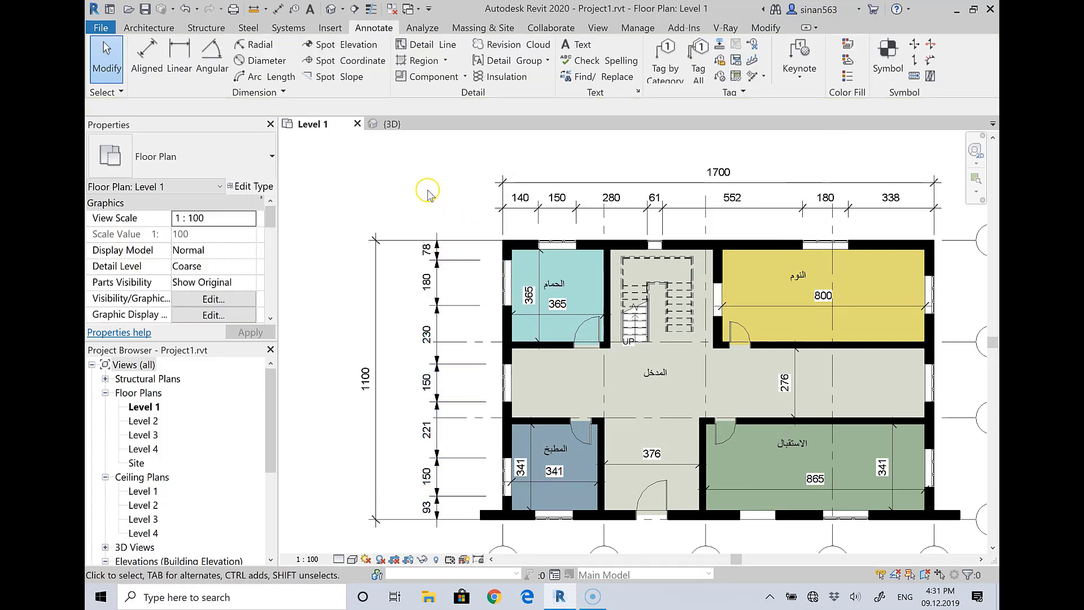
Reselect the left chain and set the Mydimension type's Color to red
click(443, 261)
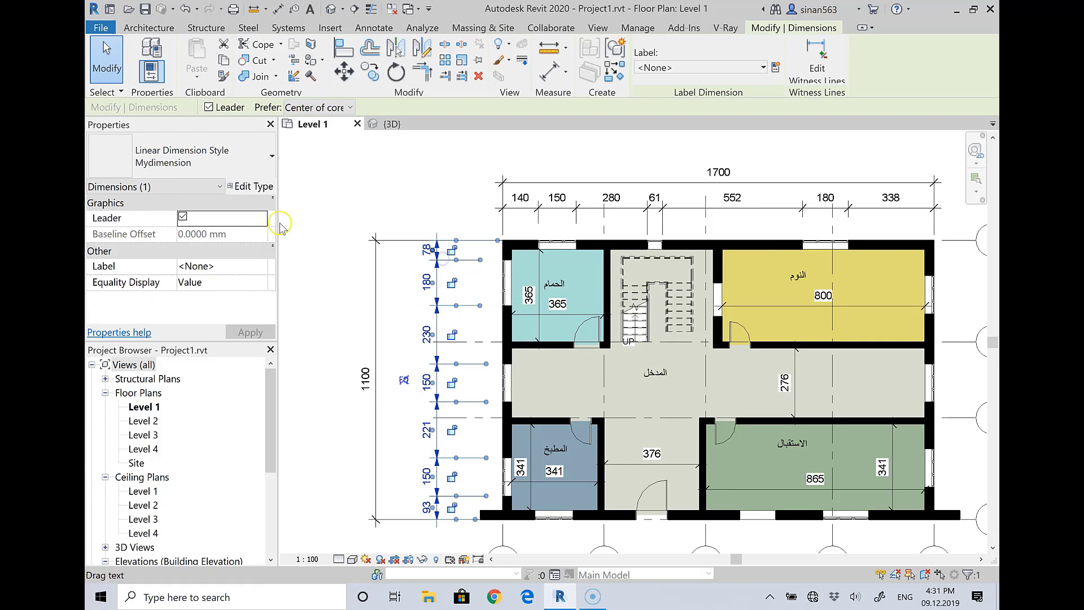
click(250, 187)
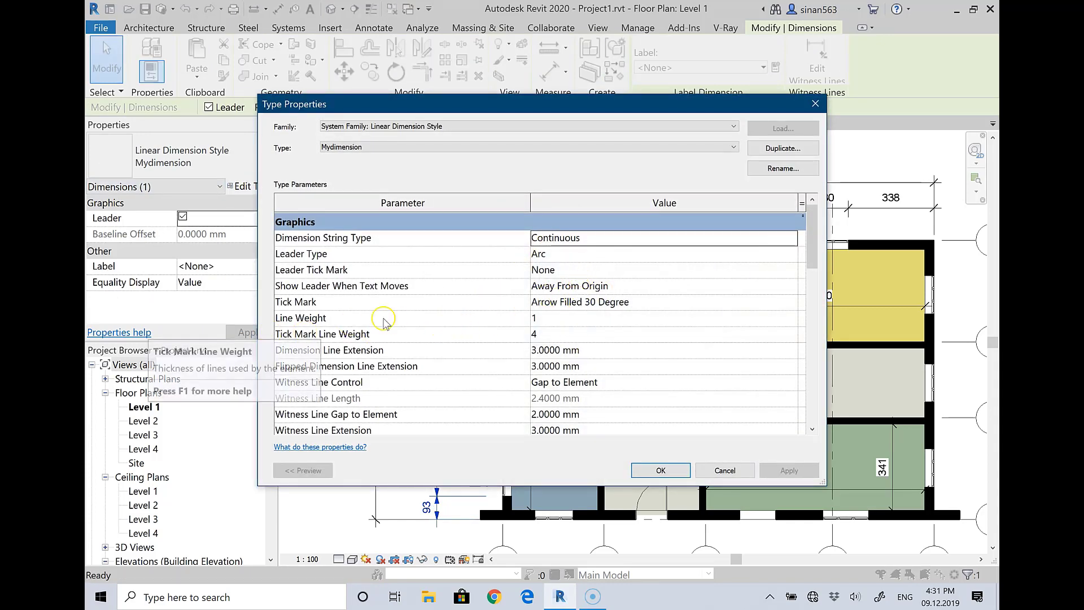
click(645, 302)
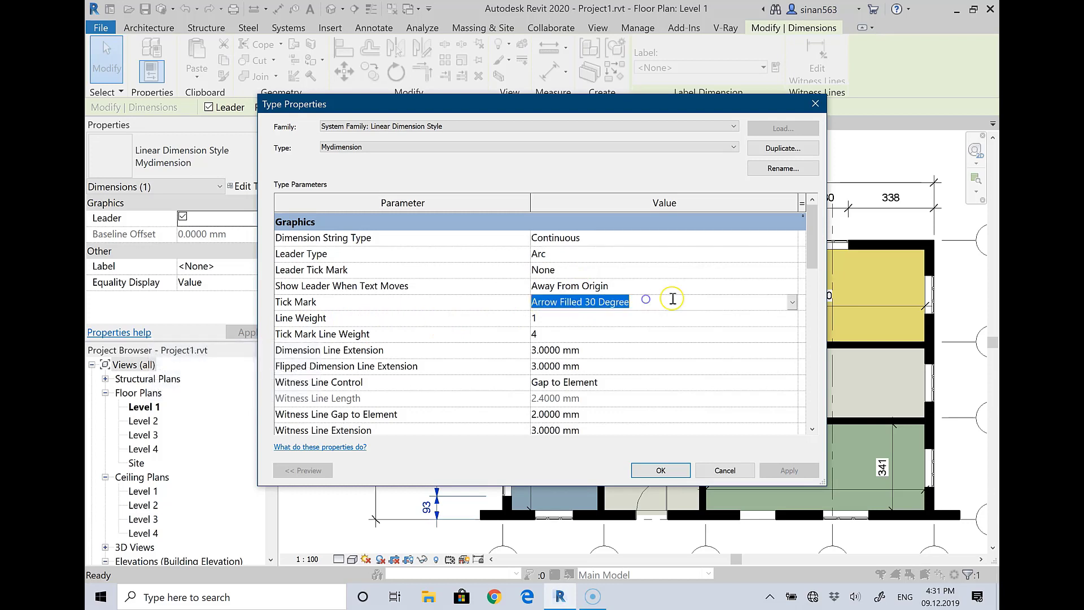
click(628, 319)
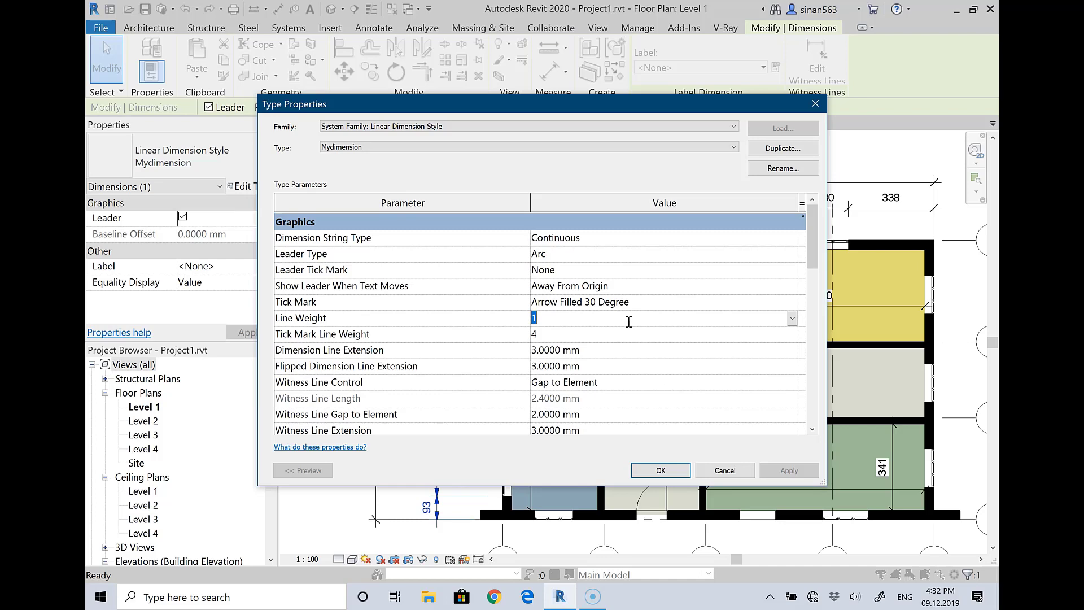
scroll(652, 356, down, 2)
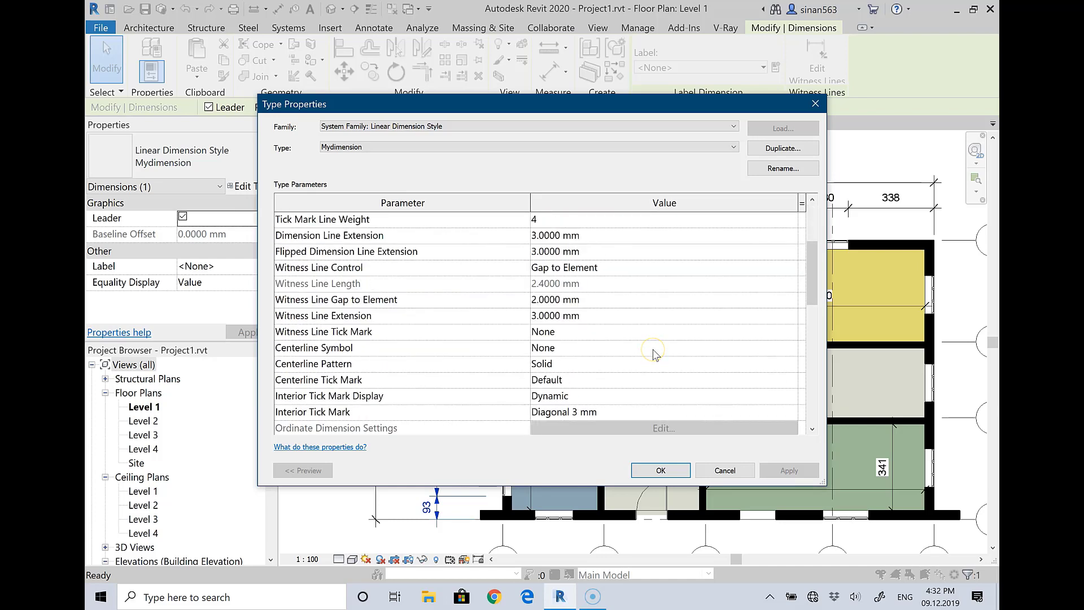
scroll(653, 355, down, 1)
scroll(653, 355, down, 1)
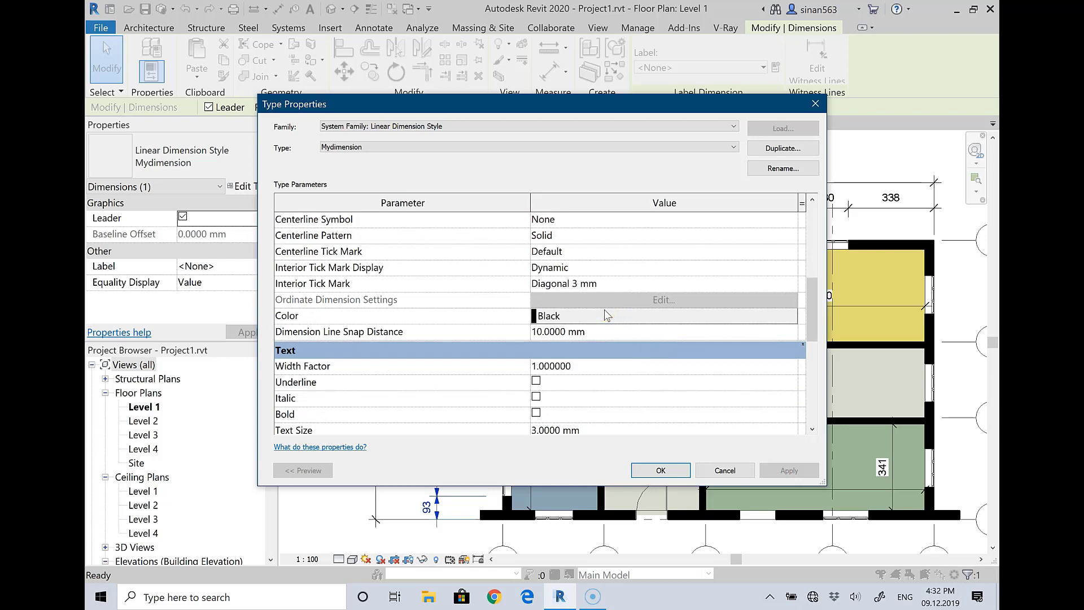
click(582, 319)
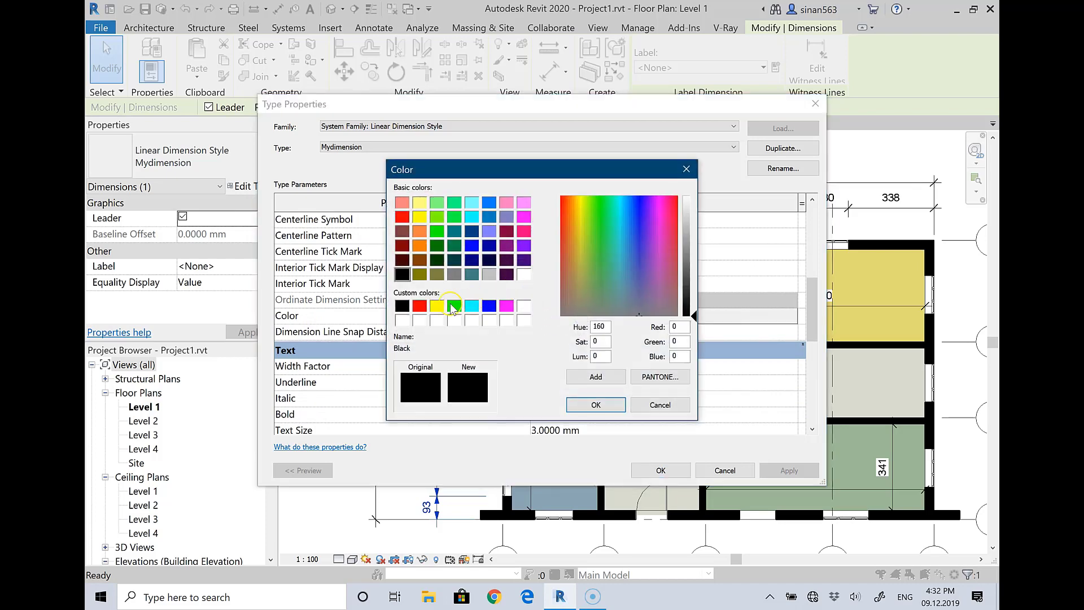
click(437, 305)
click(419, 305)
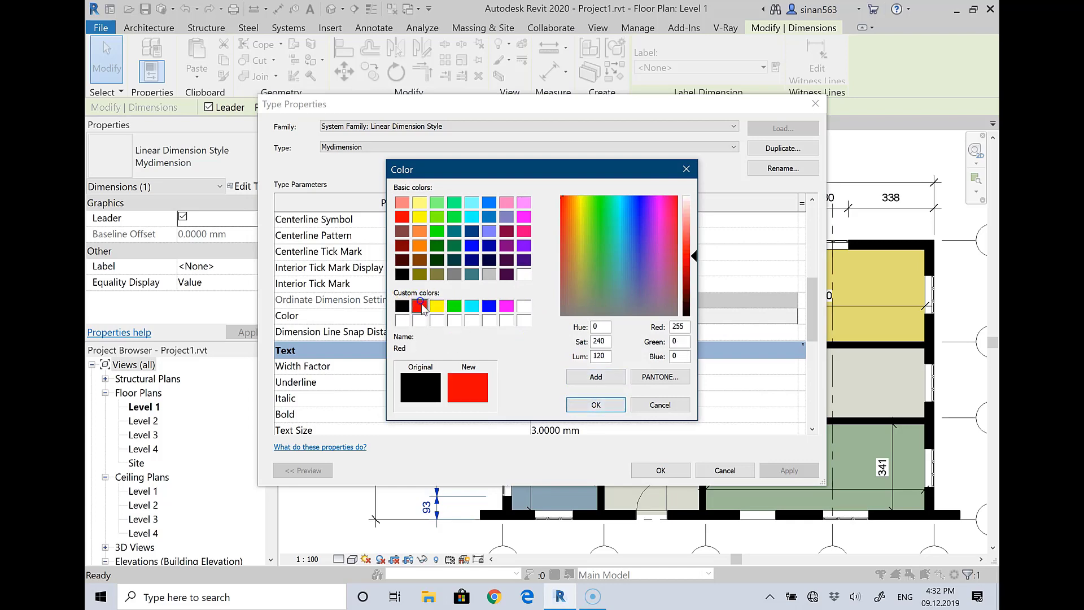
click(596, 404)
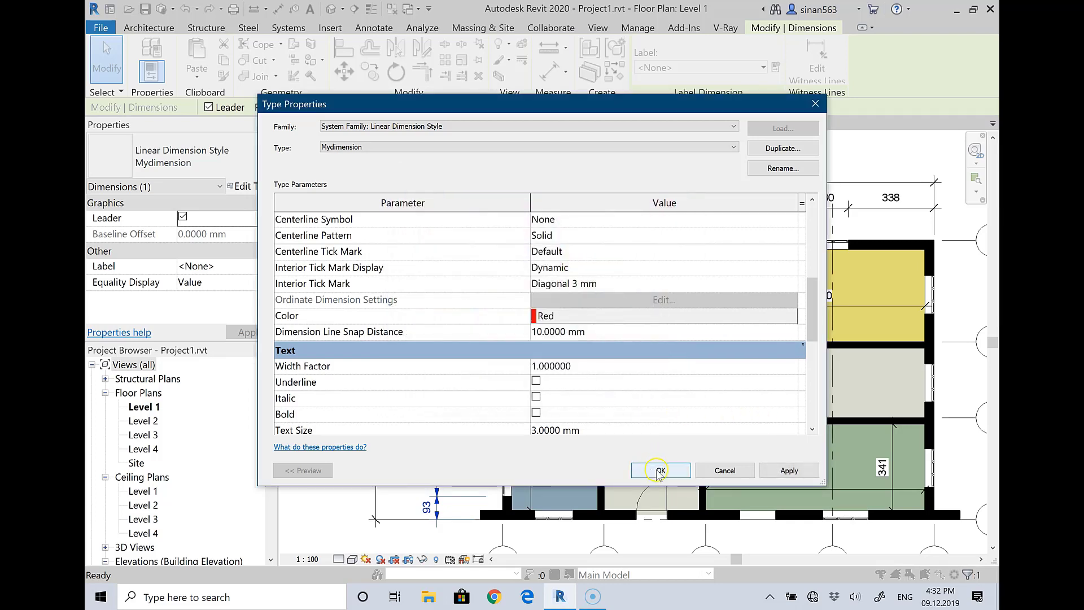
click(661, 470)
Reselect the left chain and change Mydimension's Tick Mark to Diagonal 3mm, applying it
click(435, 187)
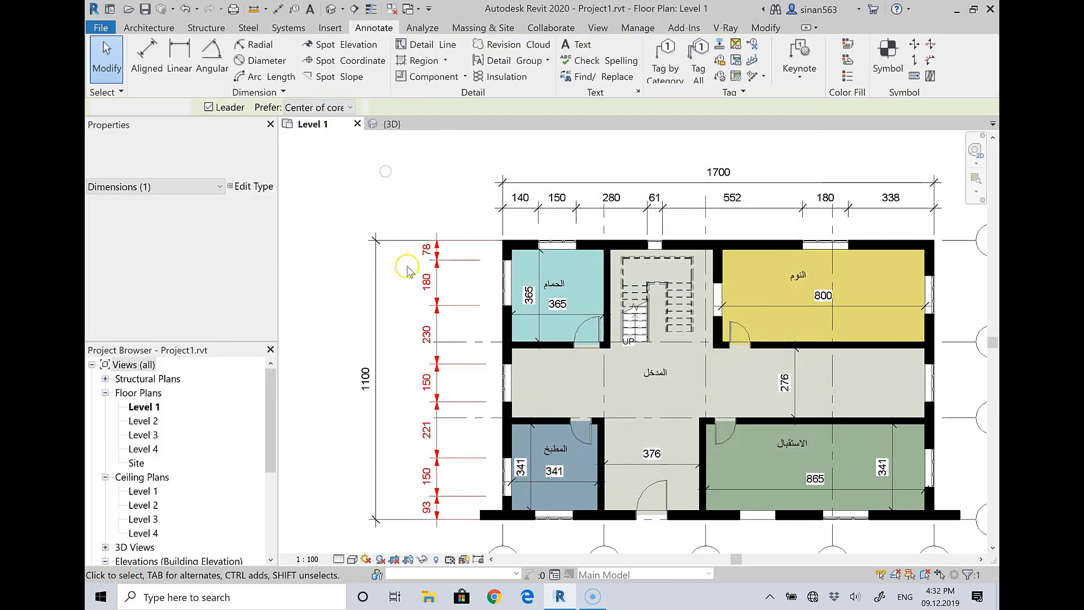
click(436, 265)
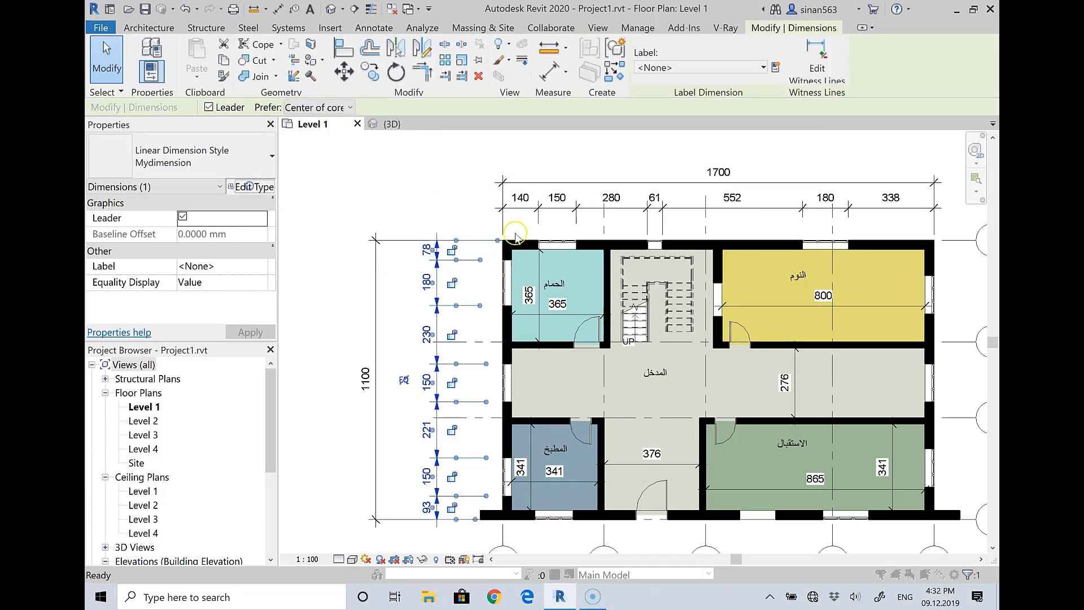
click(250, 187)
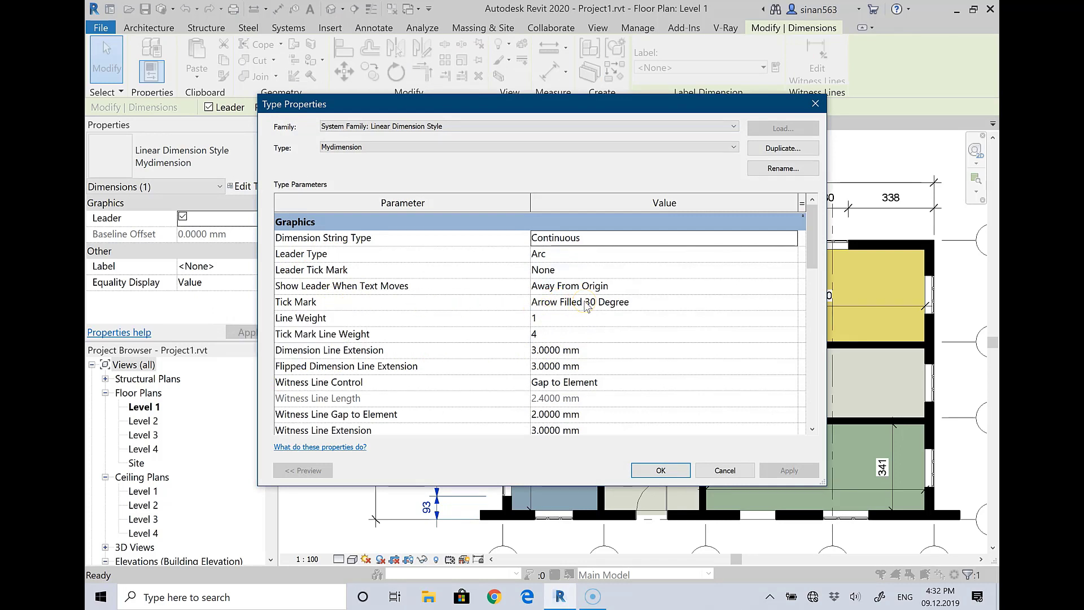
click(675, 299)
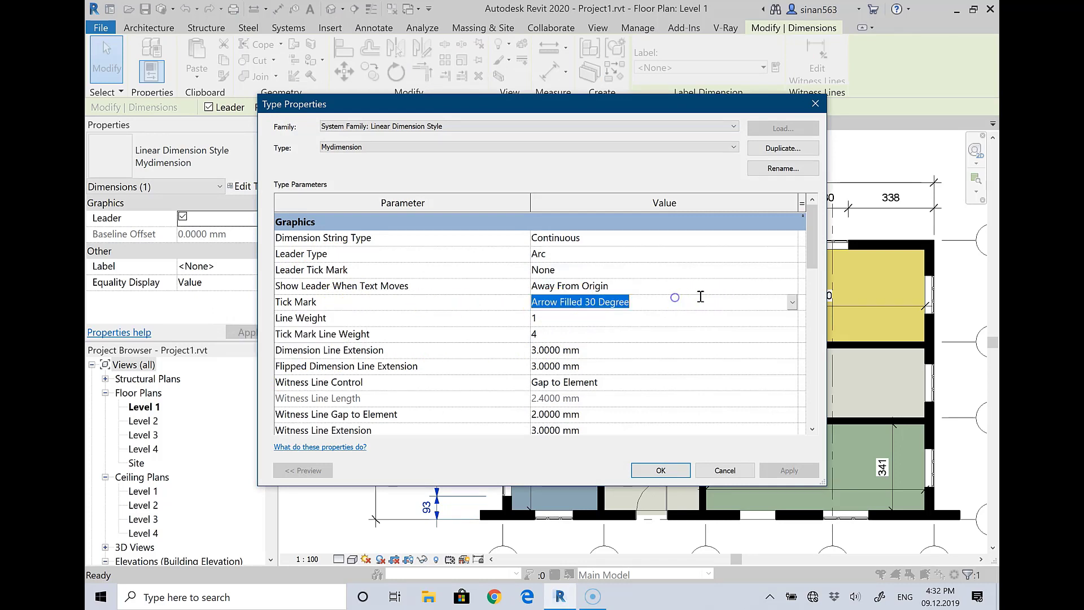
click(792, 301)
click(793, 321)
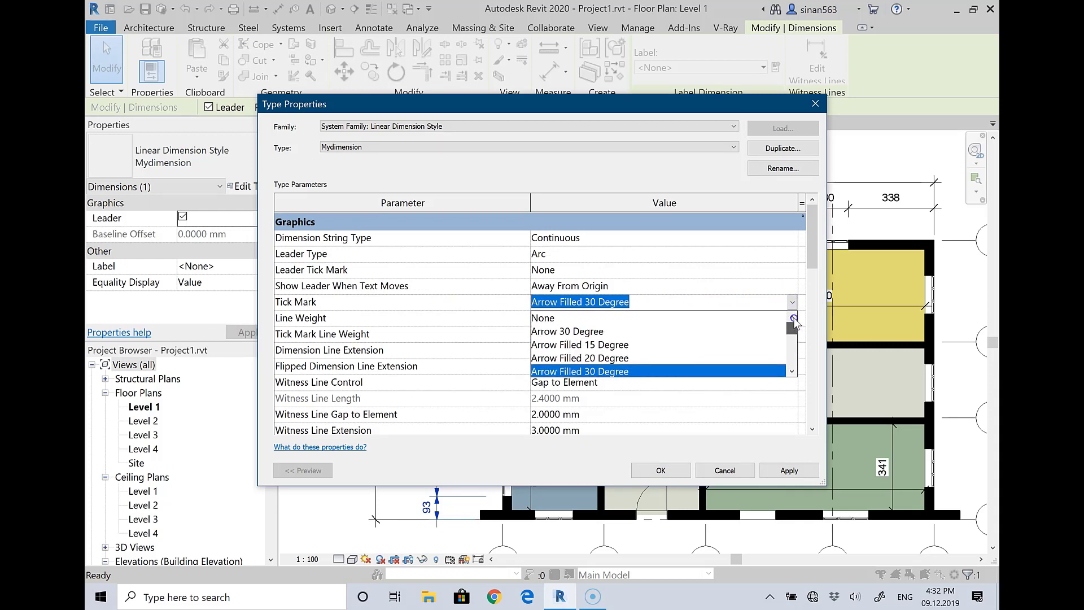
drag(794, 320, 795, 350)
click(564, 318)
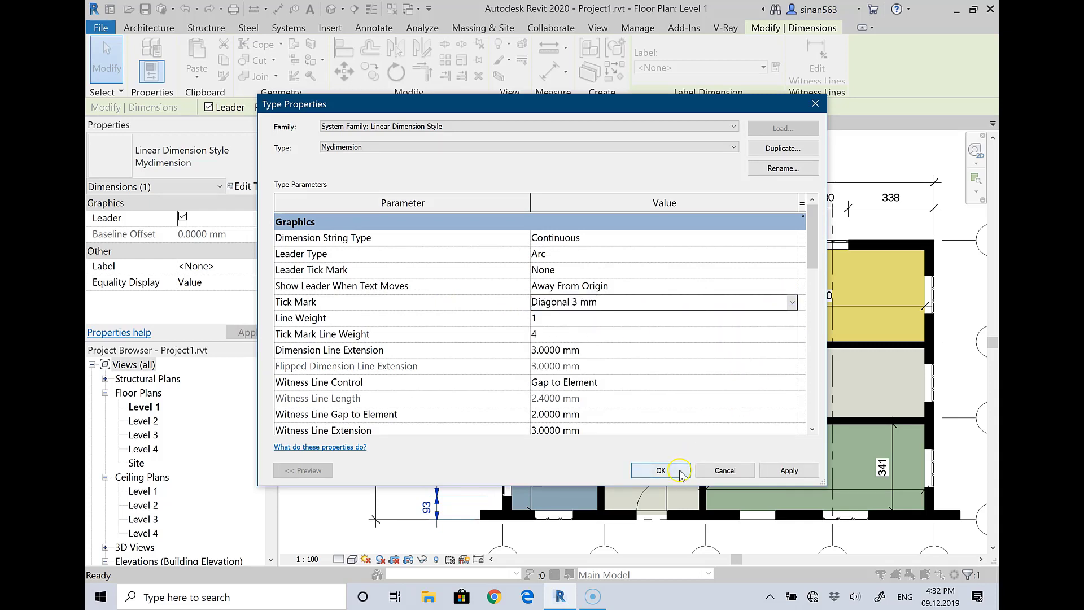
click(790, 470)
click(658, 470)
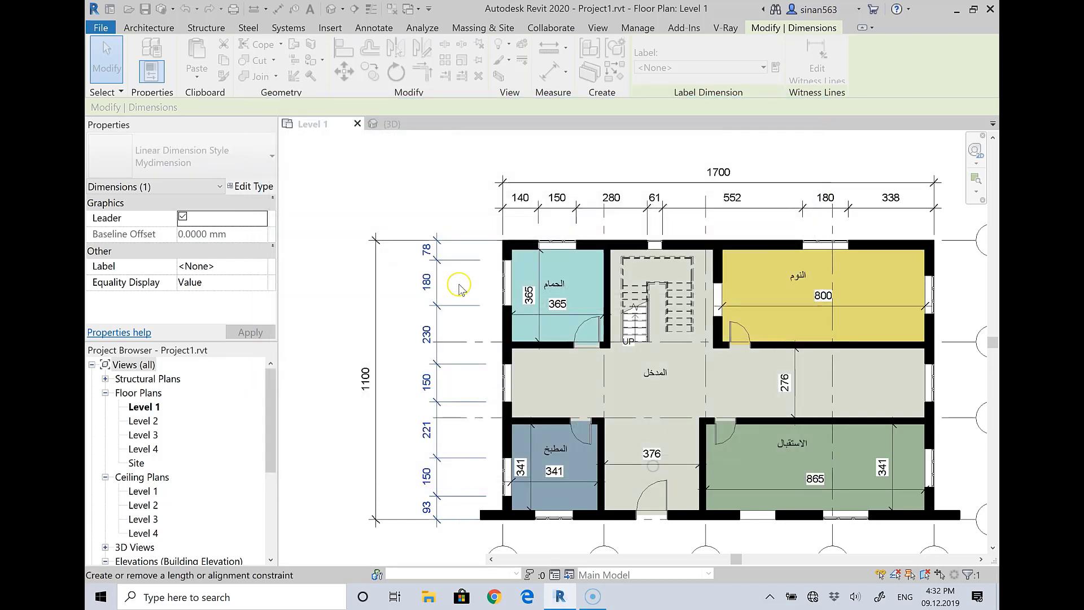
Reselect the left opening chain and set Mydimension's Color to Blue
click(399, 229)
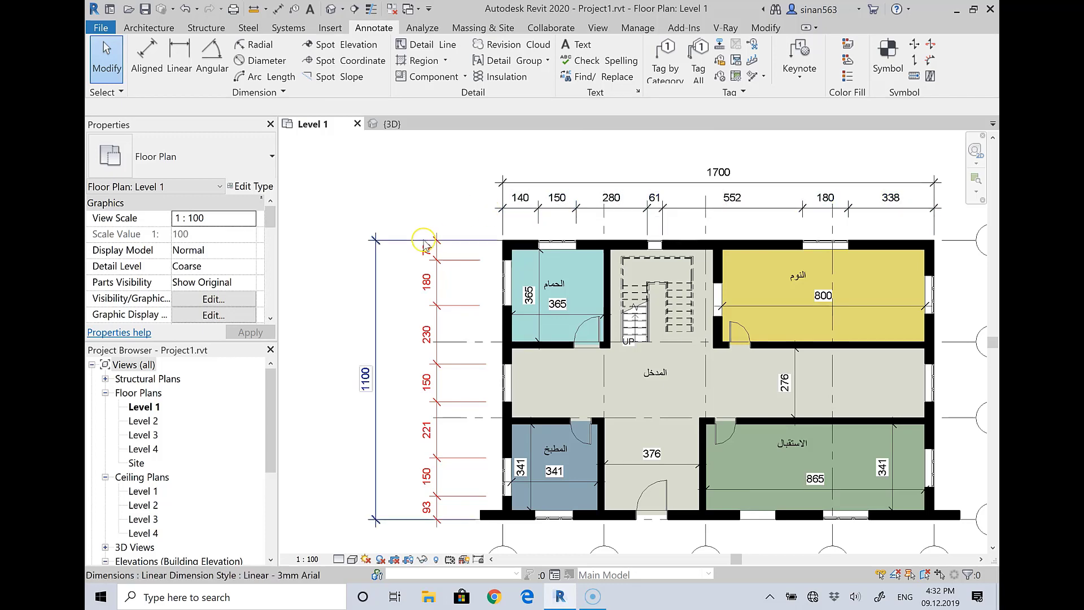
click(455, 269)
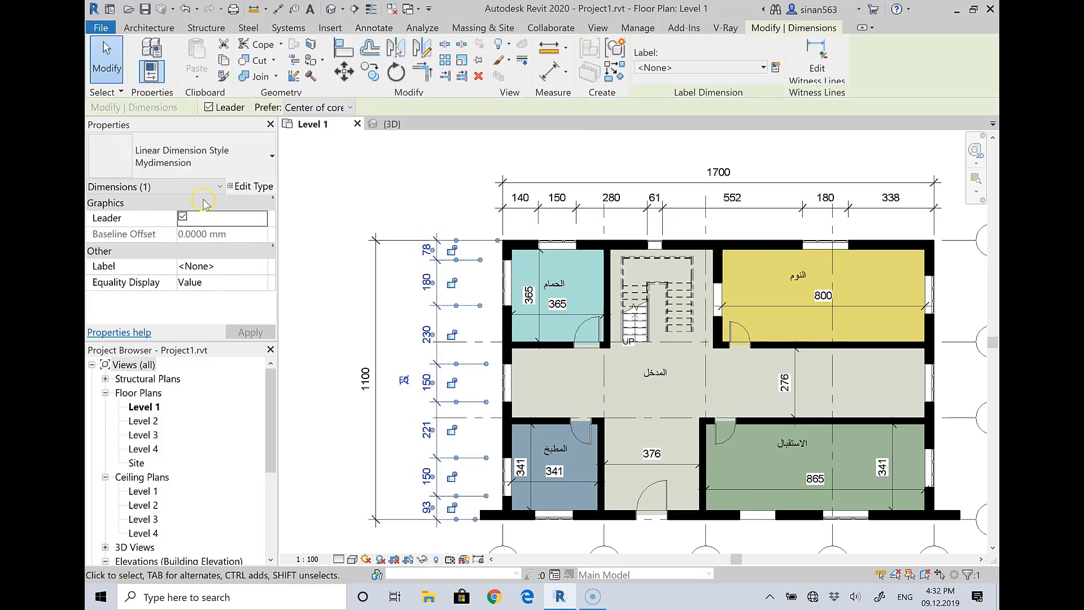
click(477, 223)
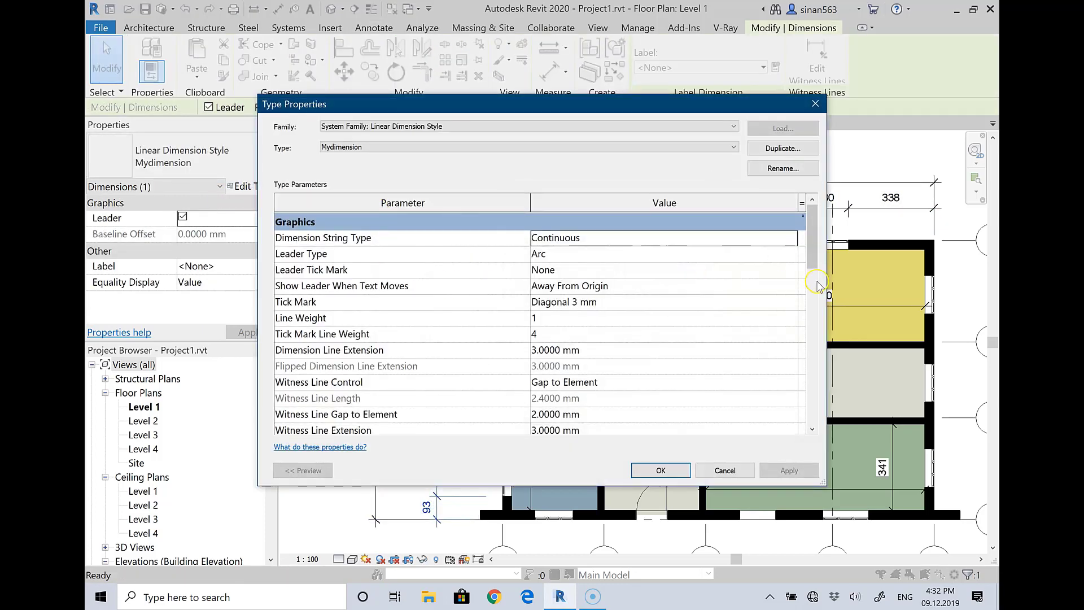
drag(810, 263, 811, 316)
click(561, 331)
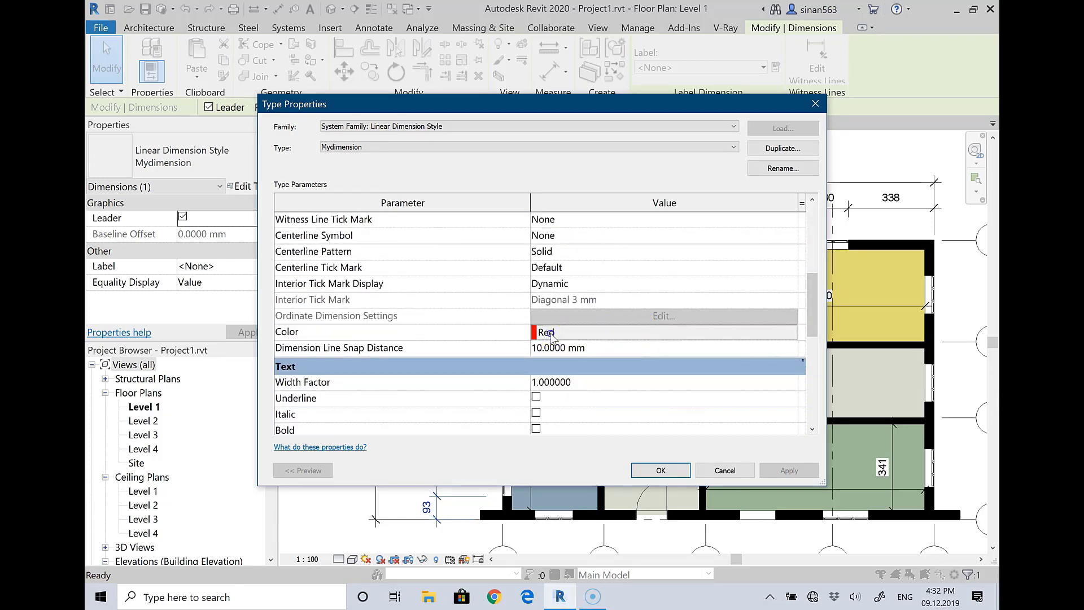
click(488, 306)
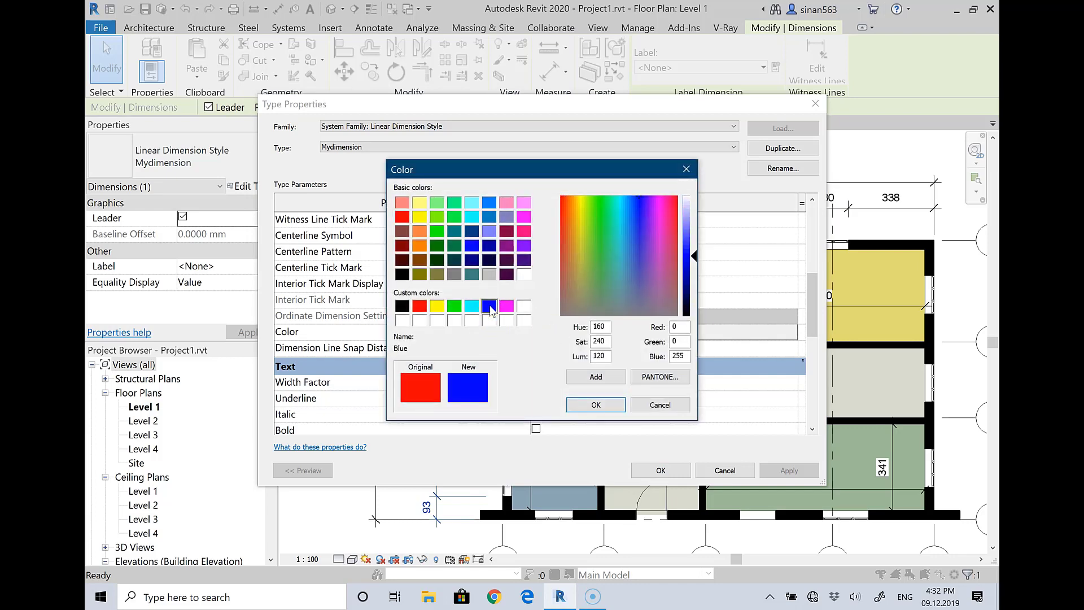
click(610, 400)
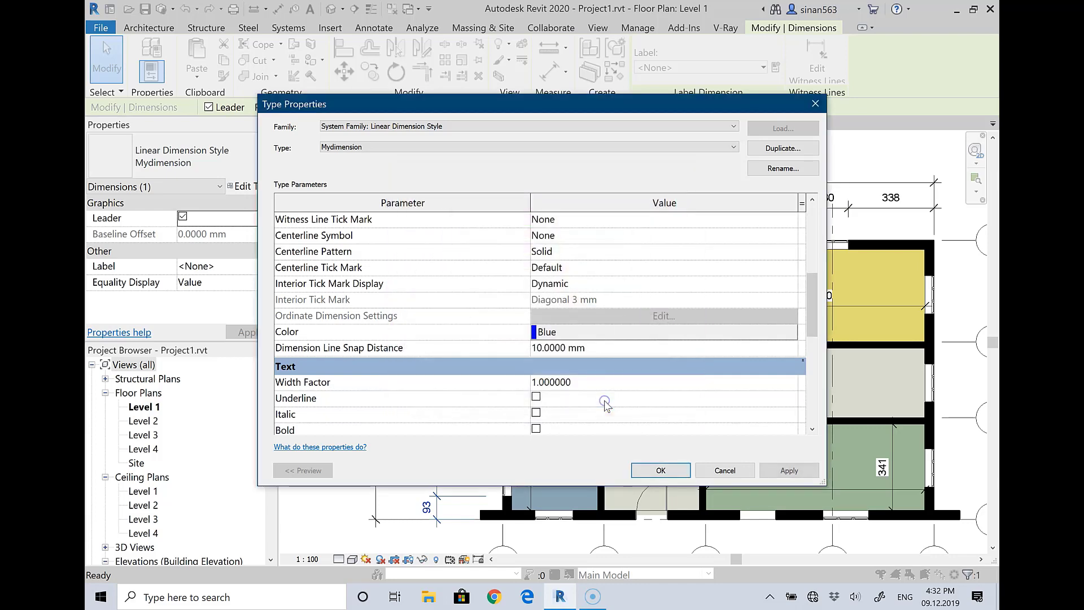
click(661, 470)
click(393, 160)
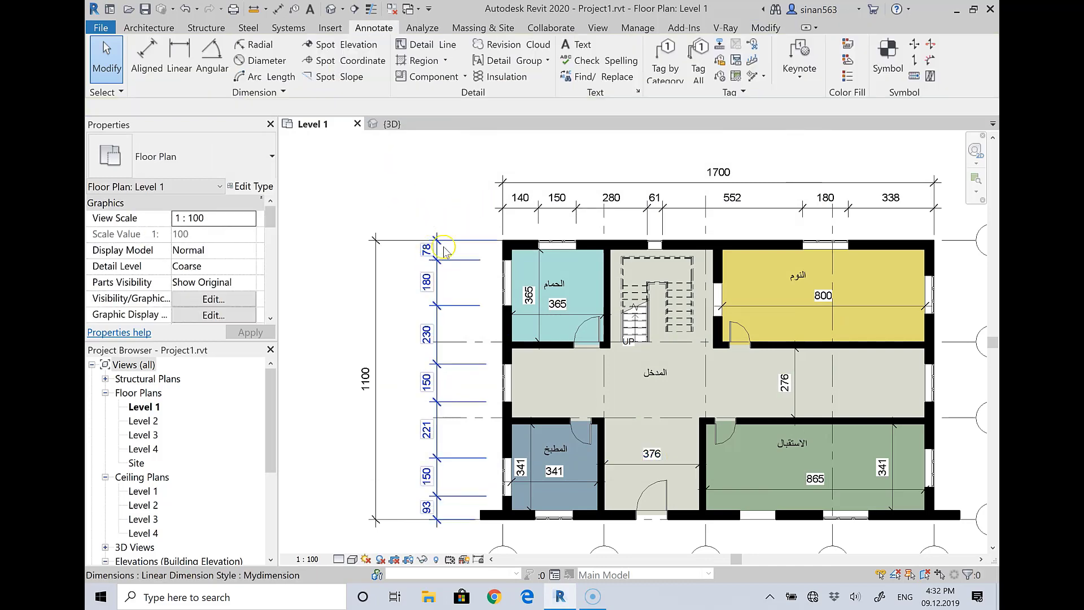
scroll(458, 190, up, 1)
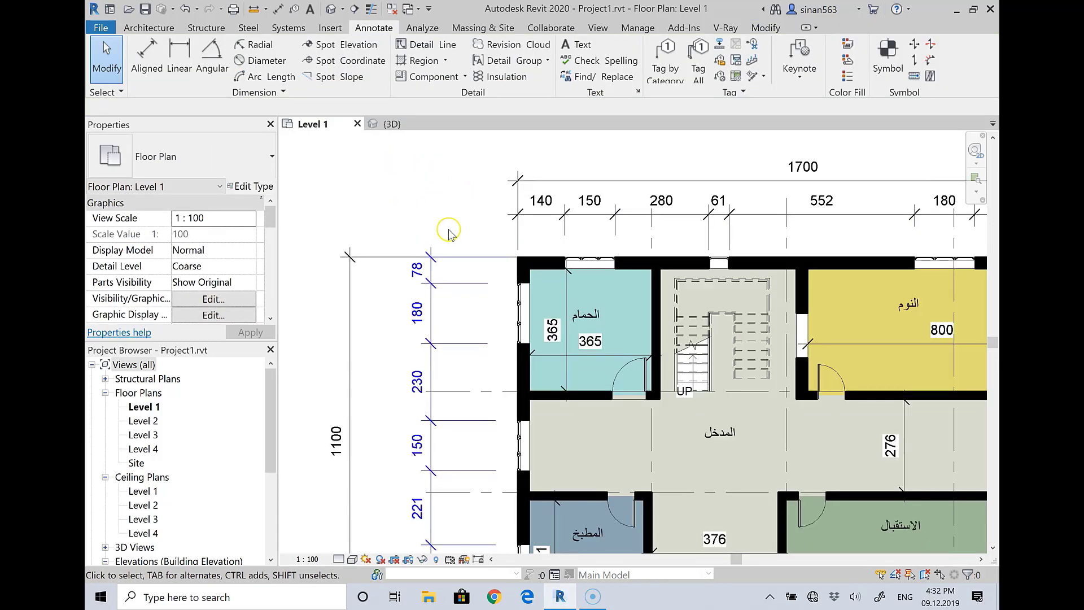
scroll(447, 258, down, 3)
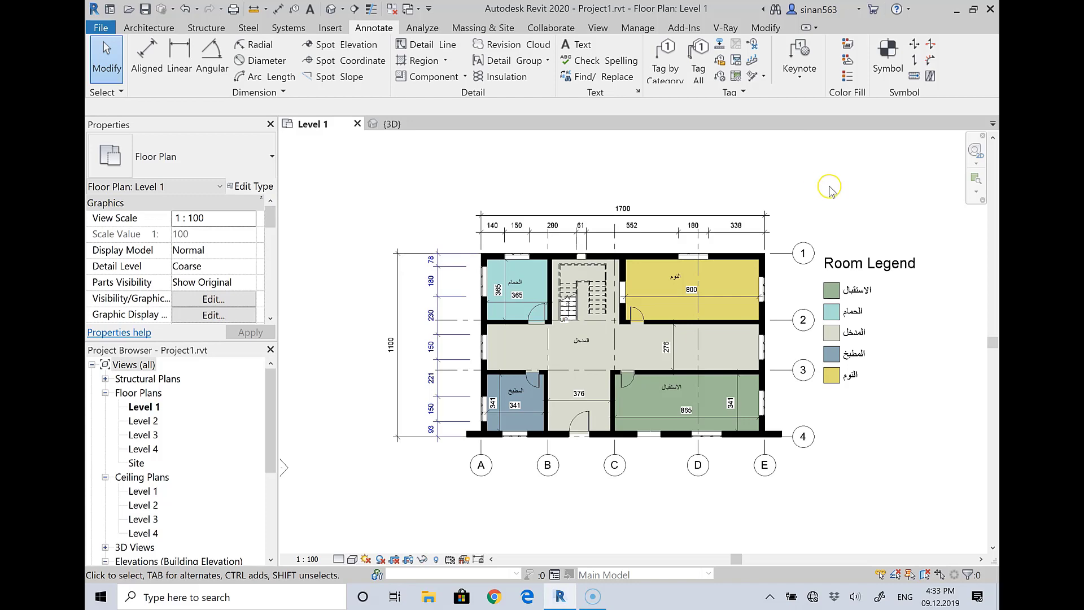
click(562, 233)
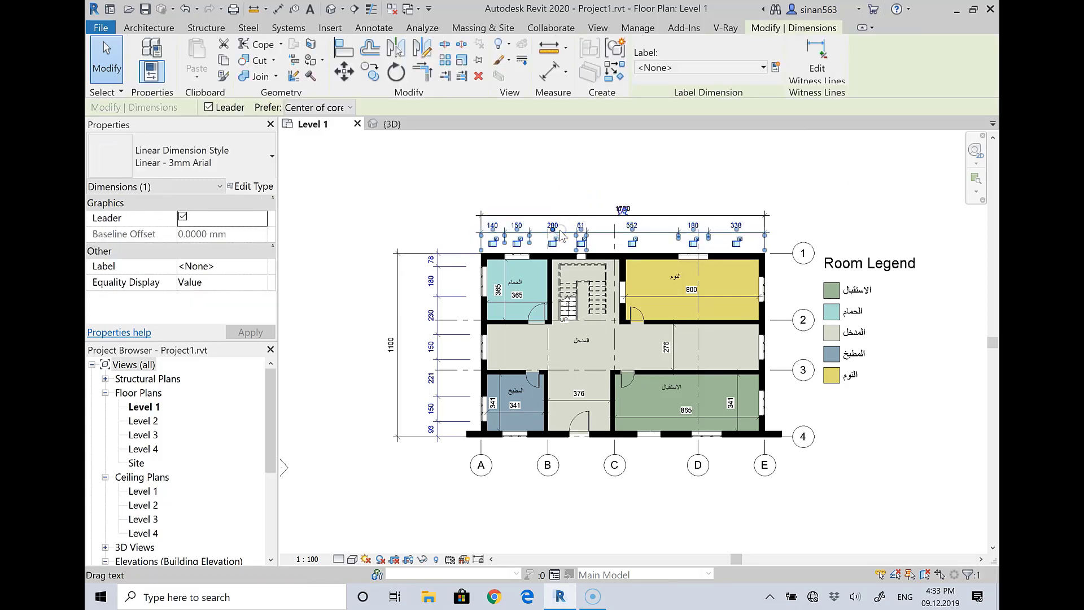
right_click(561, 232)
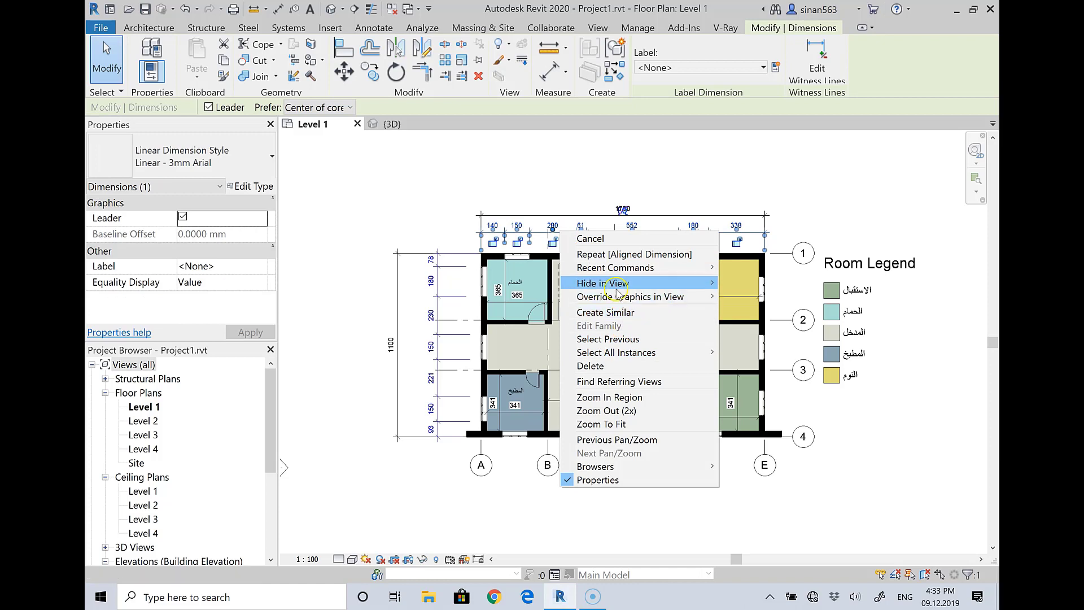
mouse_move(615, 353)
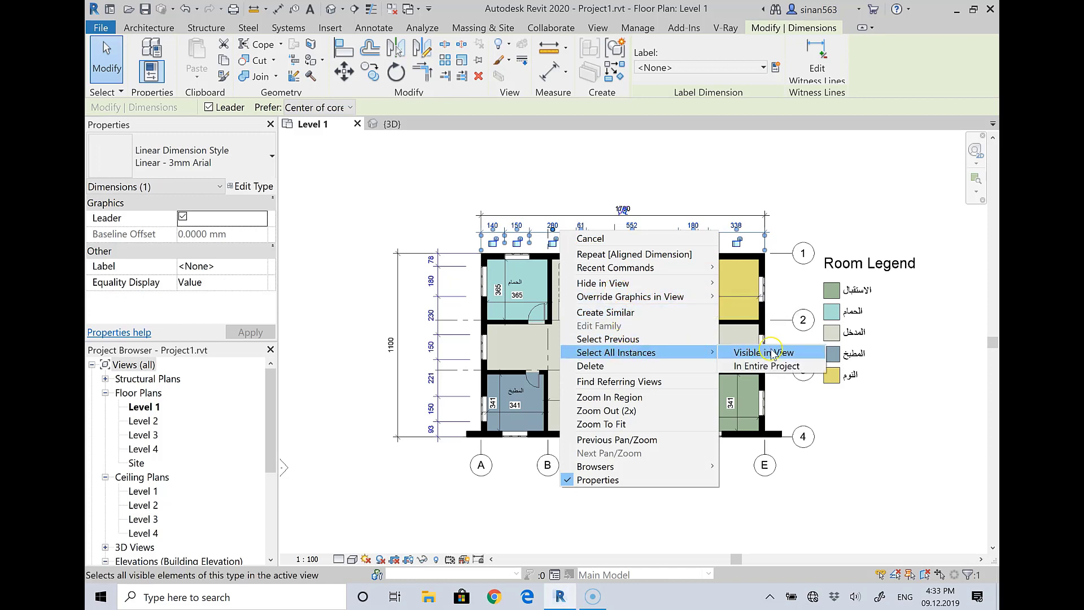
click(765, 364)
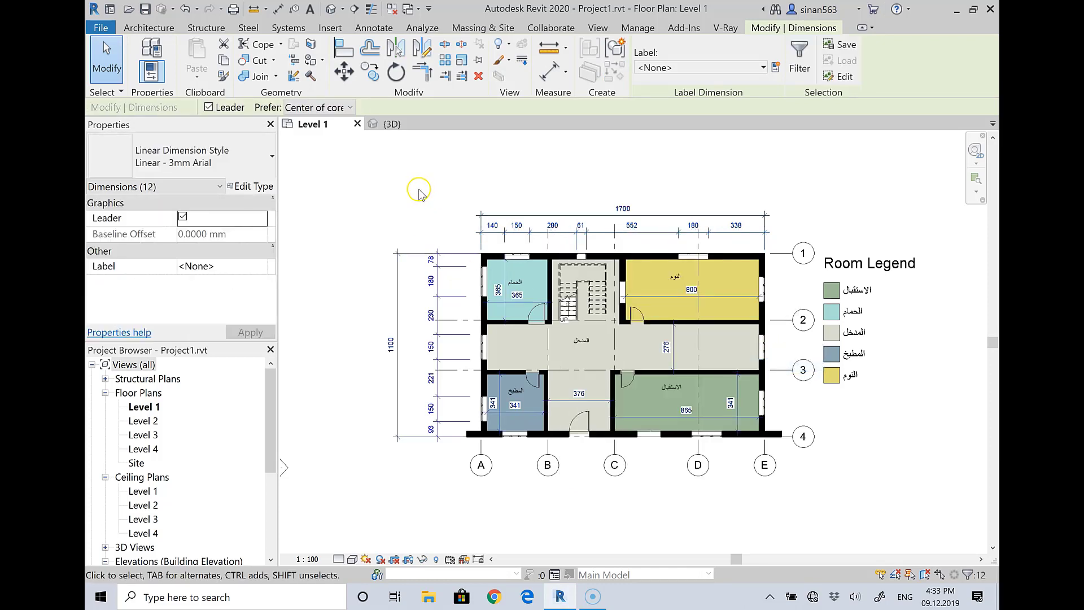
scroll(390, 262, up, 2)
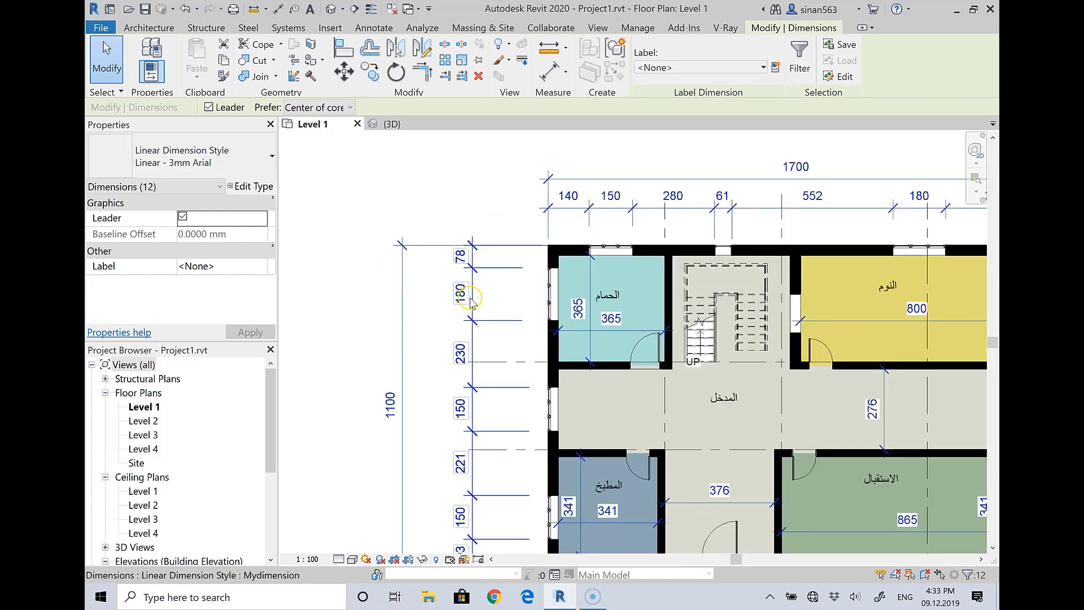
Reselect the left opening chain and set Mydimension's Color back to Red
click(473, 263)
click(254, 187)
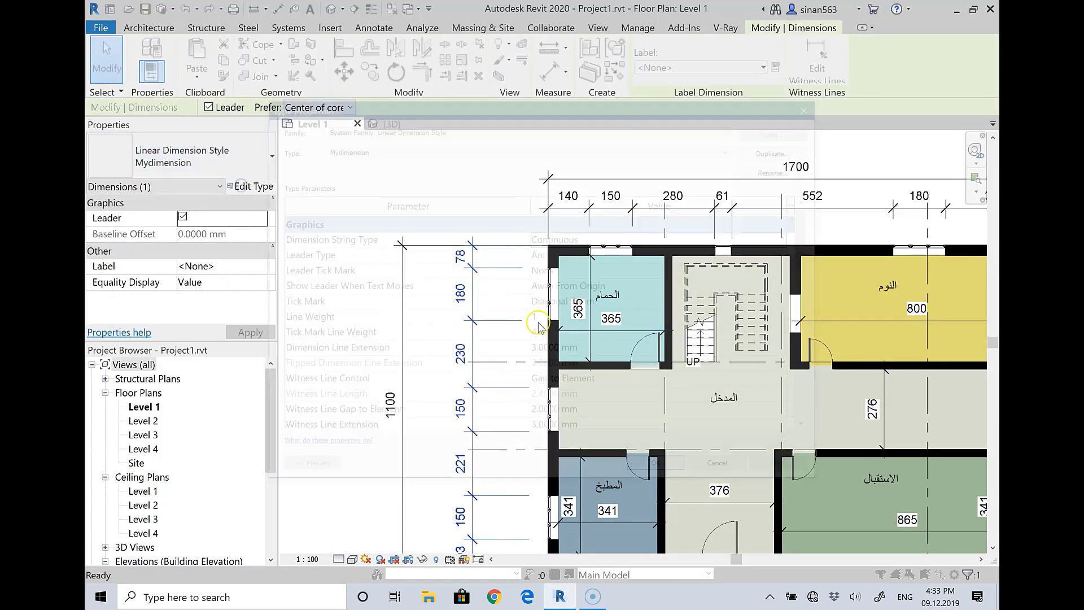
scroll(697, 315, down, 7)
scroll(737, 317, up, 3)
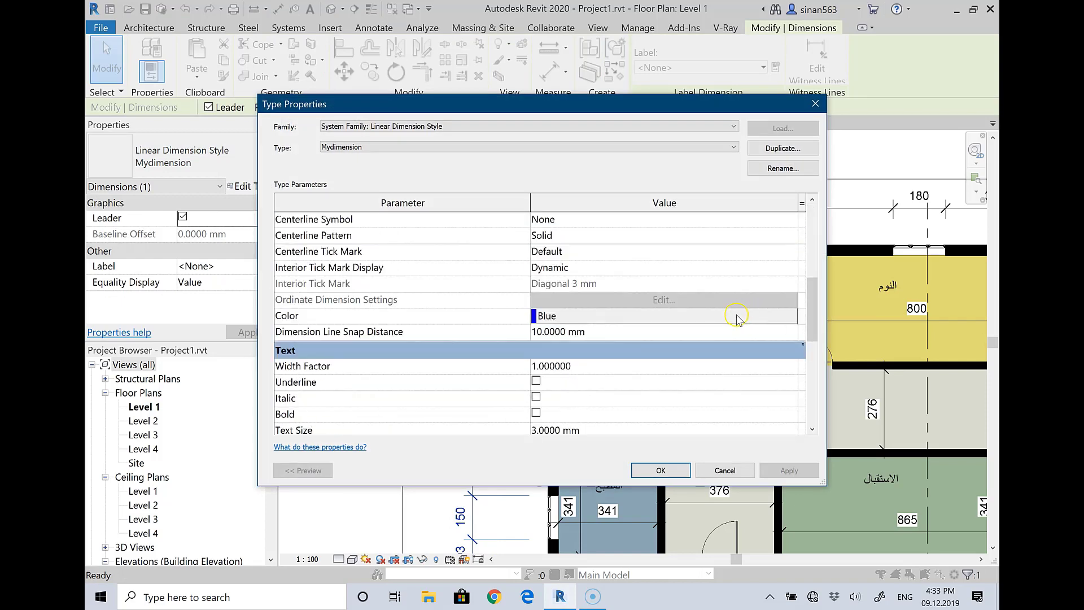
click(595, 319)
click(418, 306)
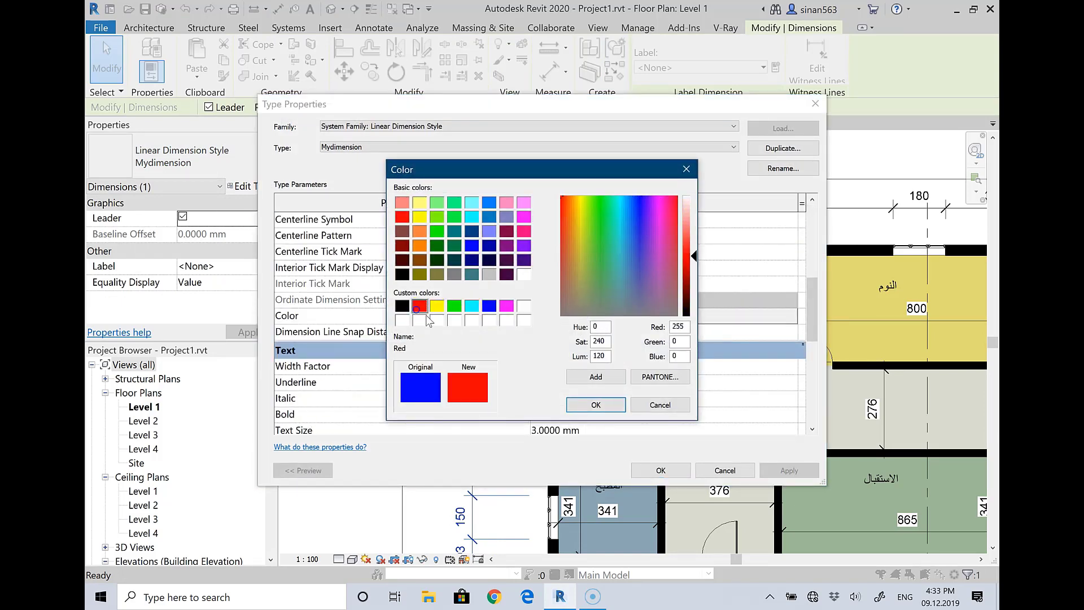
click(587, 404)
click(660, 468)
Select all instances of the overall 1700 dimension's type in the entire project, then deselect
click(372, 202)
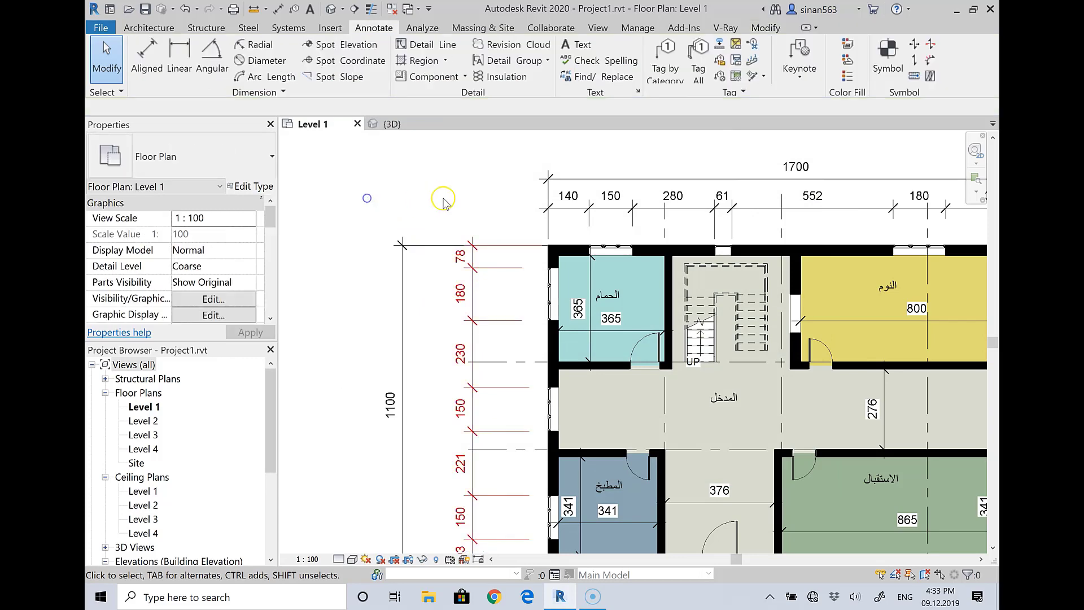
scroll(525, 193, up, 1)
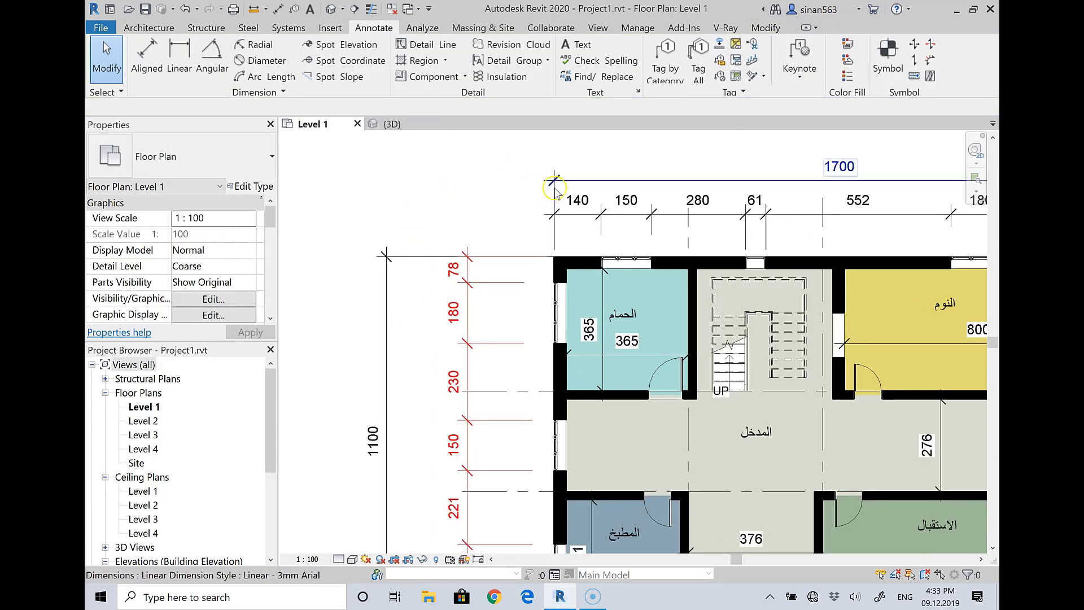
click(590, 181)
right_click(591, 181)
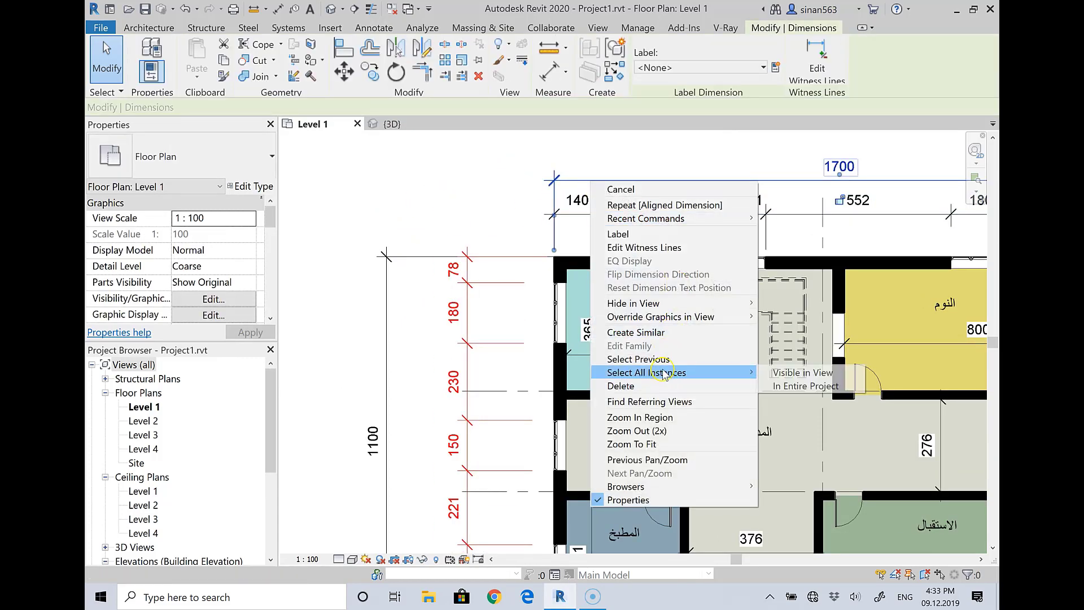
click(796, 386)
scroll(450, 177, down, 1)
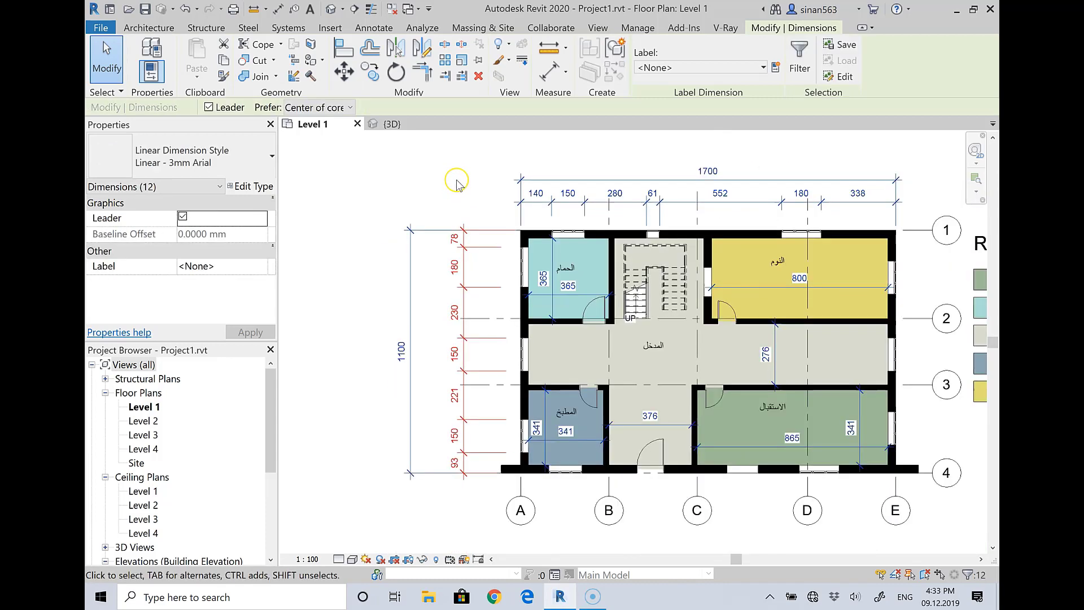
scroll(450, 177, down, 1)
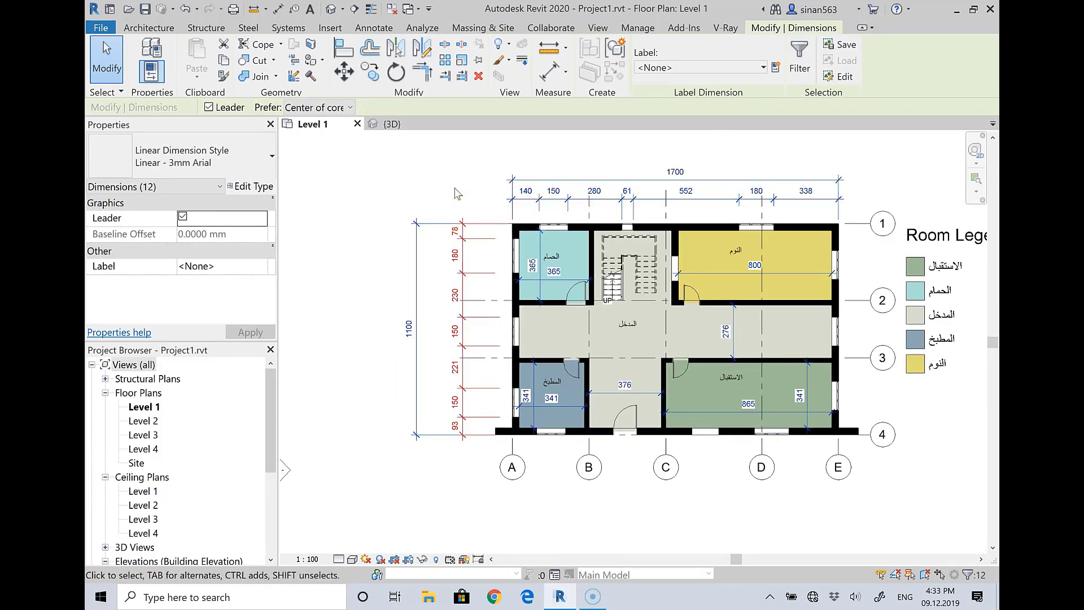
click(497, 204)
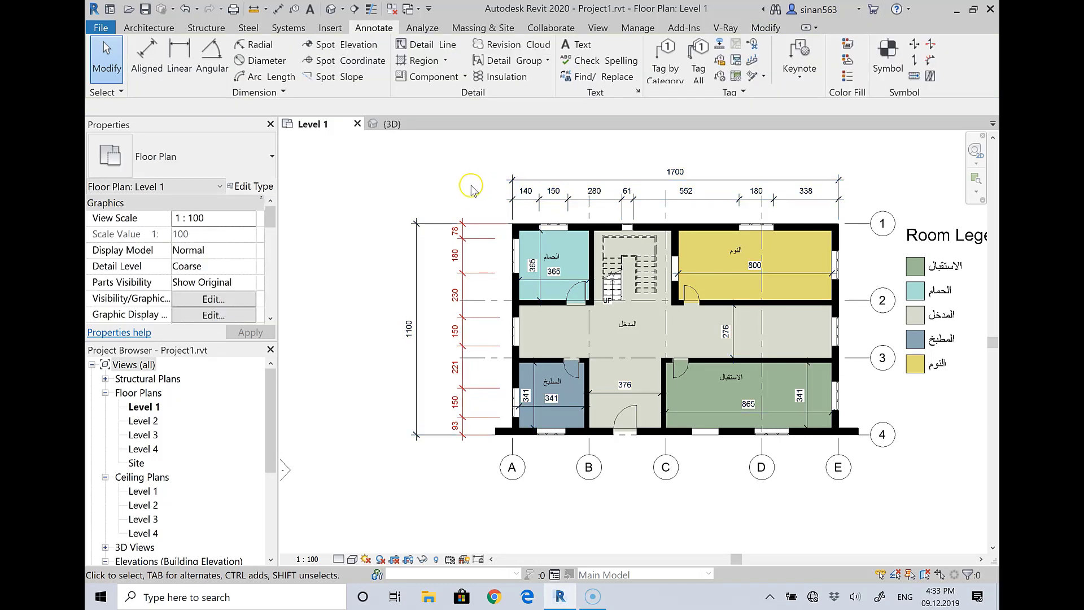
scroll(472, 188, down, 1)
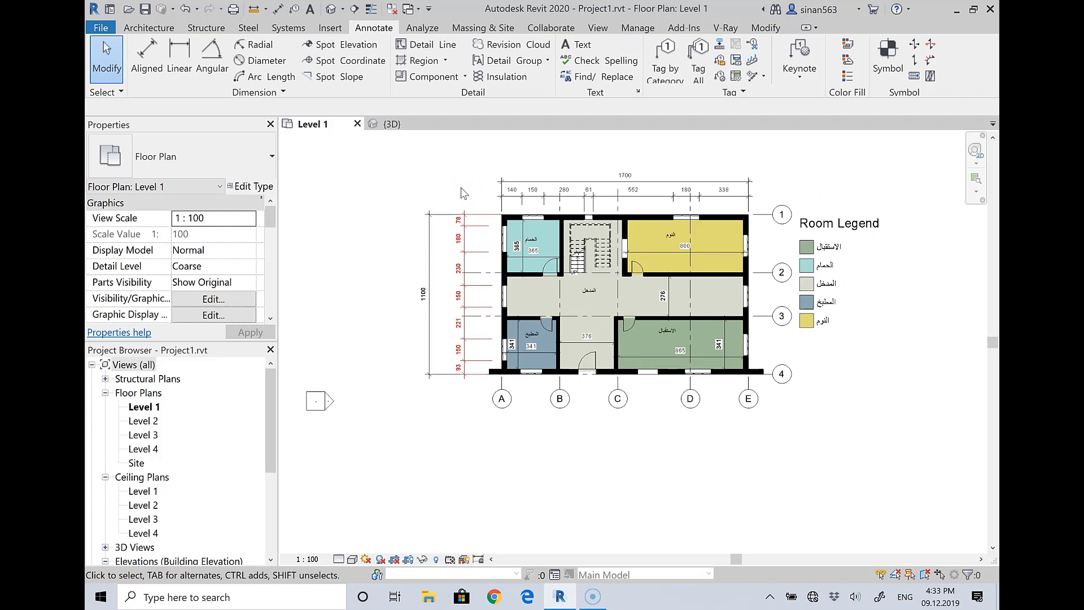
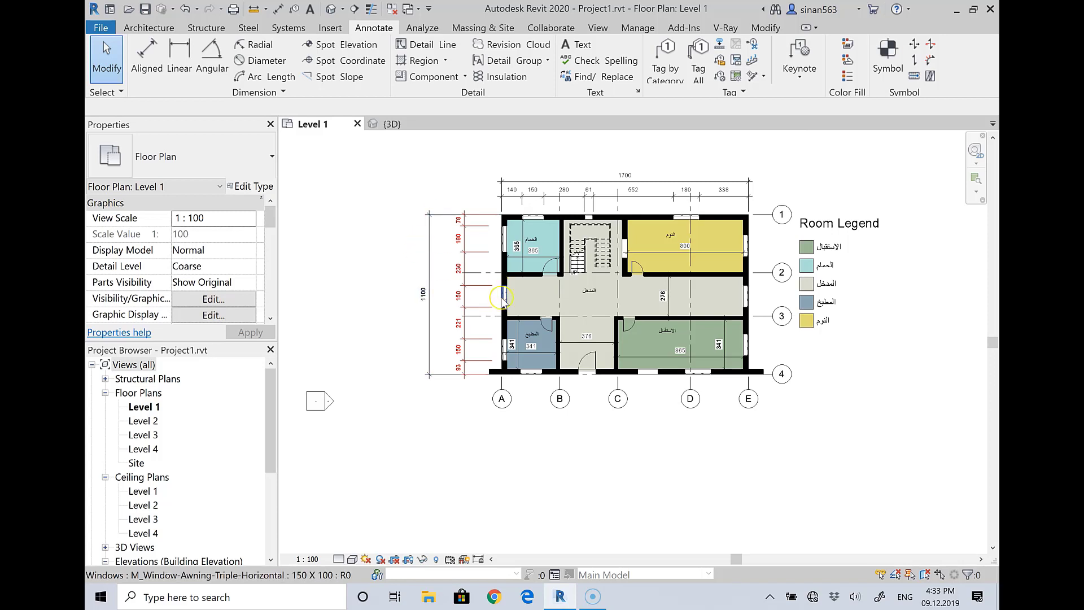
Select the window on the left wall and dismiss its right-click menu without running anything
click(505, 301)
right_click(505, 302)
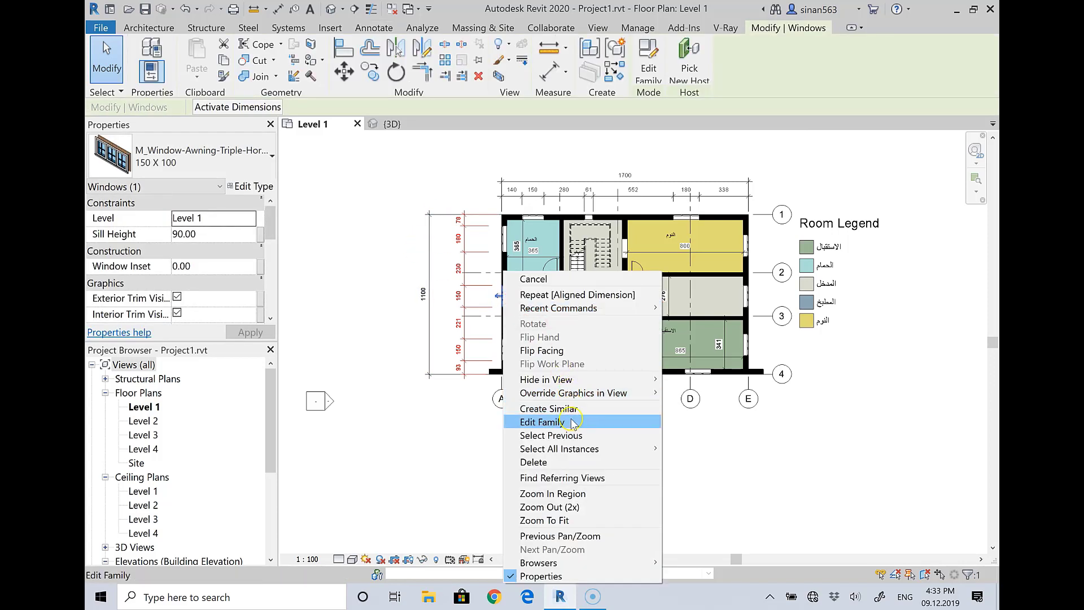
click(885, 432)
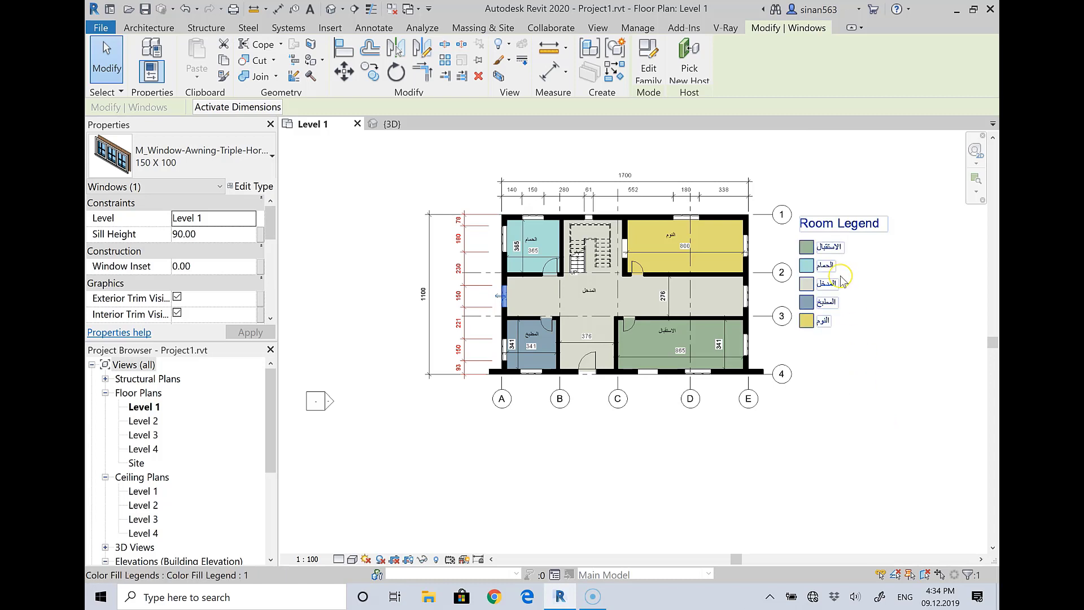
Window-select all 82 elements across the Level 1 plan and bring up the selection Filter
mouse_move(740, 419)
mouse_down()
mouse_move(827, 473)
mouse_move(397, 145)
mouse_up()
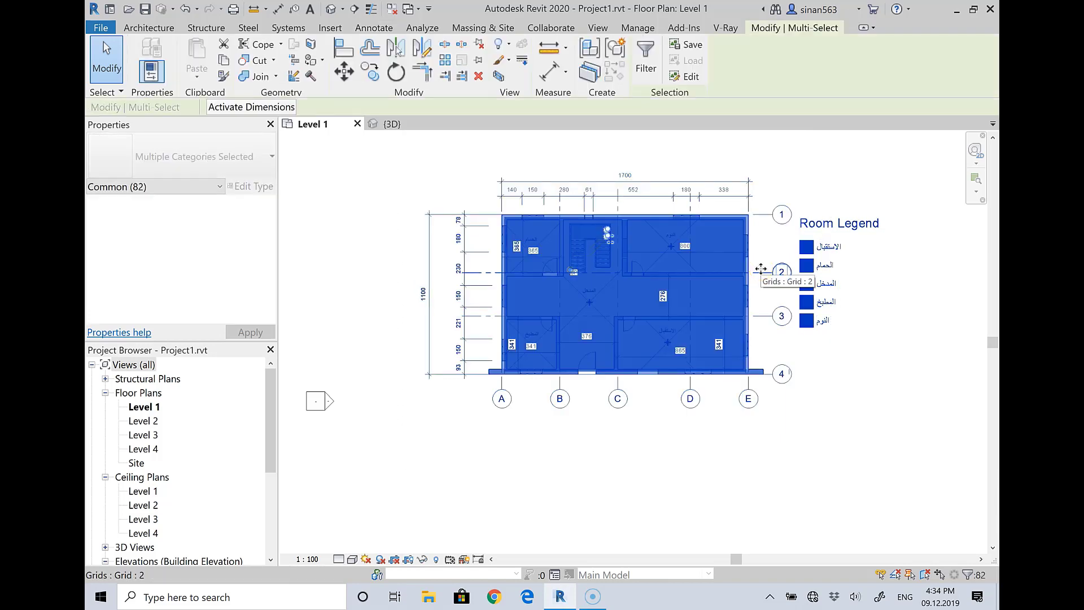
click(644, 83)
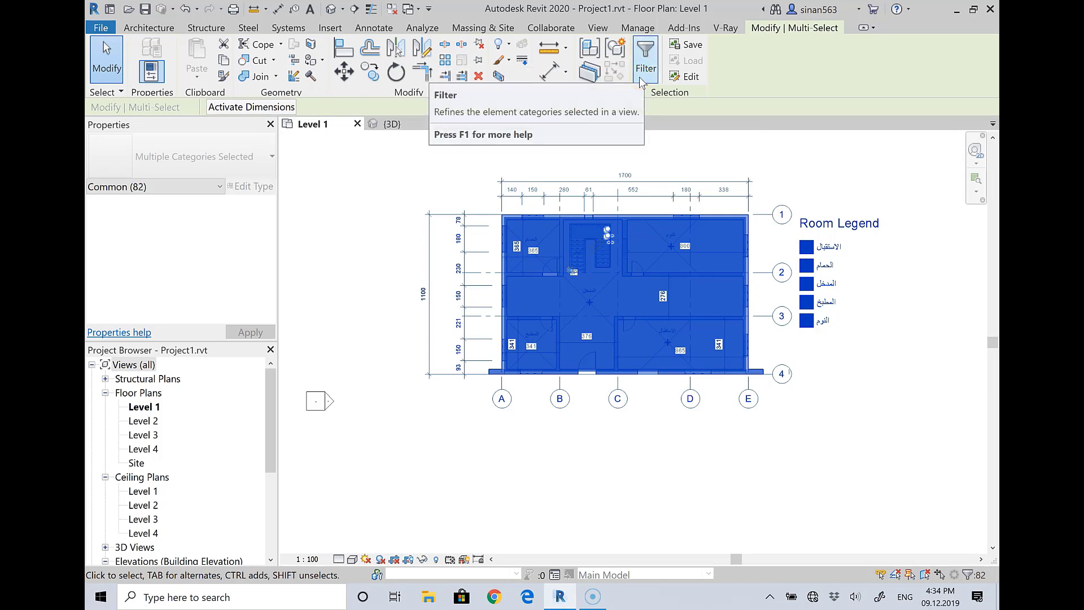
click(640, 79)
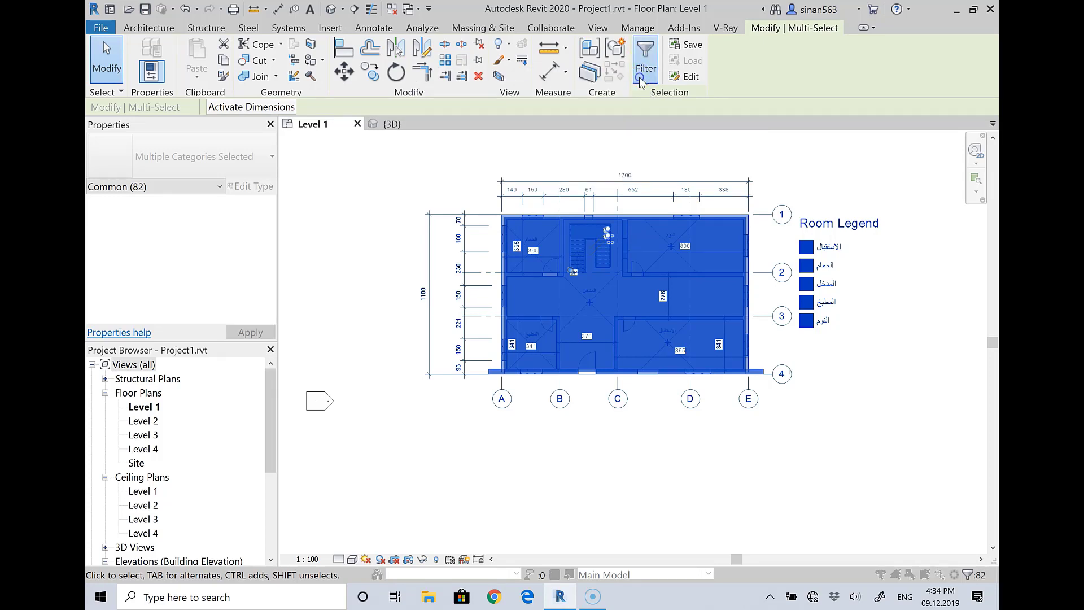
Filter the selection down to only the 13 dimensions
click(614, 237)
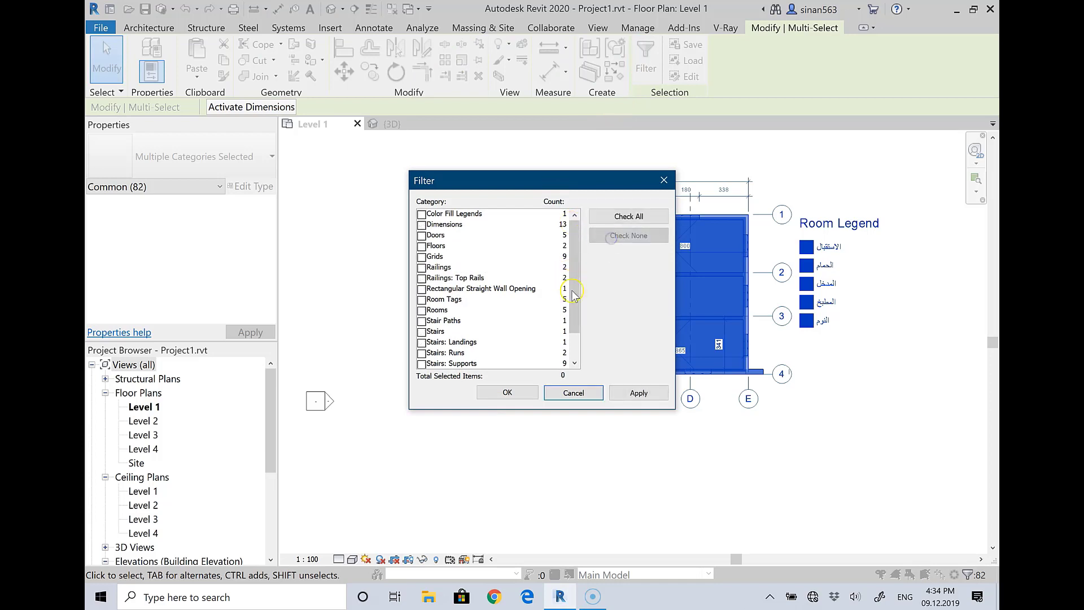
click(422, 225)
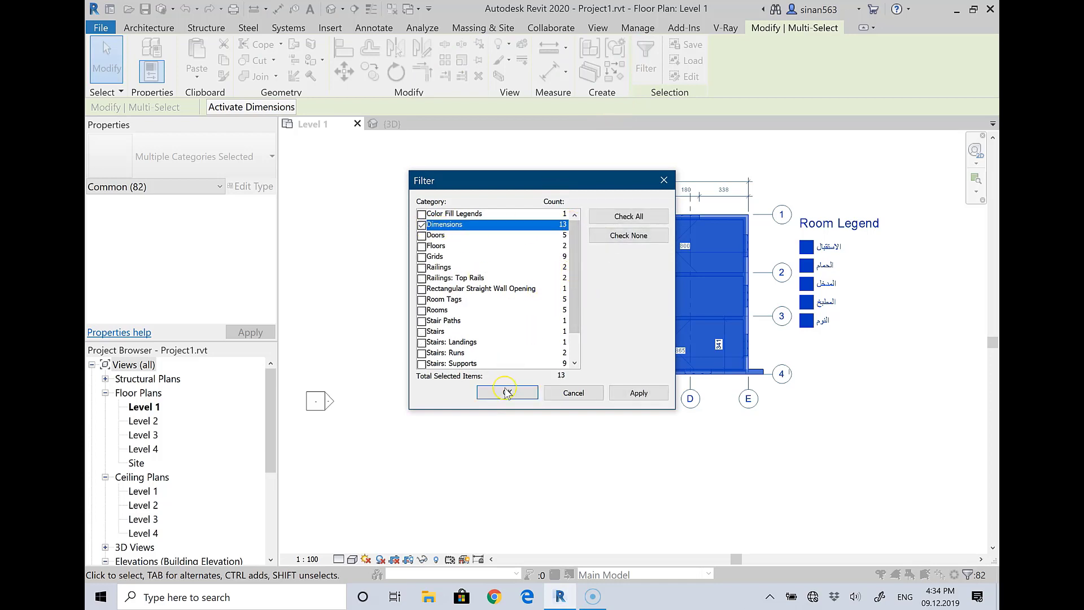
scroll(457, 260, down, 1)
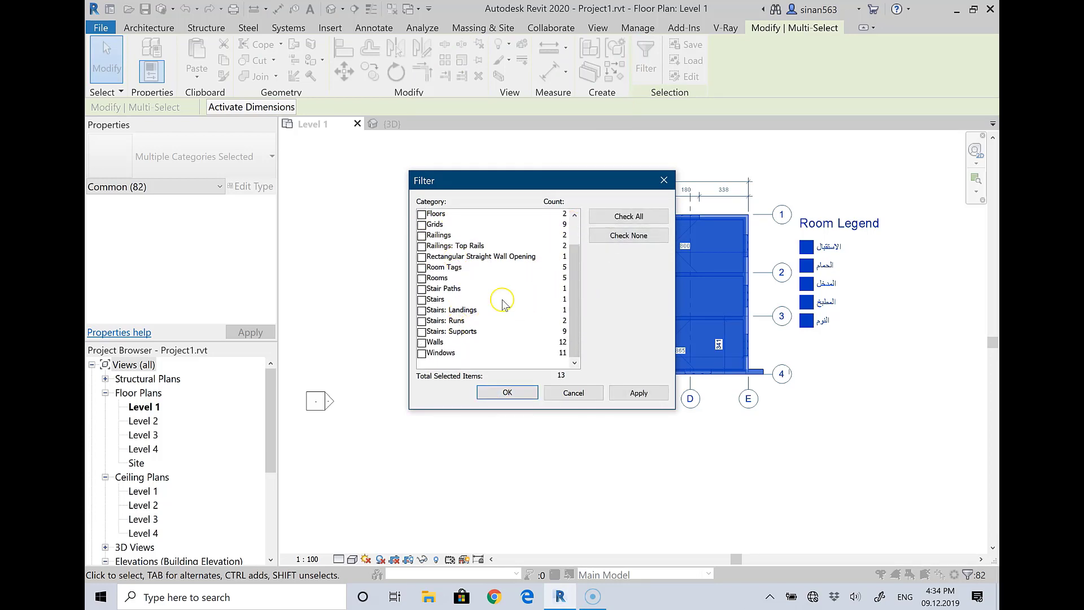
scroll(489, 316, up, 1)
click(505, 395)
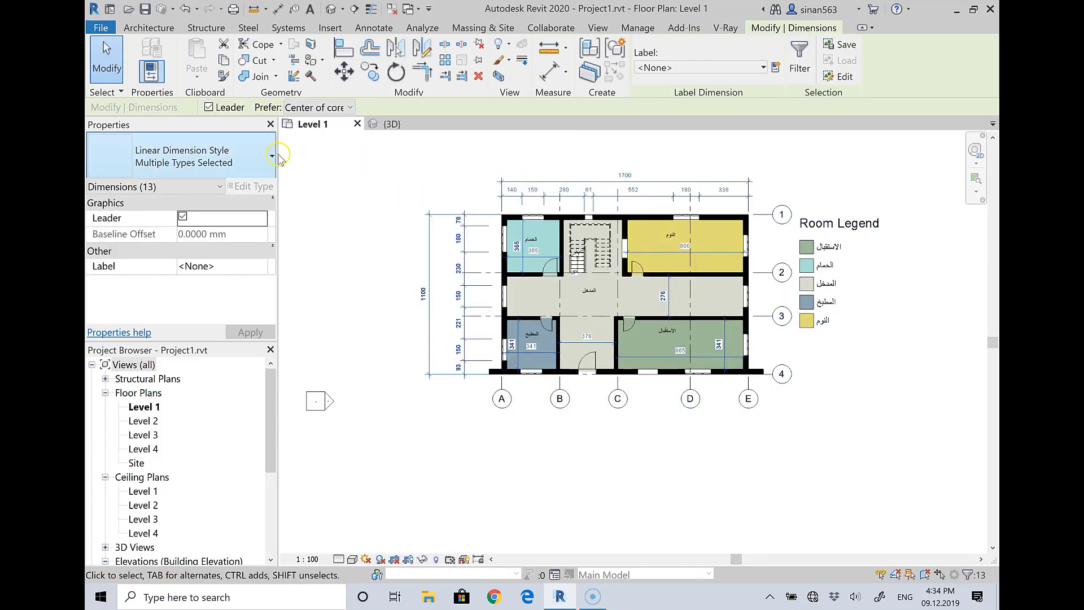
Assign the Mydimension style to the selected dimensions, then clear the selection
click(186, 157)
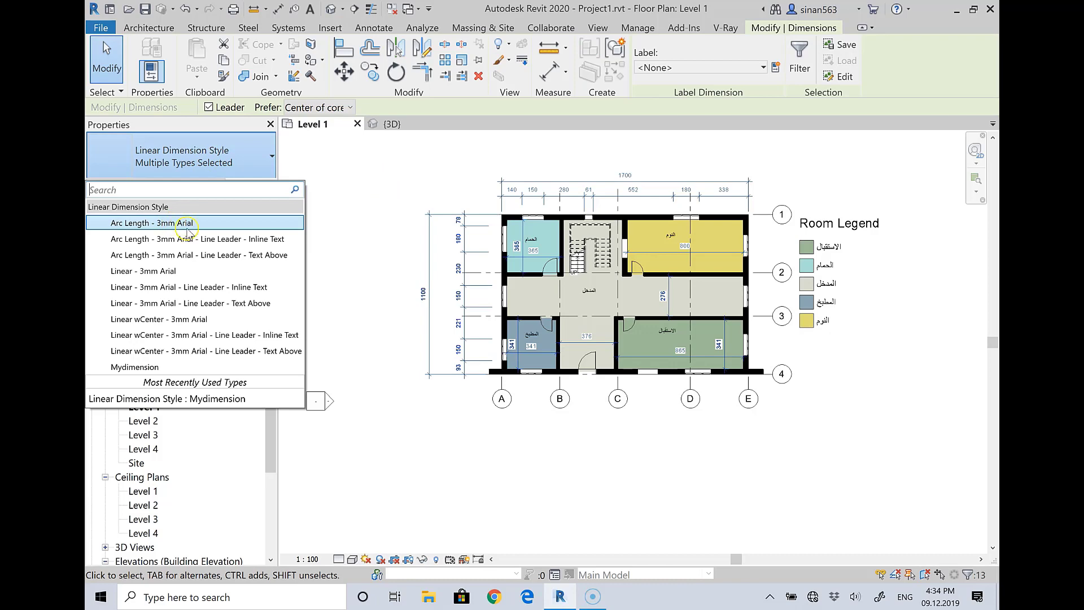
click(126, 368)
click(370, 240)
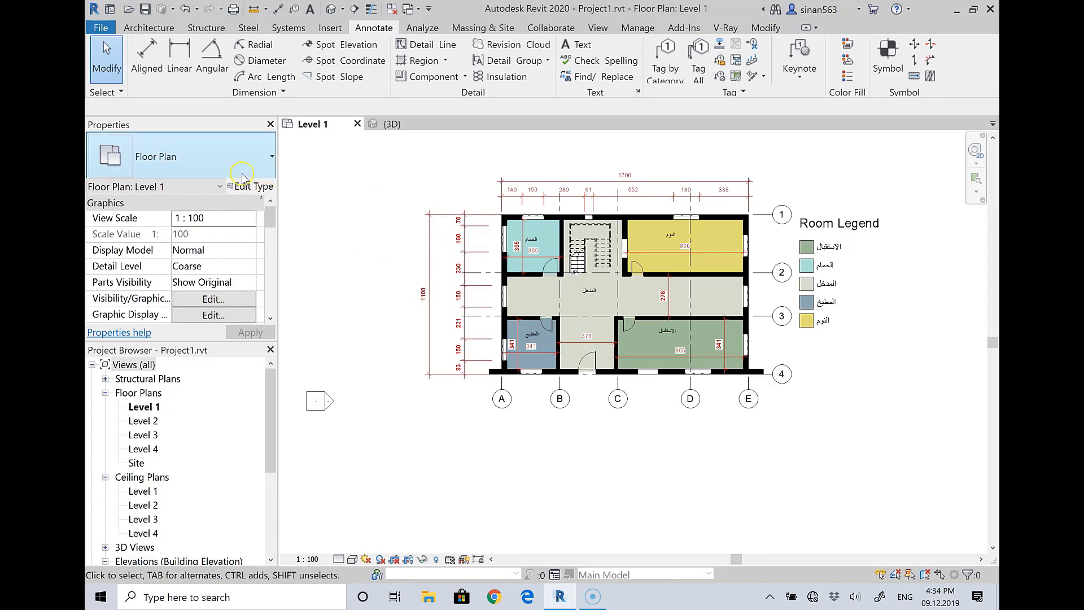
Select the left vertical dimension string and open the Mydimension type properties
click(273, 186)
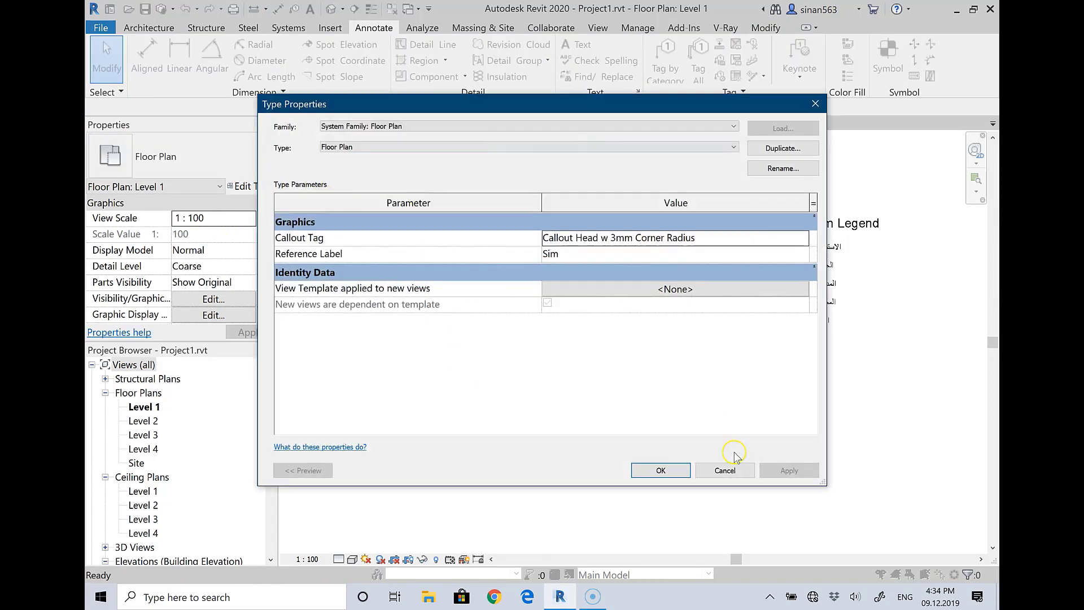
click(722, 466)
click(464, 244)
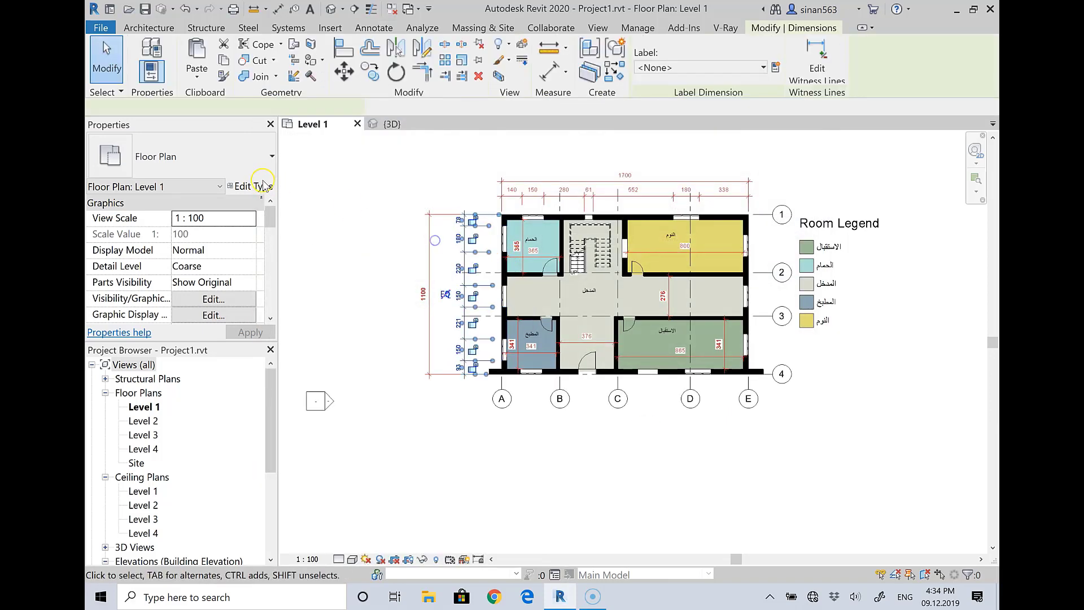
click(252, 188)
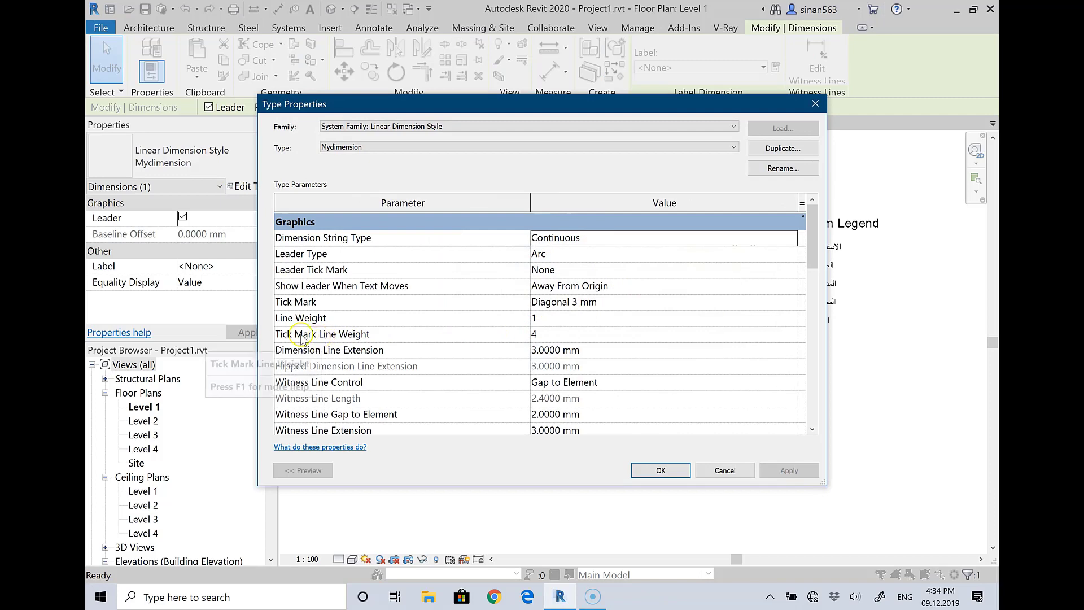
Set the Mydimension Text Size to 5 mm, apply it, and clear the selection
mouse_move(813, 242)
mouse_down()
mouse_move(815, 260)
mouse_move(812, 223)
mouse_move(818, 316)
mouse_up()
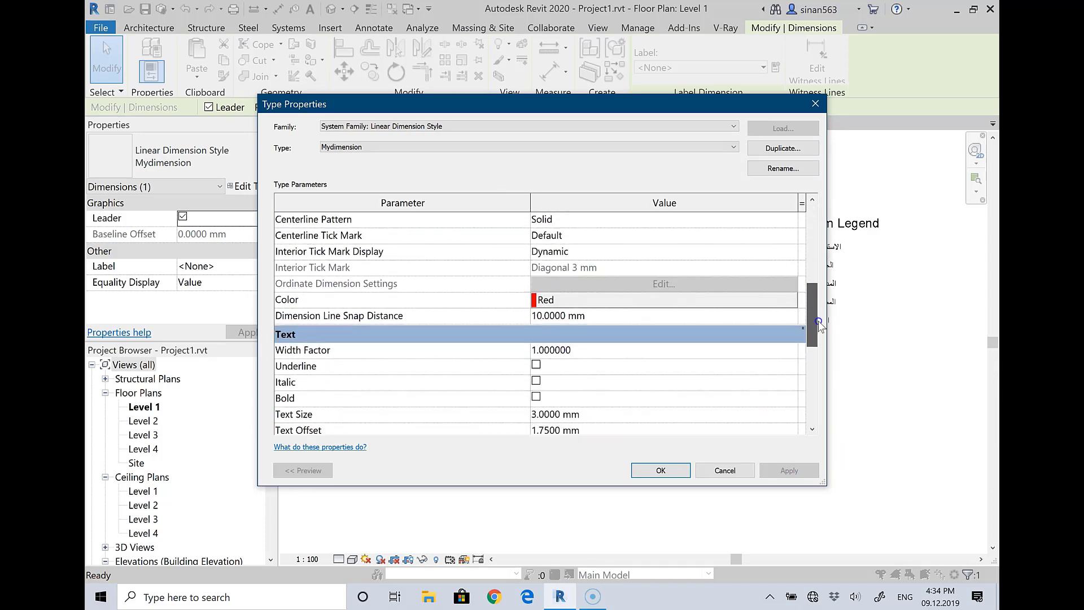
drag(818, 315, 822, 352)
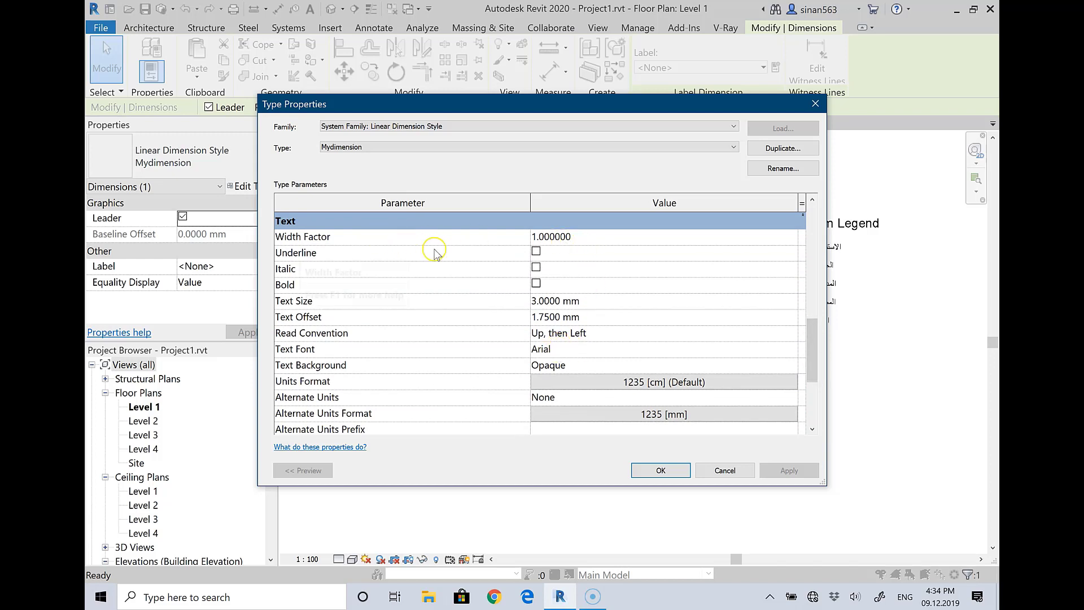
click(603, 304)
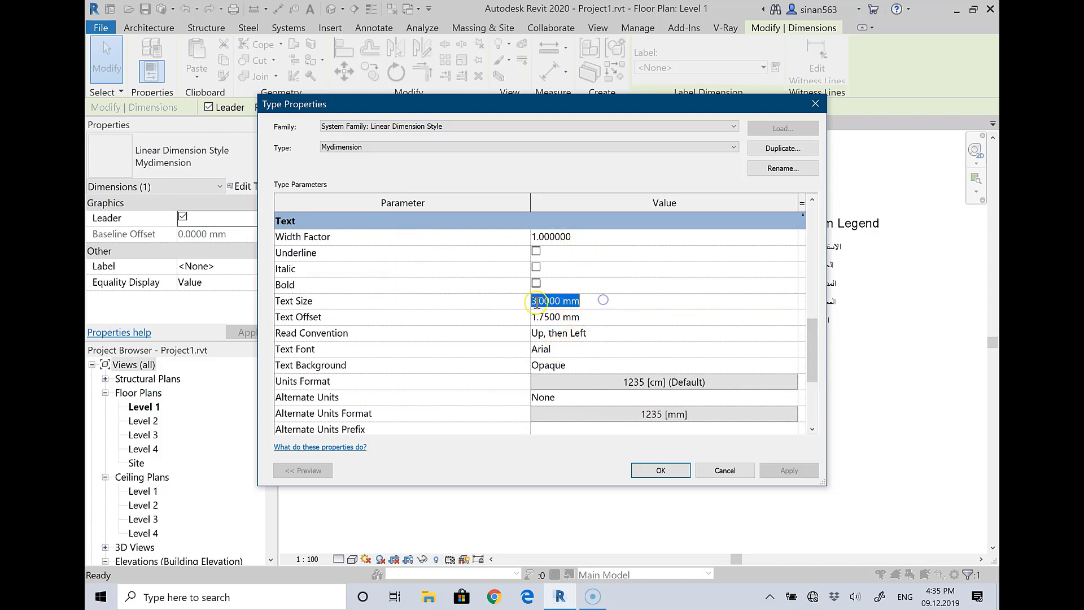
click(534, 303)
text(5)
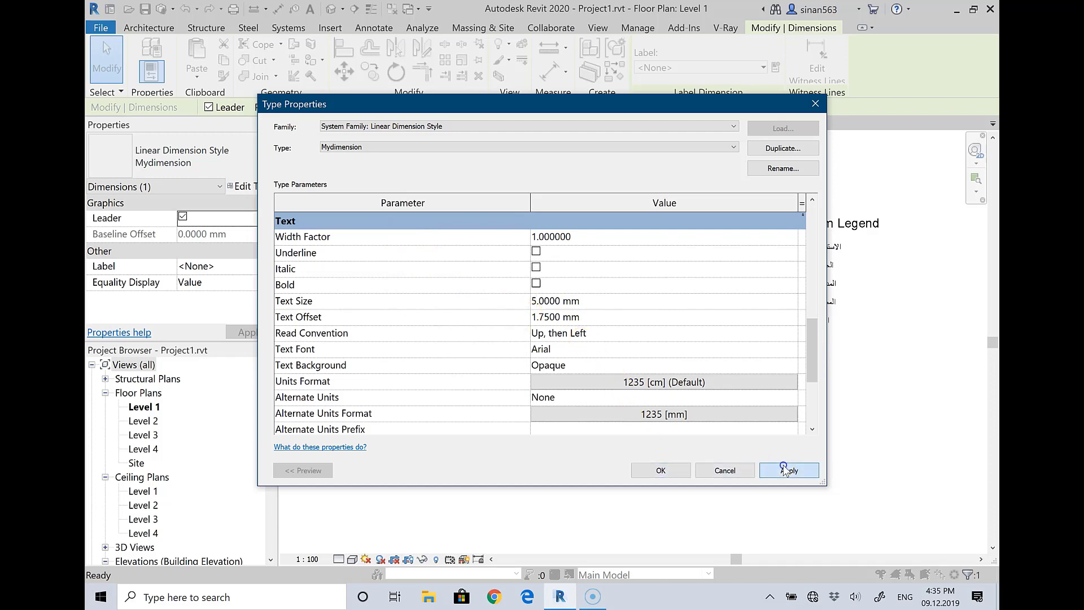
click(789, 471)
click(660, 470)
click(410, 355)
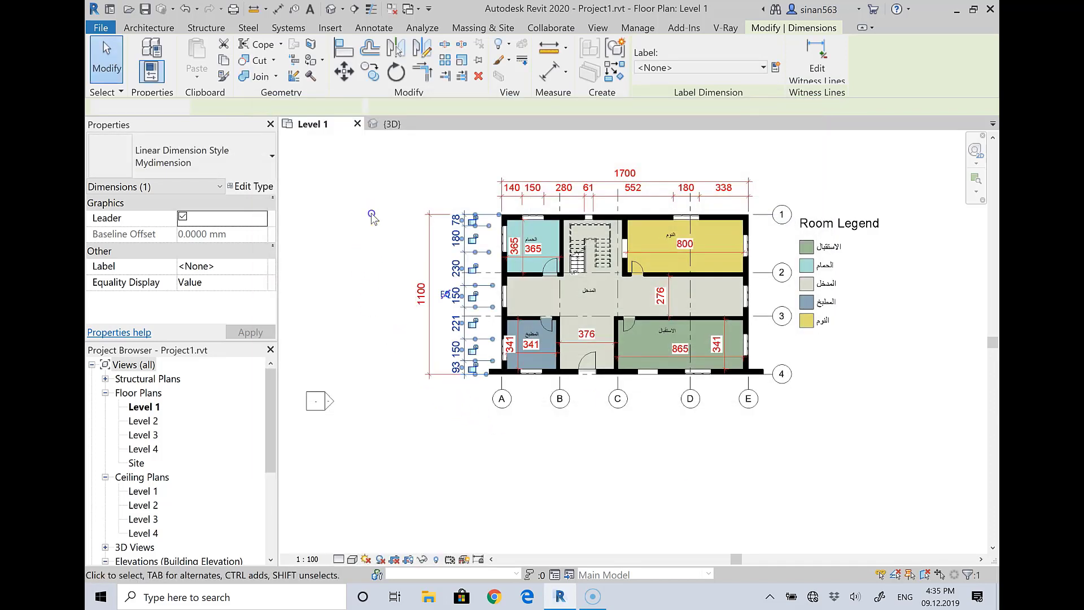
key(Escape)
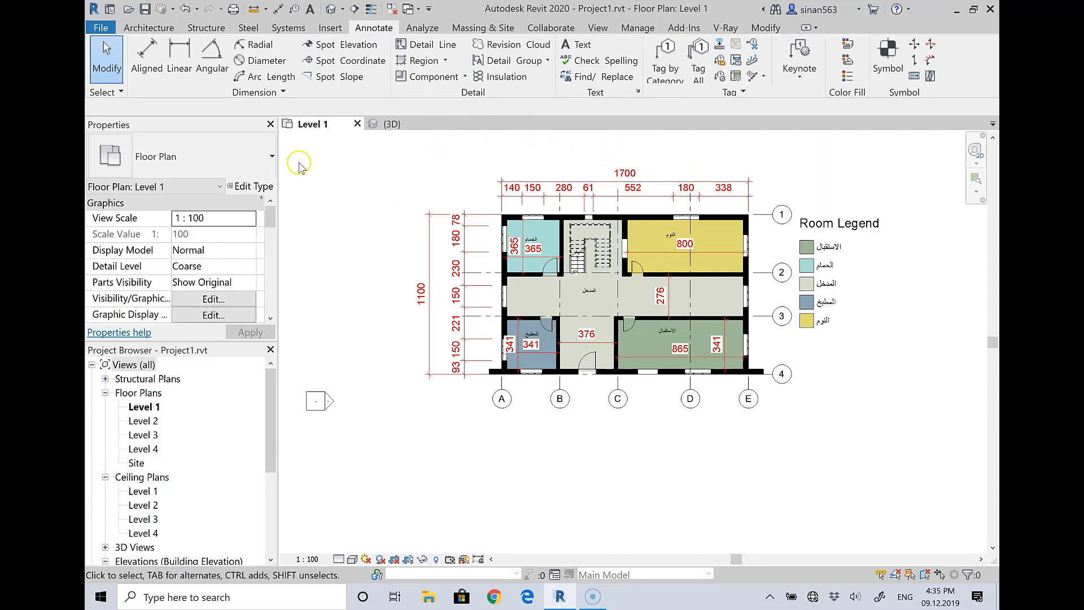
Select the 1100 overall dimension and reach the Mydimension Units Format settings
click(426, 229)
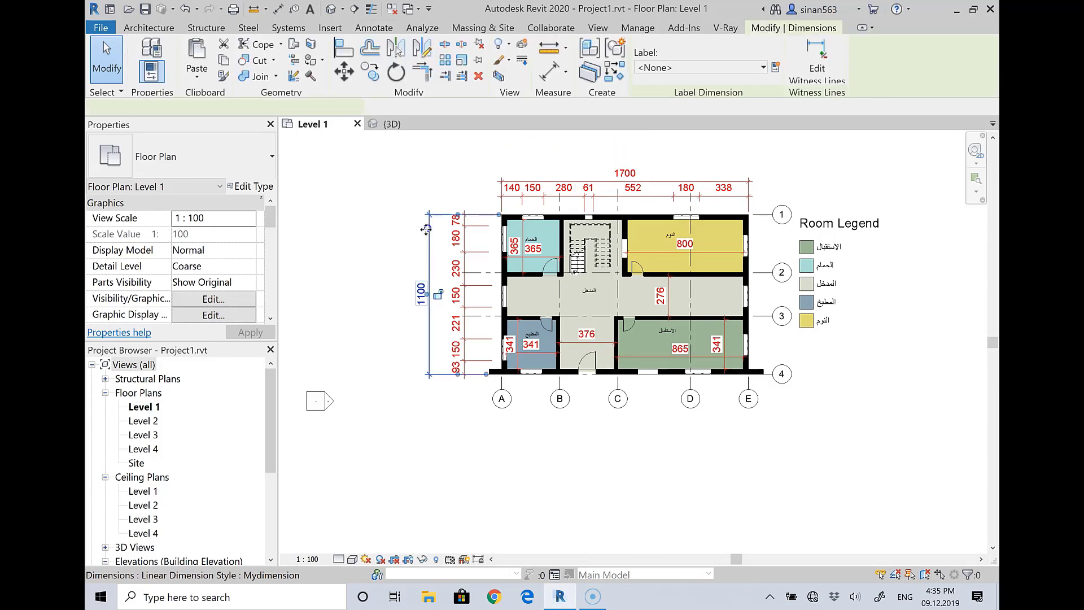
click(248, 187)
scroll(697, 356, down, 5)
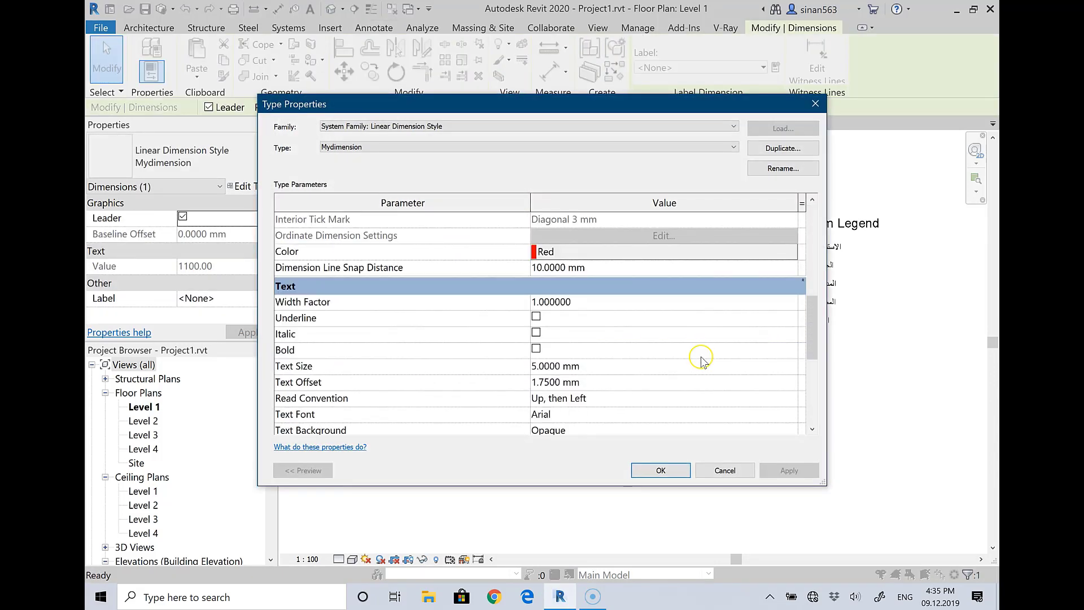
scroll(598, 366, down, 2)
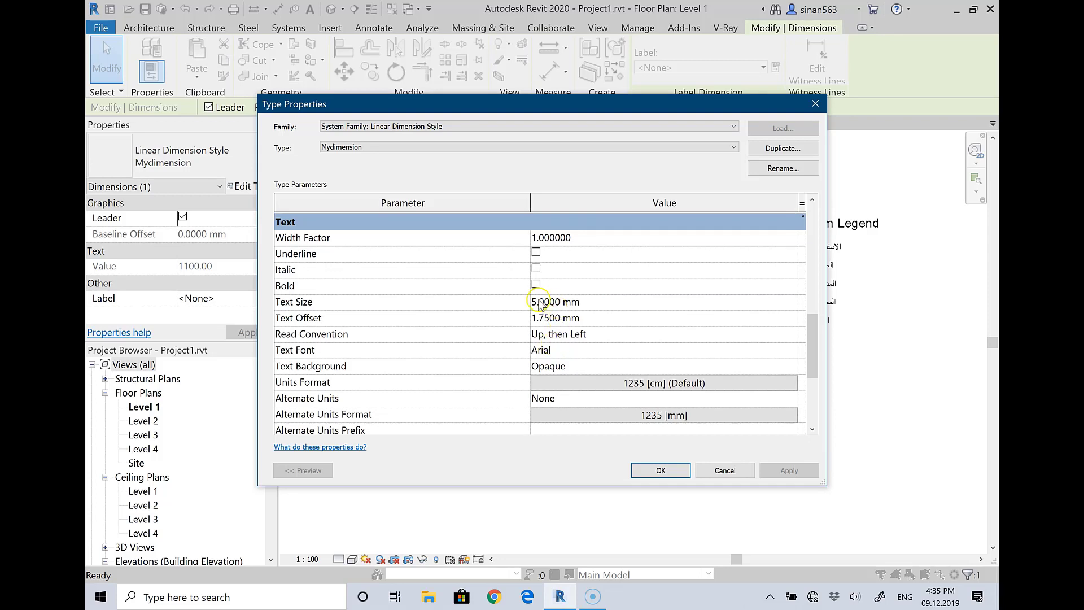
scroll(440, 305, down, 1)
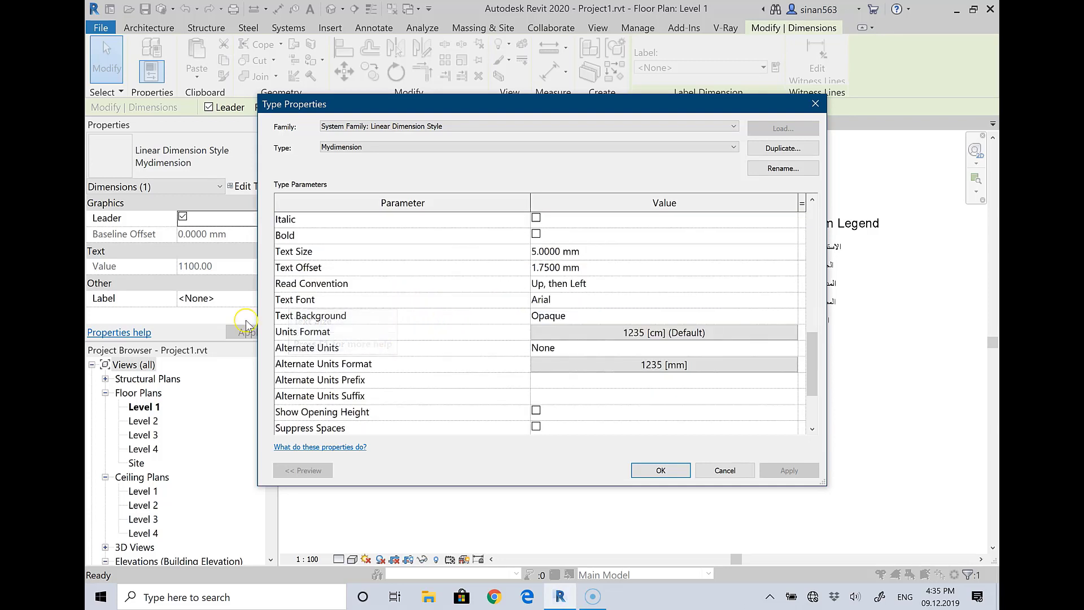
click(655, 333)
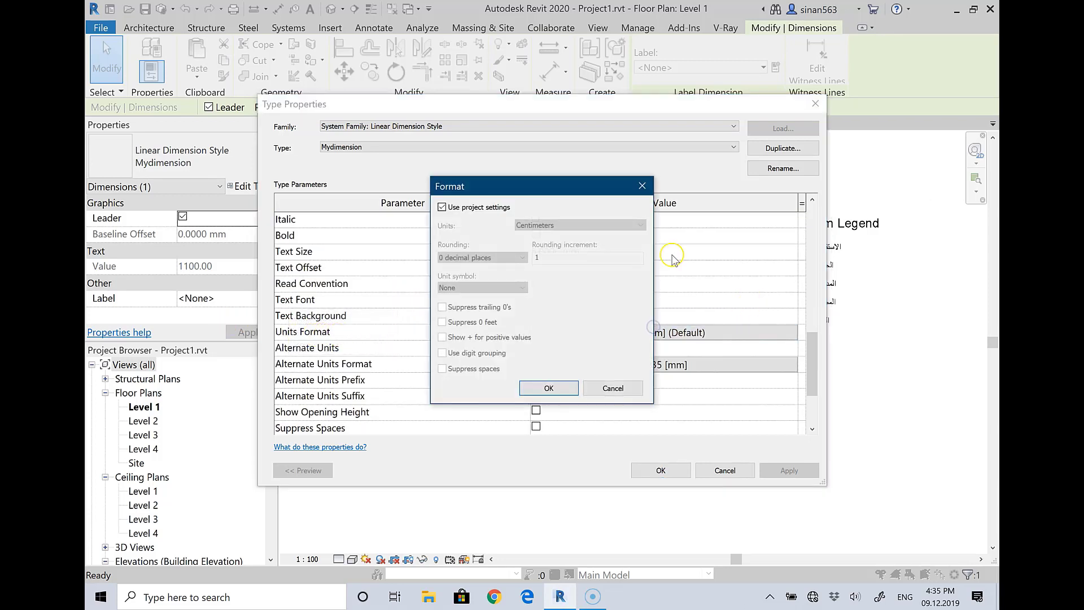
Stop using project unit settings and switch Mydimension units to Meters, then save
click(466, 209)
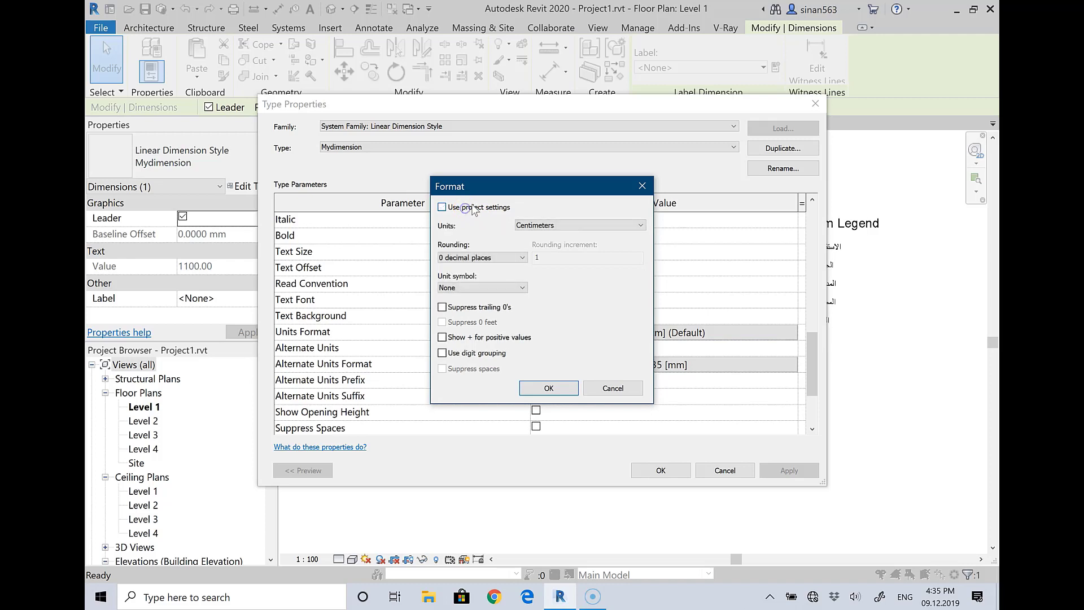
click(591, 225)
click(474, 210)
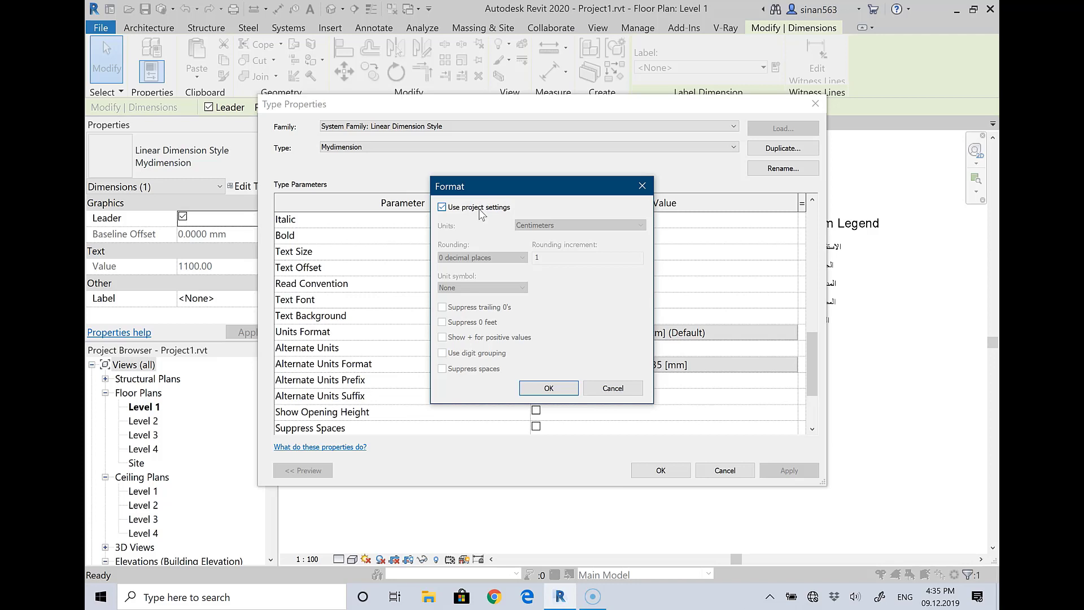
click(480, 210)
click(541, 225)
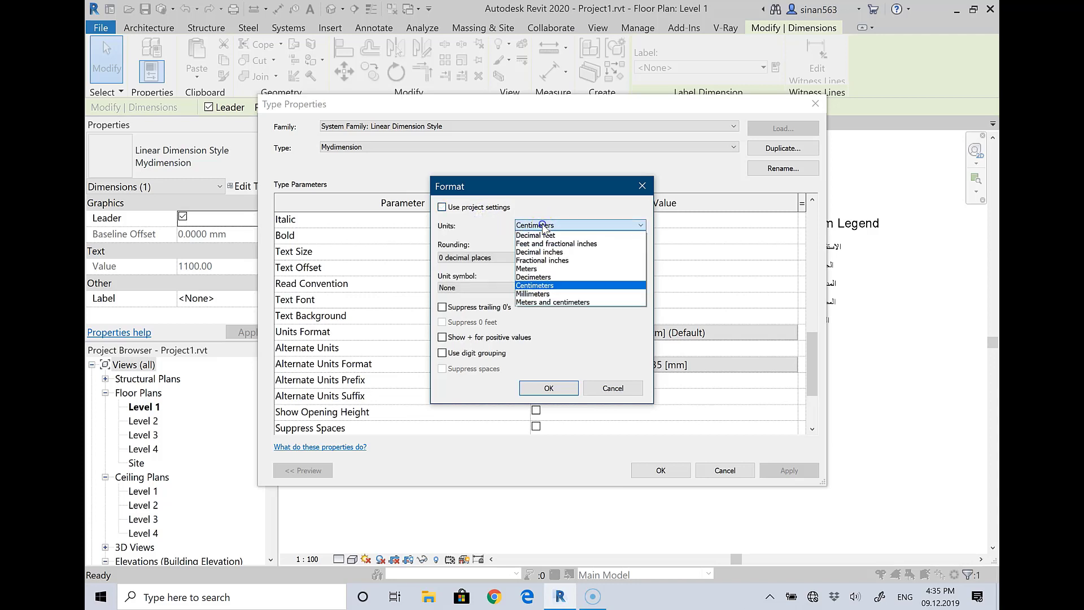
click(549, 270)
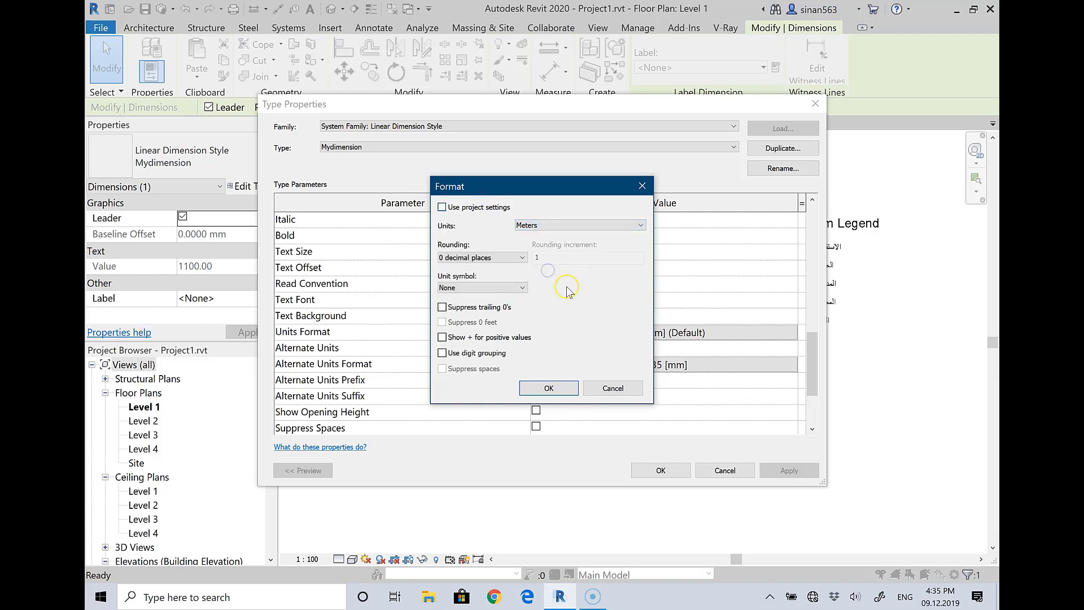
click(553, 387)
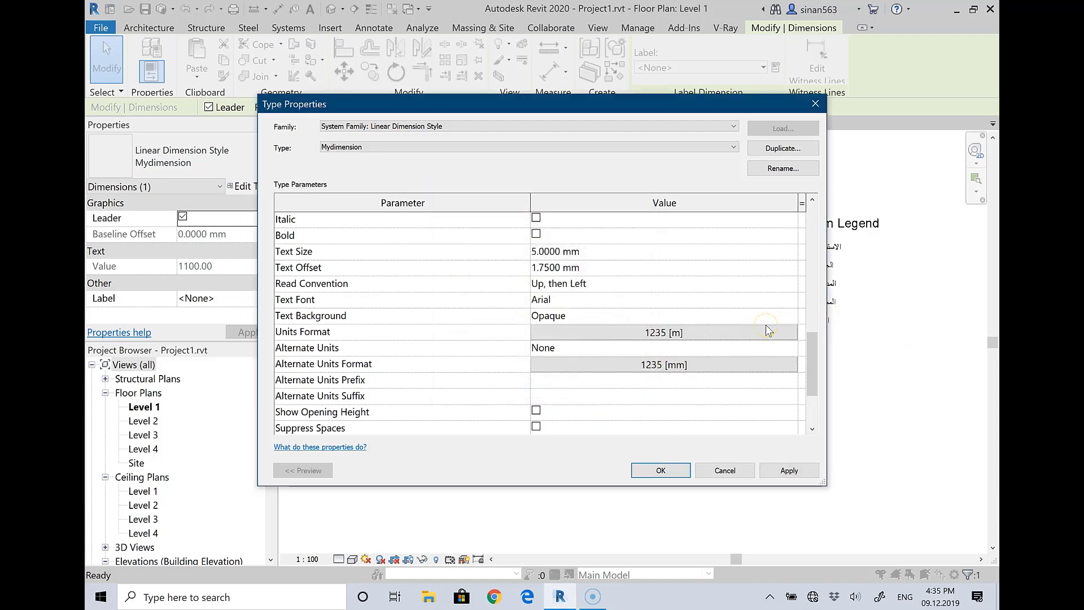
click(661, 471)
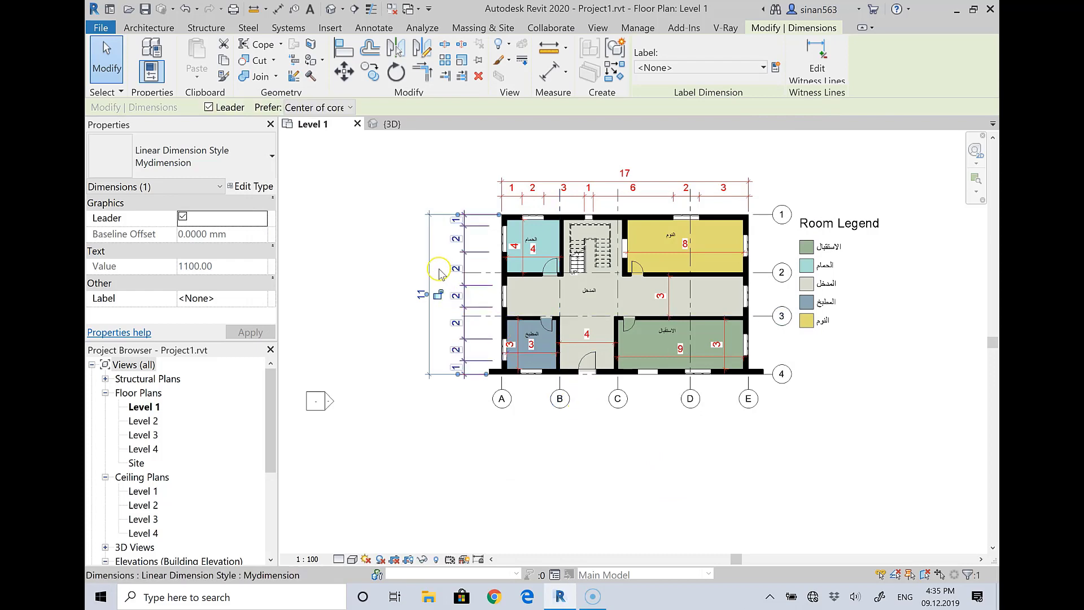
Set Mydimension's Units Format rounding to 2 decimal places, so dimensions read 17.00
click(263, 195)
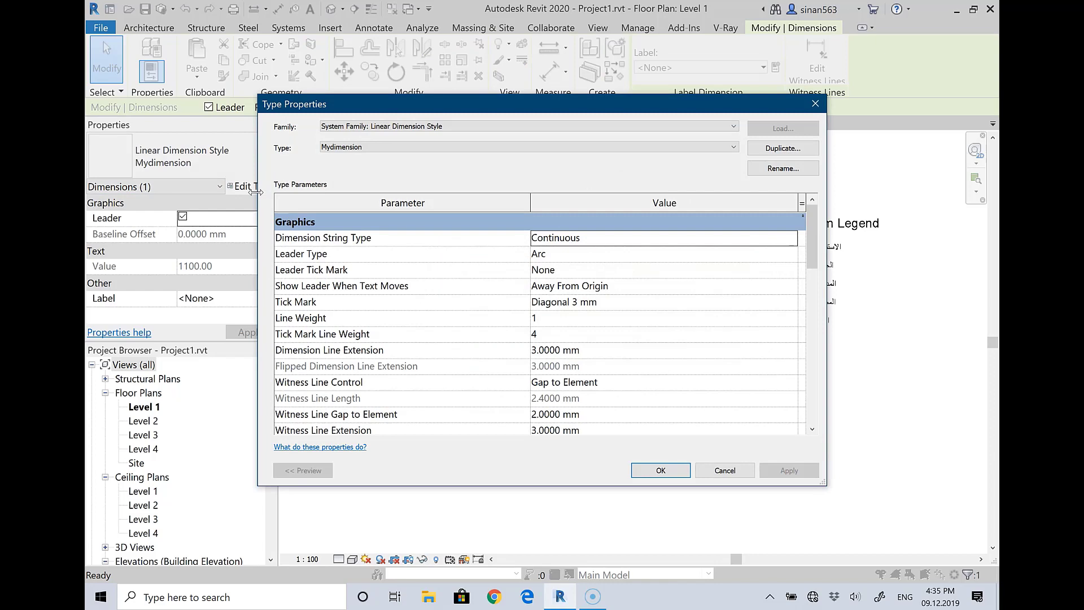
scroll(595, 315, down, 4)
scroll(593, 315, down, 3)
scroll(597, 316, down, 2)
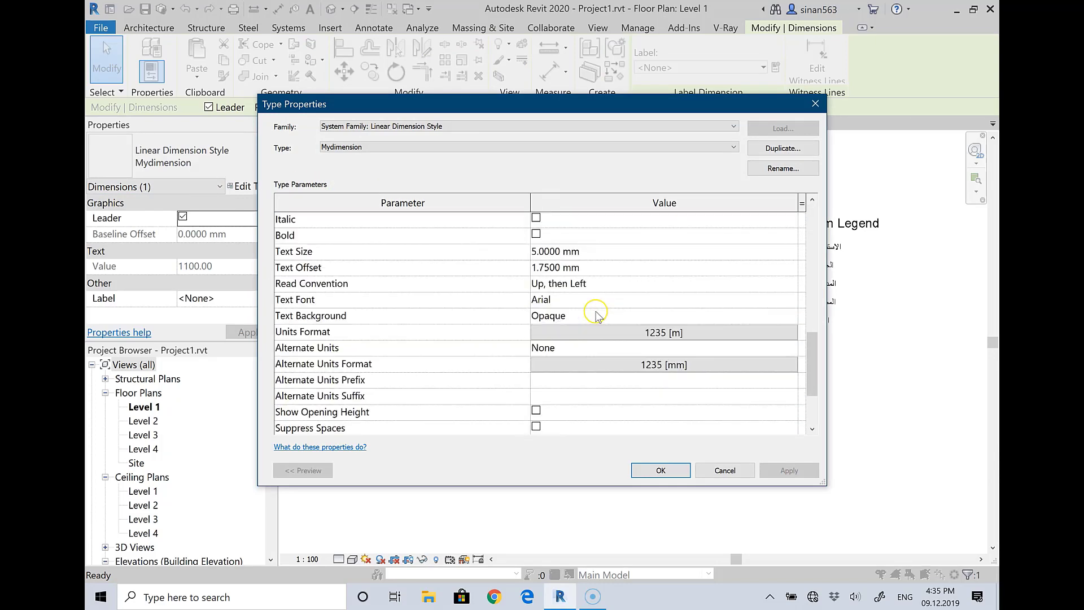
click(627, 335)
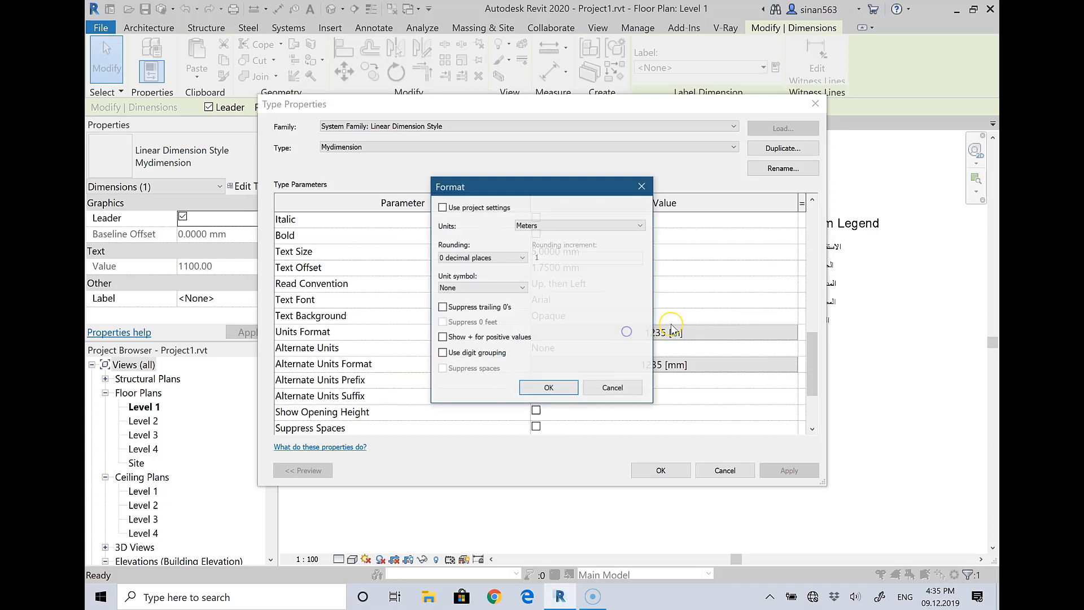
click(469, 258)
click(465, 310)
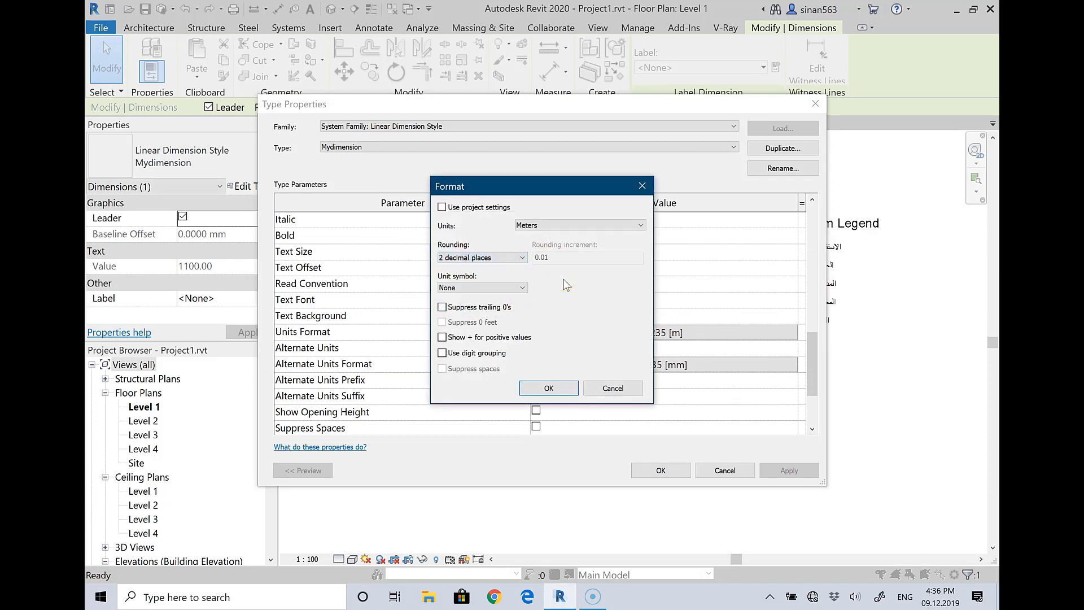
click(548, 388)
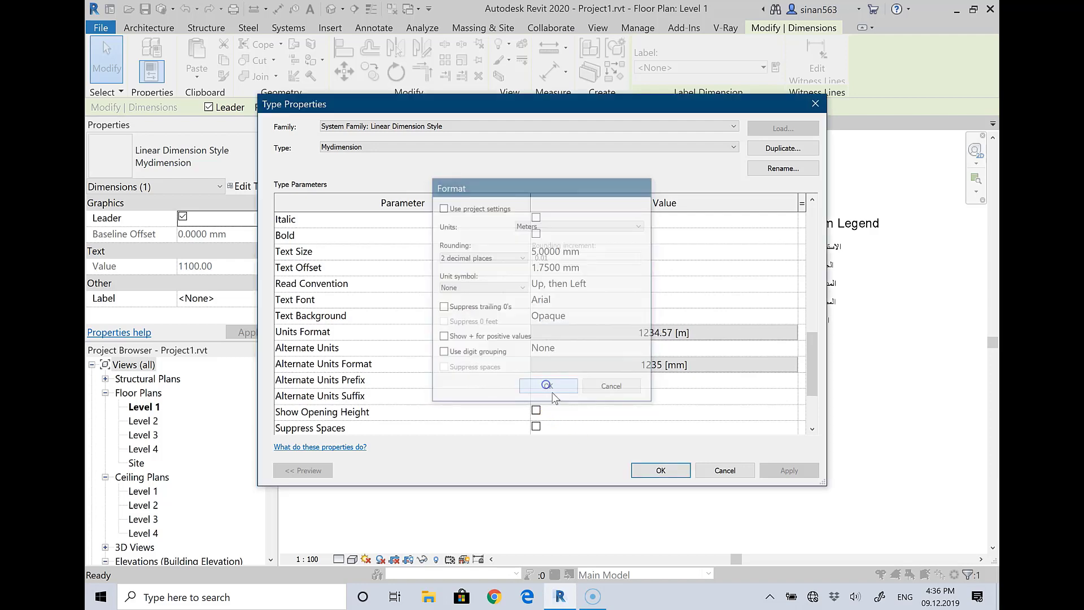
click(634, 470)
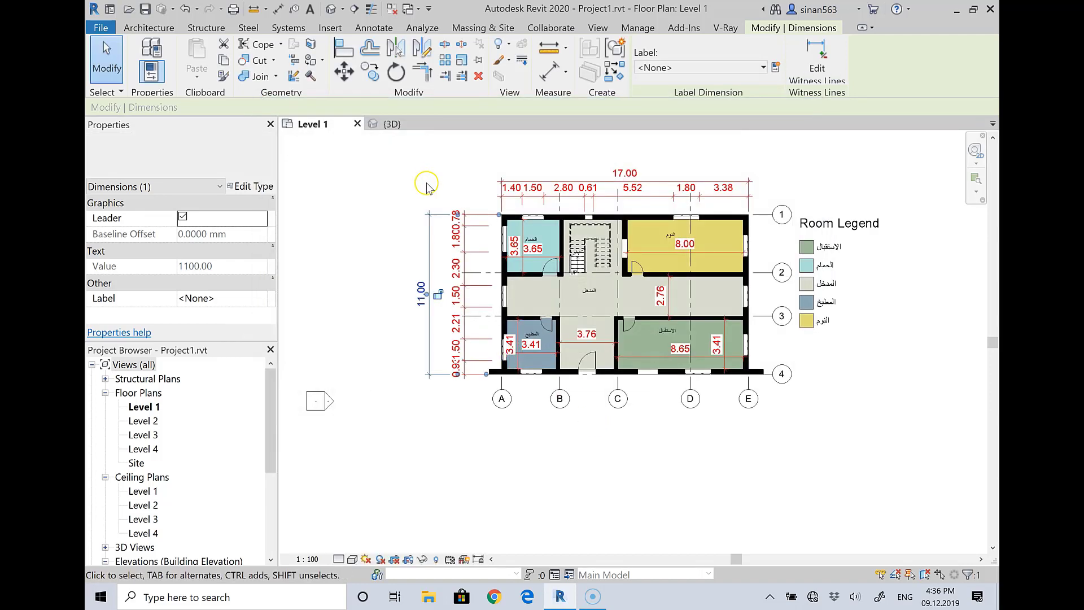
Reduce the Mydimension Text Size through the 11.00 overall dimension's type properties
scroll(460, 214, up, 2)
click(501, 179)
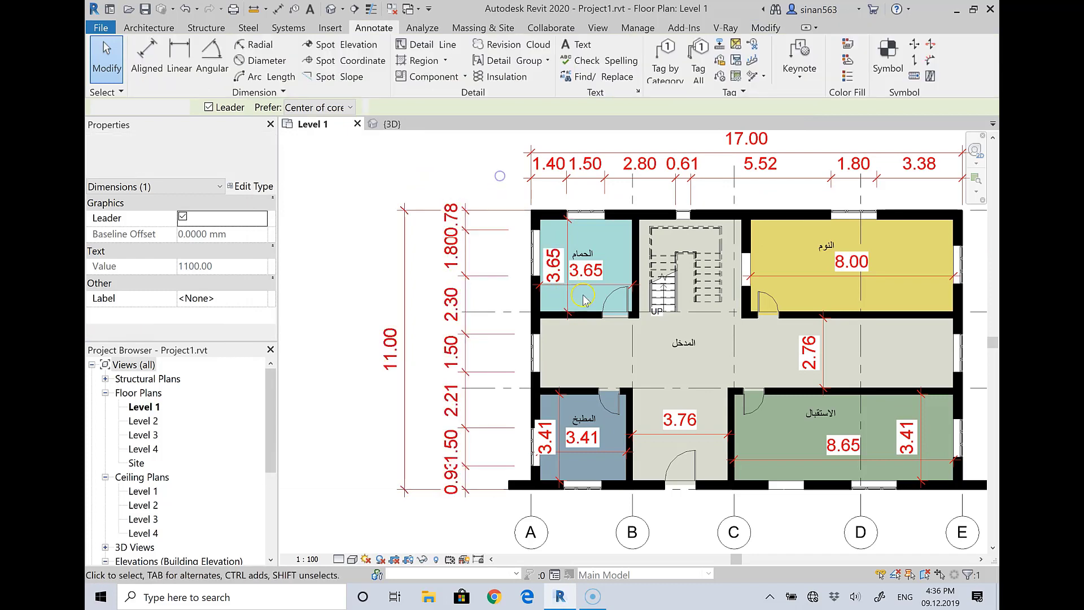
key(Escape)
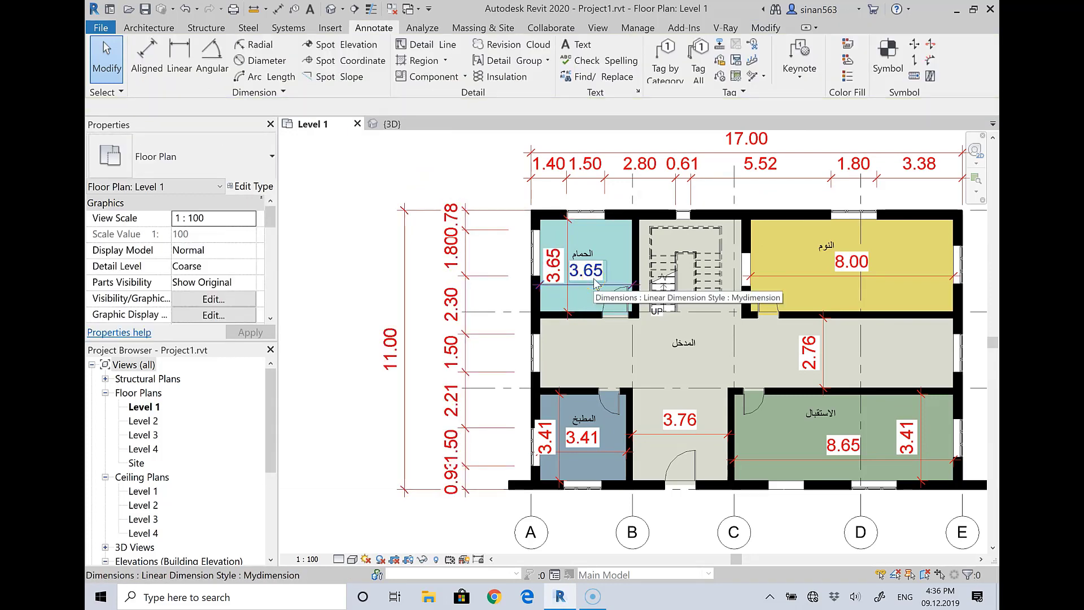
click(399, 248)
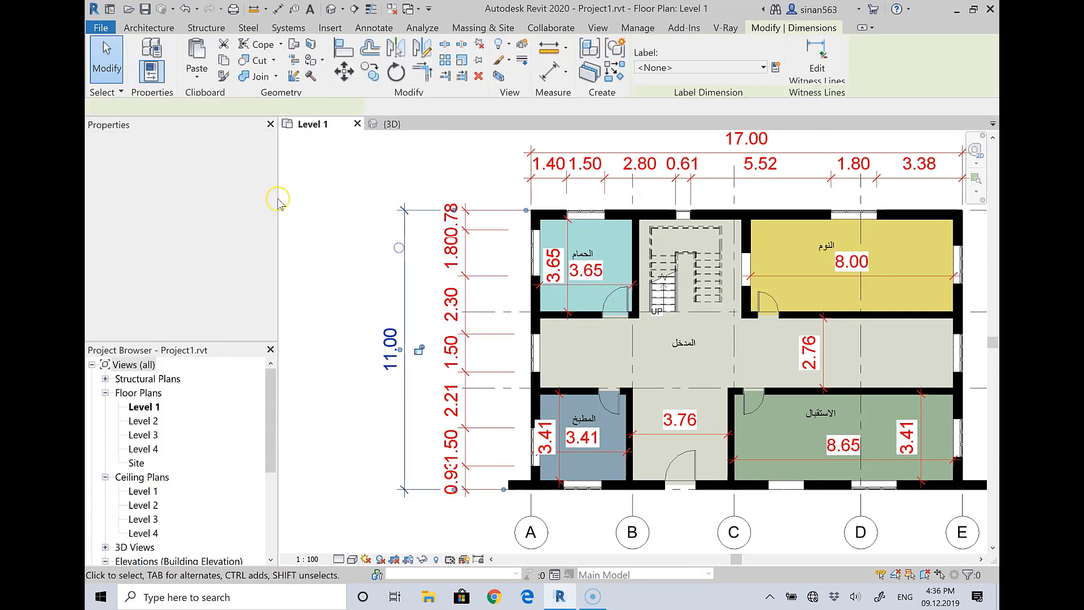
click(250, 187)
scroll(635, 312, down, 4)
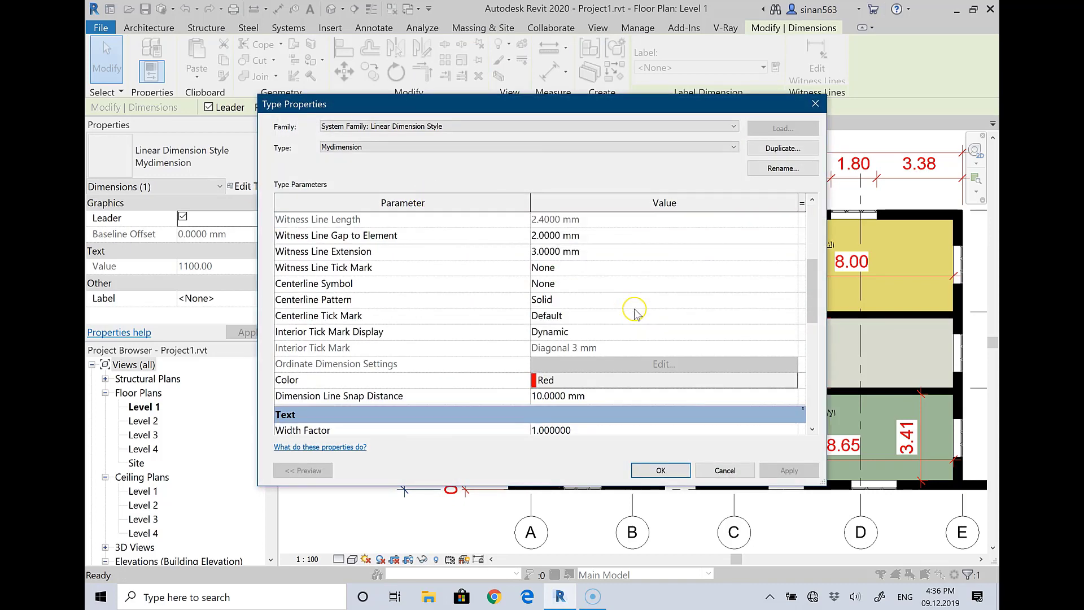
scroll(635, 312, down, 3)
scroll(629, 310, down, 2)
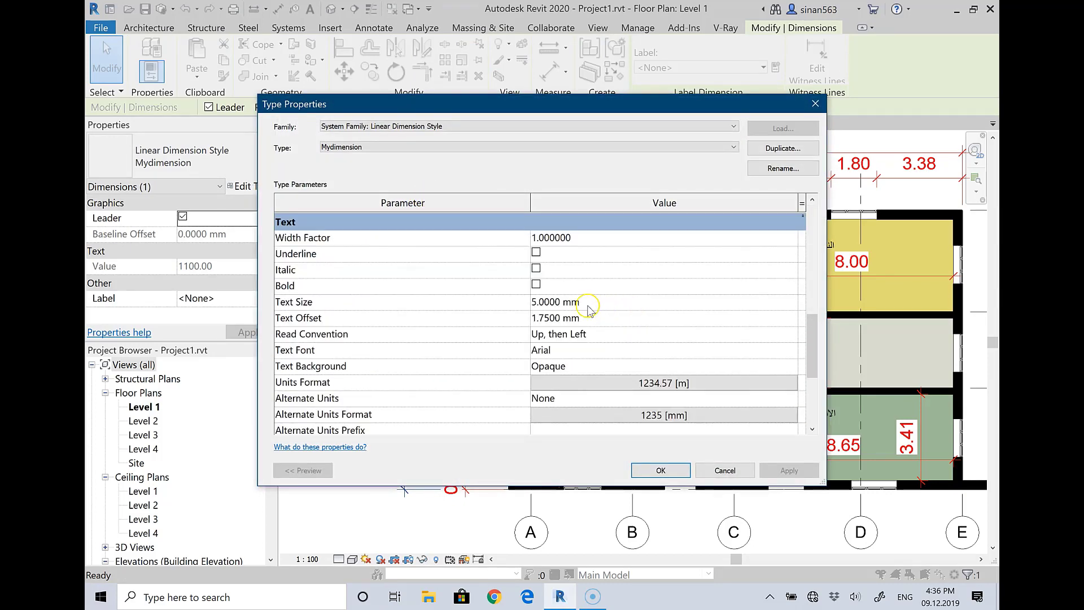
click(537, 301)
click(664, 464)
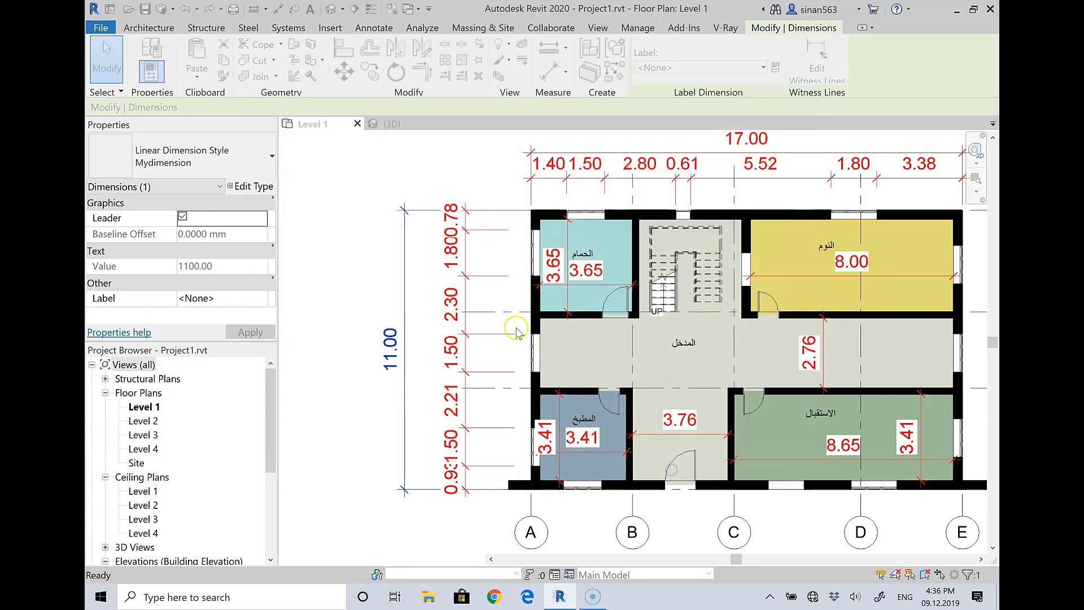
Reframe the view to show the whole dimensioned plan, including the 17.00 overall dimension
click(362, 189)
scroll(361, 244, down, 1)
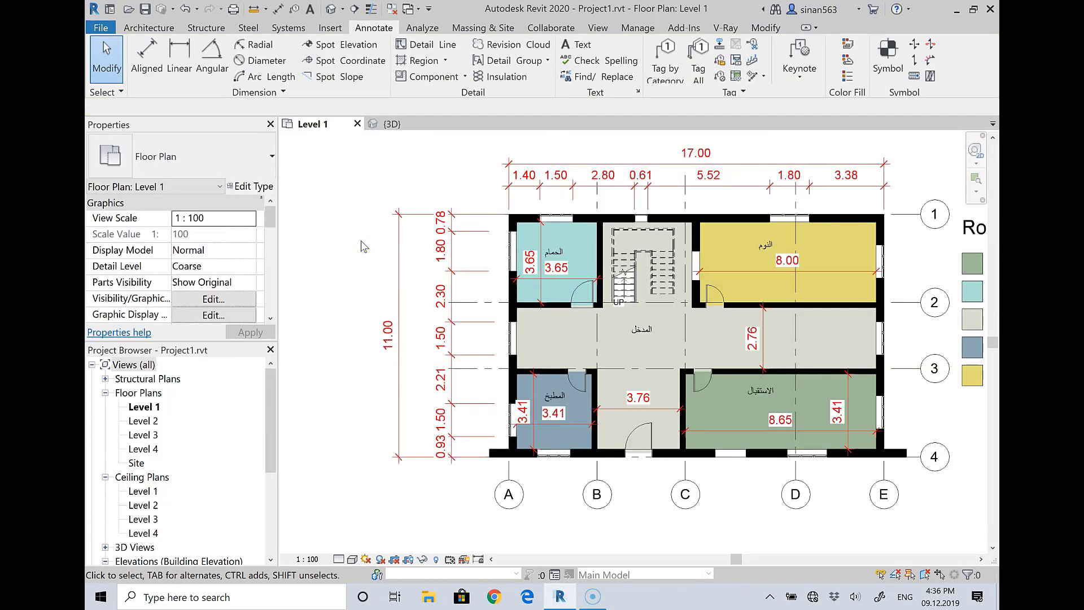
scroll(407, 226, down, 1)
middle_drag(468, 163, 457, 199)
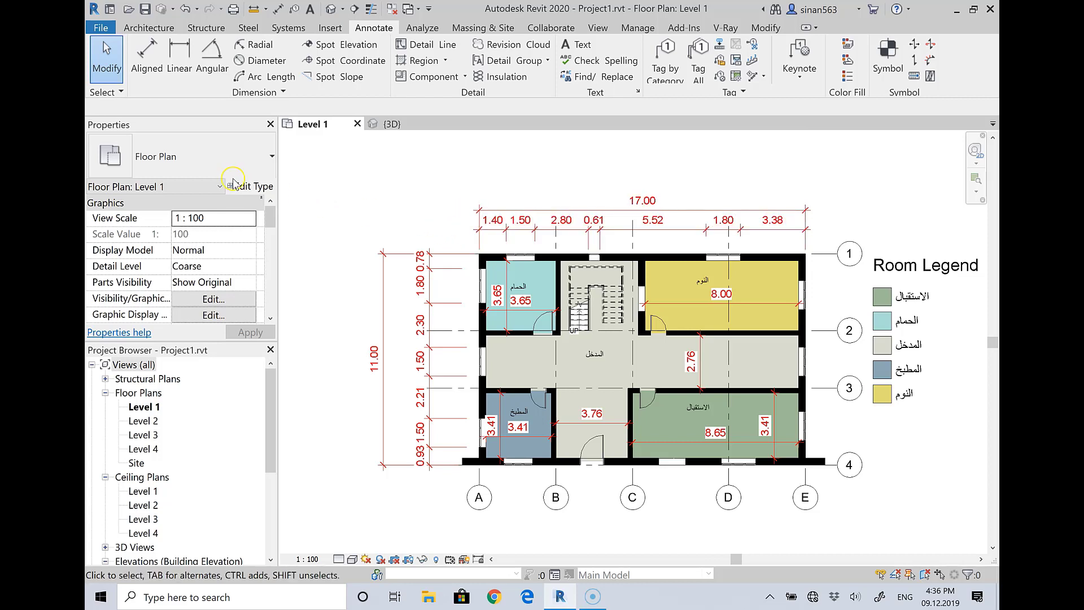
click(519, 209)
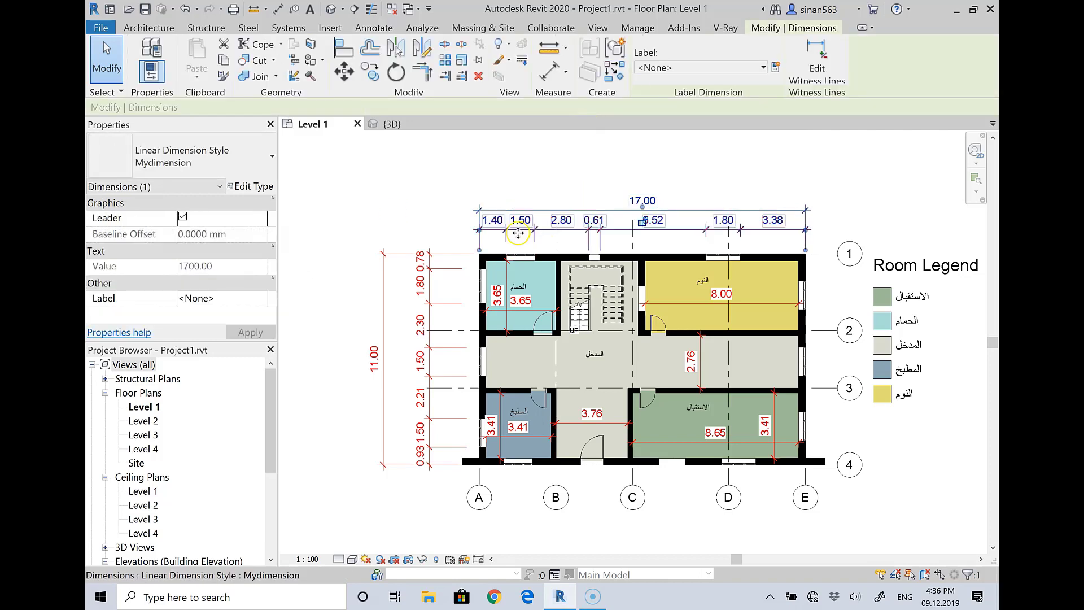
click(364, 176)
Try a crossing selection and filter, abandon it, then check the 11.00 and 8.65 dimensions
click(535, 208)
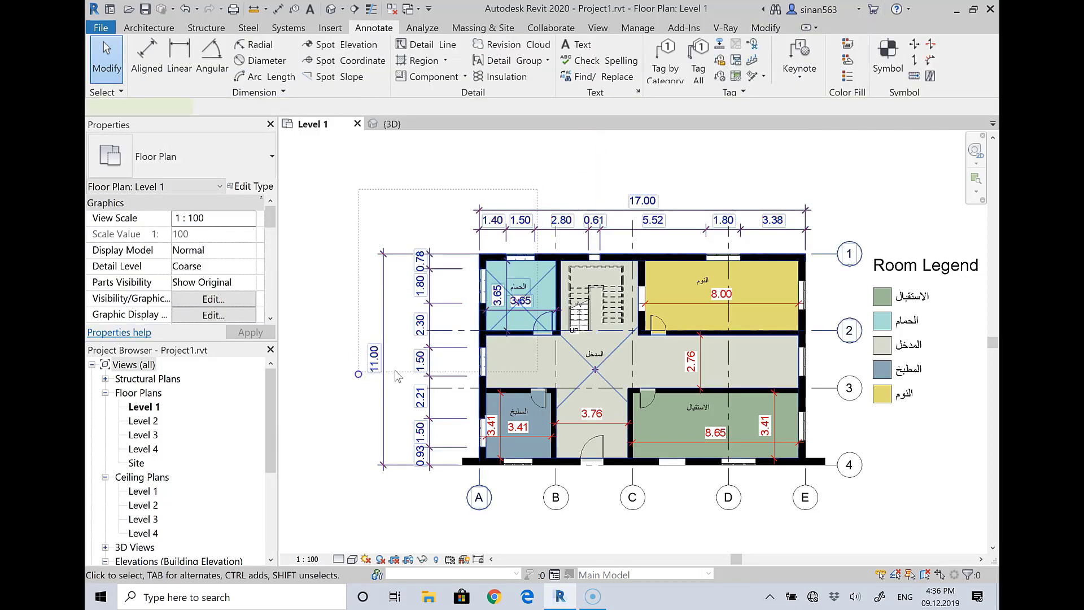
drag(361, 189, 818, 474)
click(645, 56)
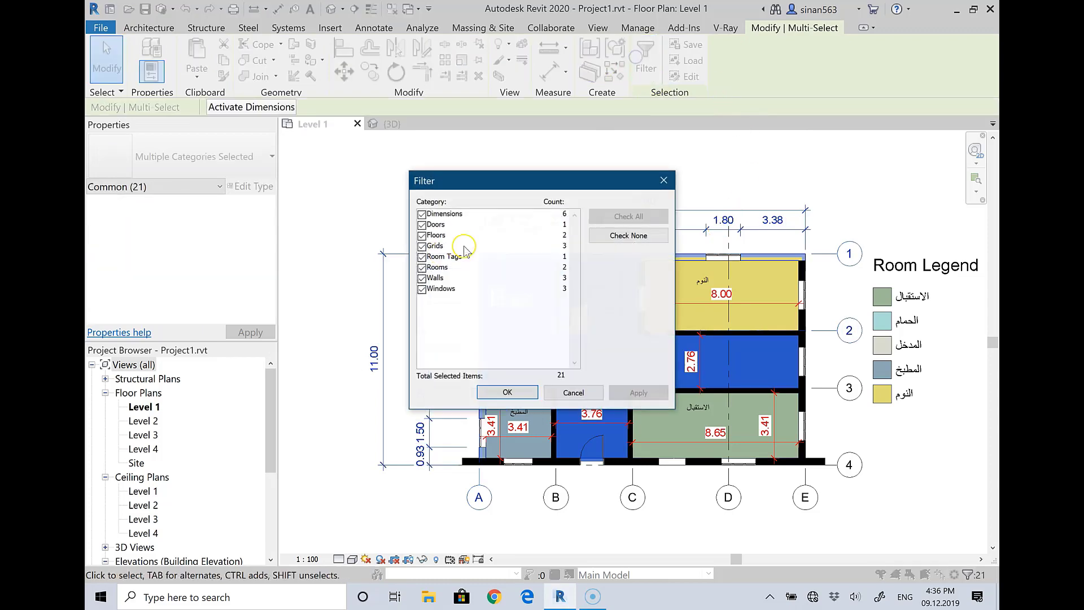
click(628, 235)
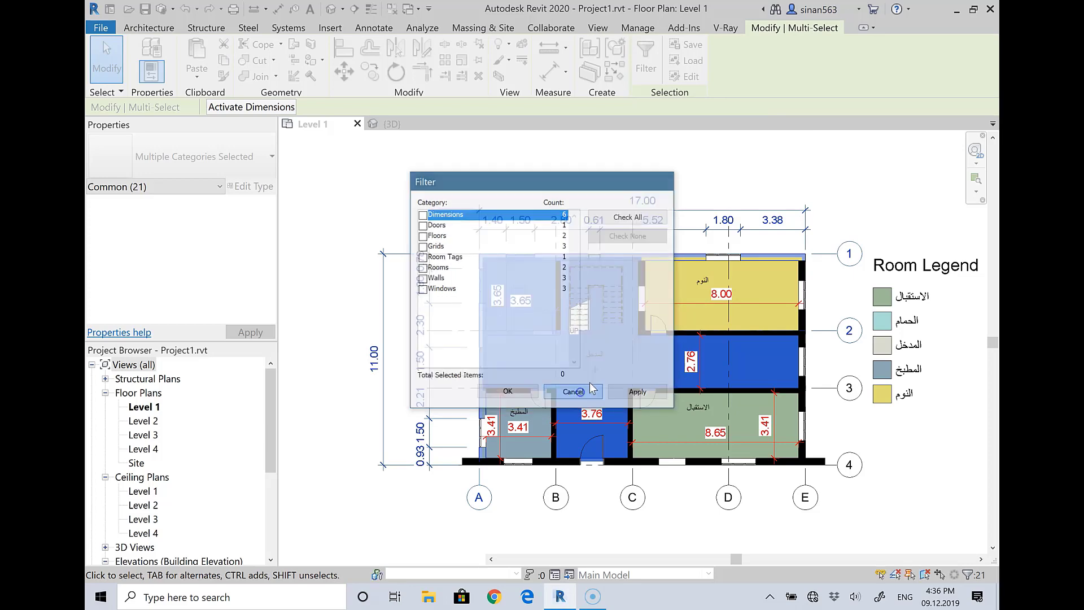
click(507, 392)
click(411, 258)
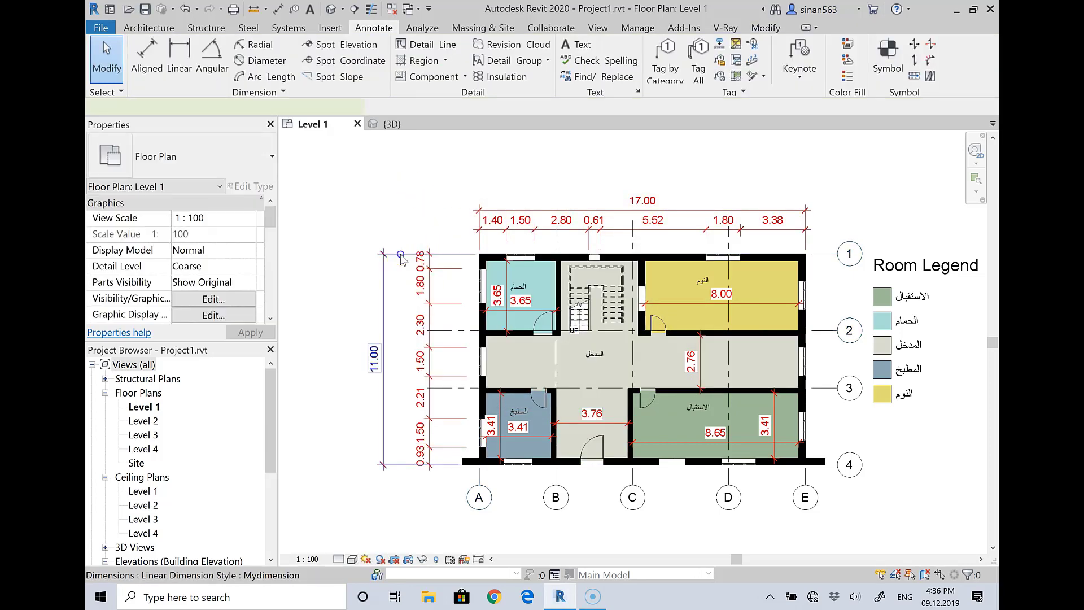
click(402, 257)
click(394, 211)
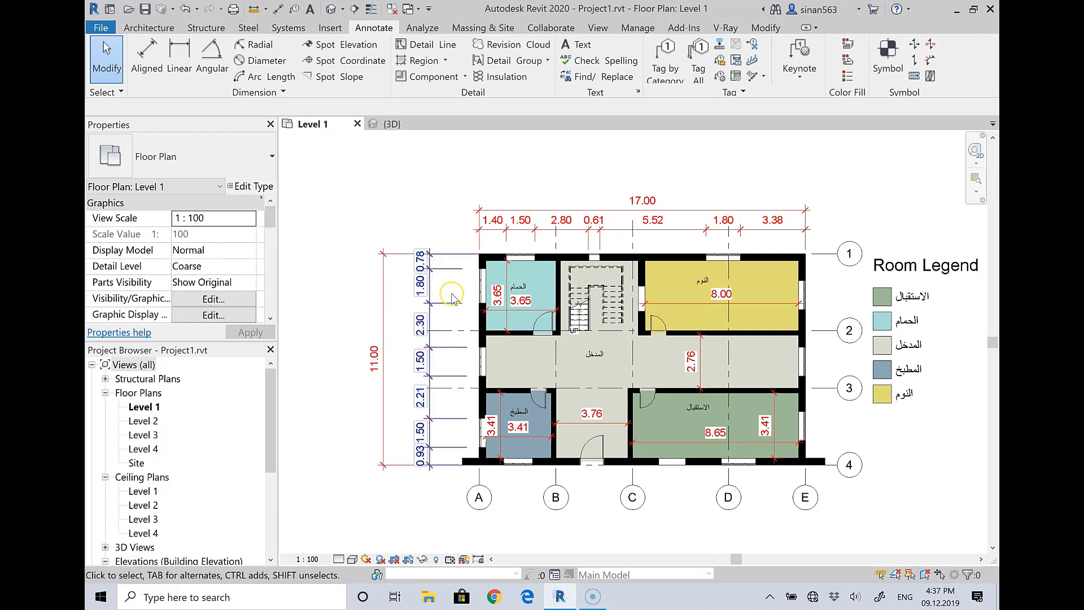
click(701, 433)
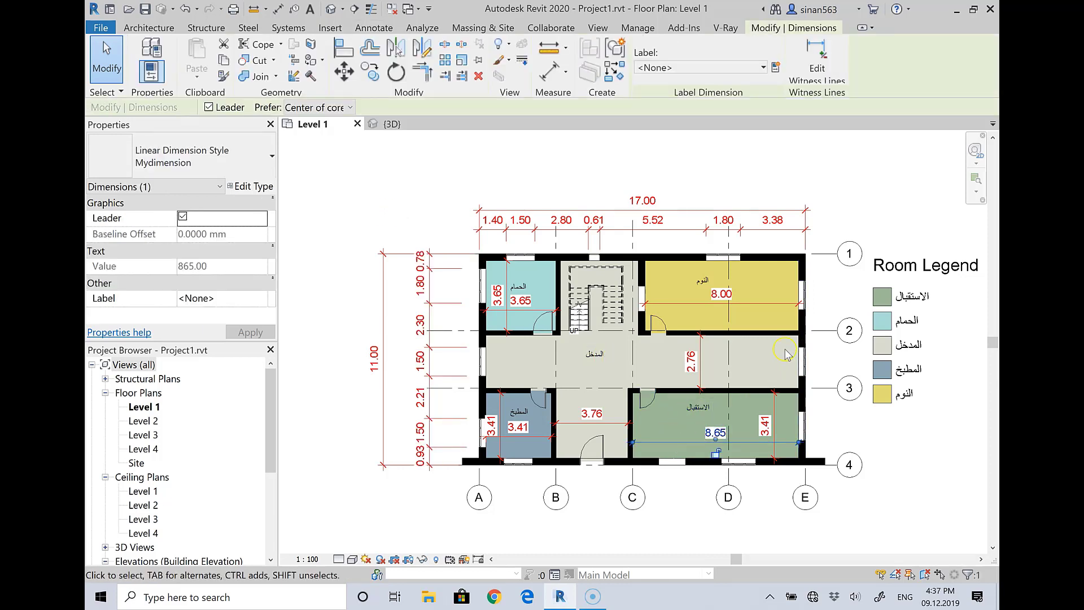
key(Escape)
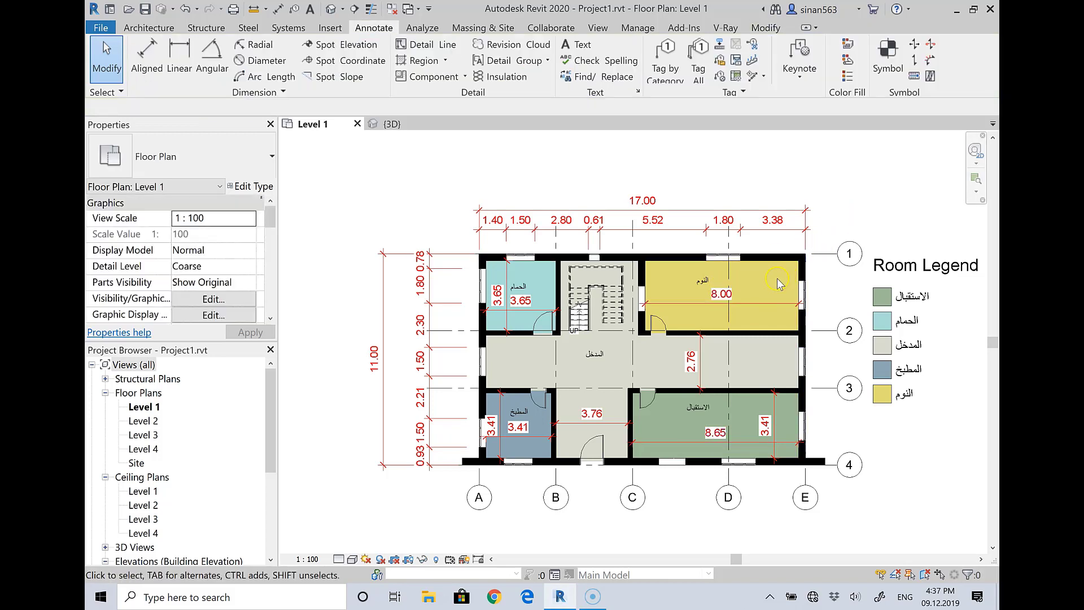
Crossing-select from the yellow room to the kitchen and filter to the 9 dimensions
mouse_move(783, 277)
mouse_down()
mouse_move(504, 441)
mouse_move(504, 452)
mouse_up()
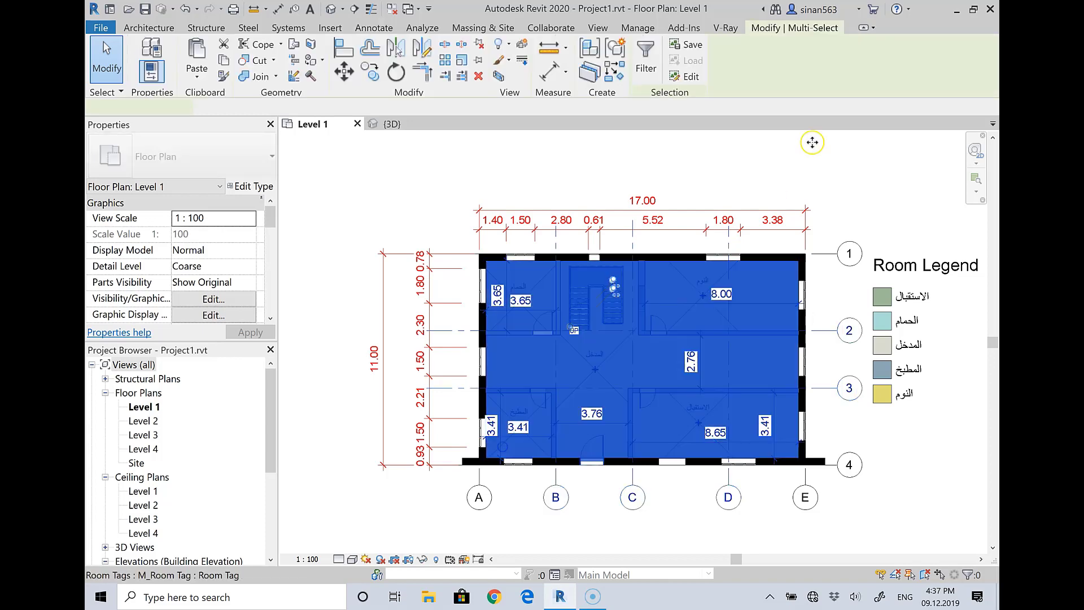
click(645, 57)
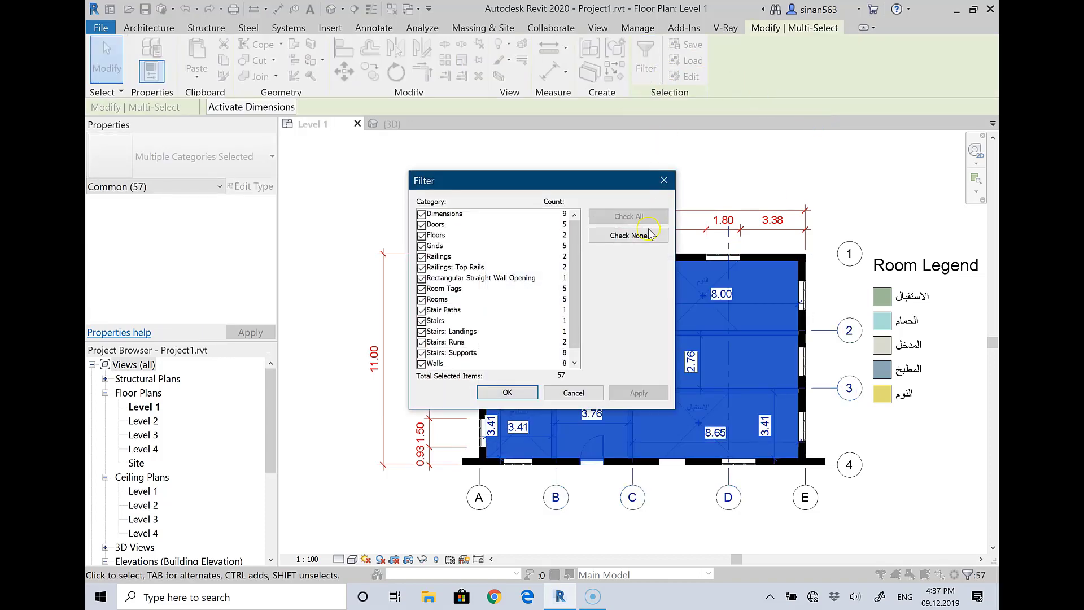
click(628, 236)
click(435, 214)
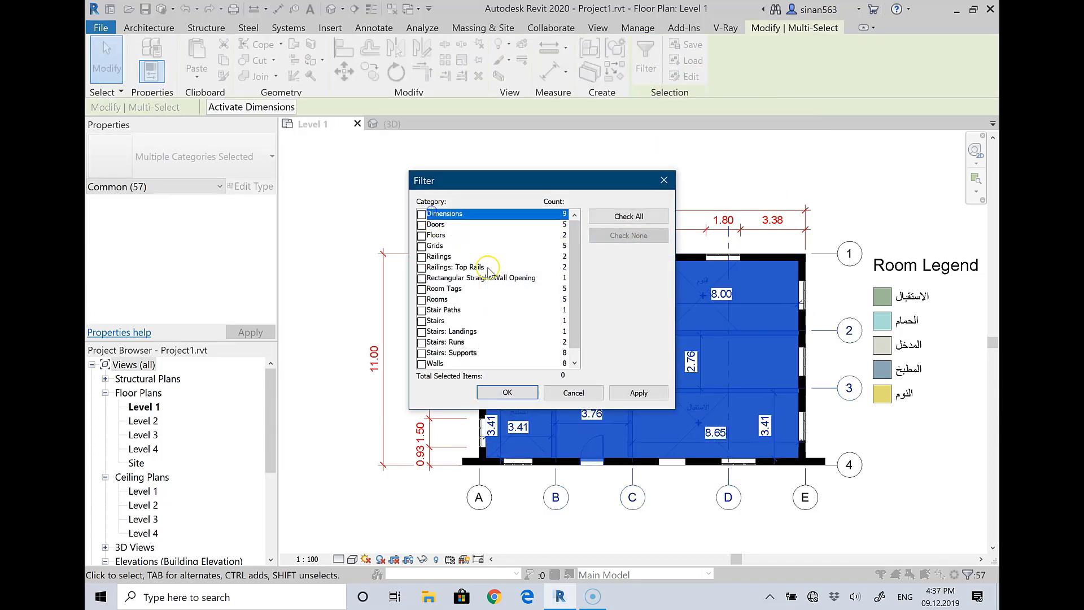
click(421, 214)
click(507, 391)
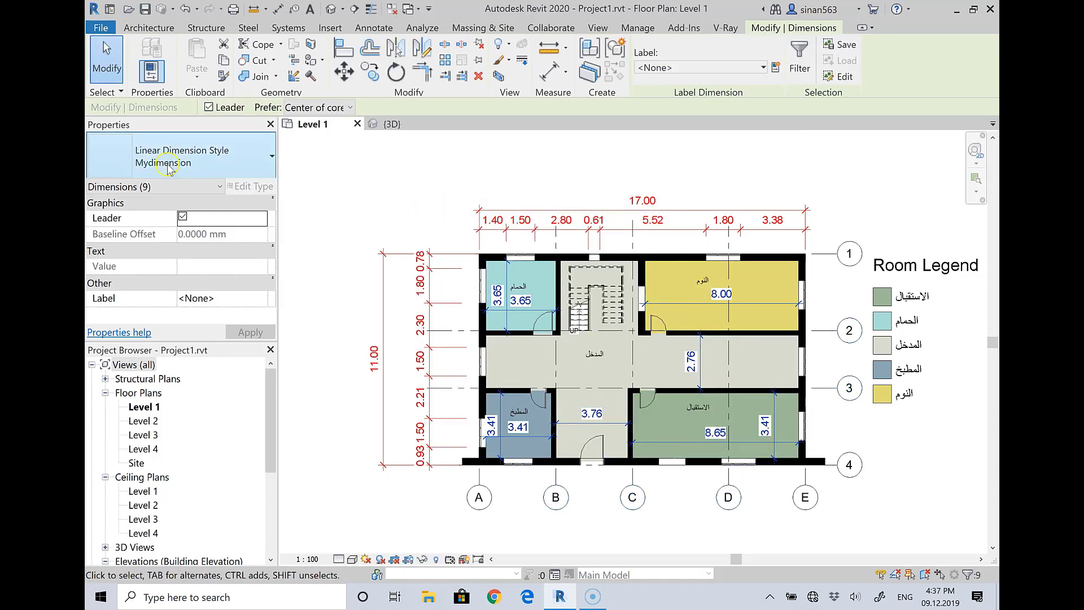
Duplicate the Mydimension type as a new 'Mydimension Insid' dimension type
click(248, 187)
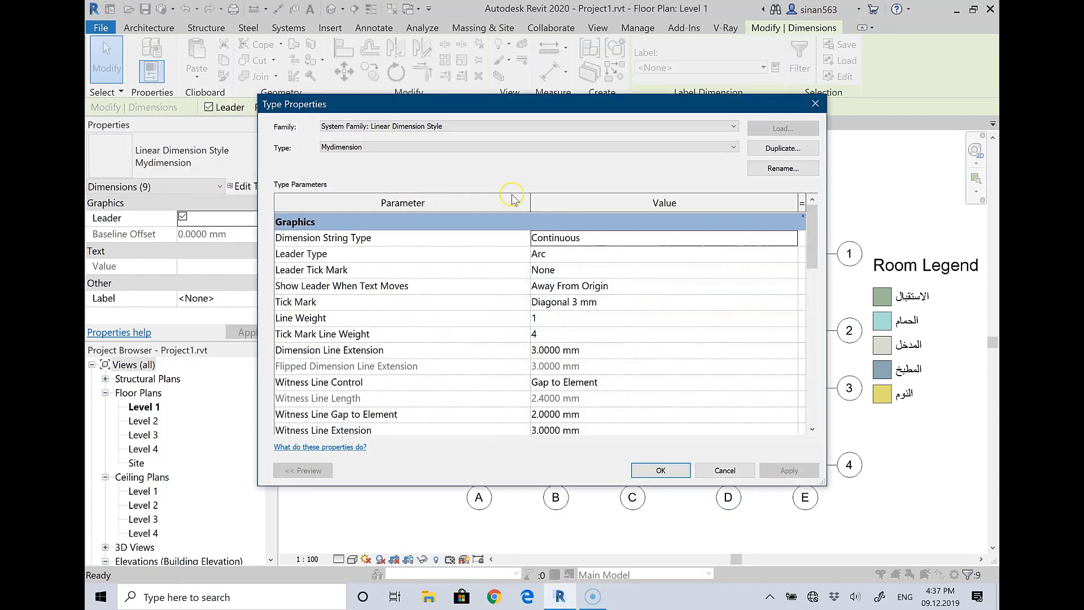
click(790, 150)
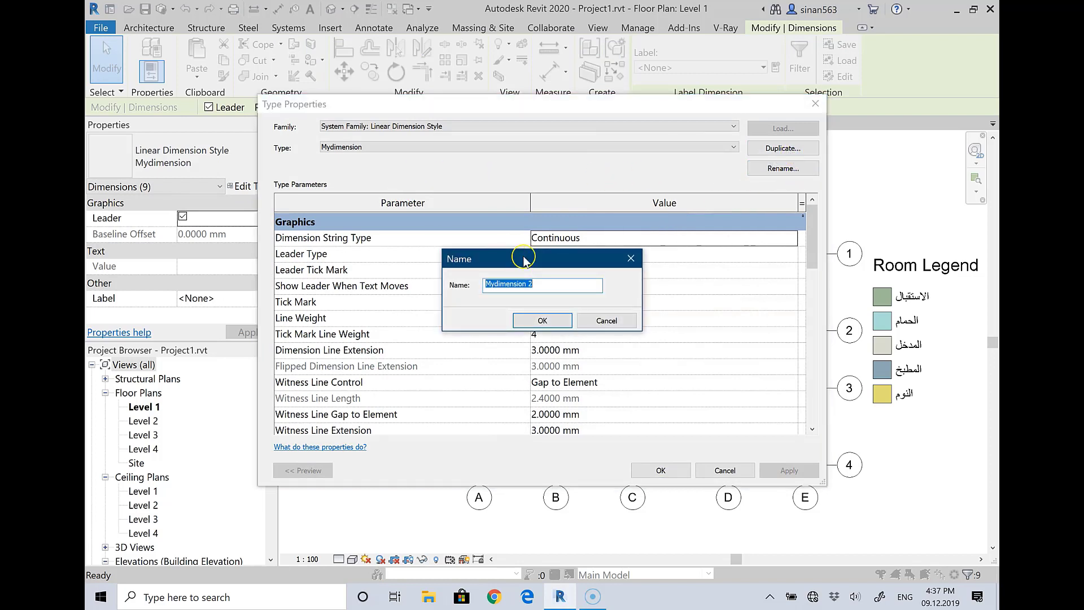
click(548, 283)
text(Insid)
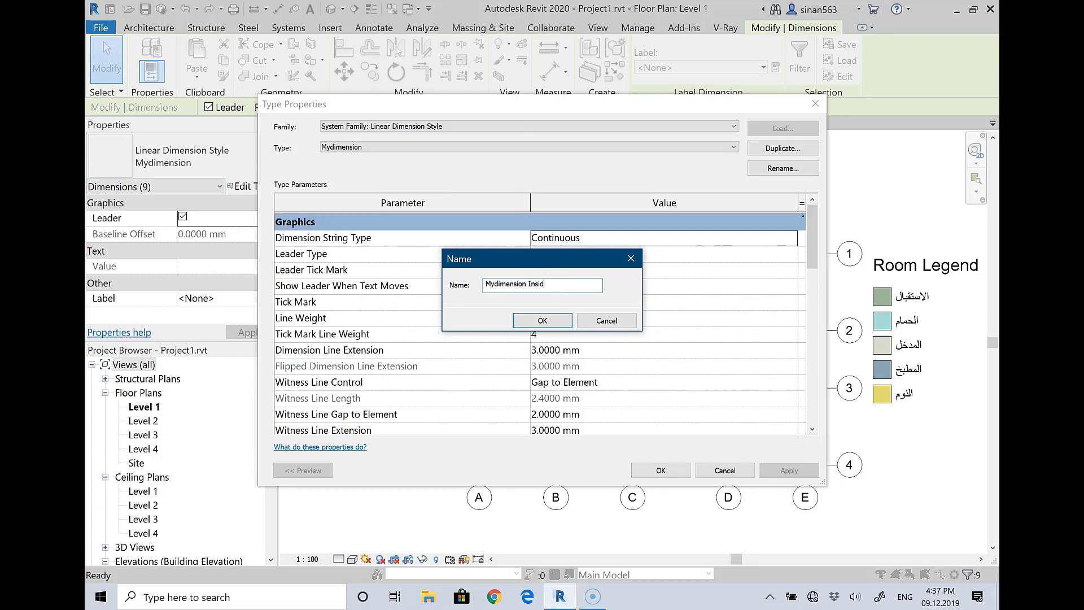
key(Return)
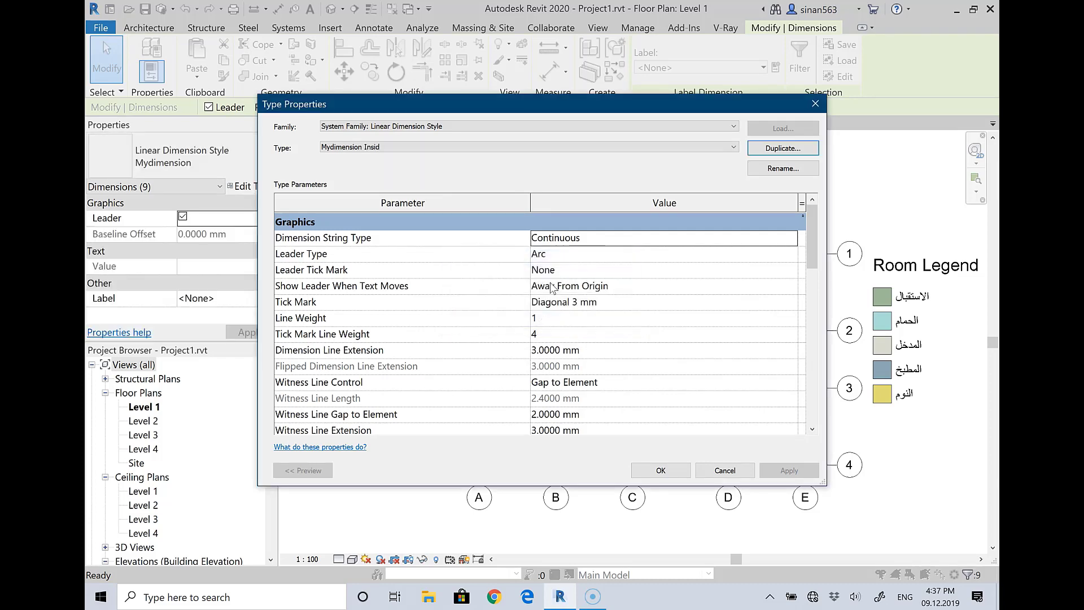
Set the Mydimension Insid colour to green and apply it to the interior dimensions
drag(811, 237, 835, 325)
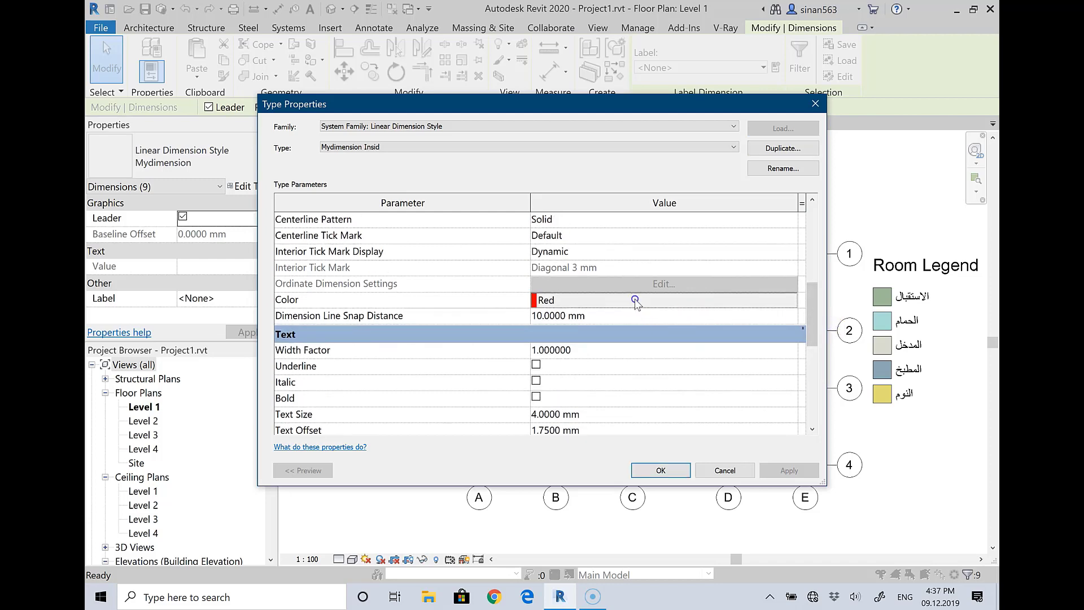
click(700, 299)
click(437, 305)
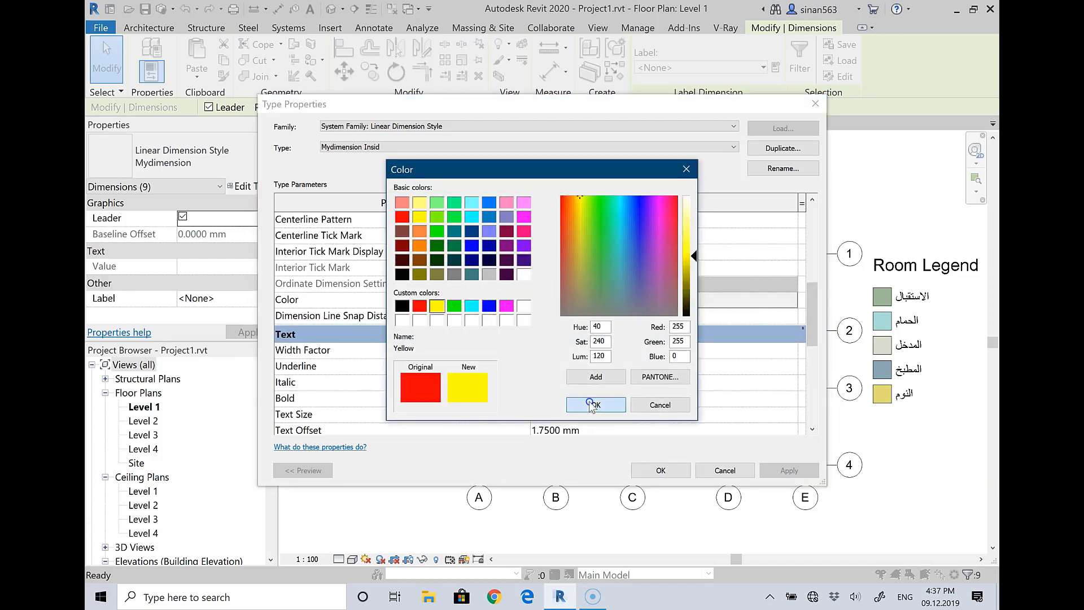
click(456, 307)
click(595, 404)
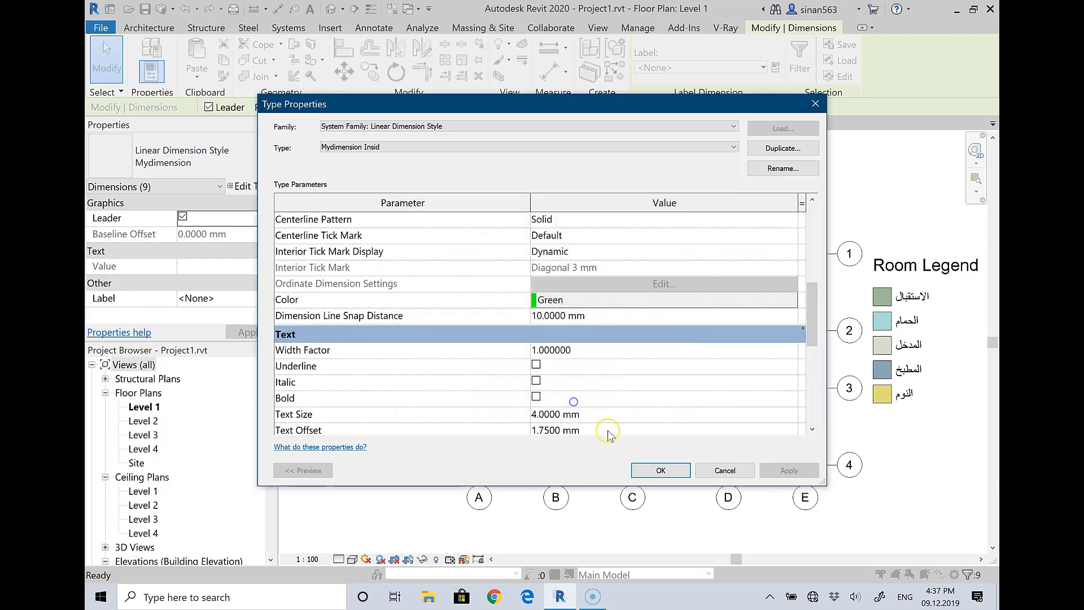
click(661, 470)
click(376, 188)
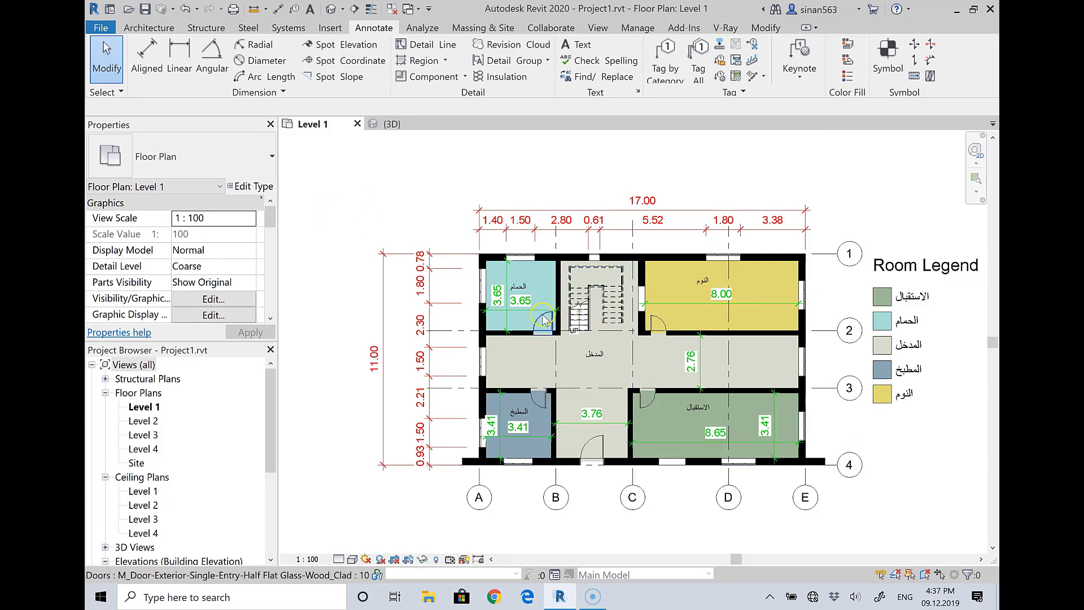
Recolour the Mydimension Insid style yellow via the bathroom's 3.65 dimension
click(519, 307)
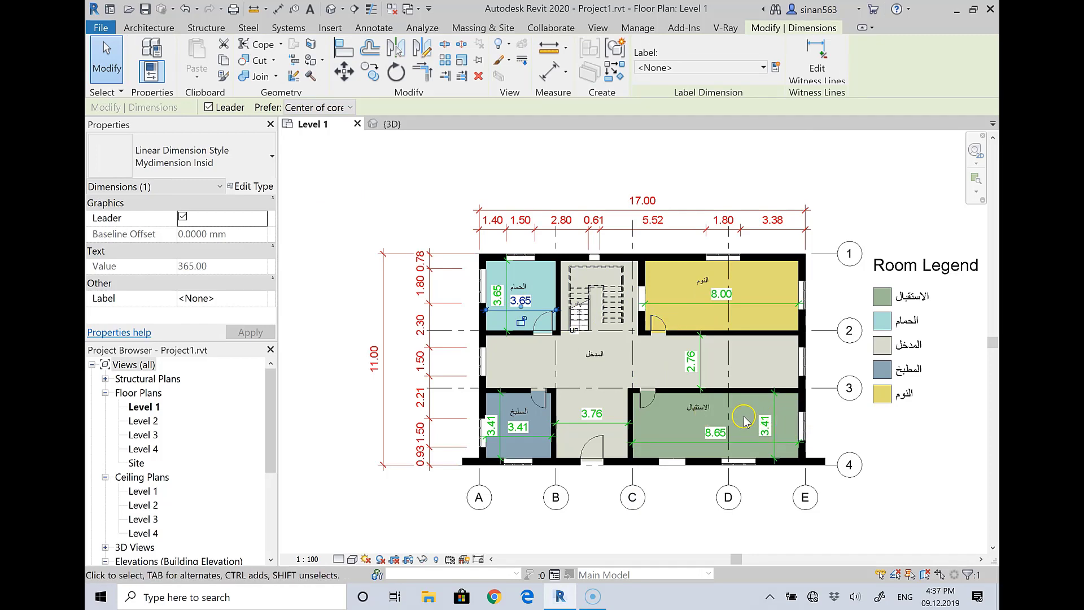
click(250, 186)
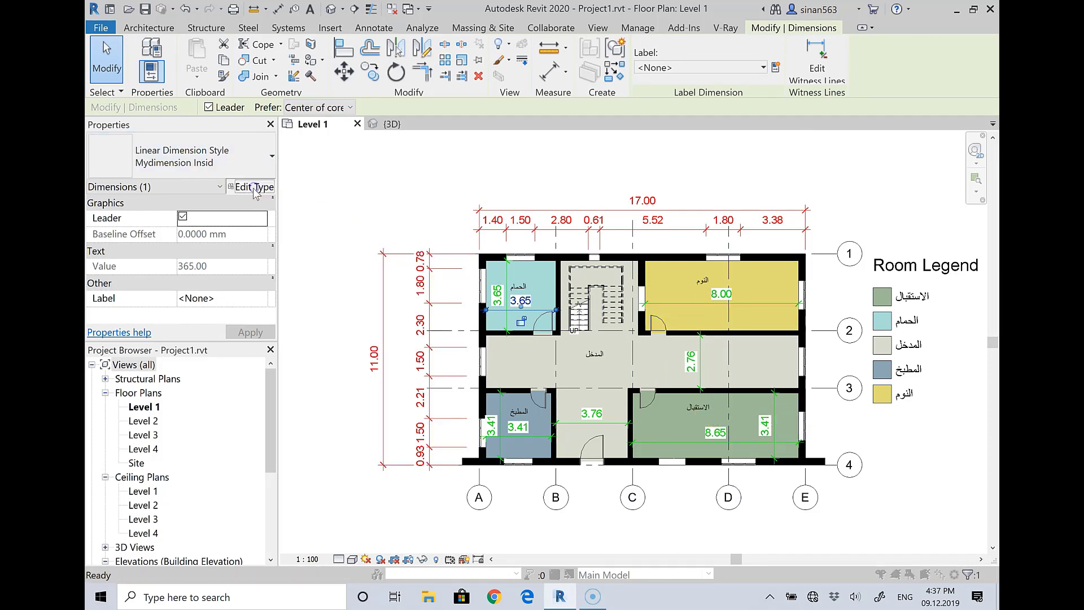
drag(813, 235, 811, 314)
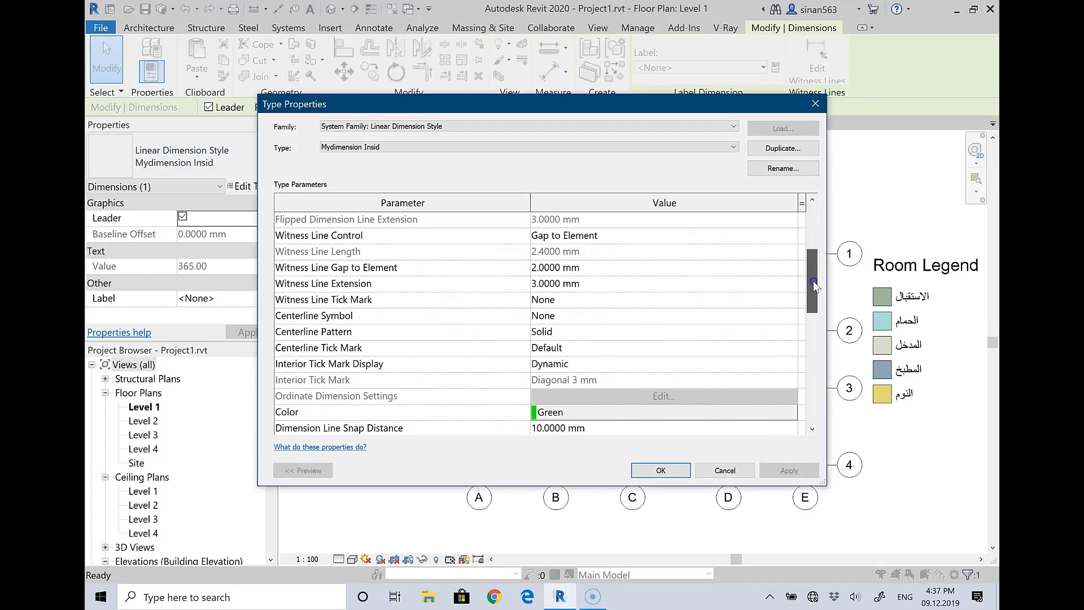
click(570, 332)
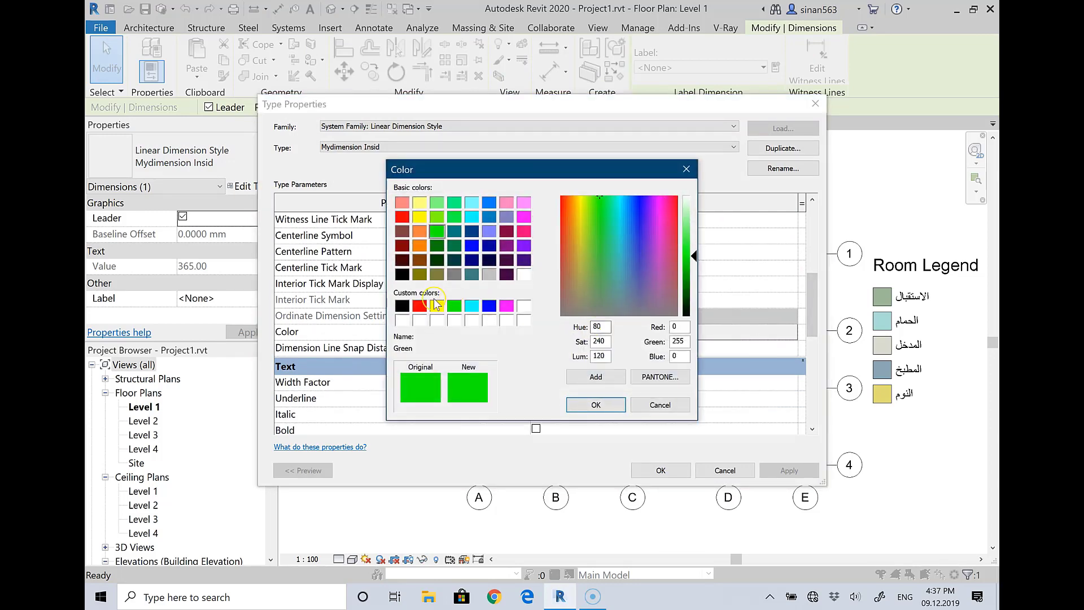
click(506, 307)
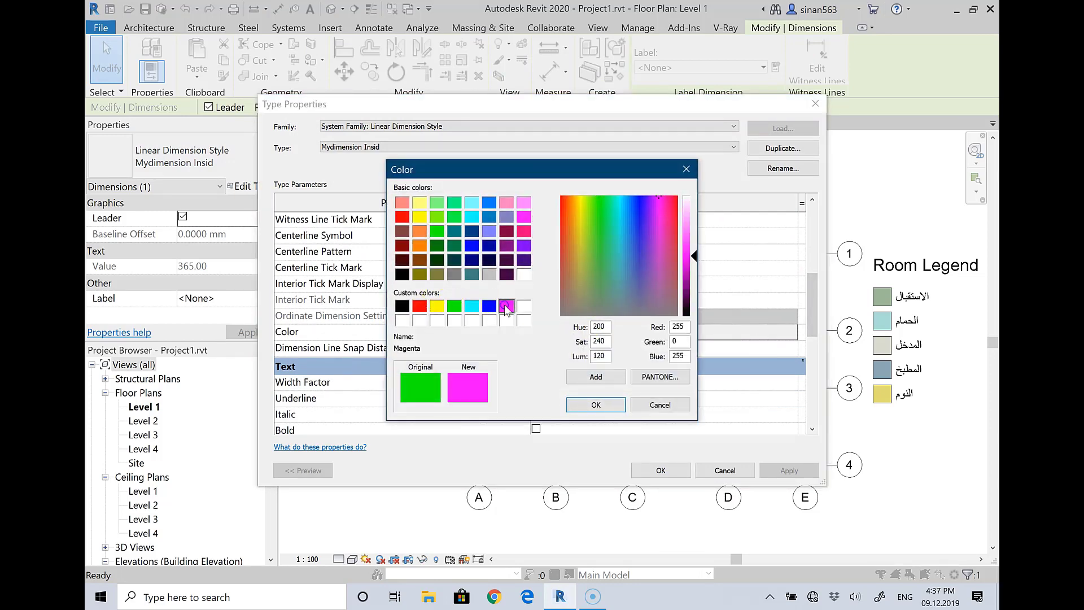
click(437, 305)
click(595, 404)
click(660, 470)
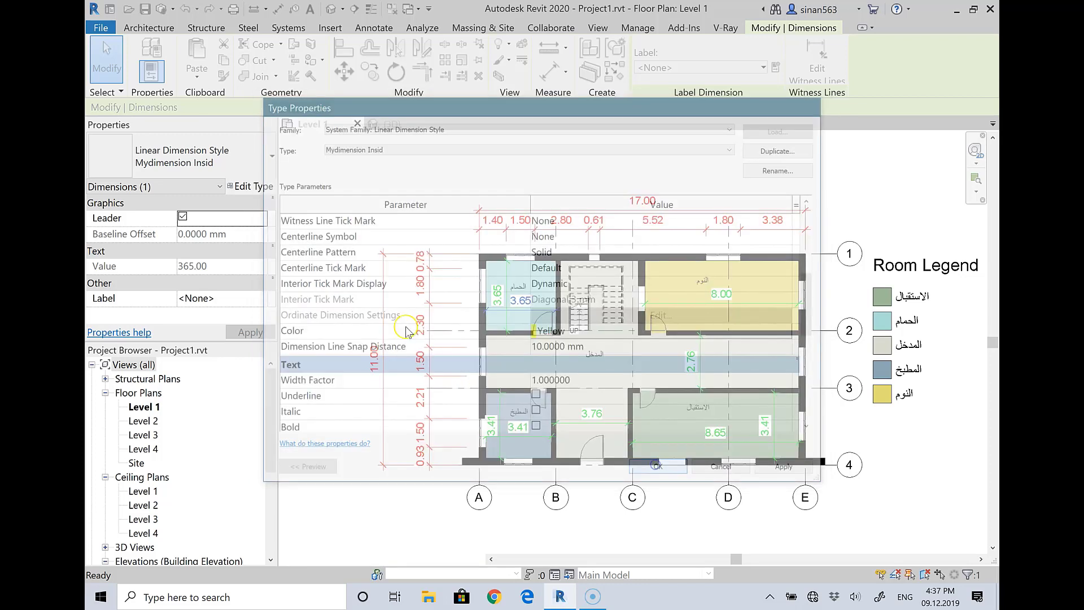
click(350, 178)
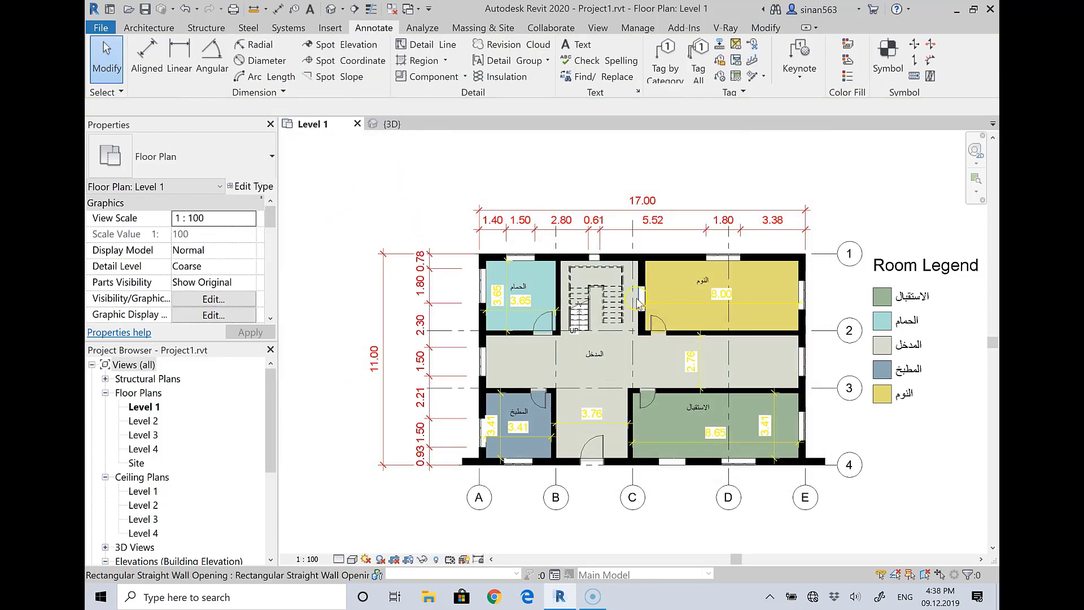
Select the 8.00 dimension in the yellow room and inspect the nearby elements
click(709, 304)
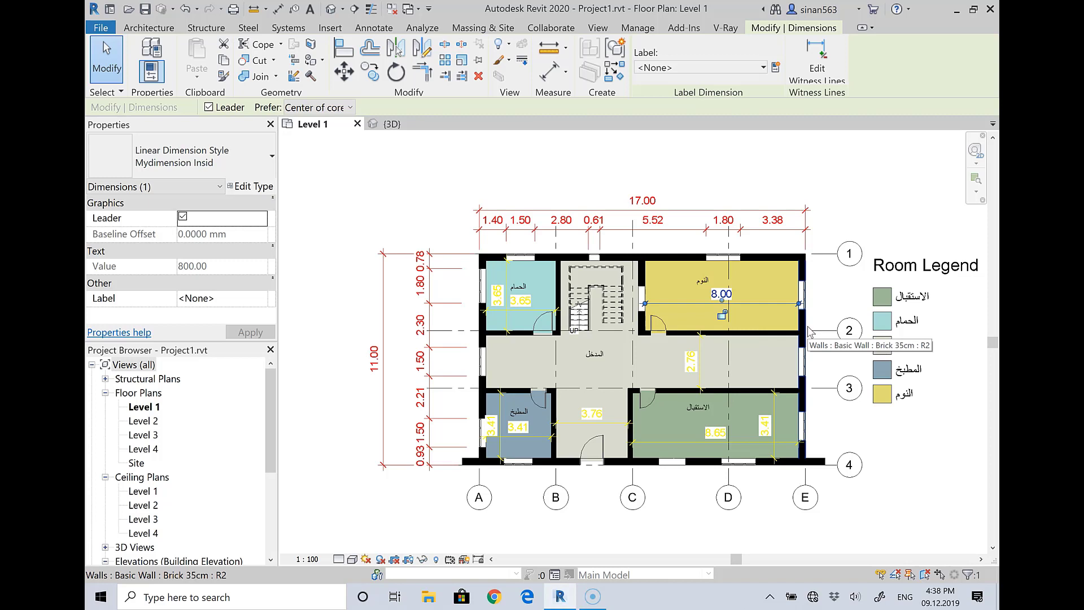
click(783, 306)
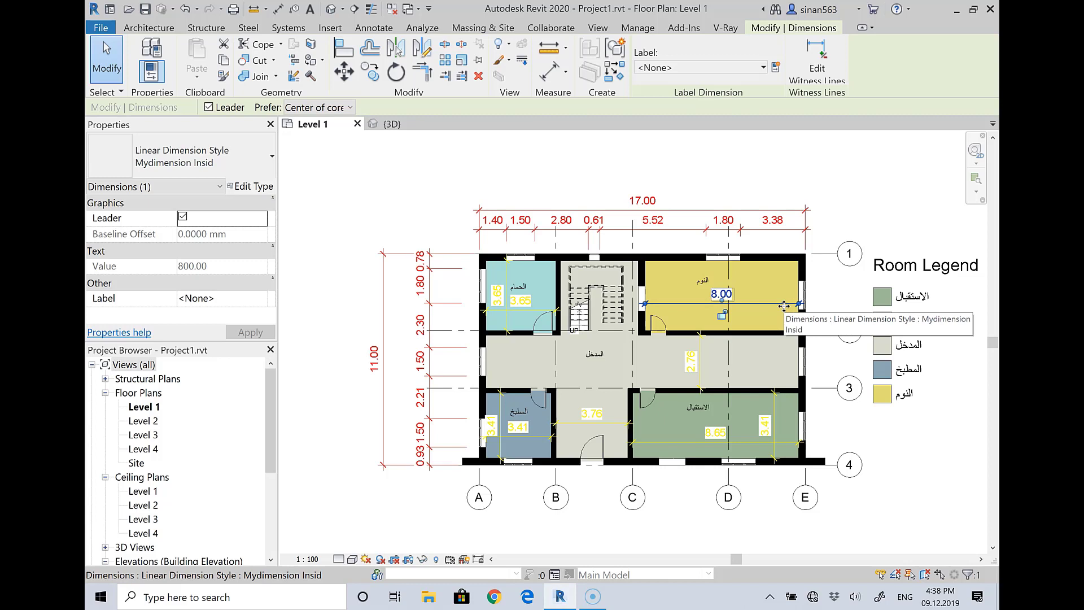
click(777, 327)
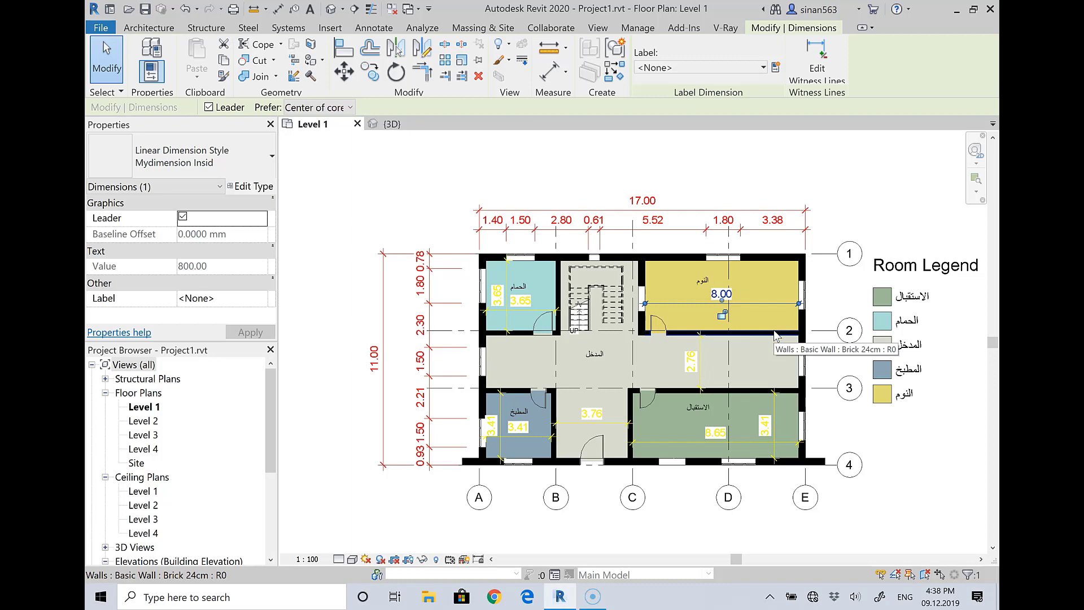
click(861, 213)
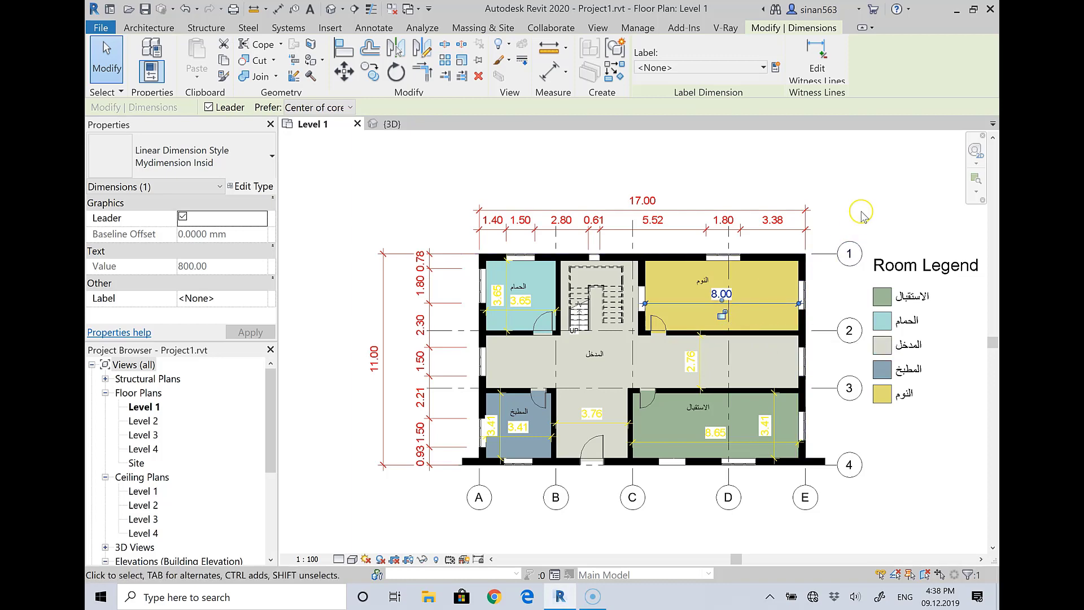
Reselect the 8.00 dimension and review its type properties without changes
click(738, 297)
click(749, 305)
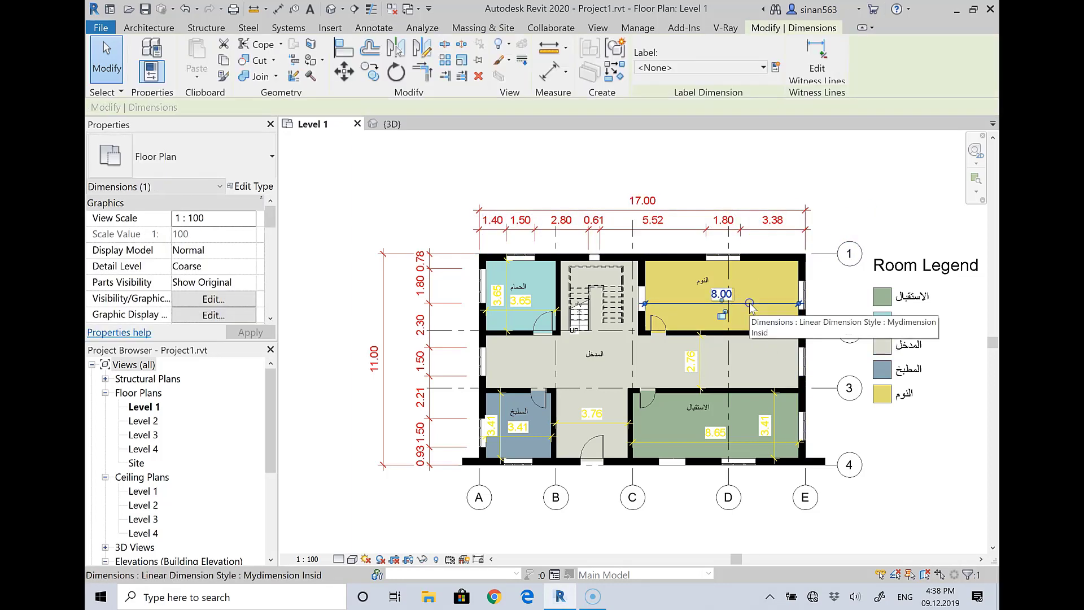
click(249, 187)
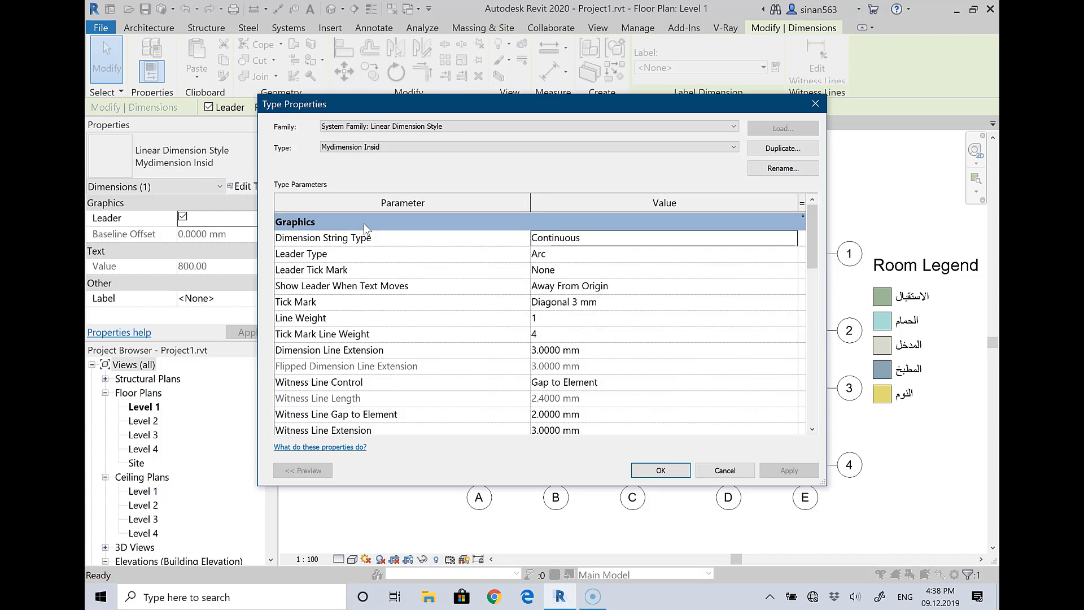
scroll(573, 286, down, 5)
scroll(646, 316, down, 5)
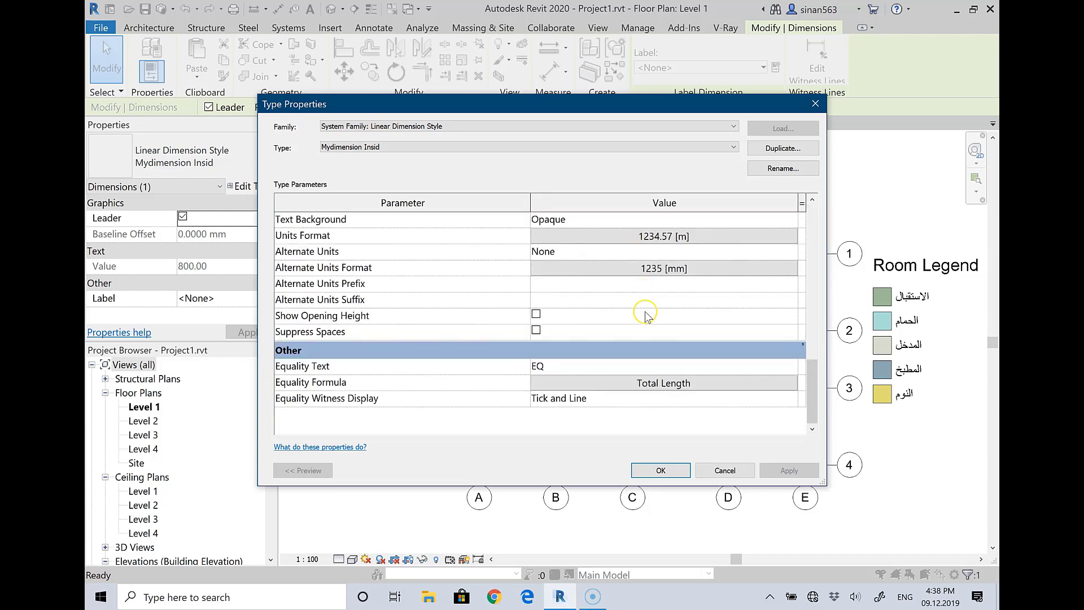
click(725, 470)
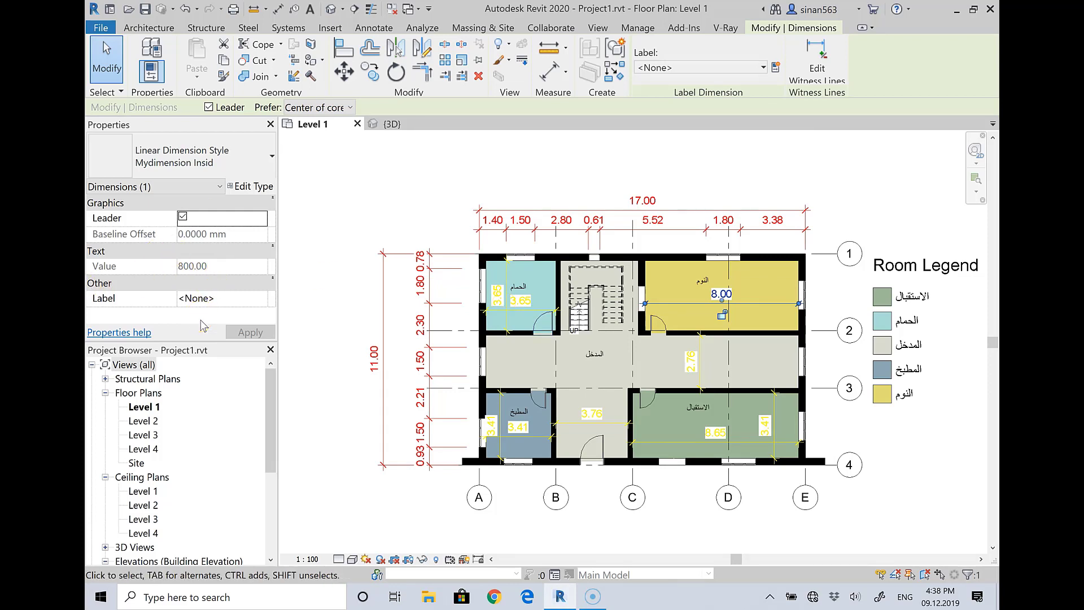
Change the Mydimension Insid colour to magenta and apply it to the style
click(251, 186)
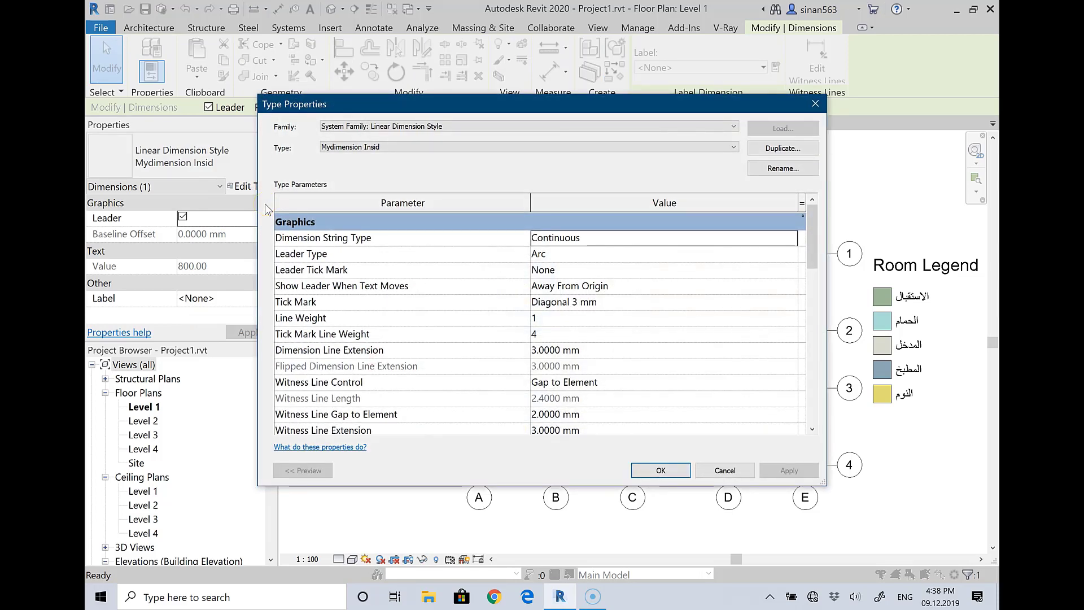
scroll(649, 344, down, 1)
scroll(621, 333, down, 4)
click(565, 315)
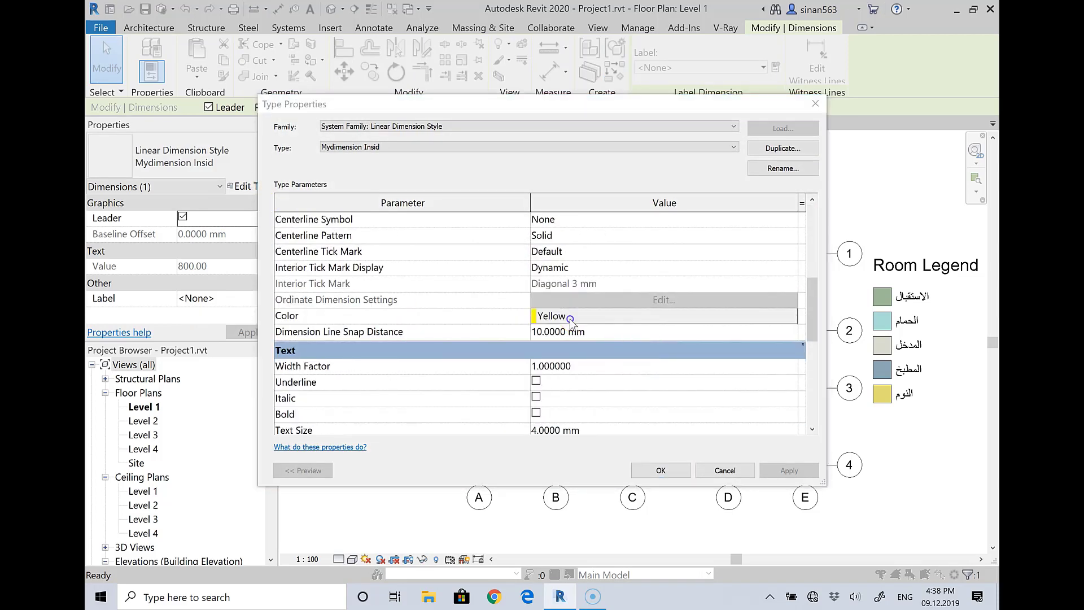
click(506, 306)
click(593, 404)
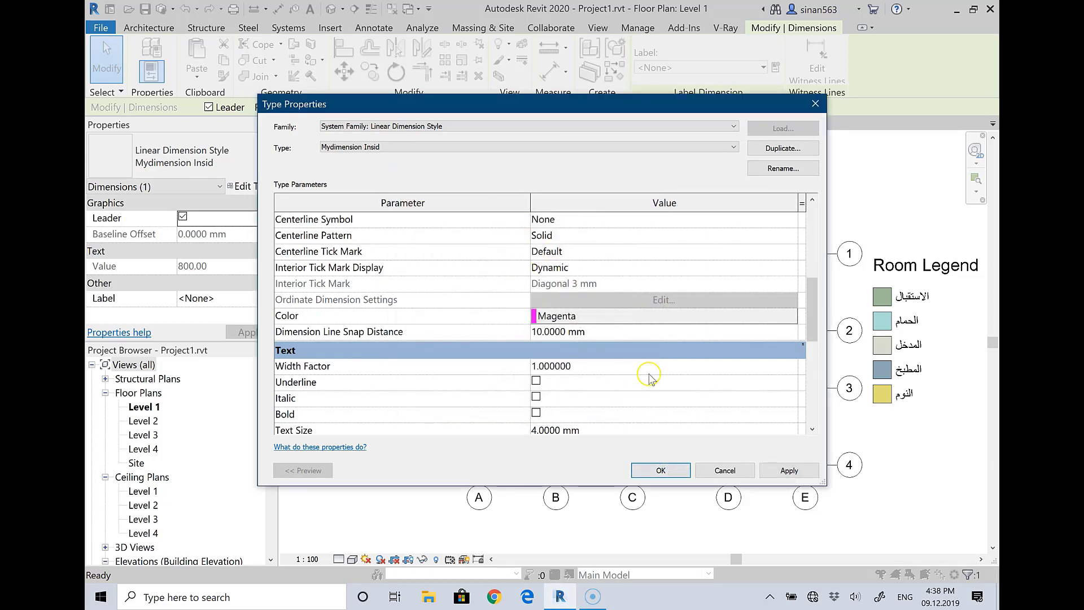
click(668, 470)
click(377, 193)
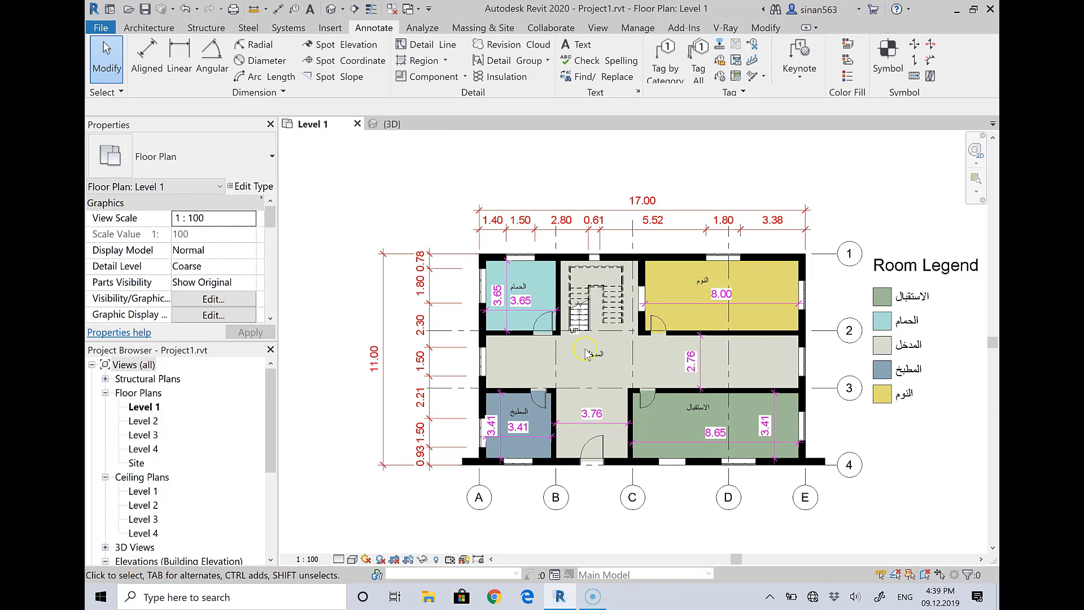
click(659, 325)
right_click(661, 323)
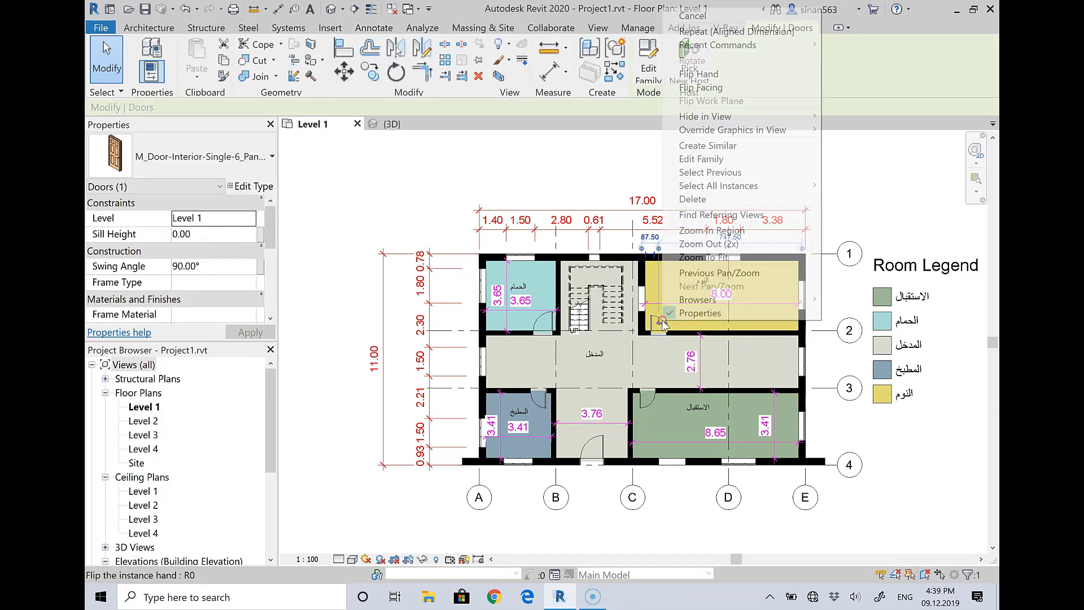
mouse_move(717, 185)
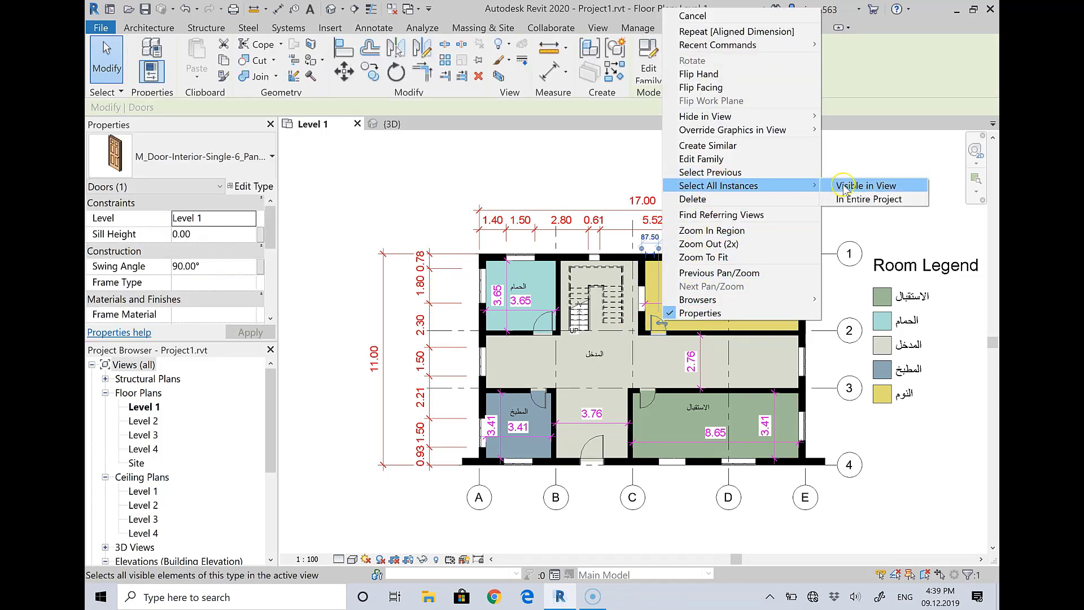
click(858, 199)
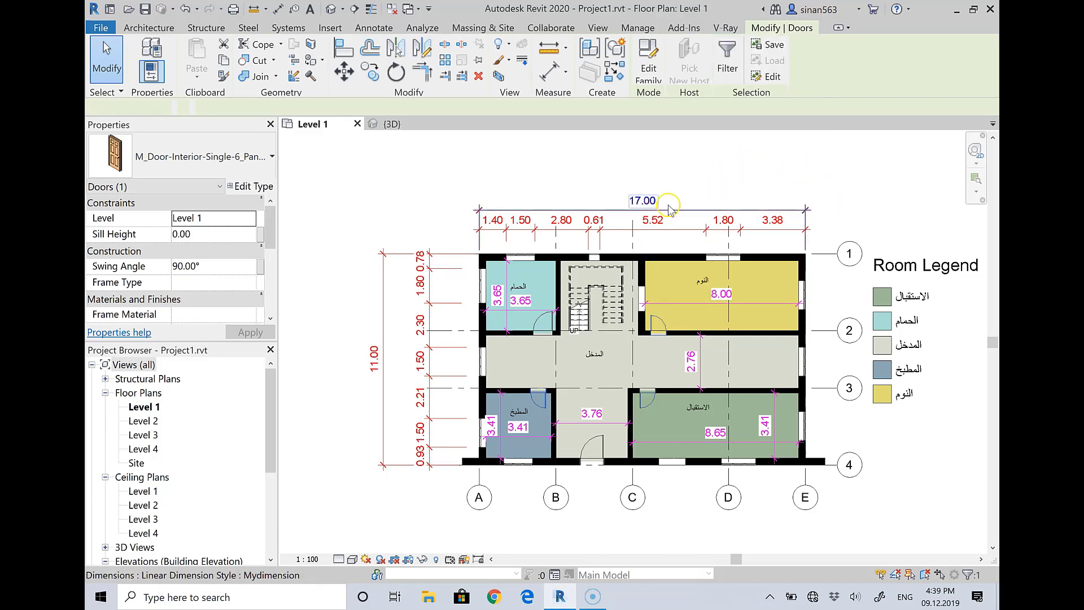
scroll(565, 356, up, 3)
scroll(529, 343, up, 3)
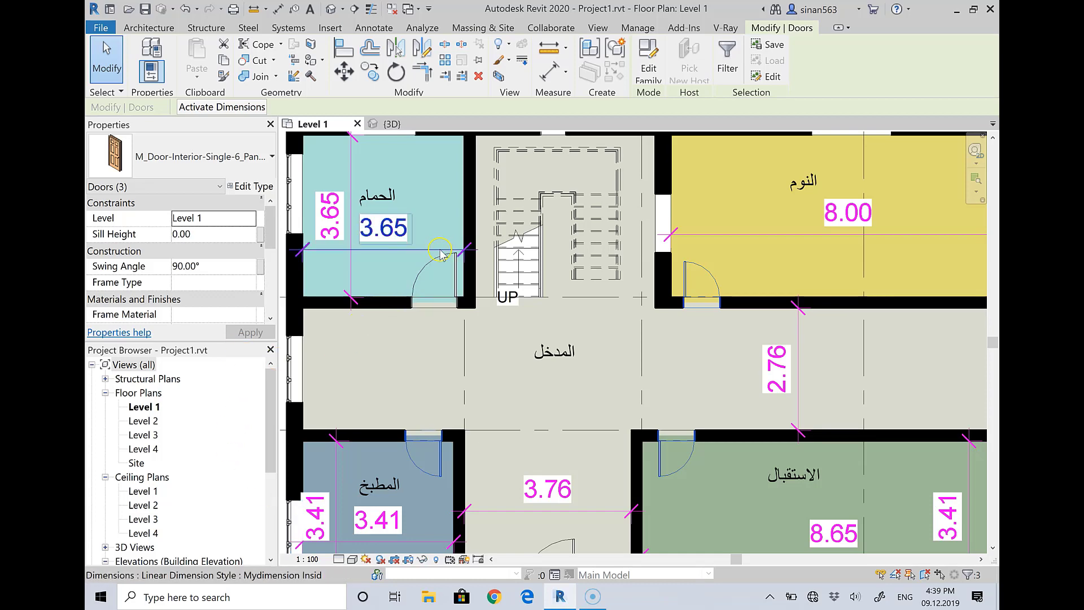
scroll(439, 253, down, 1)
scroll(442, 247, down, 3)
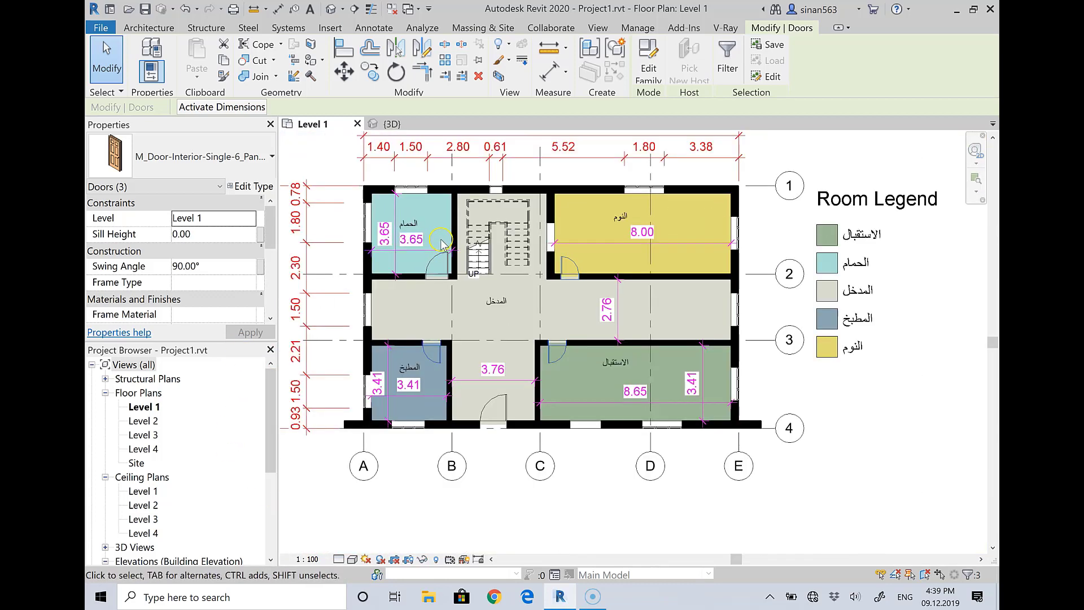
scroll(441, 244, down, 2)
click(794, 342)
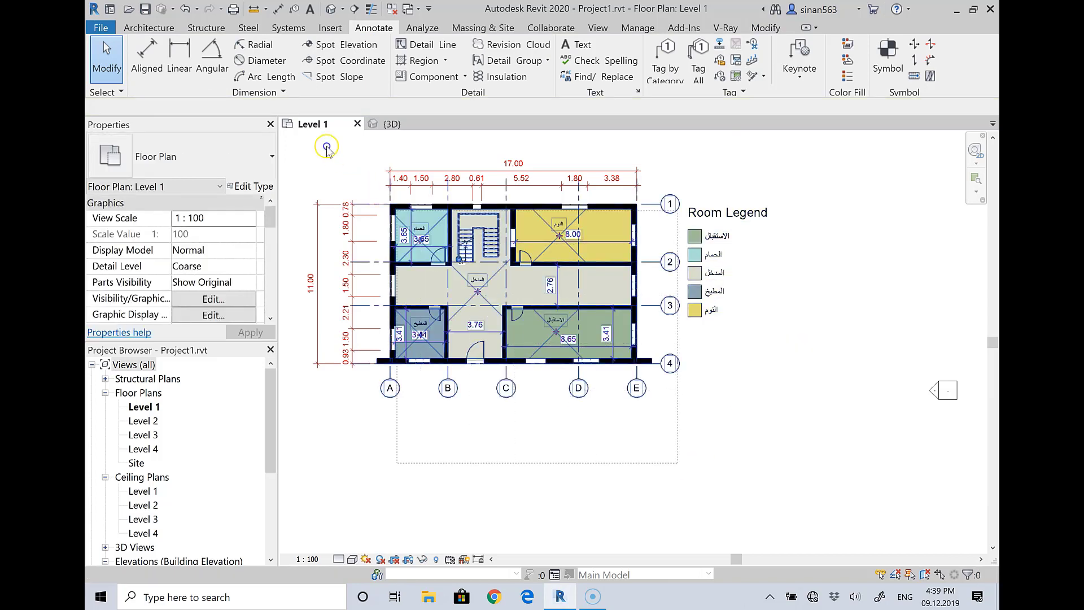
Window-select the whole Level 1 plan and filter the selection to only the Doors category
drag(326, 147, 561, 405)
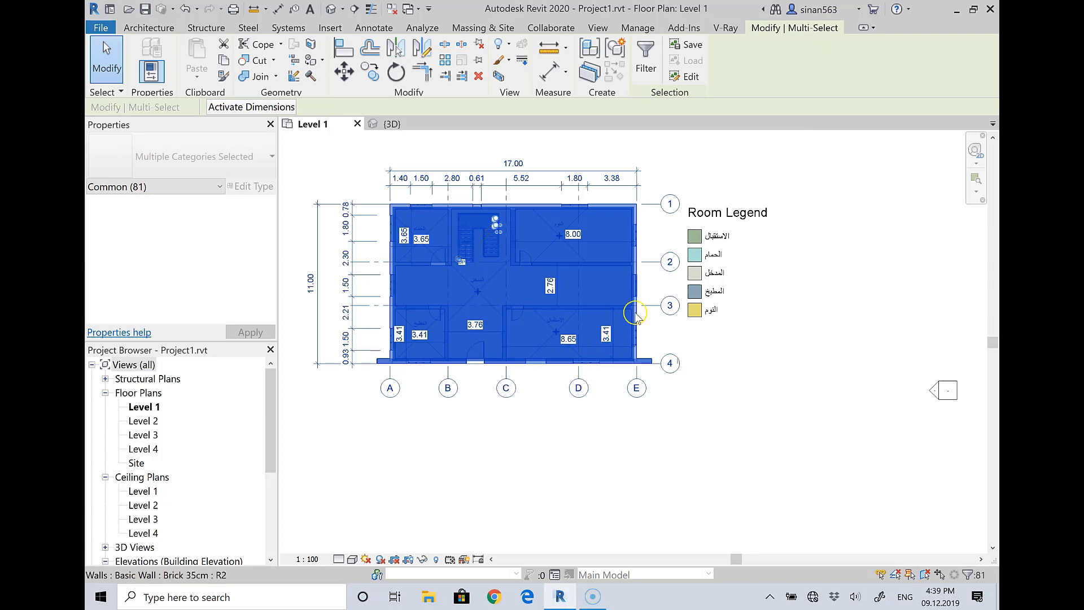
click(645, 60)
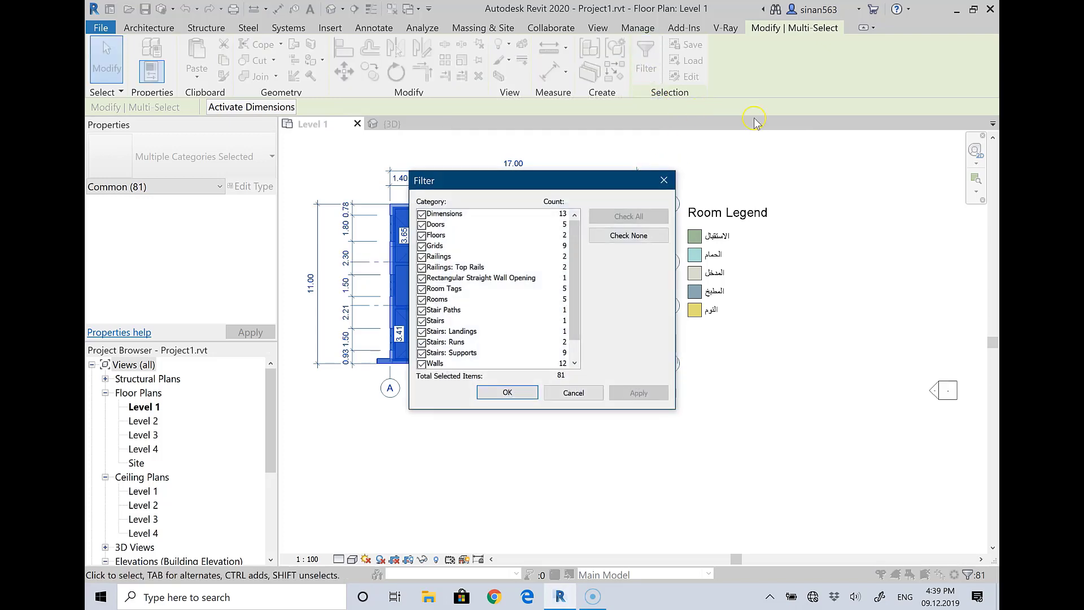
scroll(473, 262, down, 1)
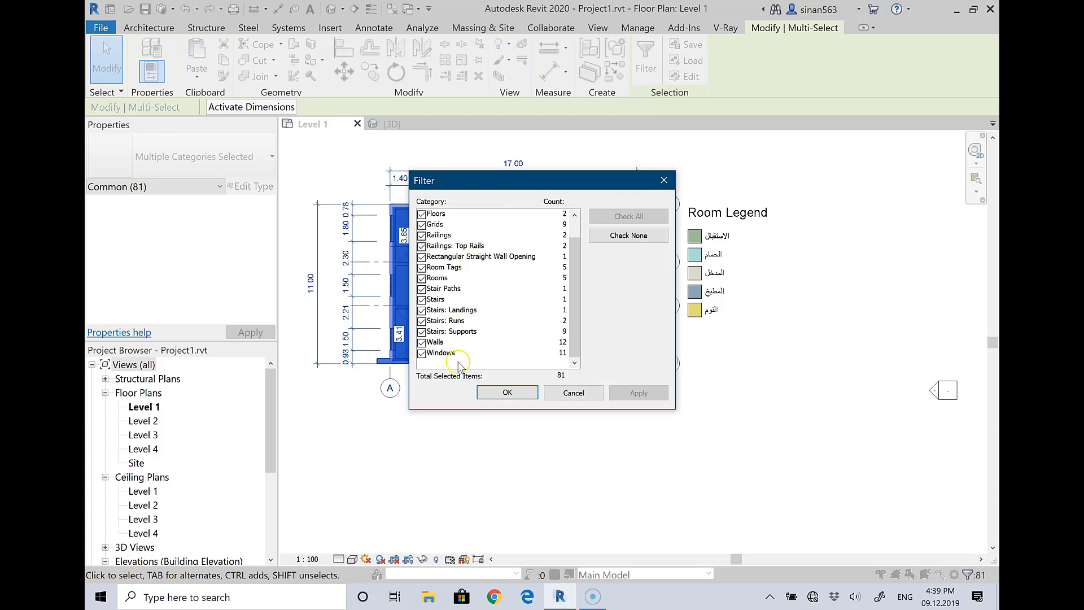
scroll(491, 301, up, 1)
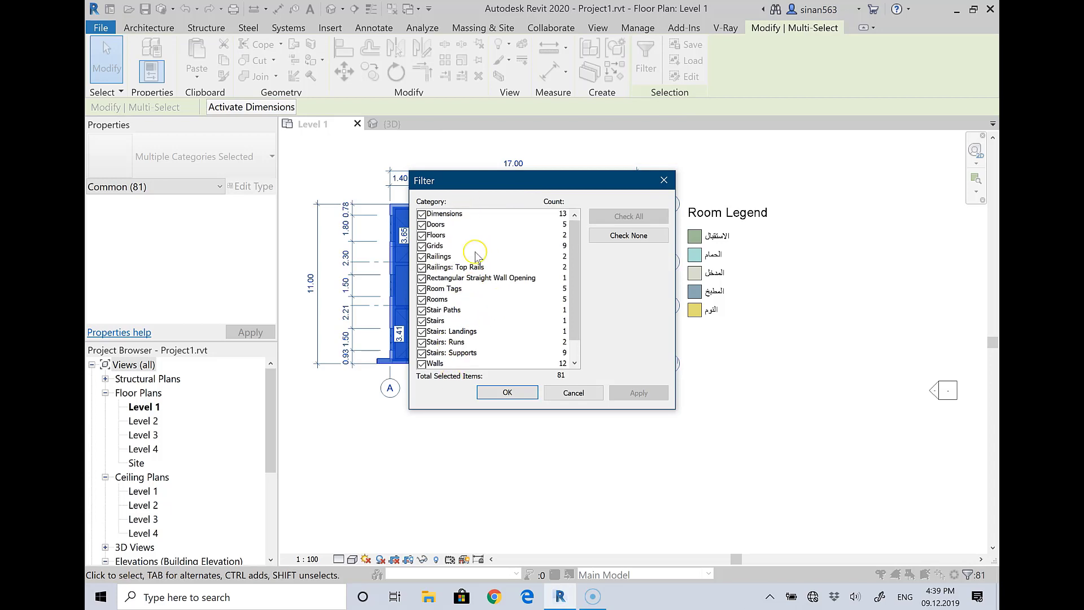
click(460, 215)
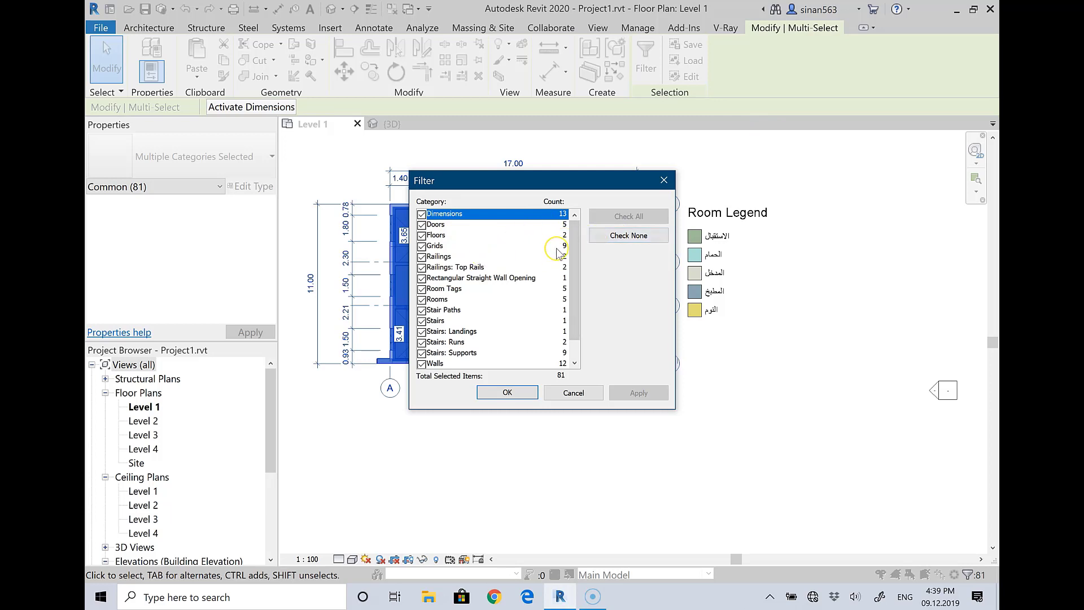
click(619, 235)
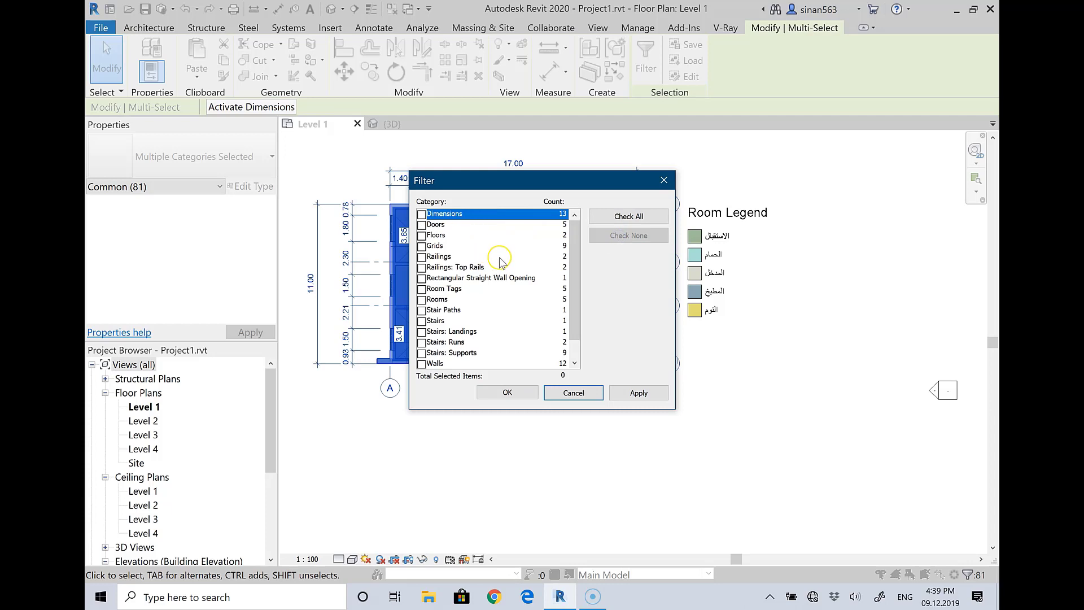
click(421, 225)
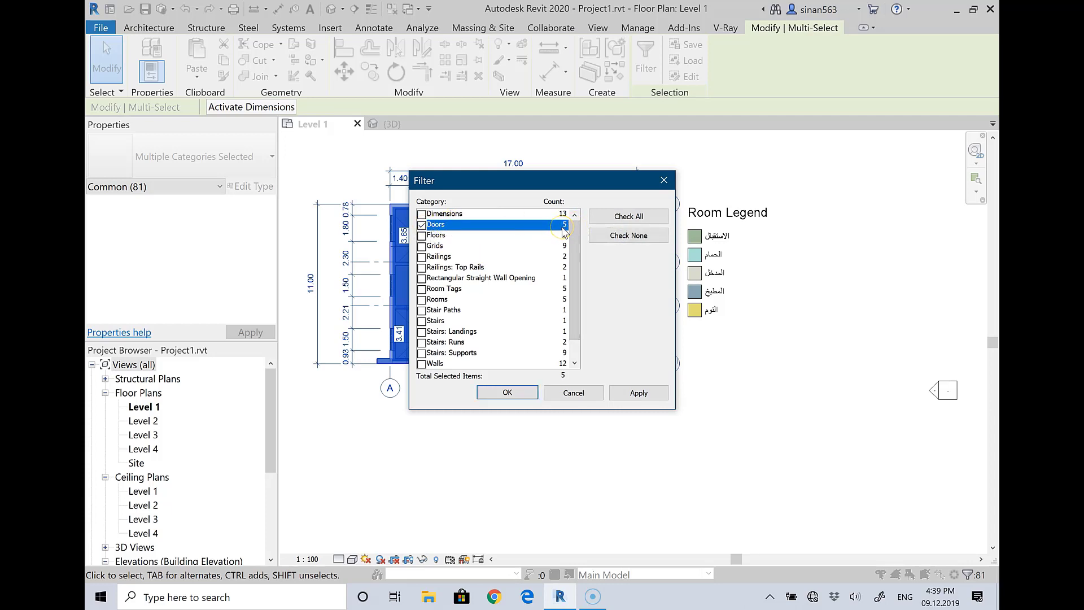
click(507, 393)
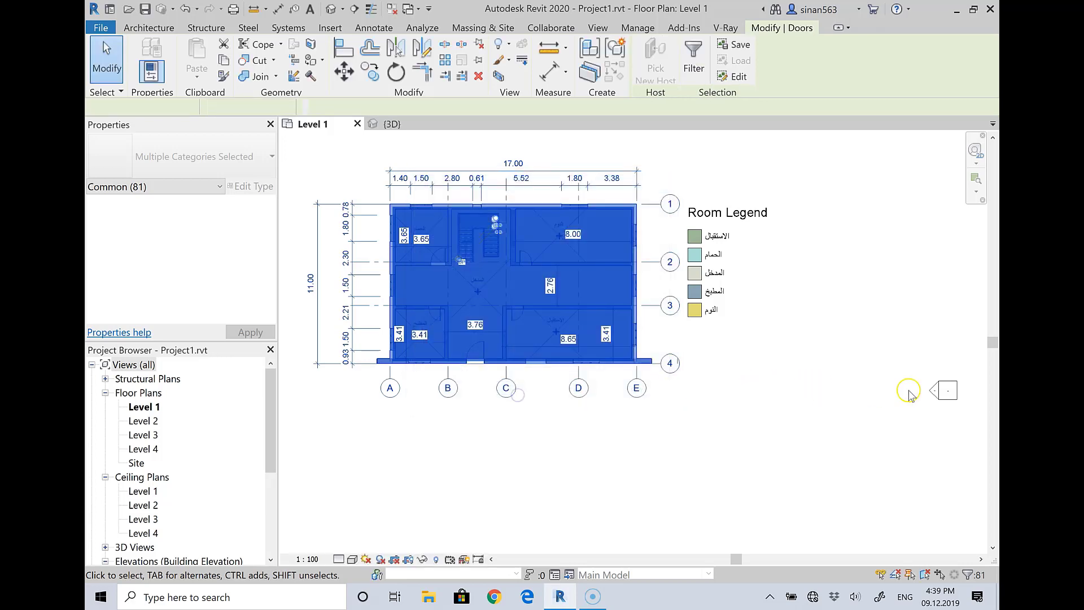
Zoom around the Level 1 plan and clear the door selection
scroll(441, 269, up, 3)
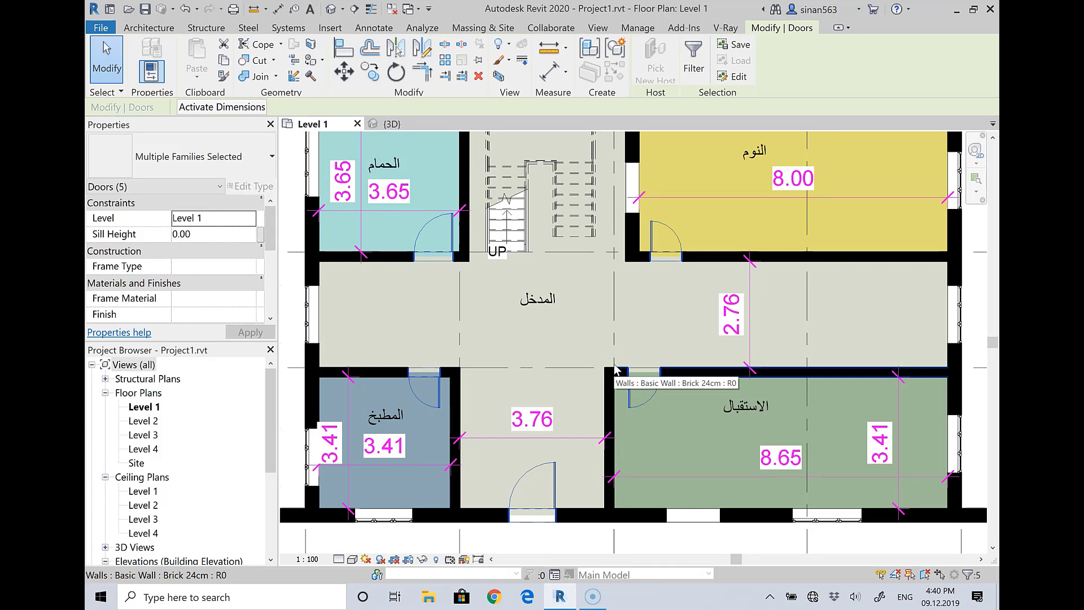
scroll(614, 333, down, 1)
scroll(614, 336, down, 1)
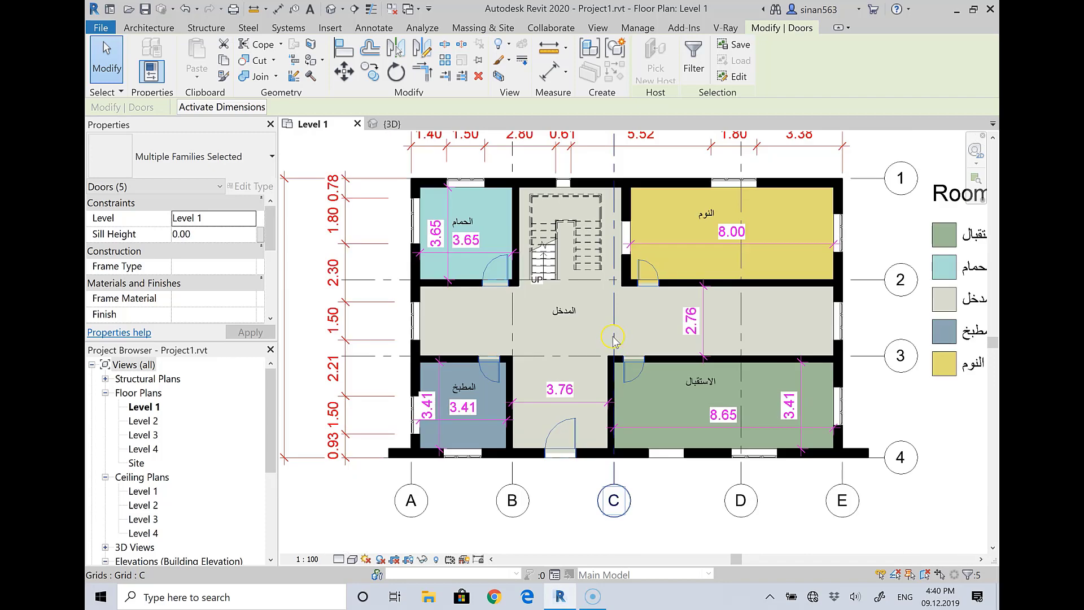
scroll(614, 339, down, 1)
scroll(615, 338, down, 1)
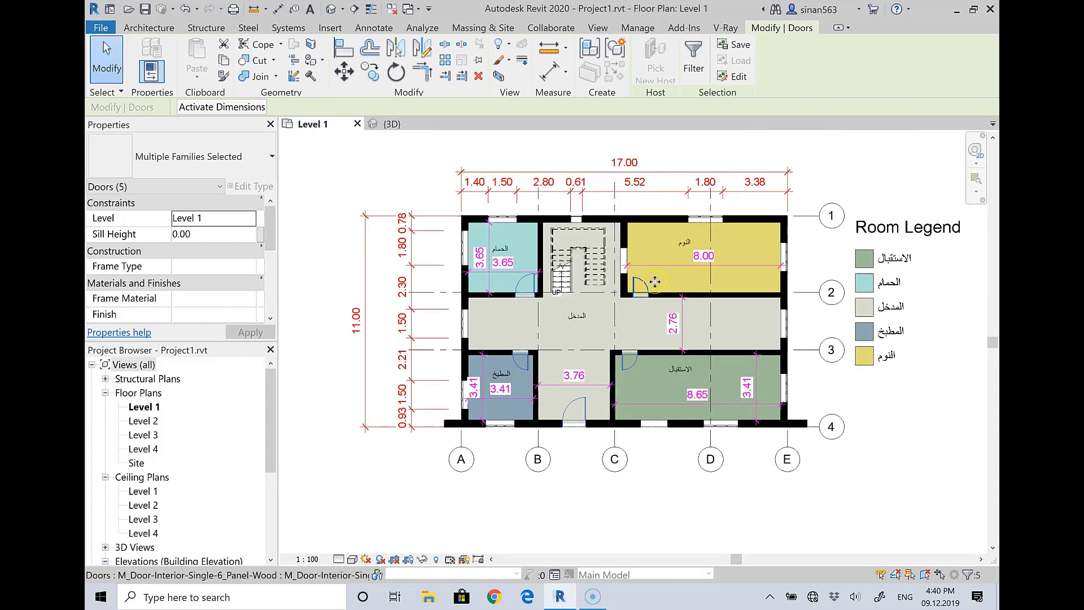
click(412, 157)
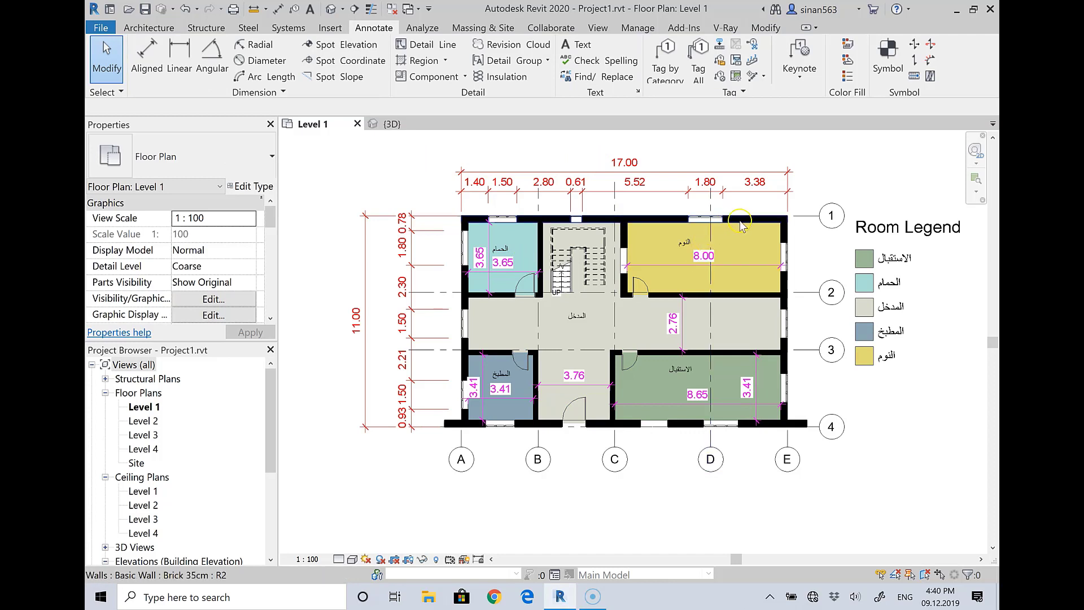
Check the bathroom floor, then window-select all 82 elements of the plan
click(474, 221)
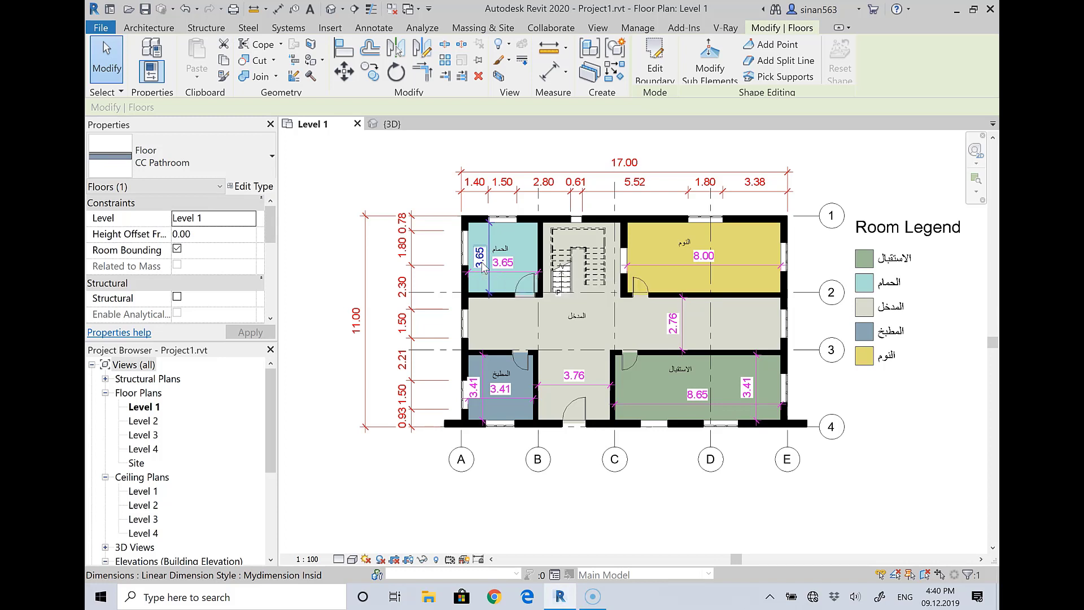
click(411, 193)
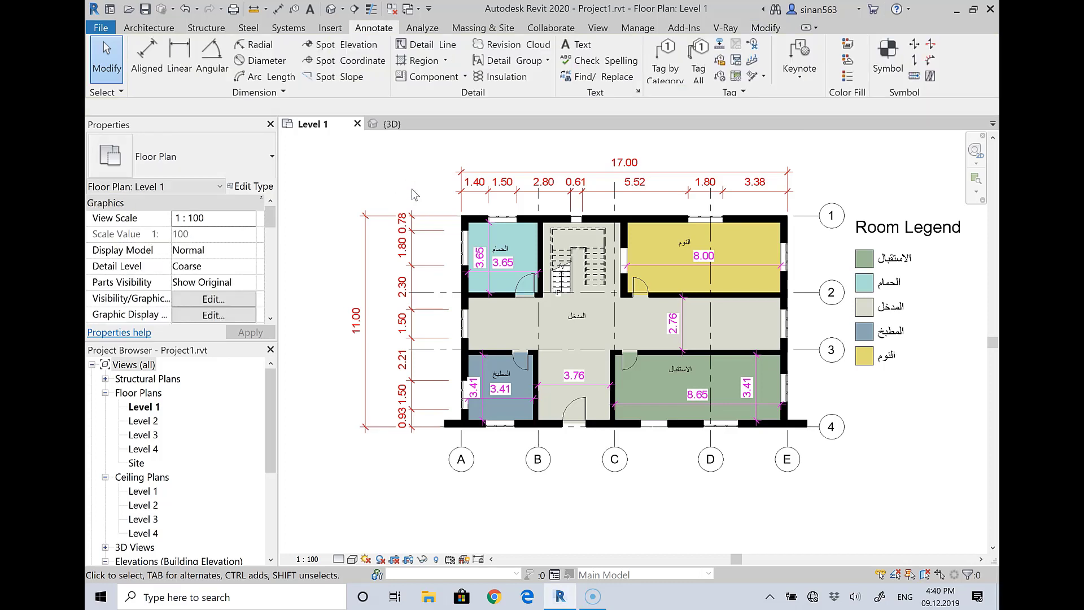
click(833, 473)
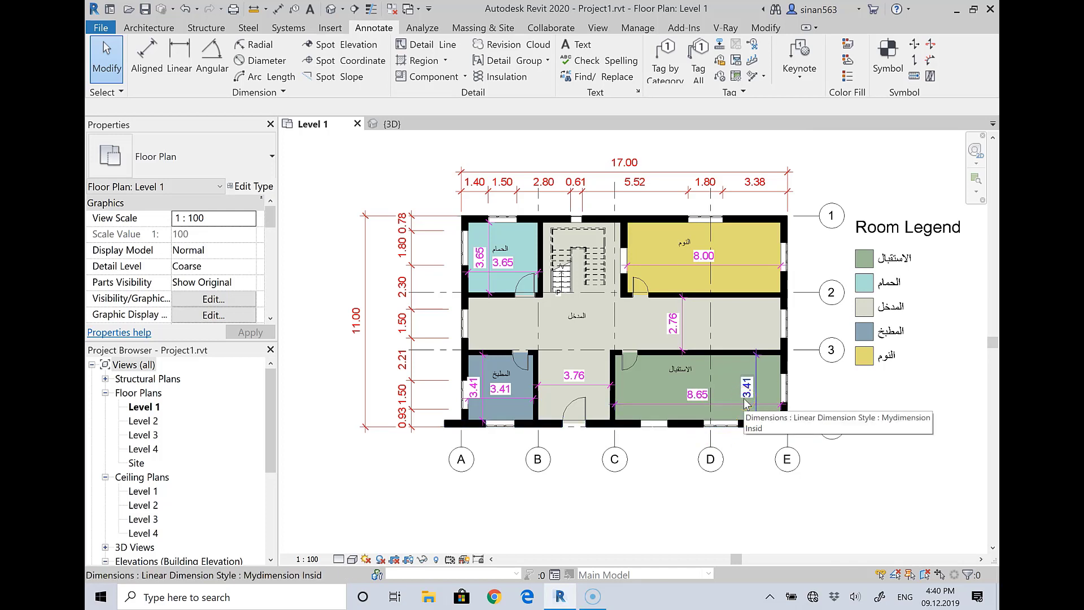
click(818, 311)
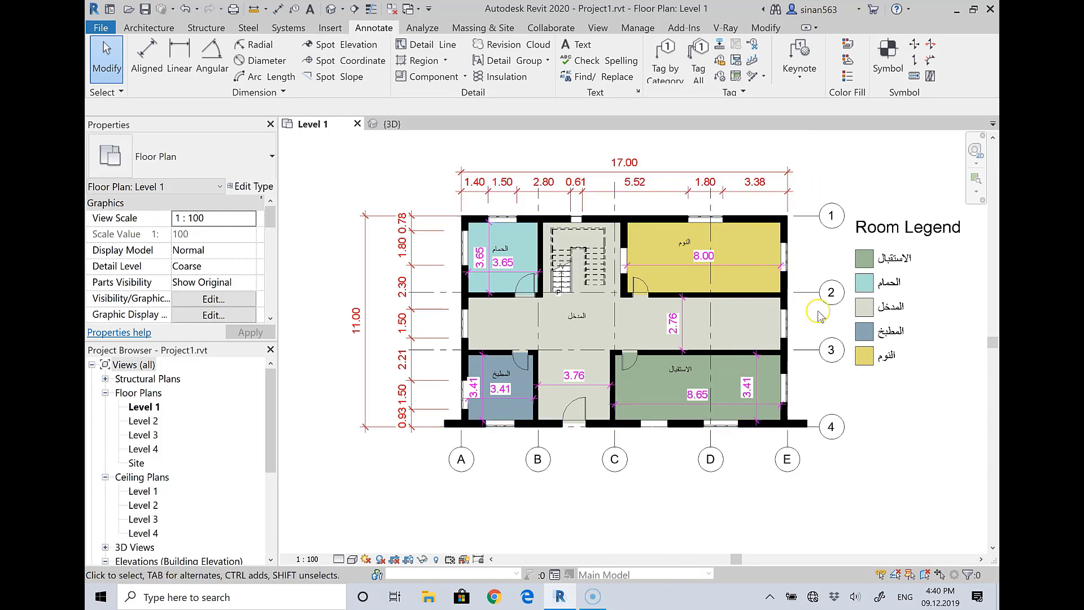
drag(920, 496, 344, 149)
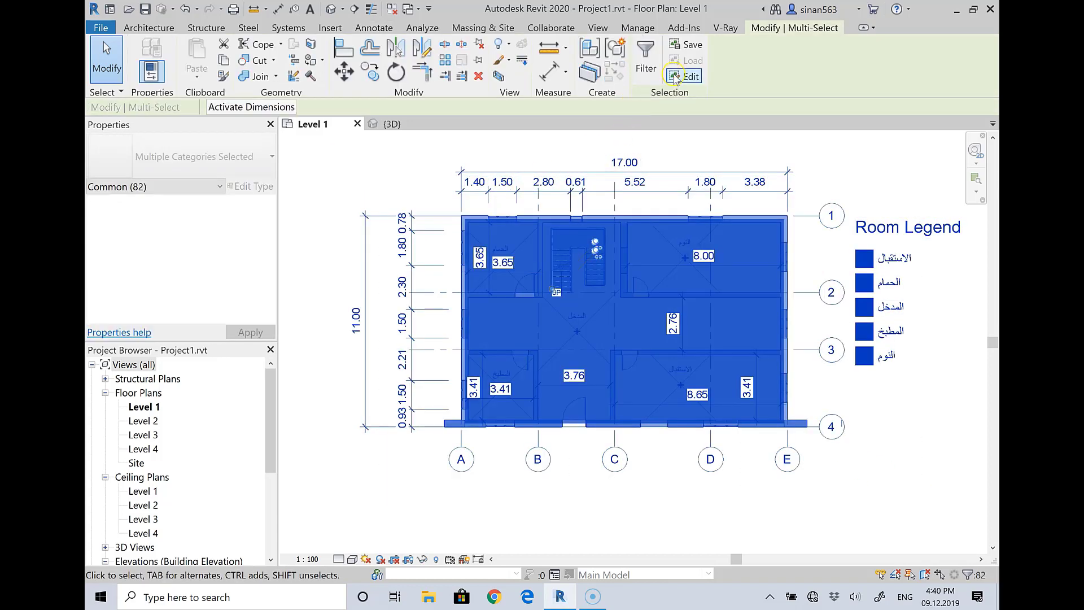
Filter the full selection to only its two floors, then deselect them
click(647, 56)
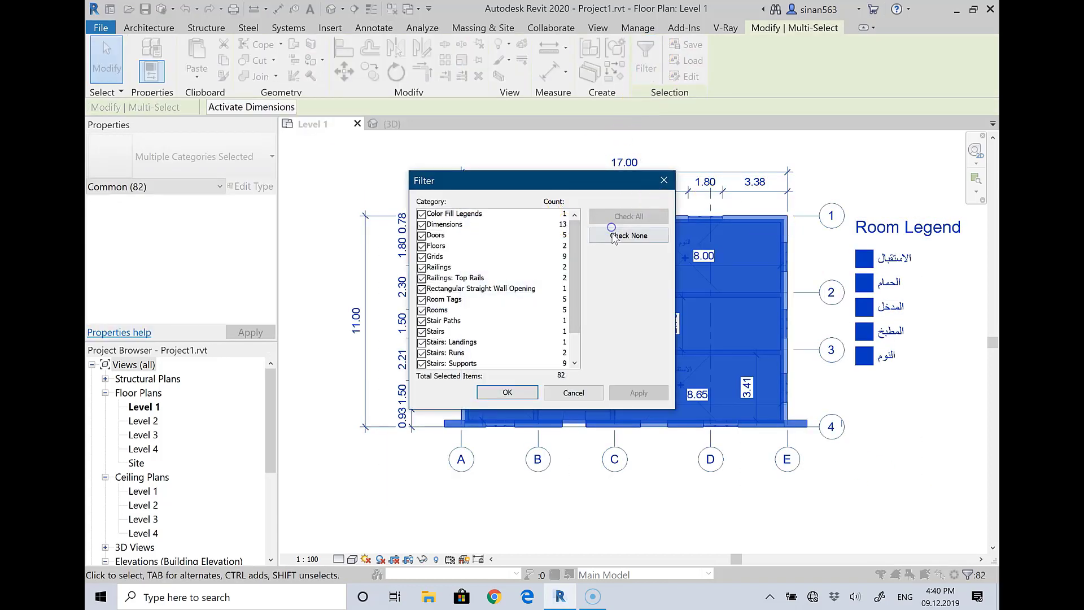
click(614, 236)
click(422, 246)
click(519, 391)
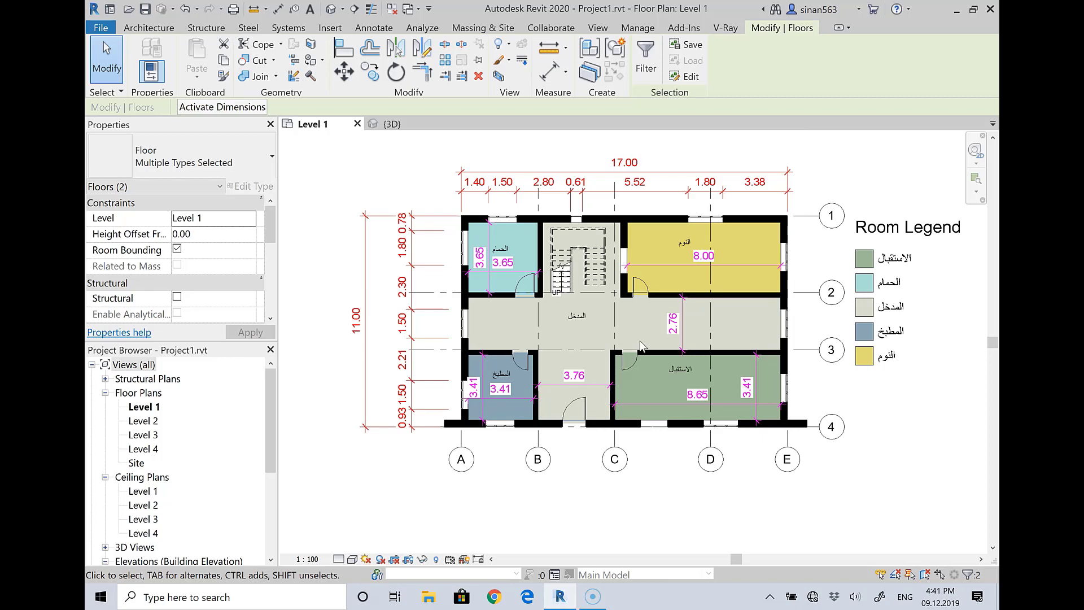
click(339, 180)
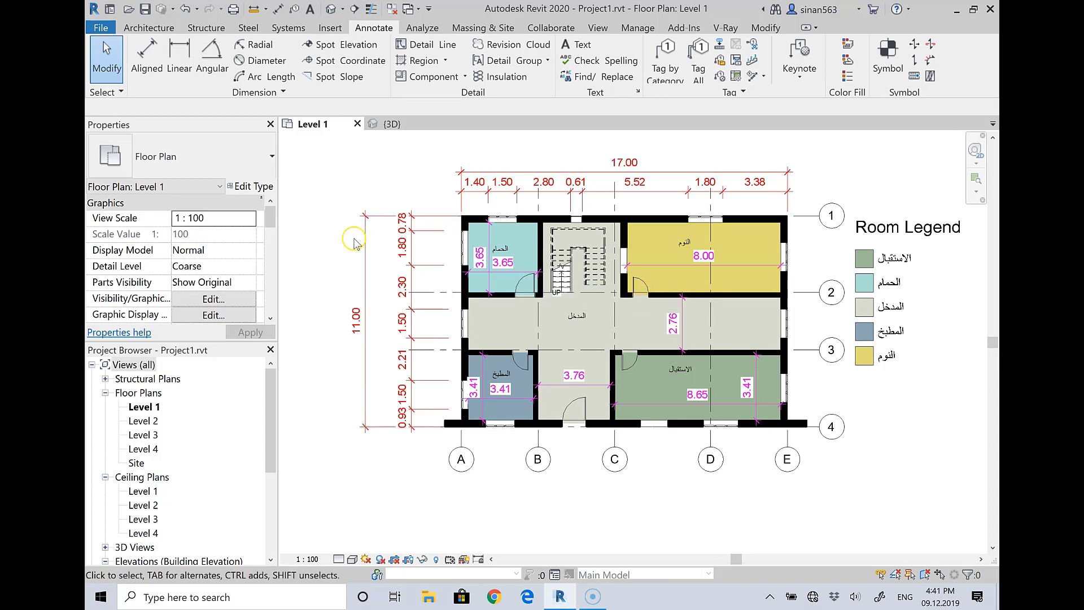
Duplicate Level 1 as the dependent view Level 1 - Dependent 1 and pick the top outer wall
right_click(150, 412)
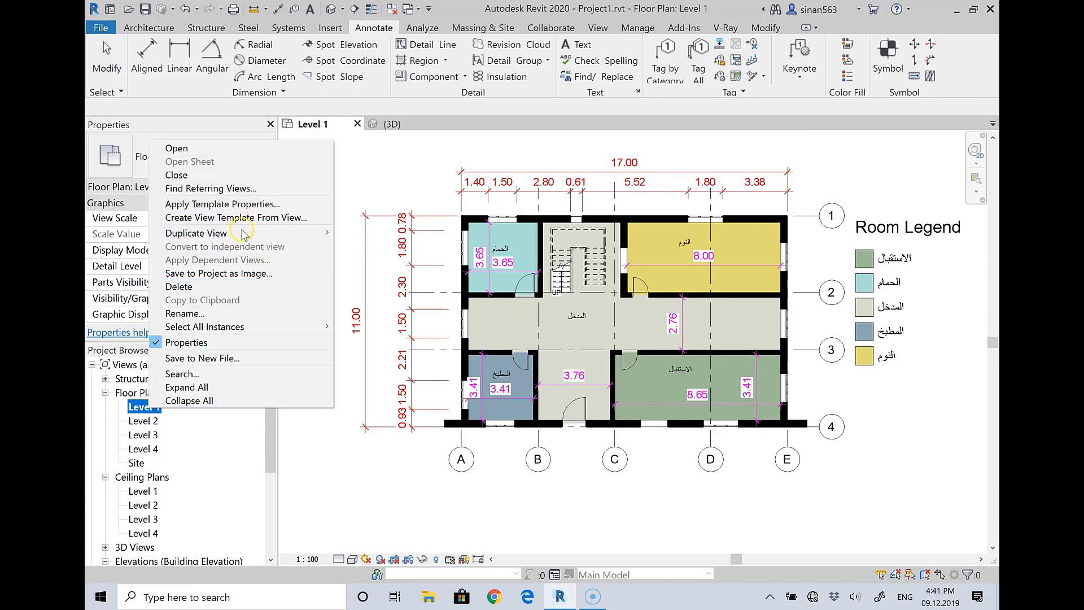
mouse_move(204, 233)
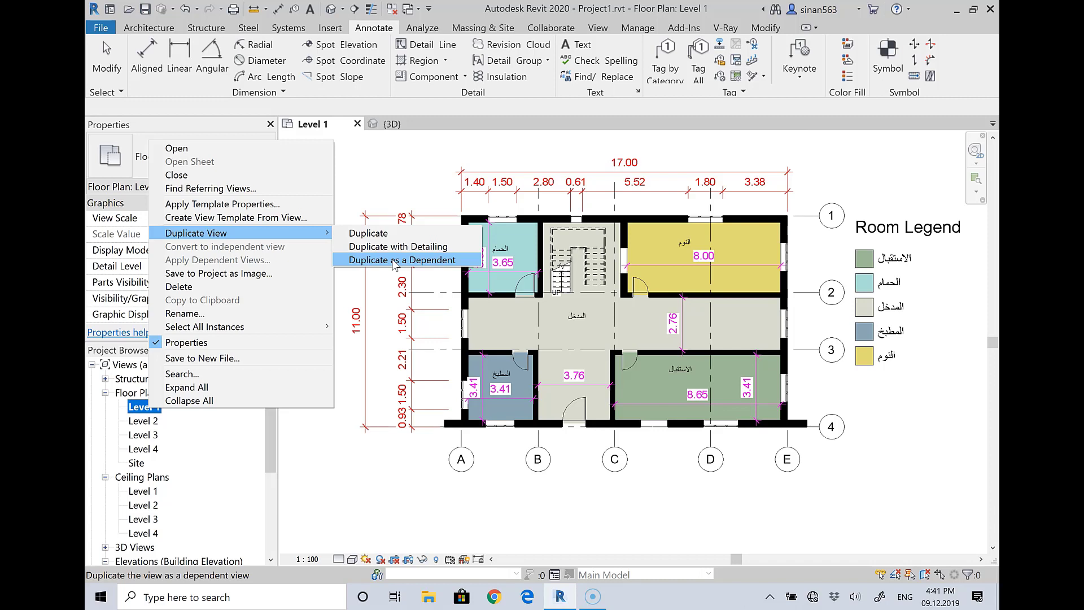
click(394, 261)
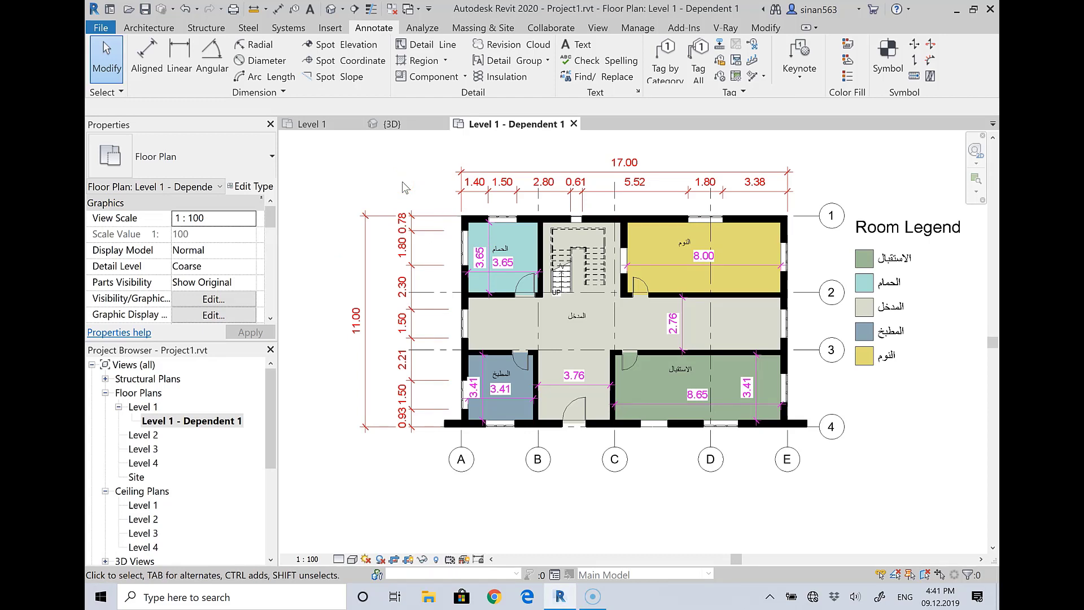
click(477, 219)
Override the Walls category cut pattern to Crosshatch 1.5mm, then recheck a wall in Level 1
right_click(477, 221)
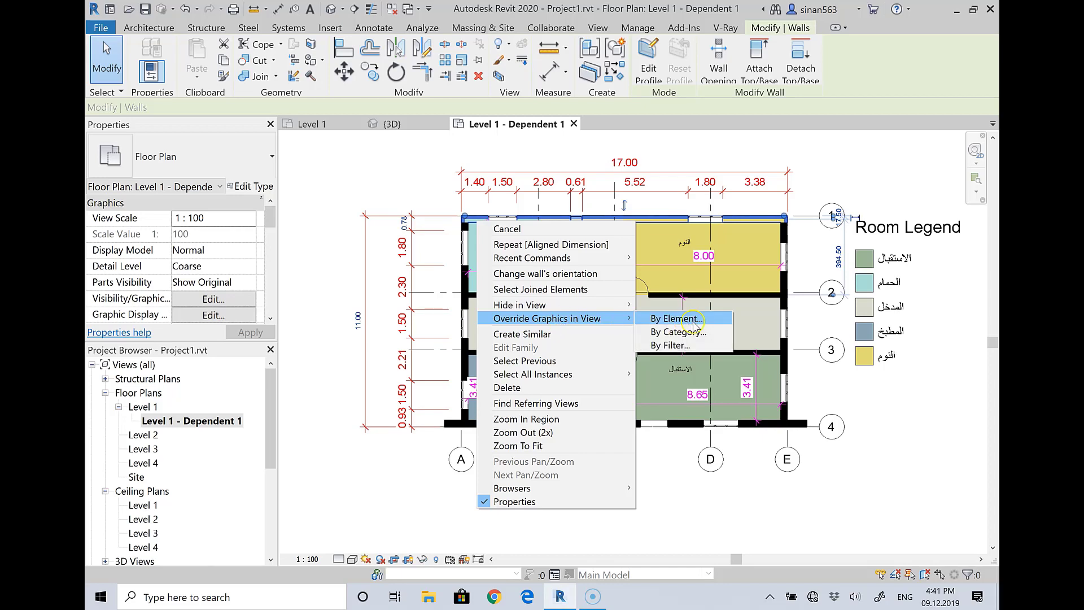
click(692, 332)
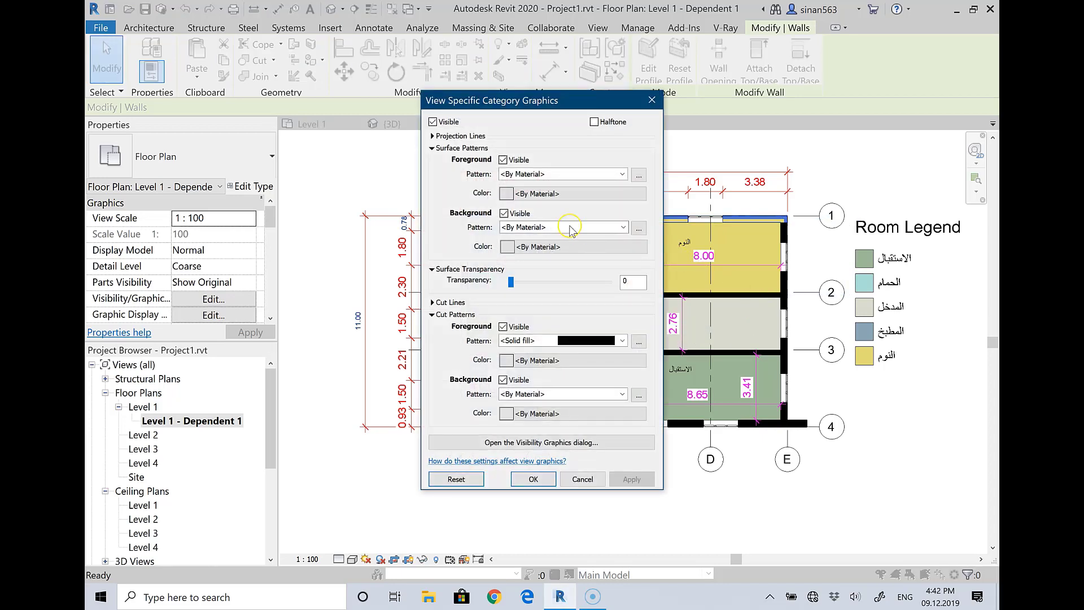
click(581, 341)
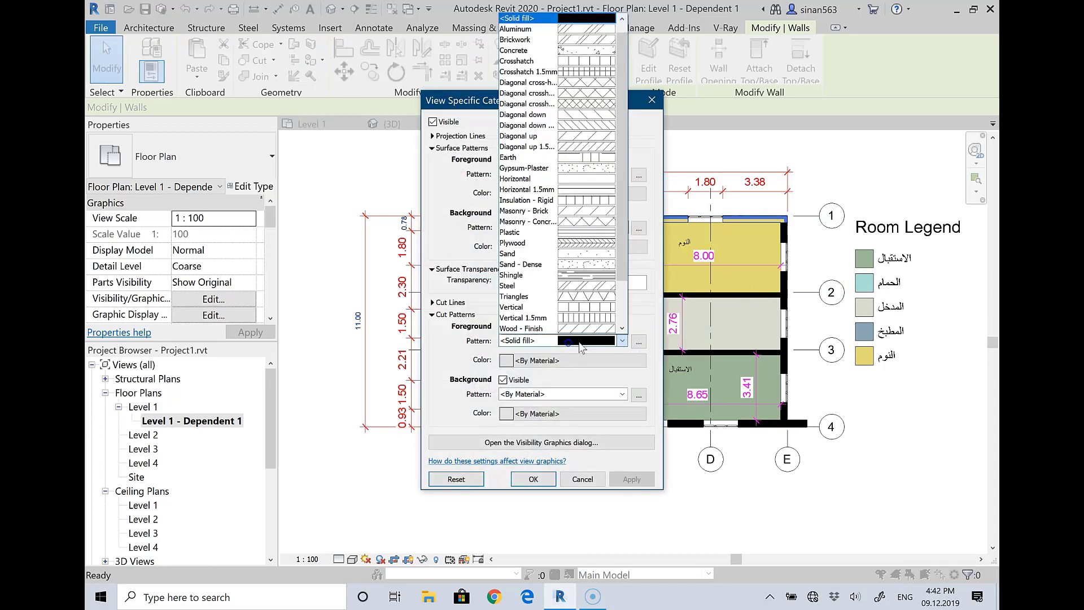
click(581, 72)
click(533, 478)
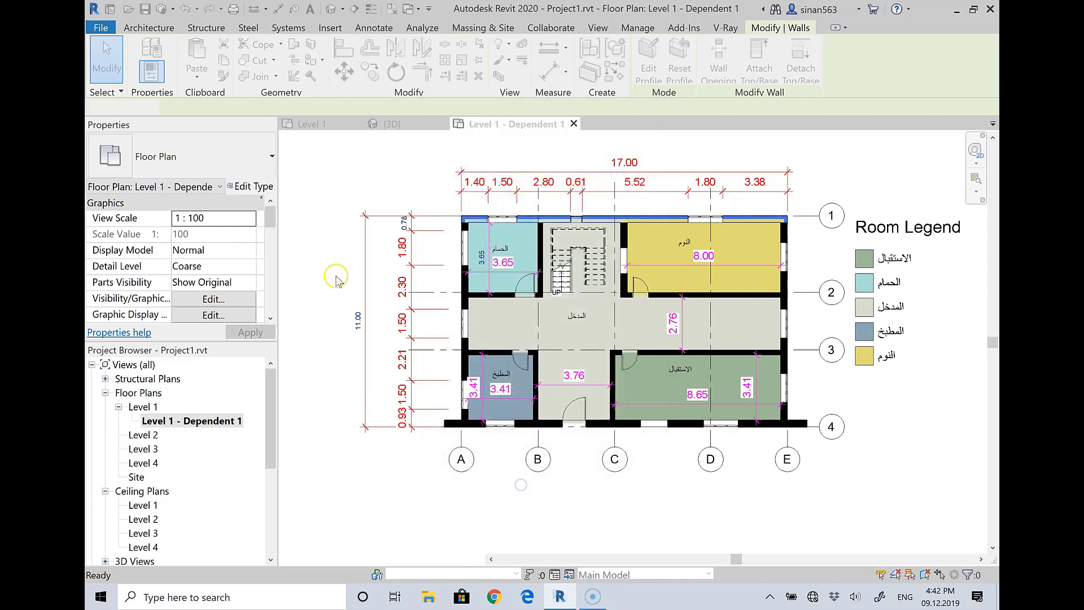
click(370, 168)
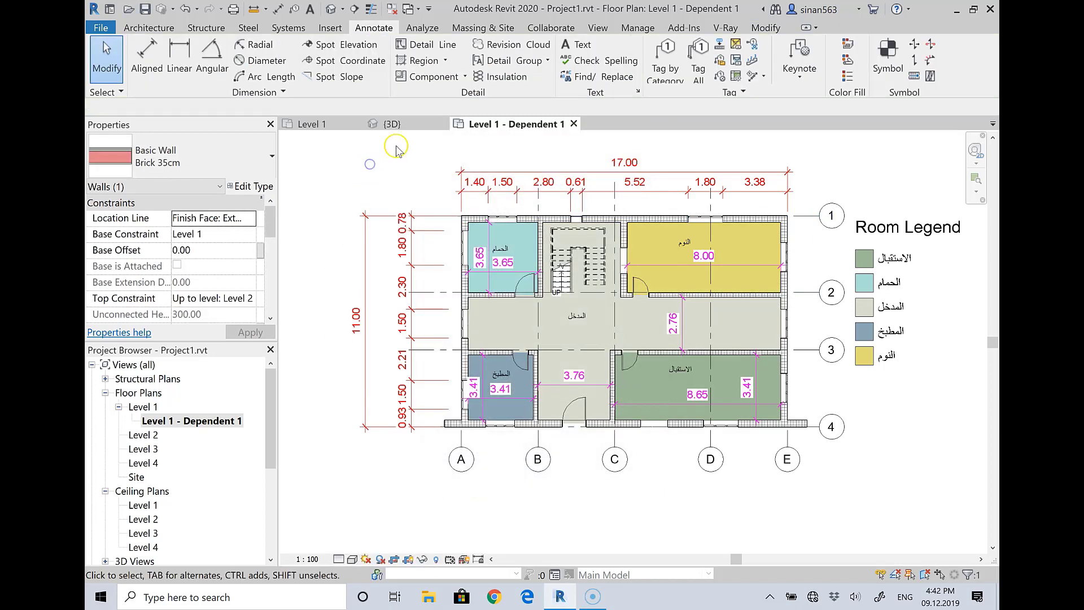
click(310, 124)
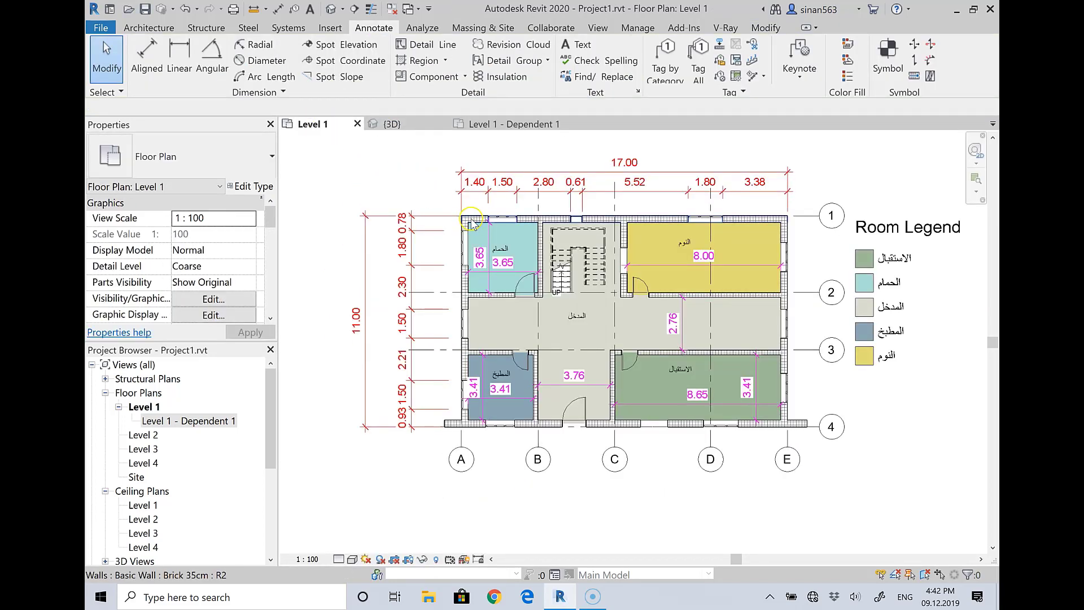
click(472, 222)
right_click(472, 222)
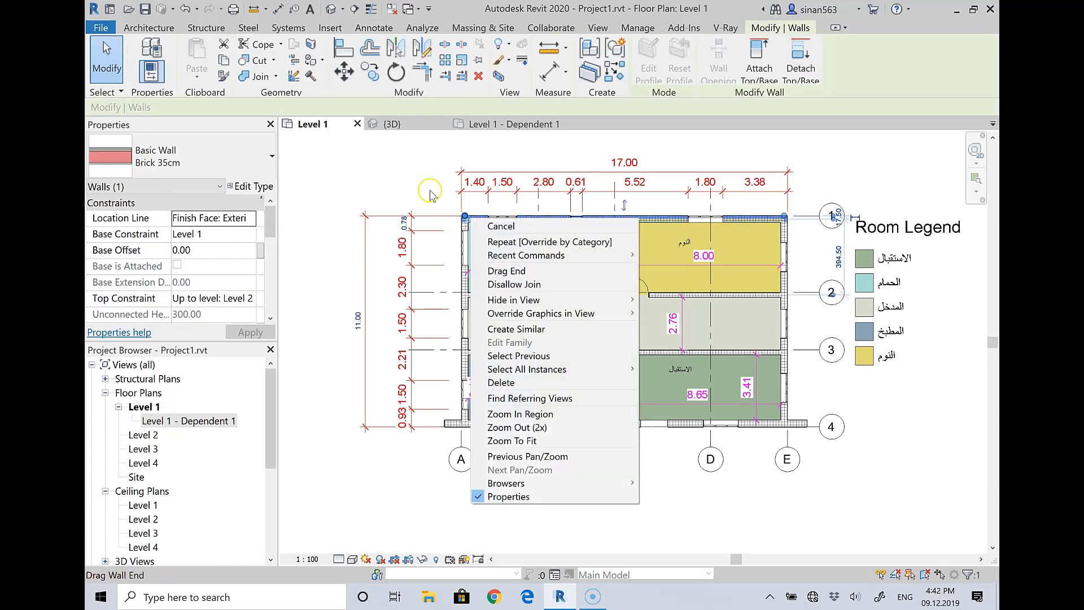
click(410, 165)
Convert Level 1 - Dependent 1 into an independent view and return to Level 1
click(502, 129)
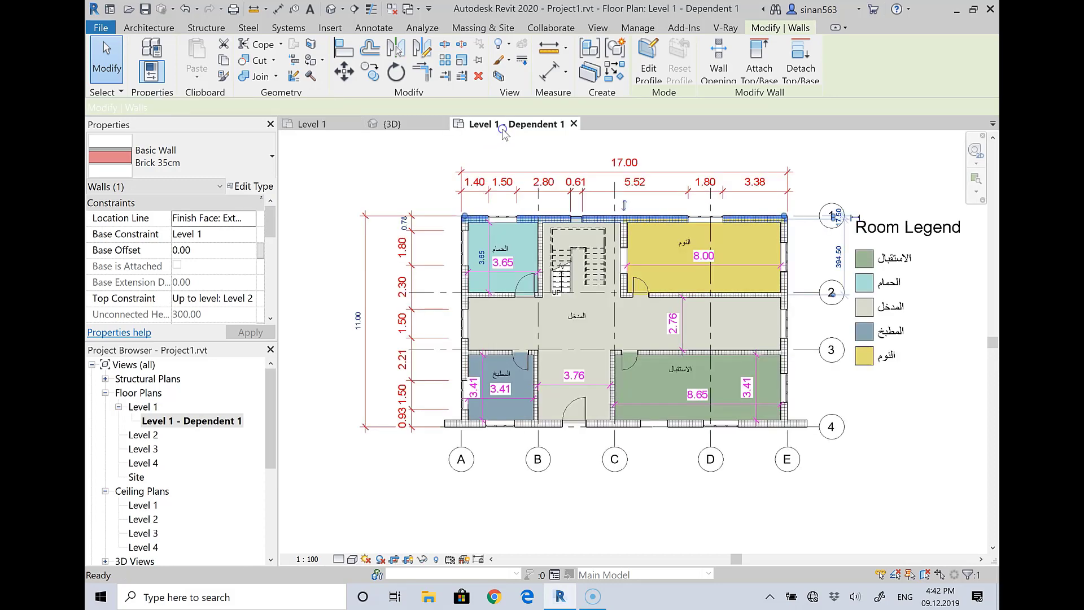
right_click(192, 421)
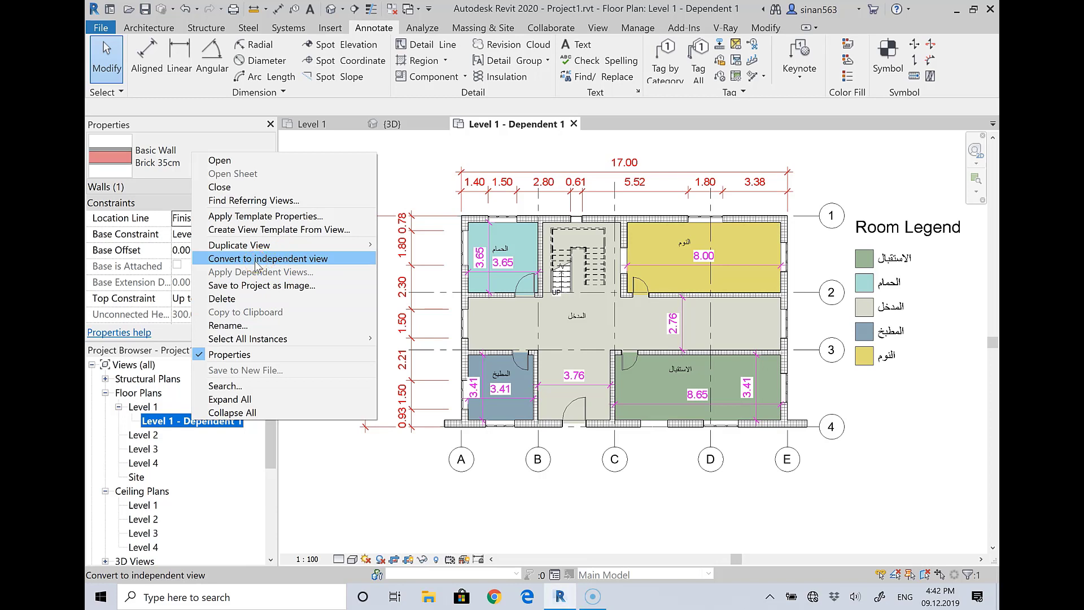
click(256, 258)
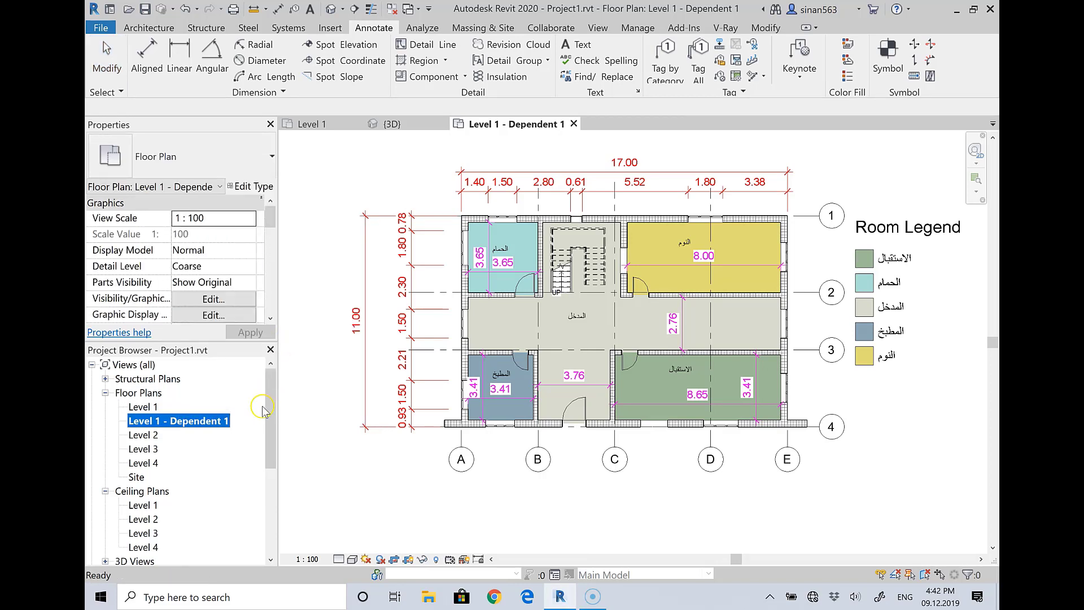
click(316, 125)
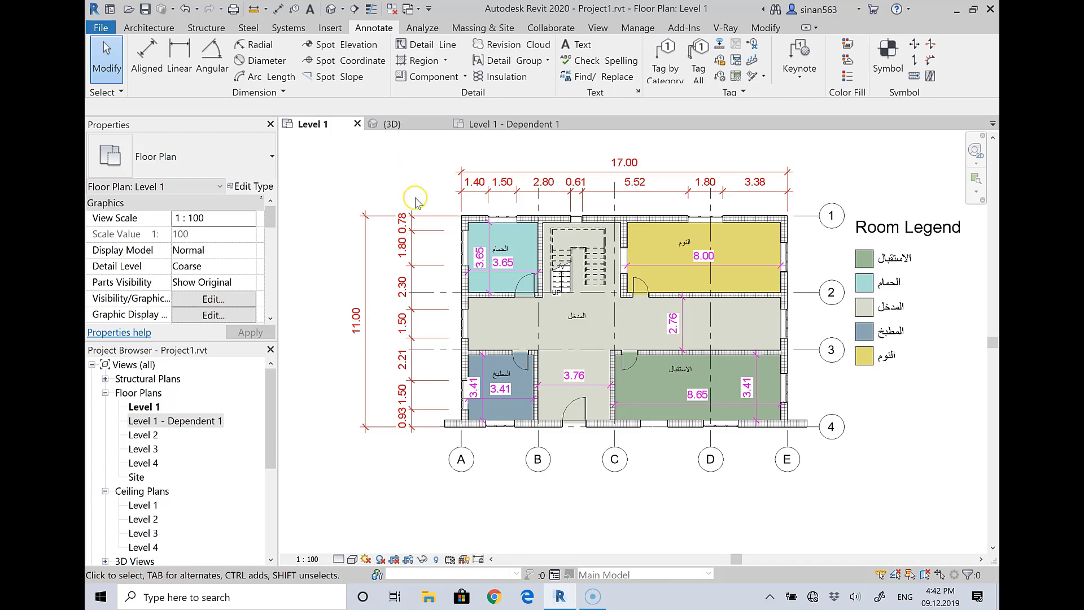
Override the Walls category cut pattern foreground to Solid fill
right_click(475, 219)
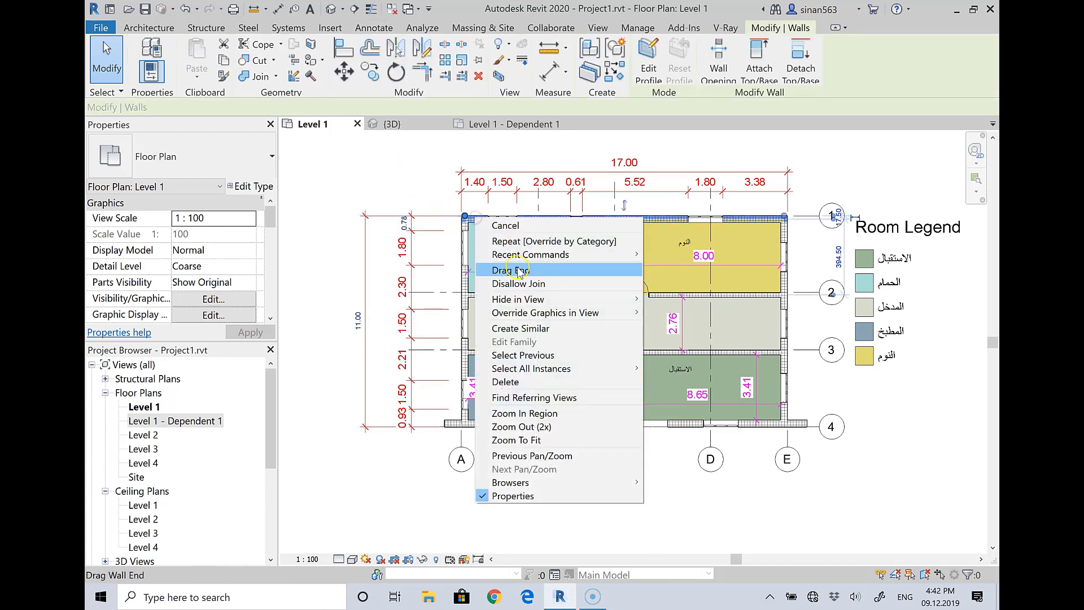
mouse_move(544, 312)
click(662, 311)
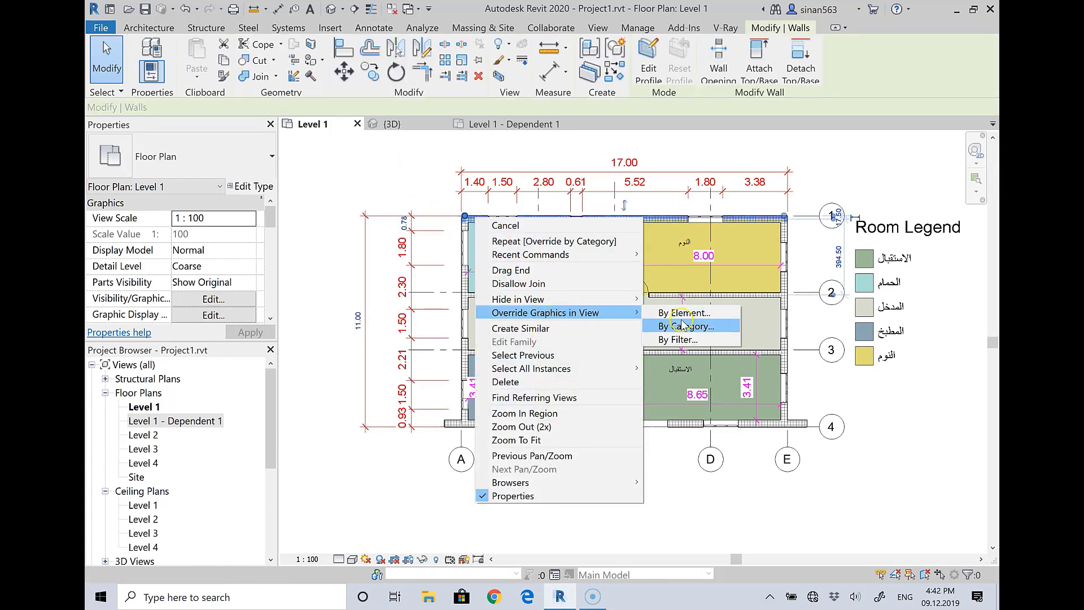
click(677, 325)
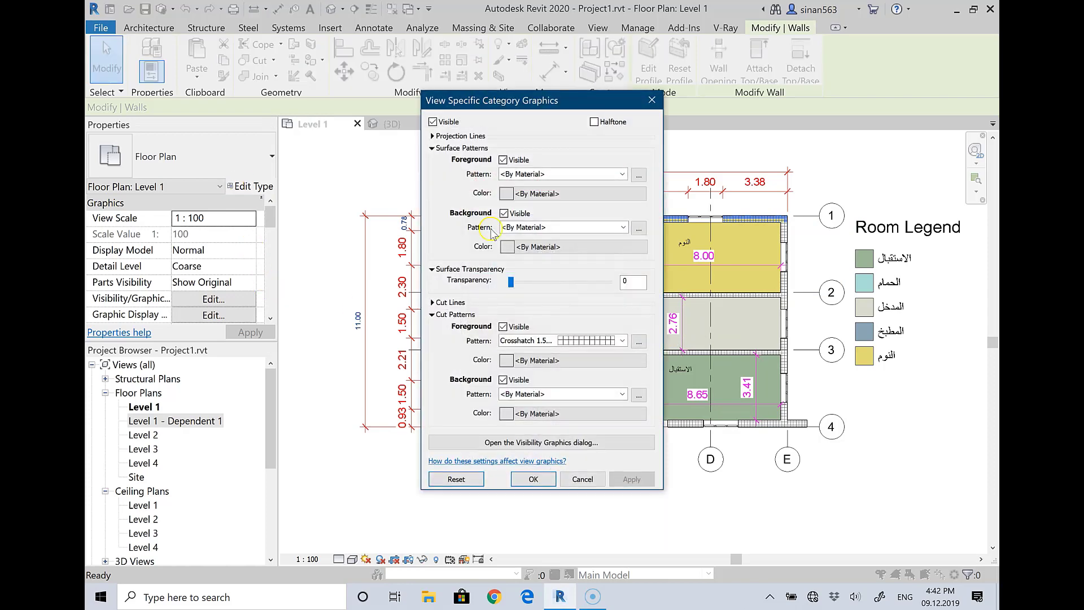
click(559, 341)
scroll(583, 157, up, 2)
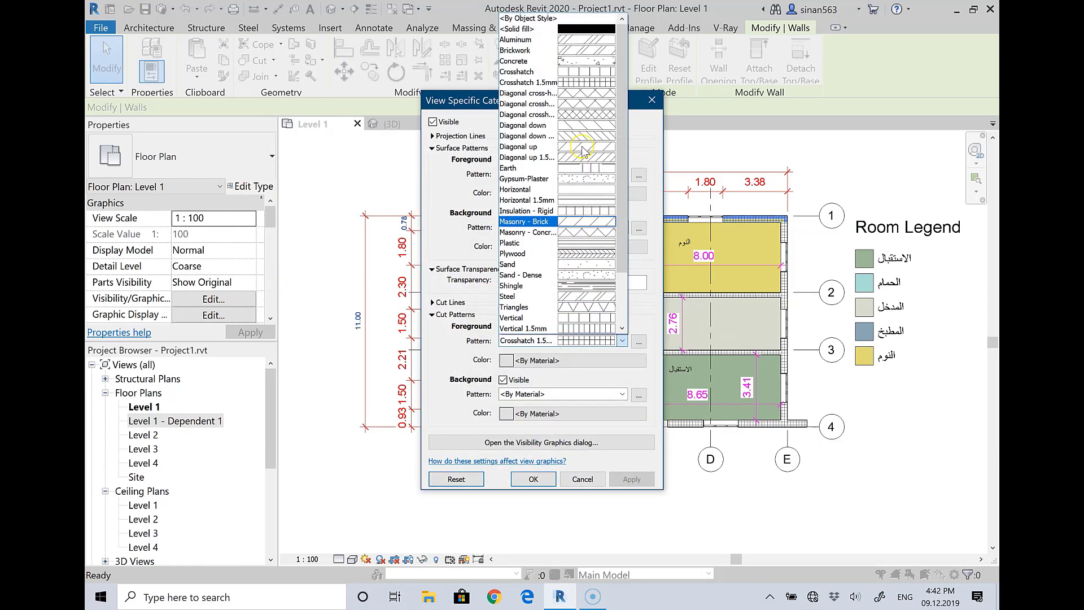
click(587, 18)
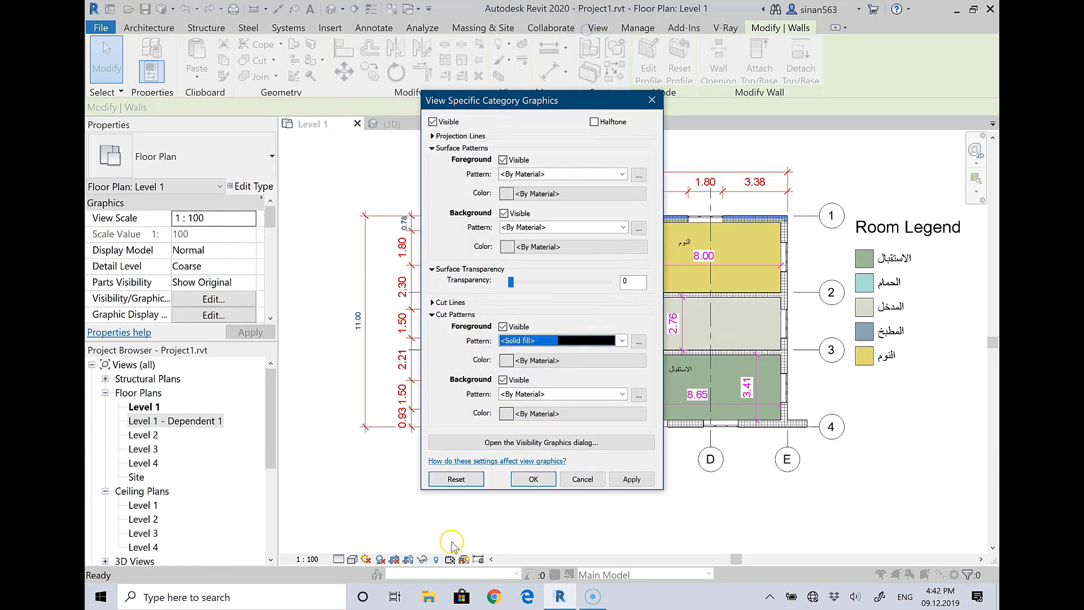
click(533, 479)
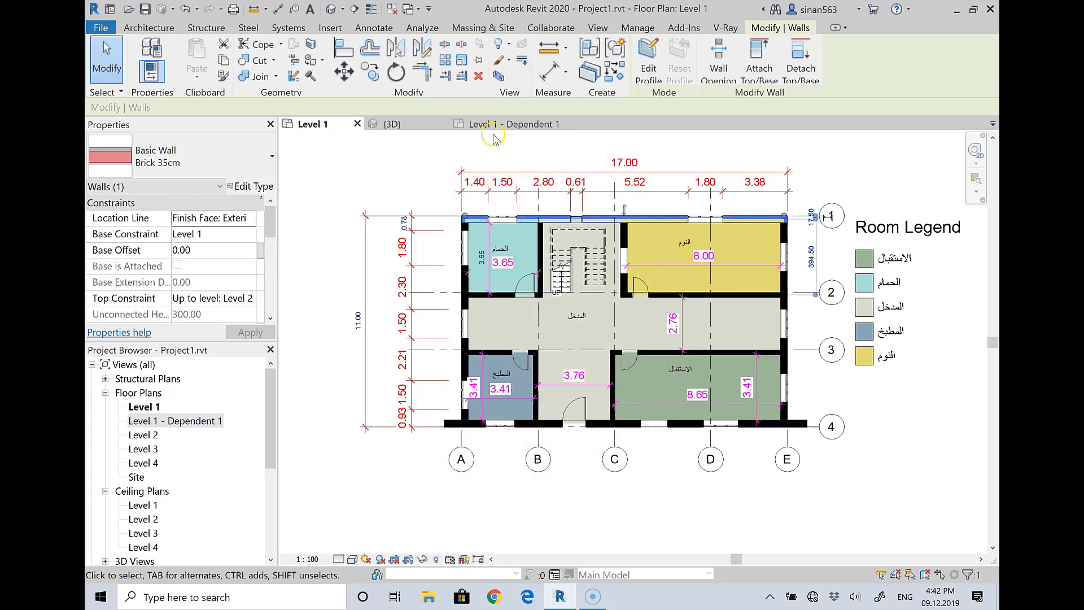
Compare Level 1 with Level 1 - Dependent 1, ending on the dependent plan
click(486, 123)
click(373, 167)
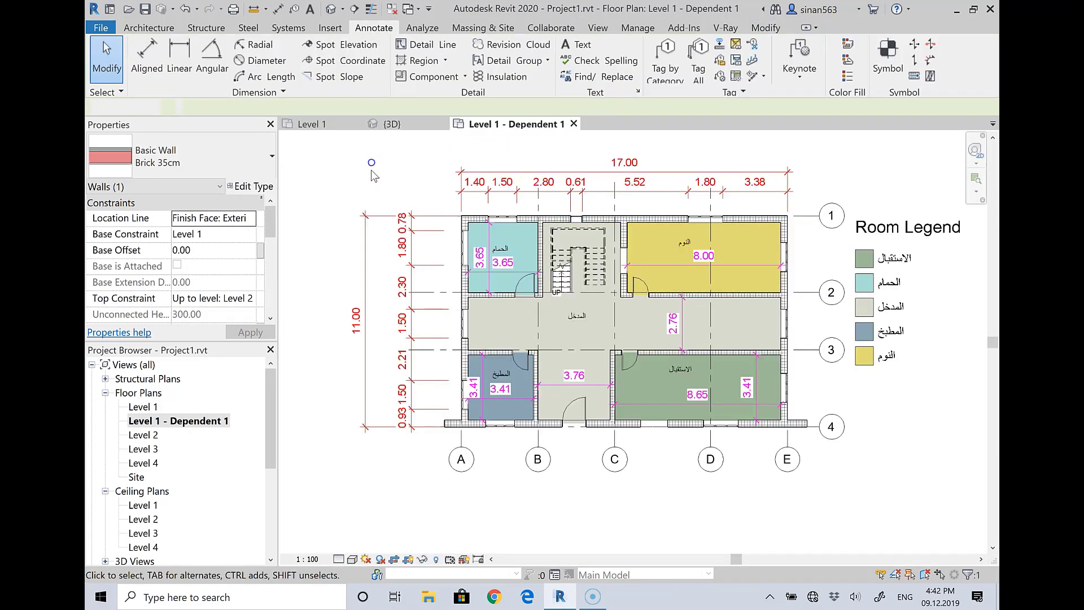
click(310, 124)
click(484, 131)
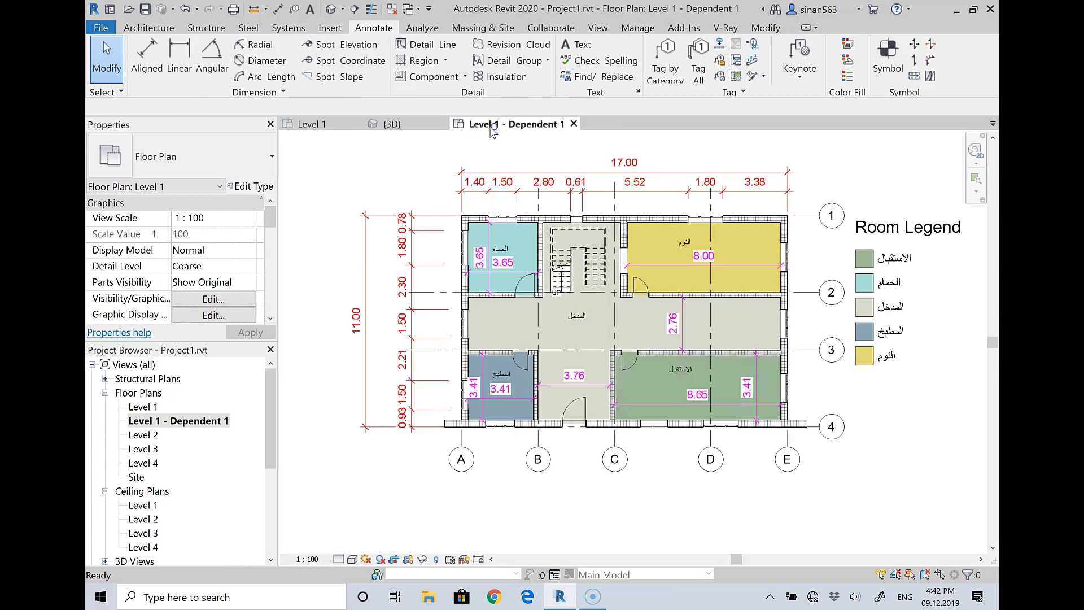
click(350, 124)
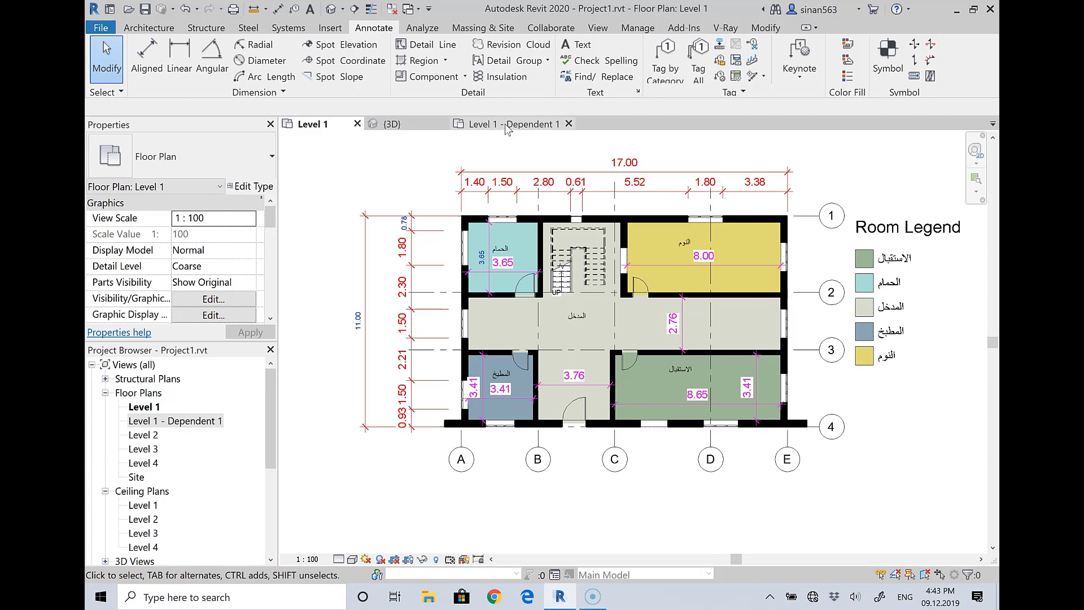
click(510, 125)
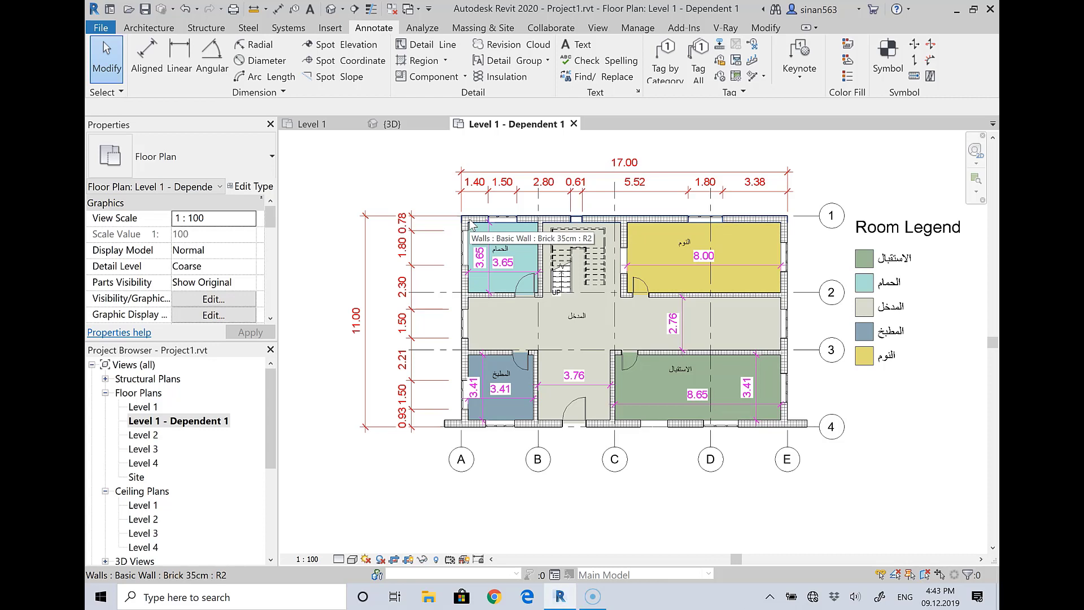
Browse the Level 1 view's Duplicate options without duplicating, then return to Level 1
right_click(138, 407)
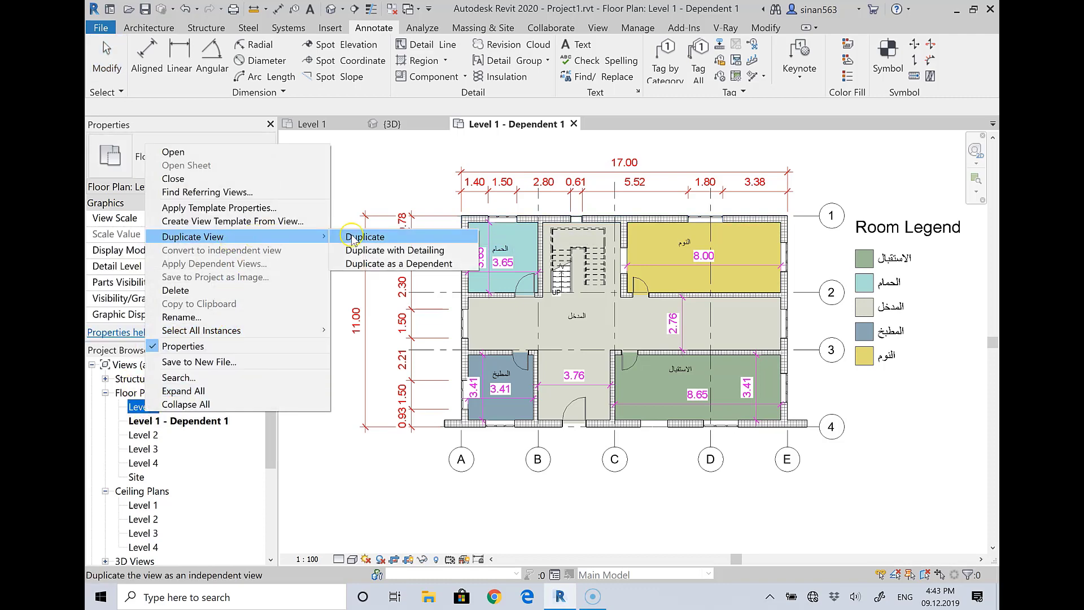
mouse_move(193, 236)
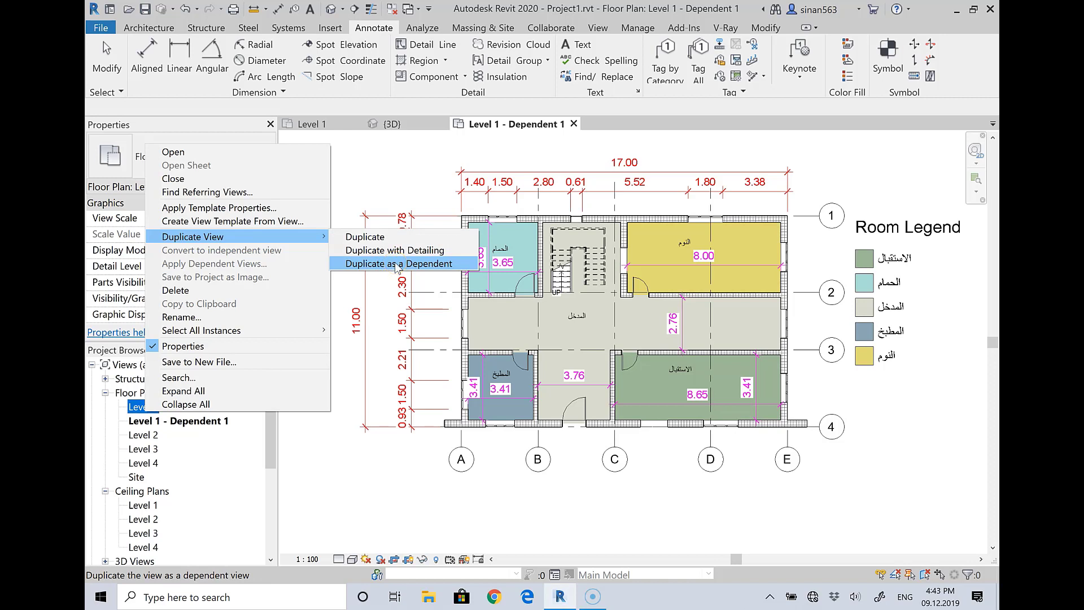
click(393, 241)
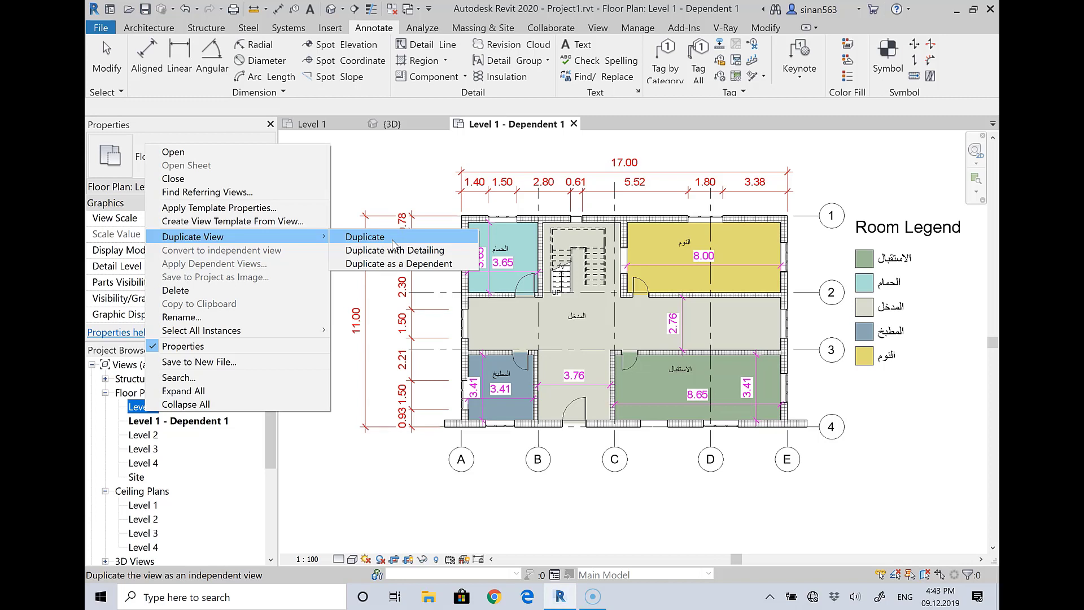
click(486, 125)
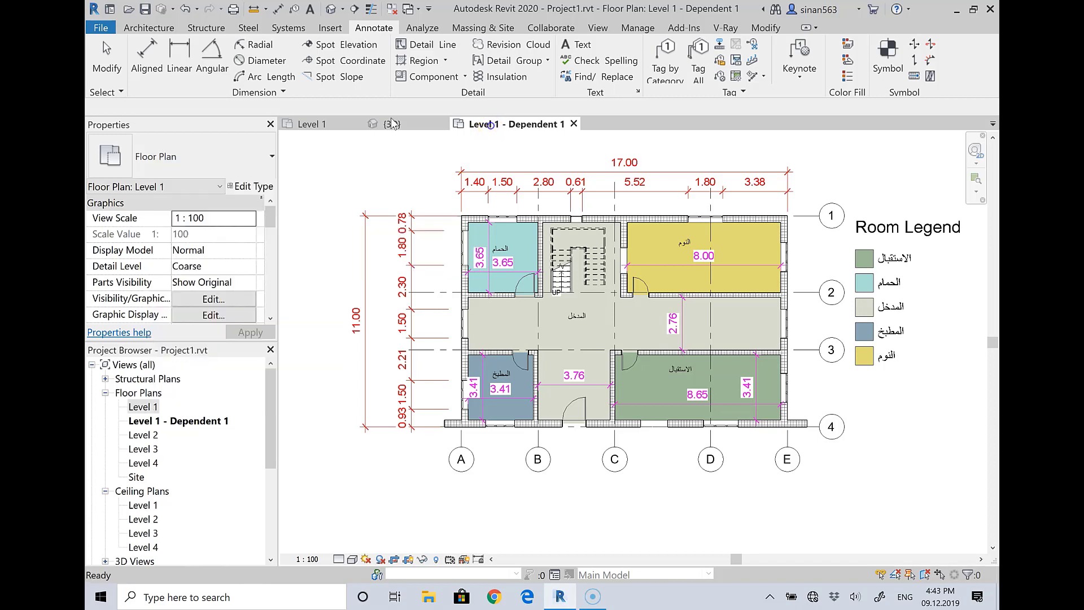
click(324, 125)
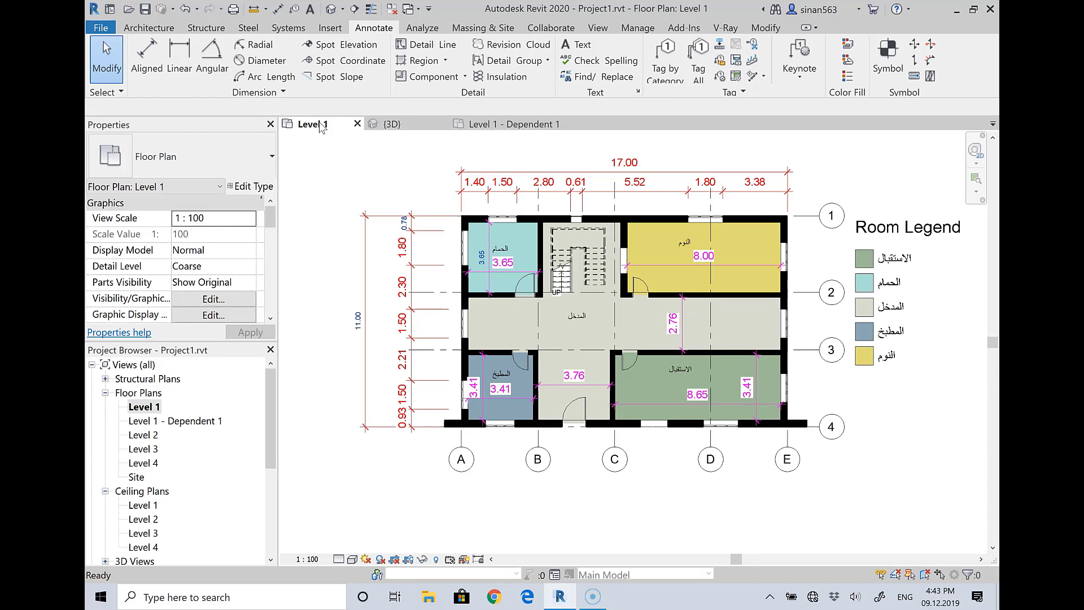
click(432, 186)
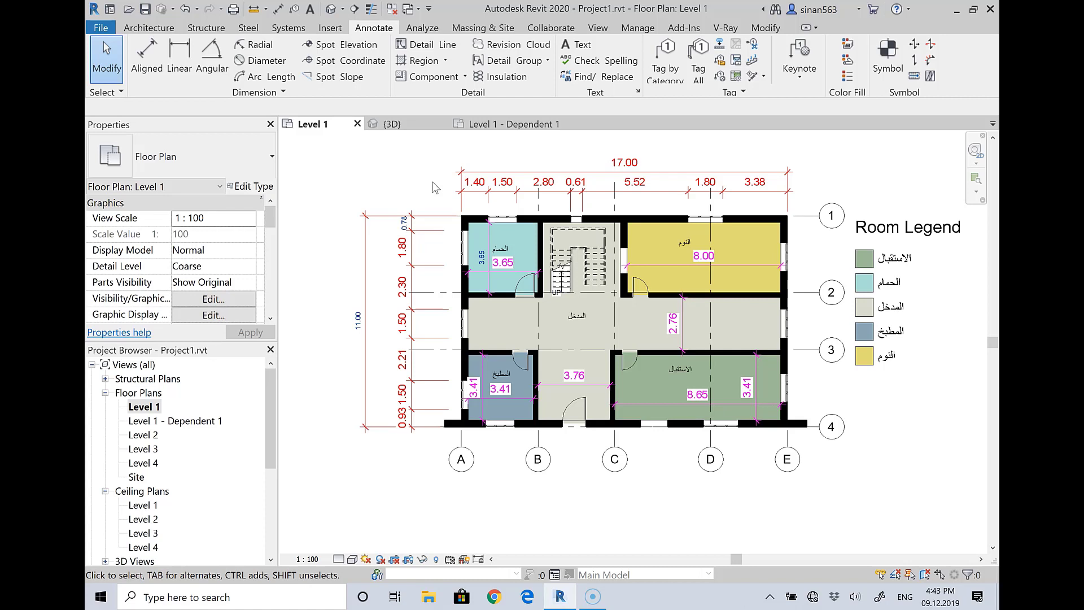
click(491, 238)
Open Level 1 - Dependent 1 and delete its Room Legend
click(150, 421)
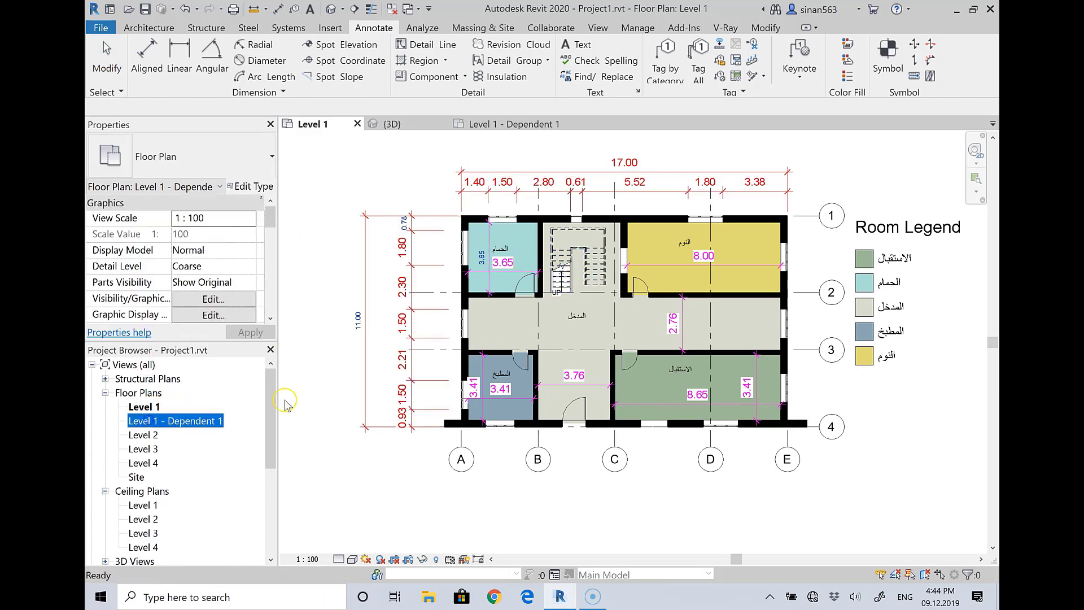
double_click(169, 420)
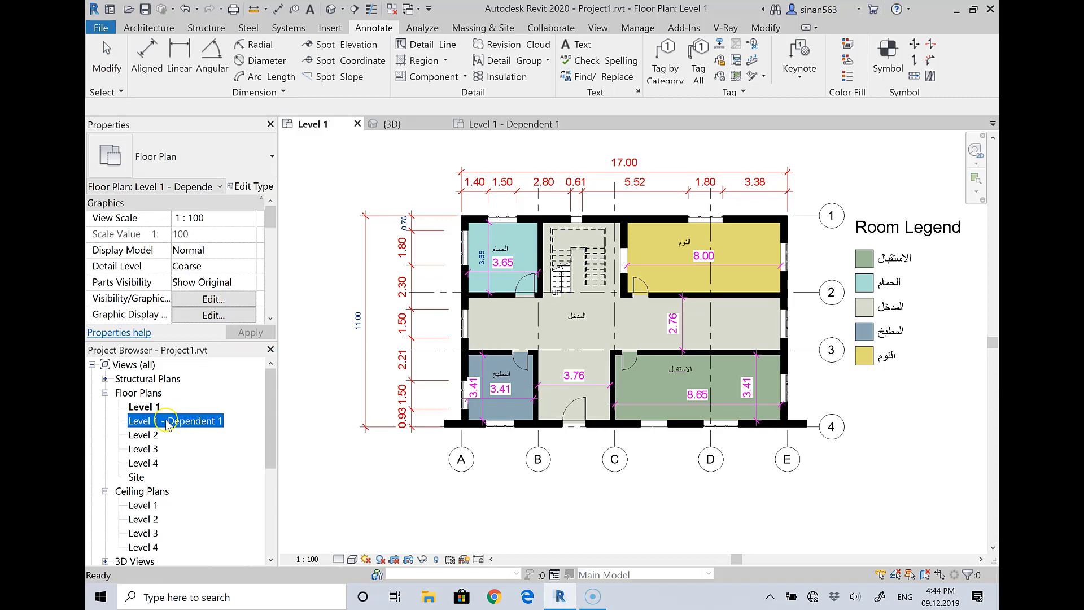
click(868, 266)
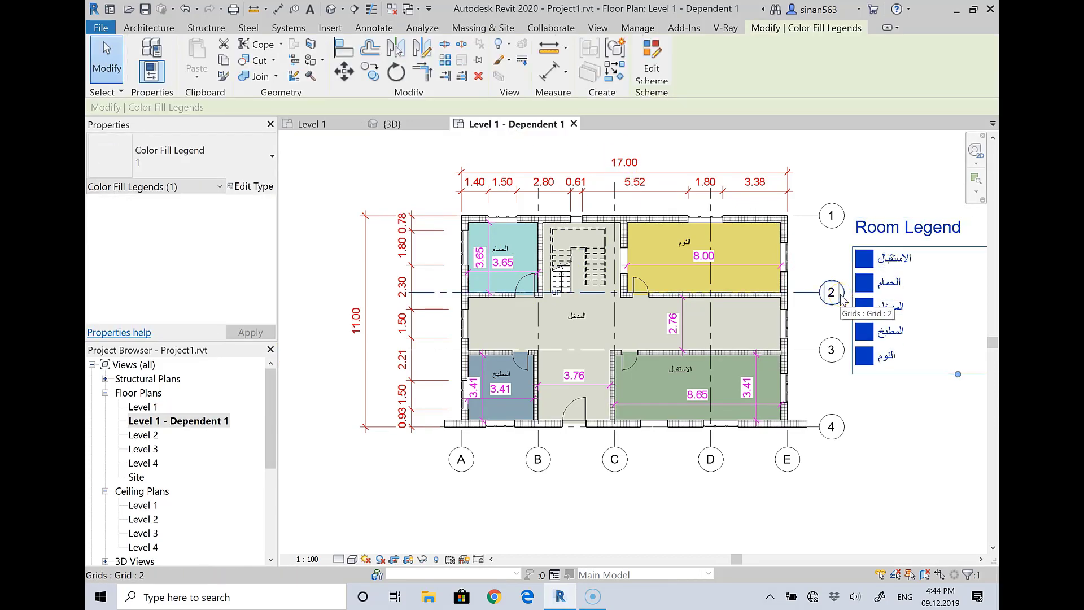
key(Delete)
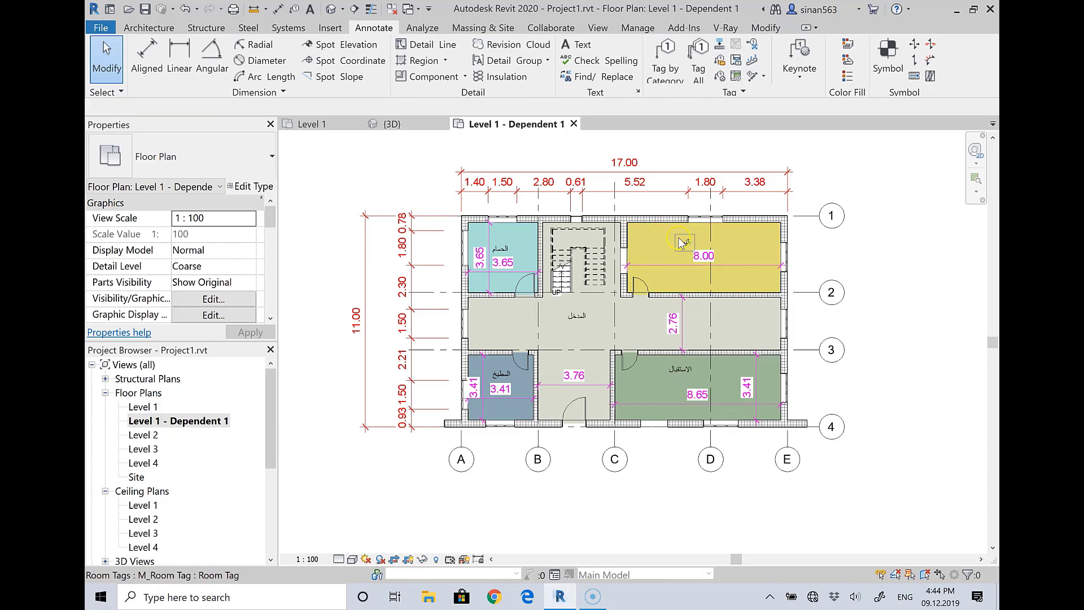
Delete the upper-right room's tag and the room itself
click(680, 242)
key(Delete)
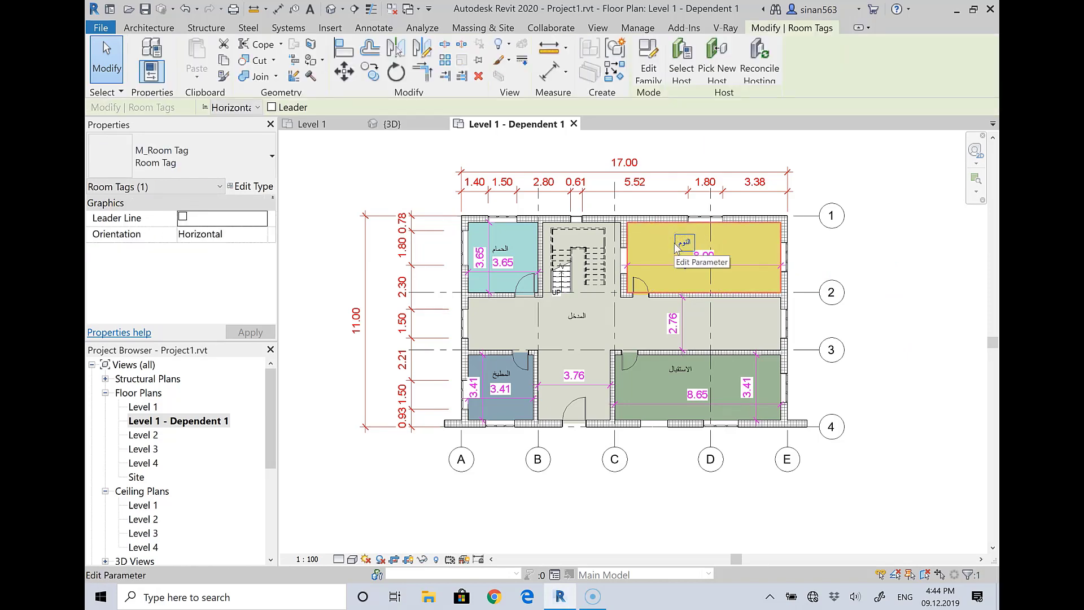
click(683, 261)
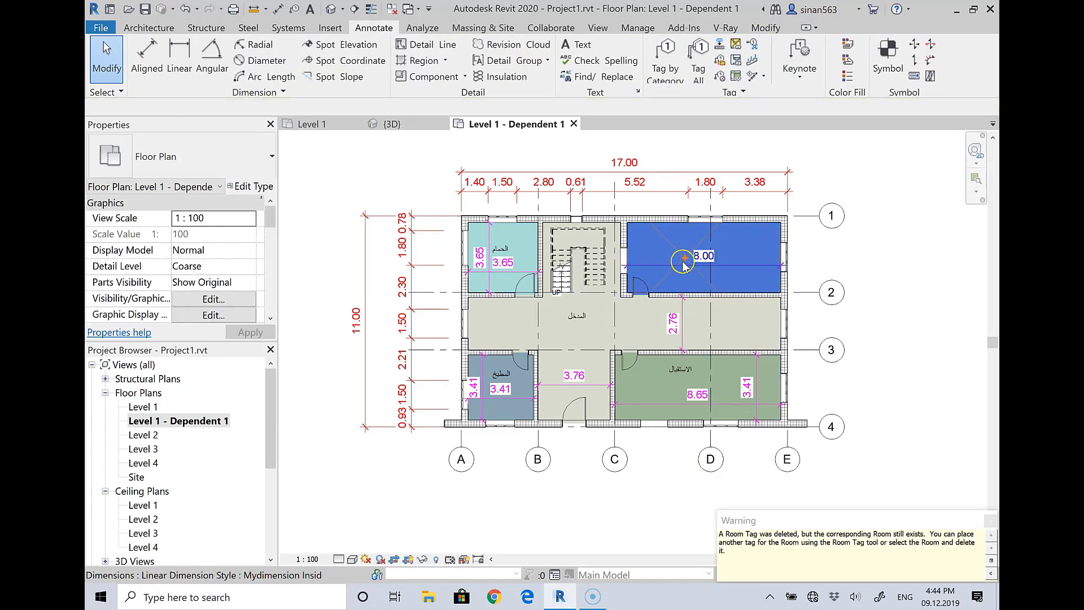
key(Delete)
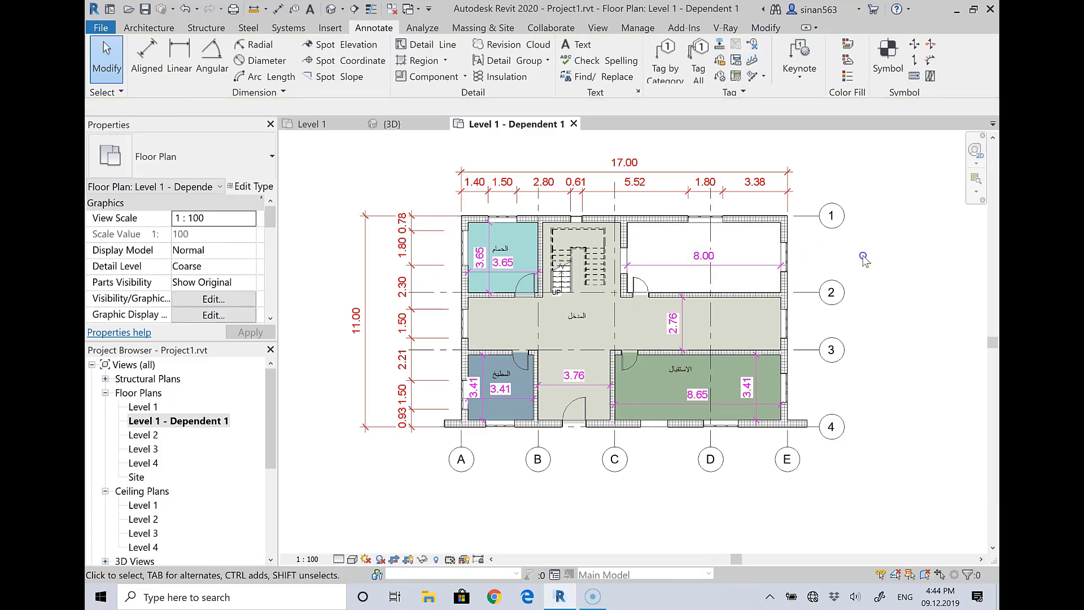
Box-select around the upper-right area and filter it down to just the floor
drag(758, 243, 821, 220)
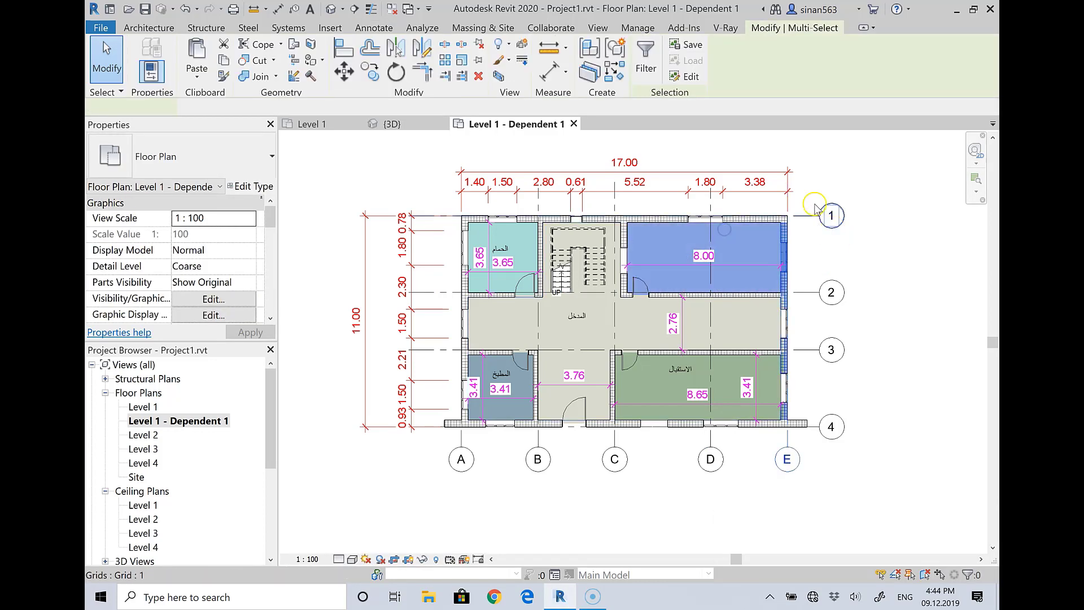
click(646, 62)
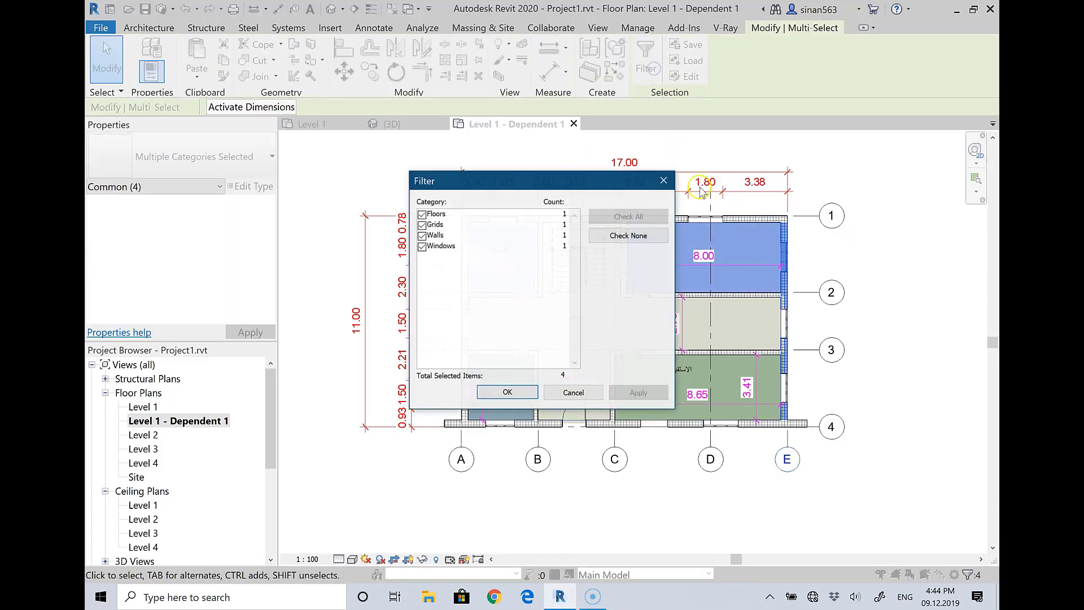
click(631, 237)
click(421, 214)
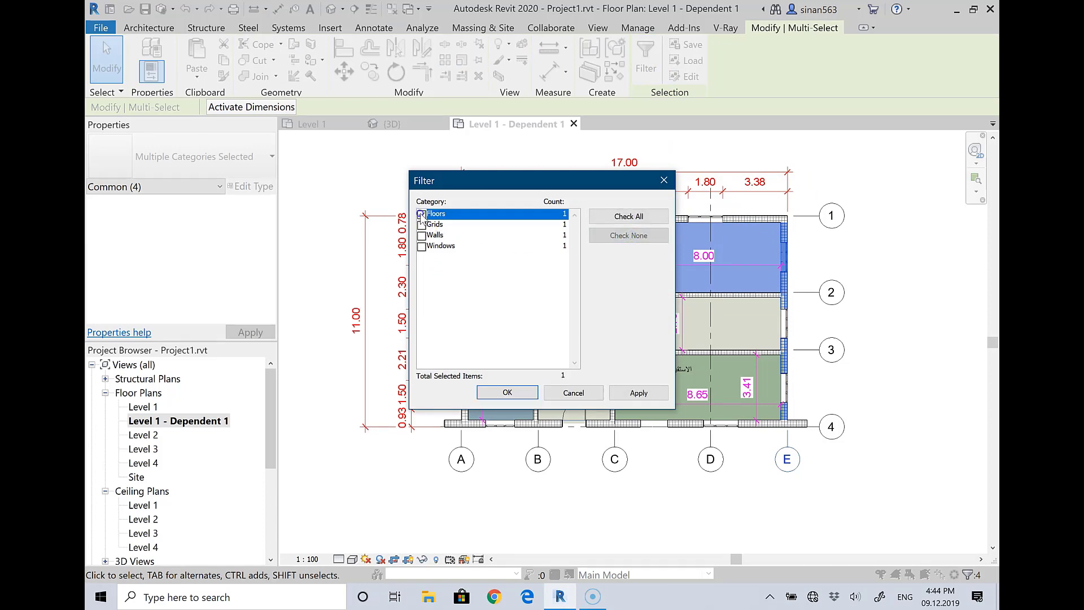
click(526, 391)
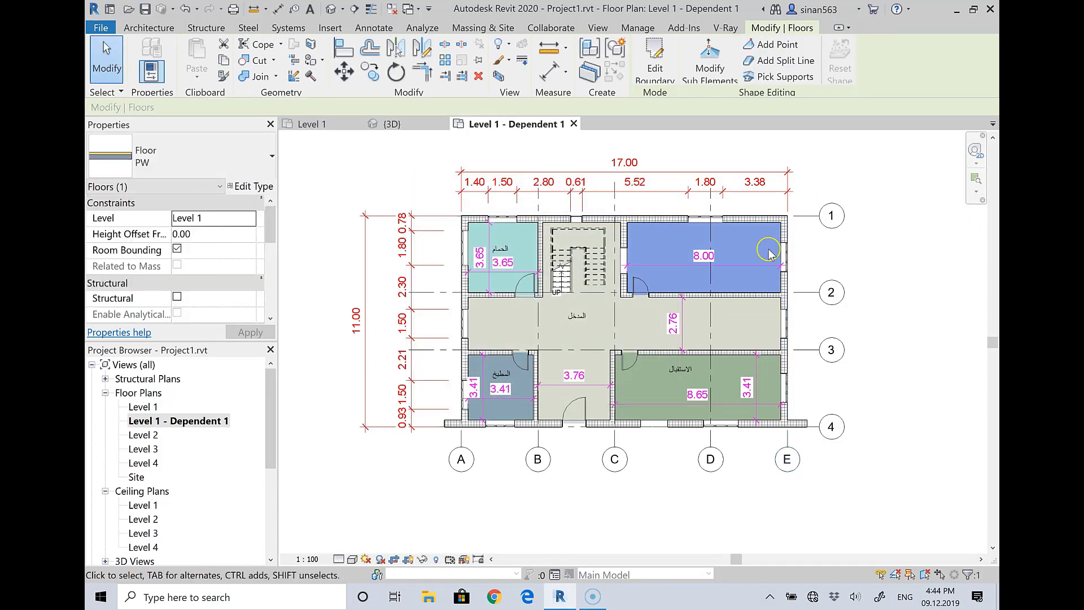
scroll(767, 252, up, 2)
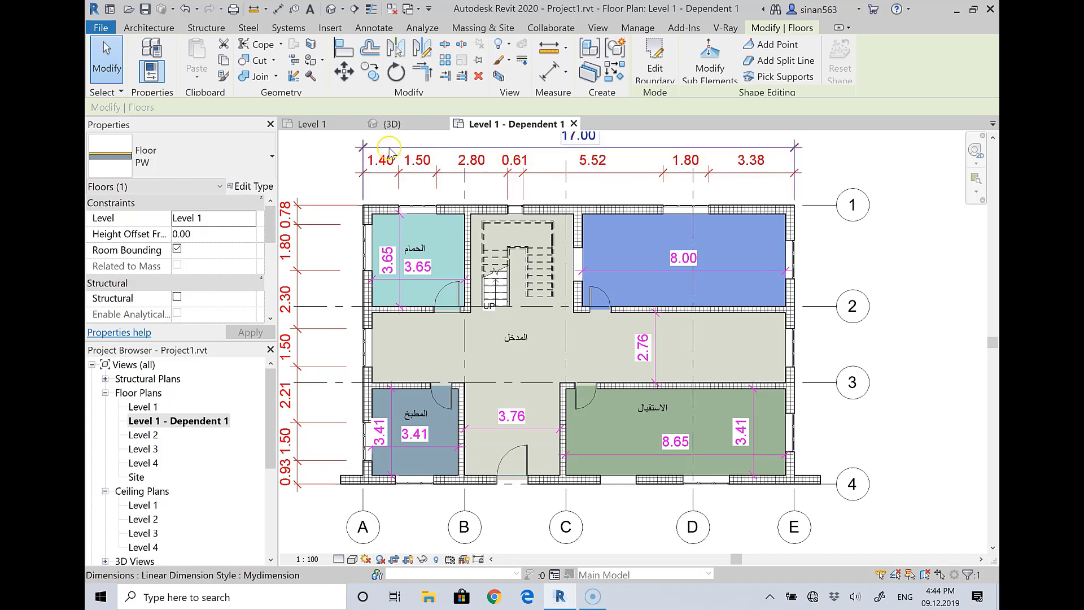
Bring the original Level 1 floor plan back on screen
click(310, 124)
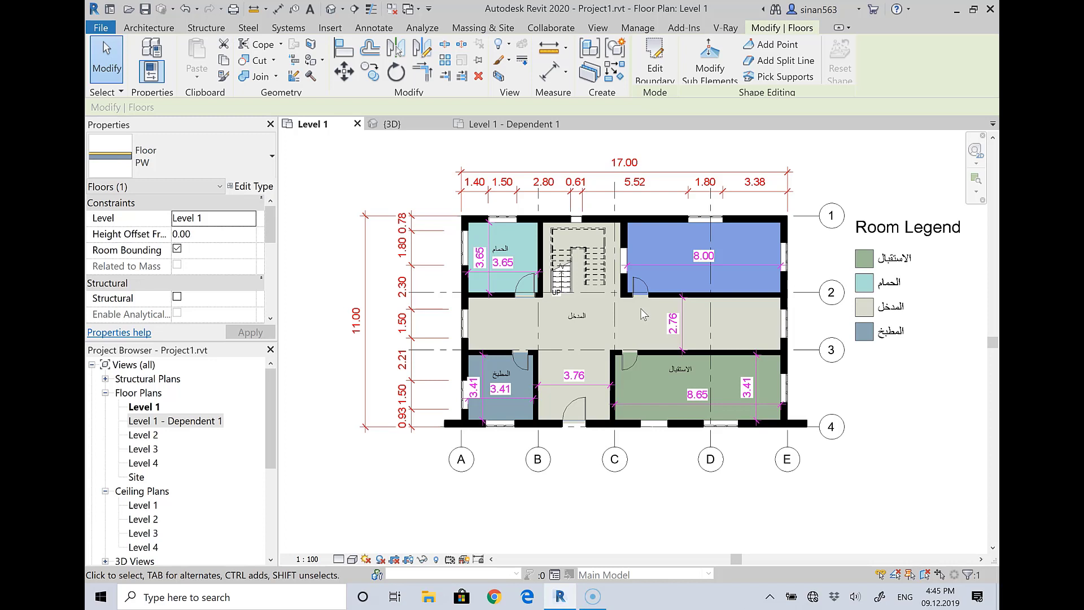
Rename the Level 1 - Dependent 1 view to 'بدون الوان' in the Project Browser
click(151, 416)
click(157, 423)
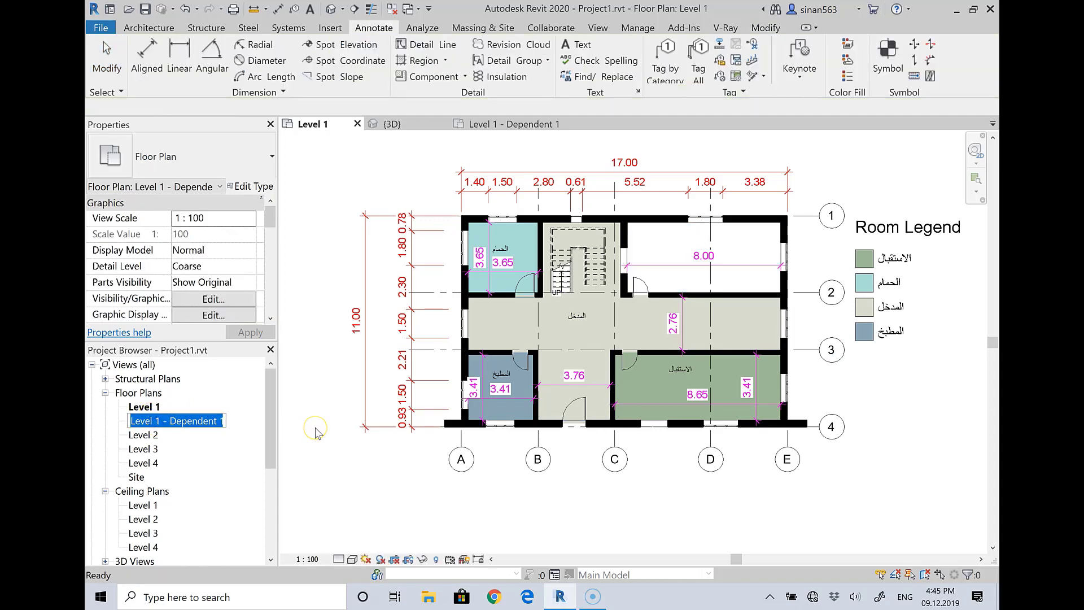
key(BackSpace)
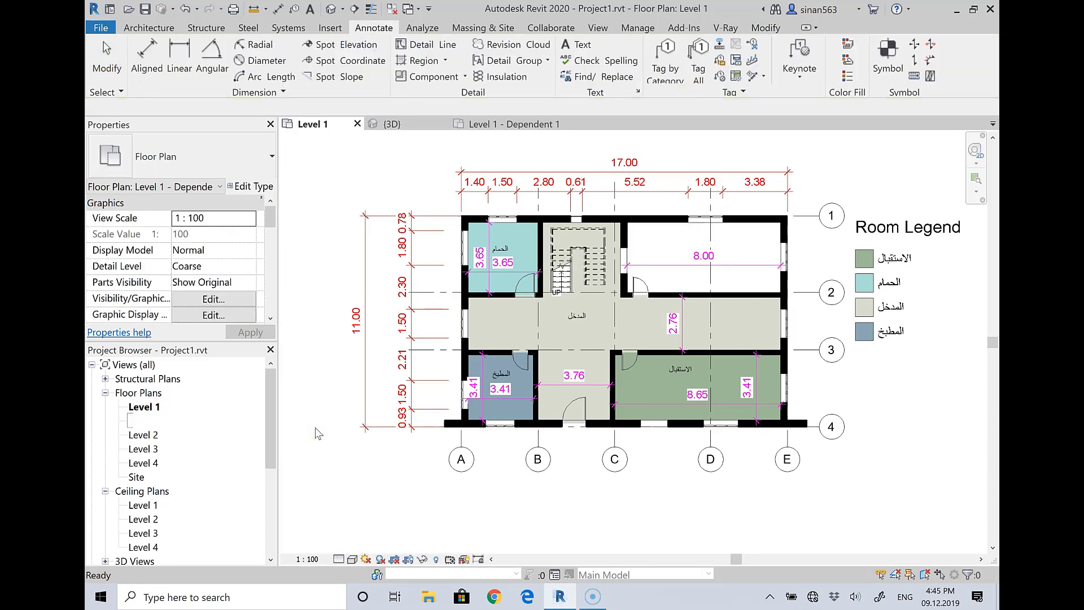
key(alt+shift)
text(ال)
text(بدون )
text(وان)
key(Return)
click(152, 468)
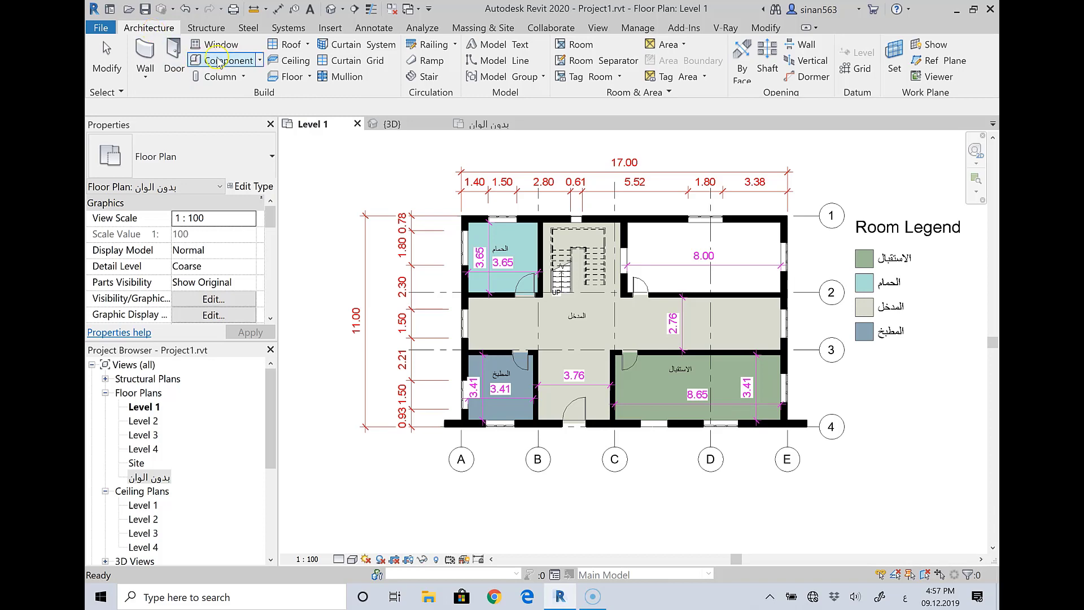
Dismiss the Project Not Saved Recently reminder and start placing an M_Desk 1525 x 762mm with CM
click(219, 59)
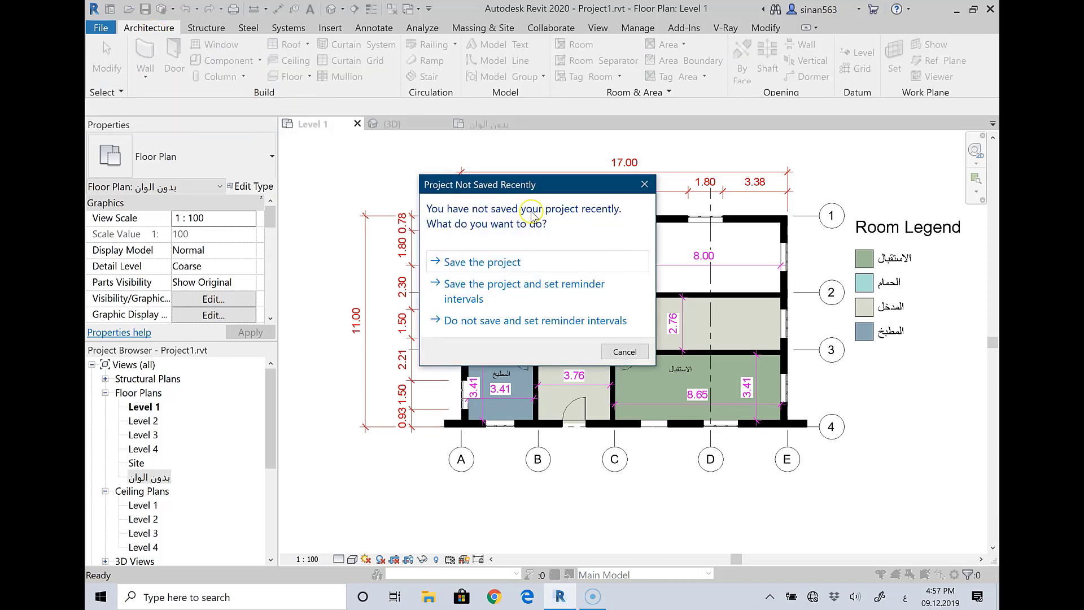
click(490, 263)
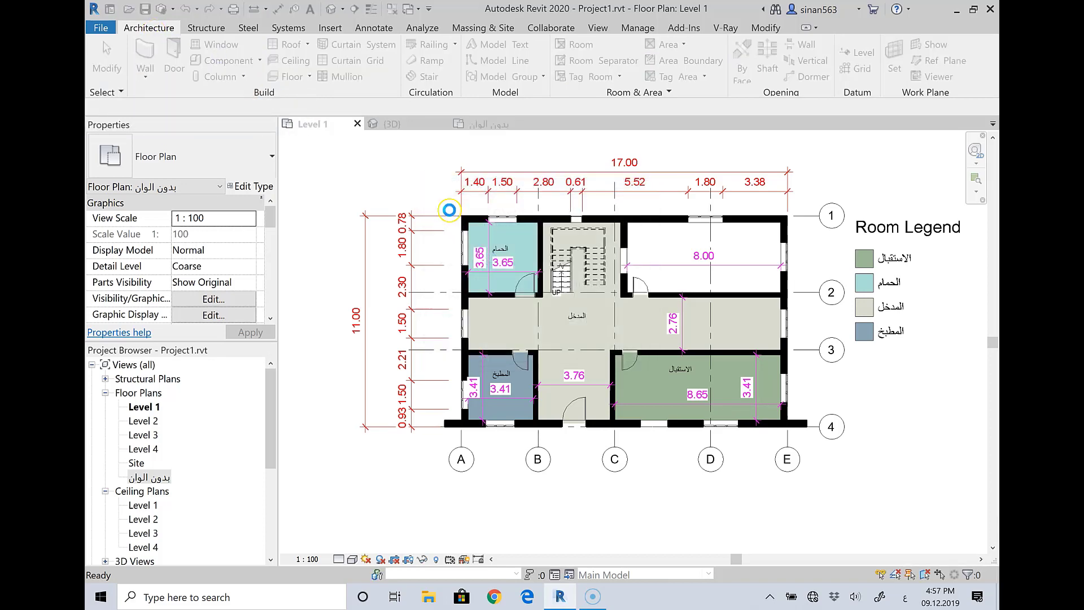
key(c)
key(m)
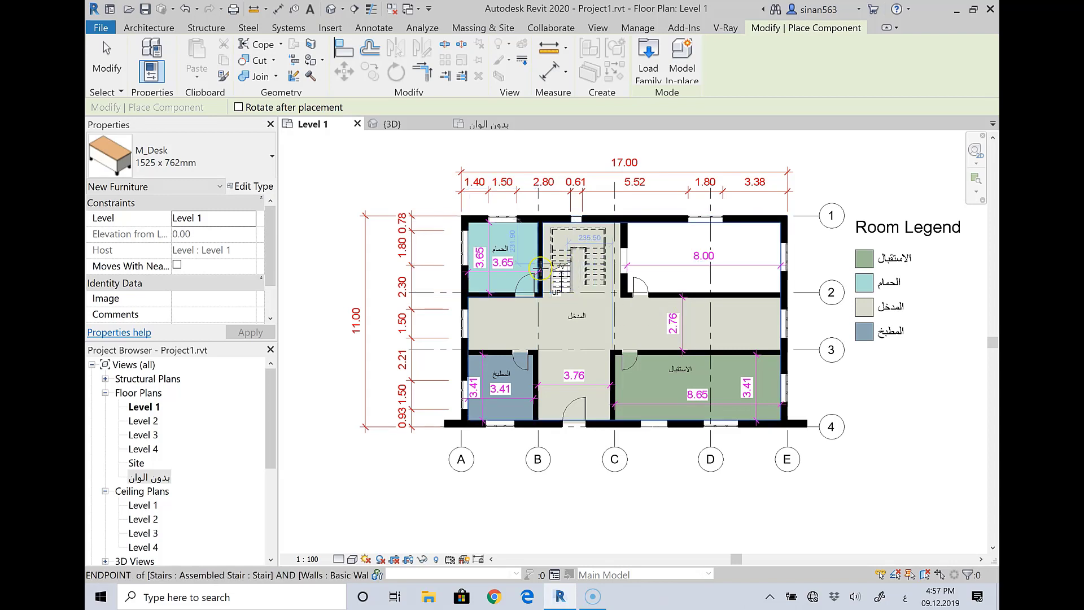
click(147, 26)
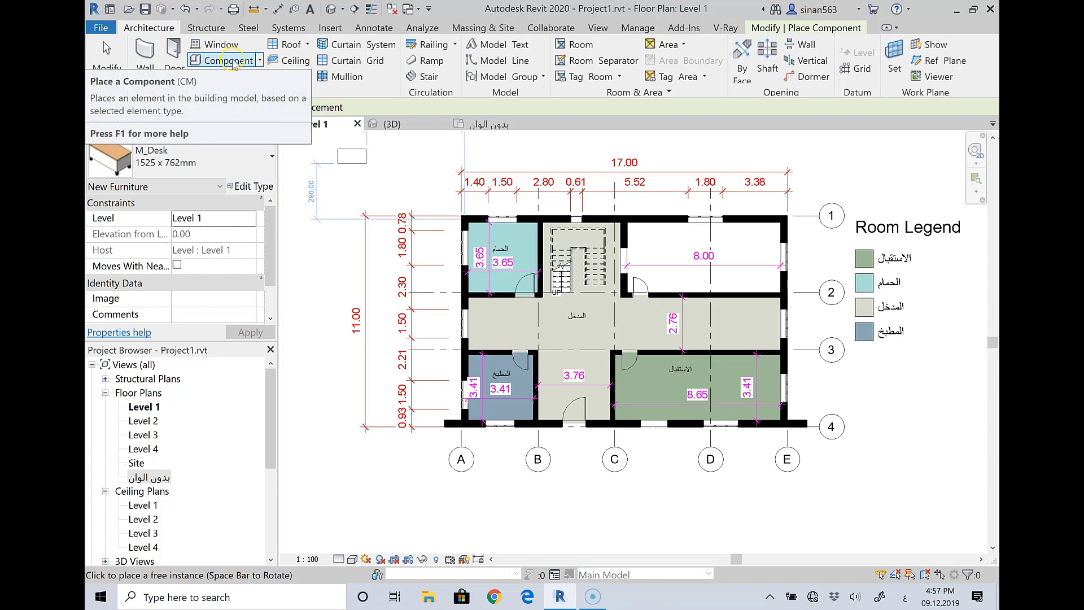
click(228, 164)
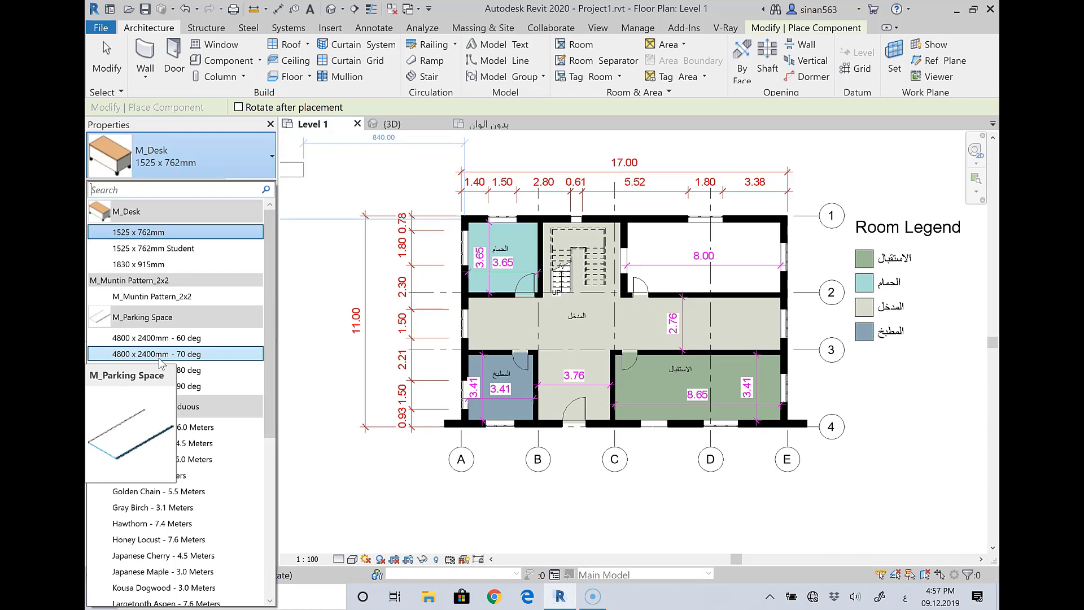
click(194, 154)
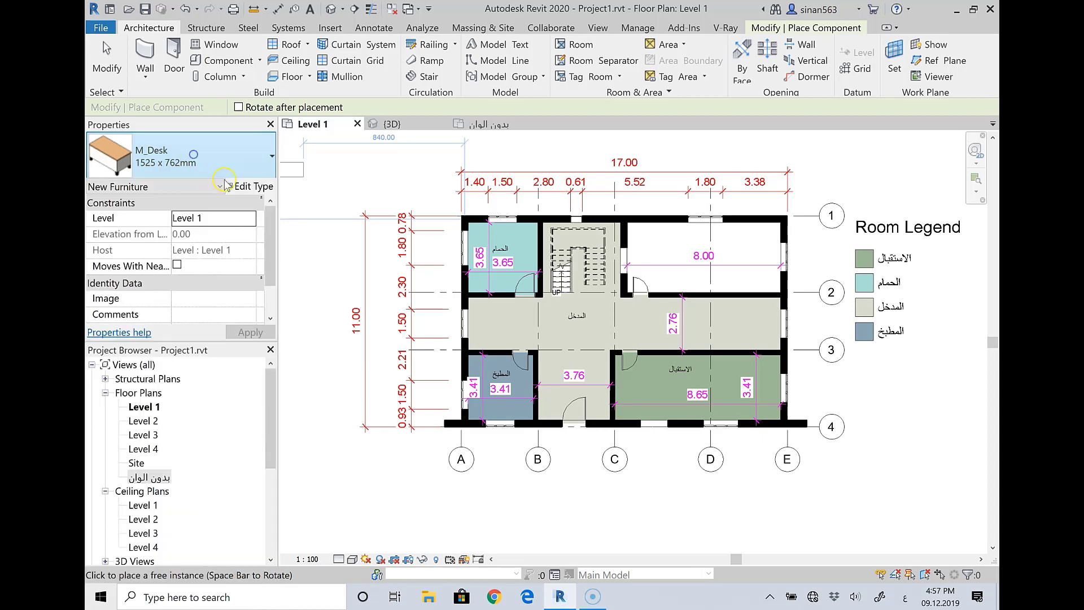
click(214, 183)
click(445, 81)
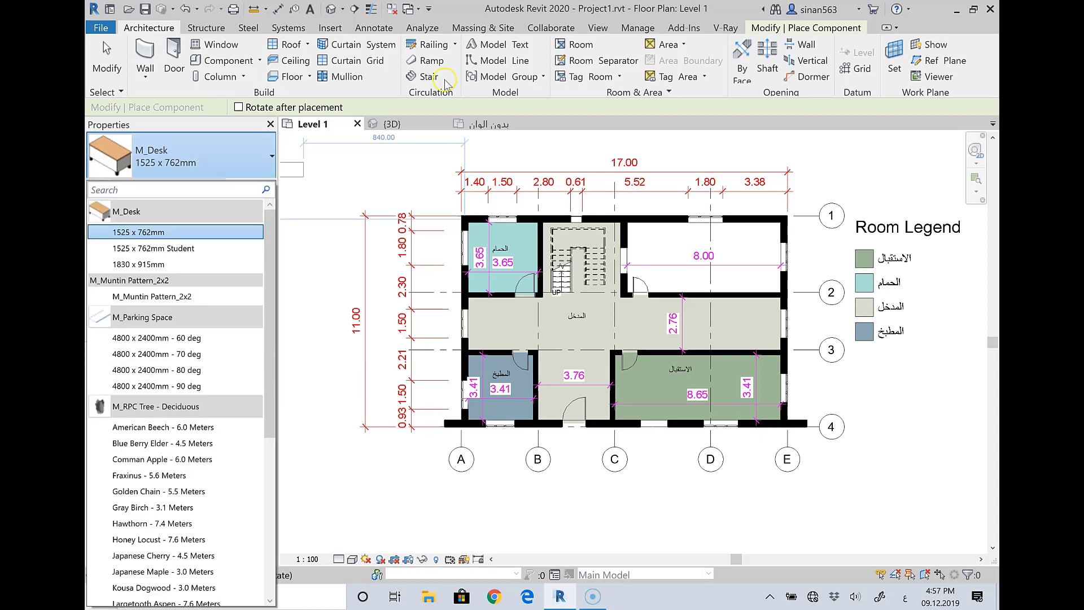
click(258, 84)
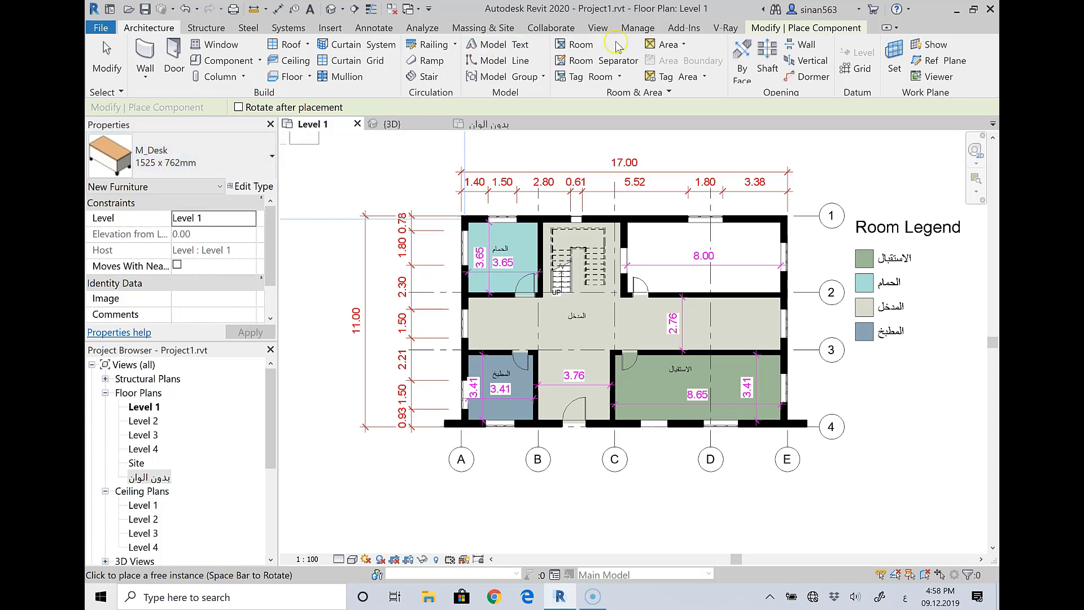
Place the M_Desk 1525 x 762mm against the right wall of the green الاستقبال room
click(771, 28)
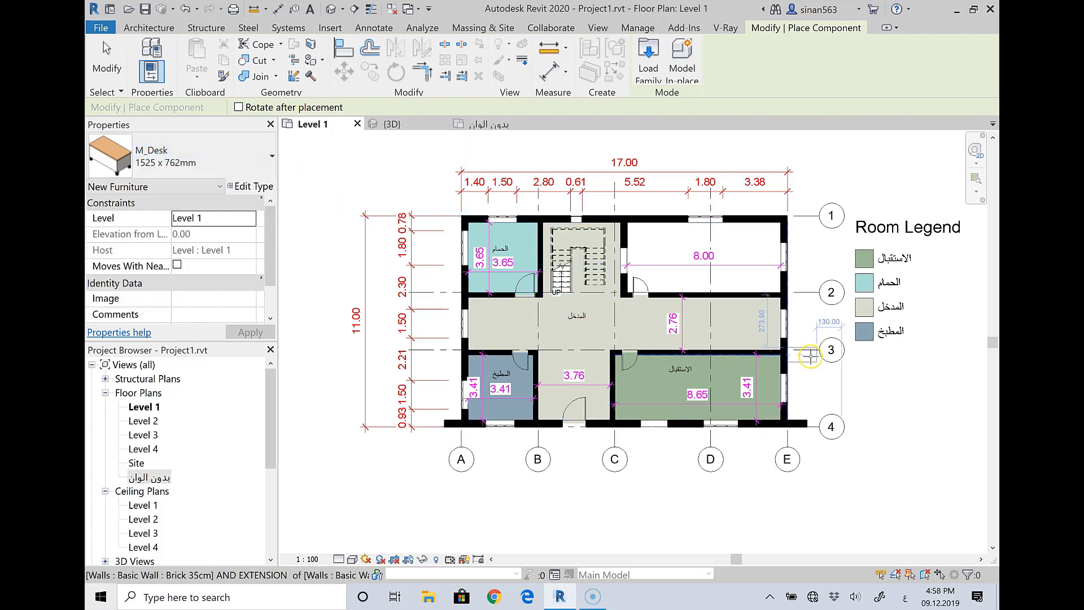
scroll(734, 364, up, 2)
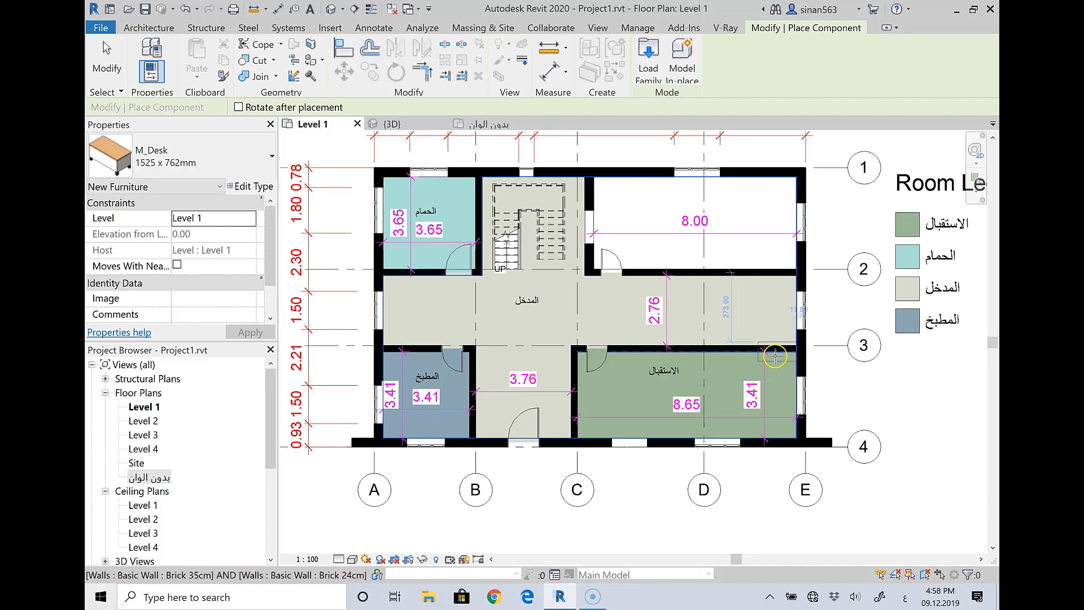
scroll(773, 363, up, 1)
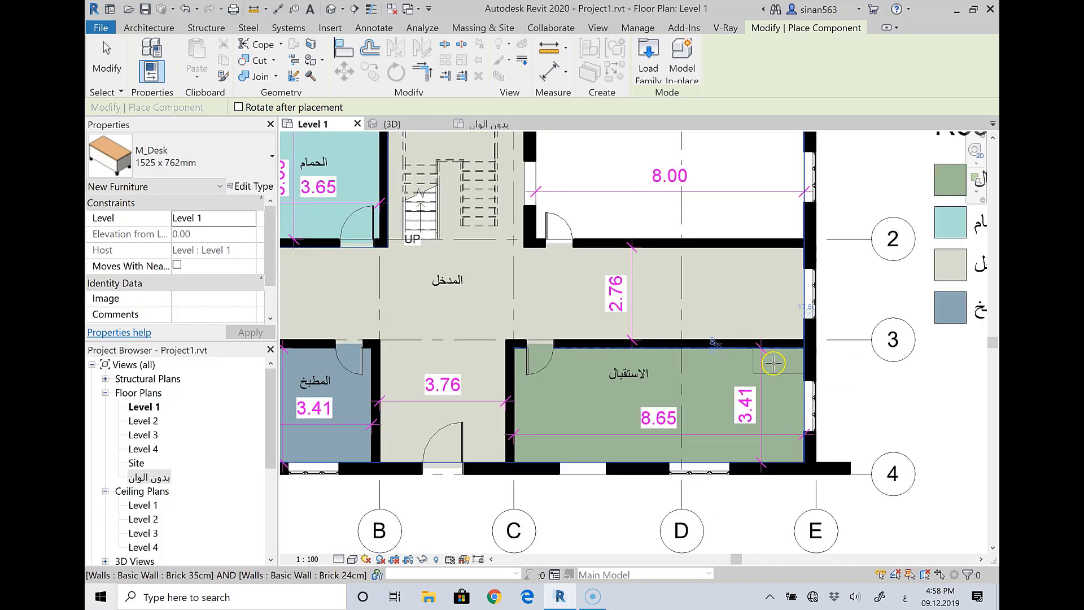
scroll(773, 362, up, 1)
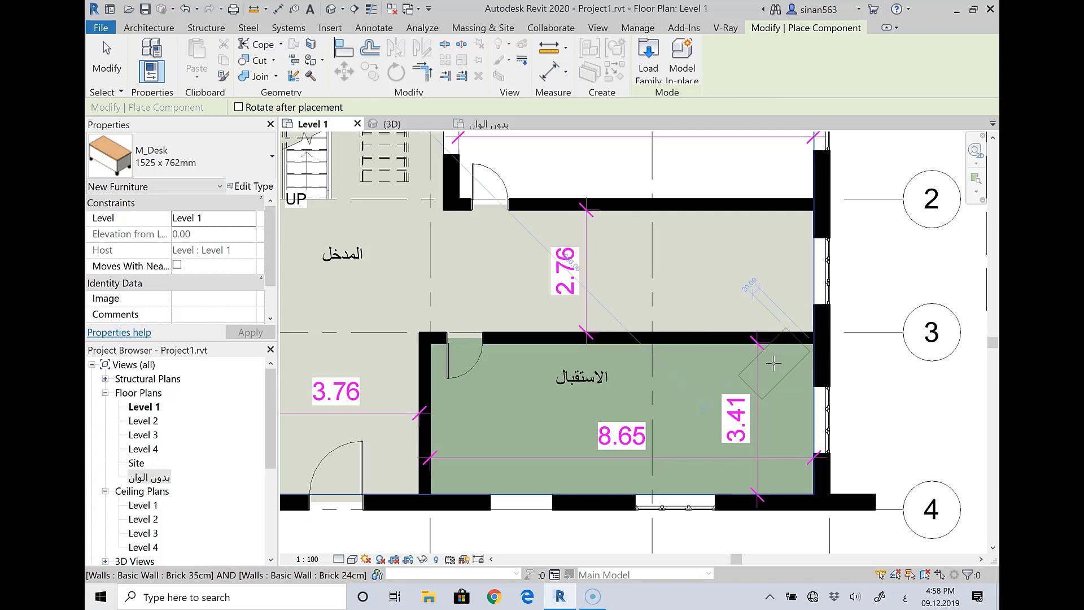
click(815, 388)
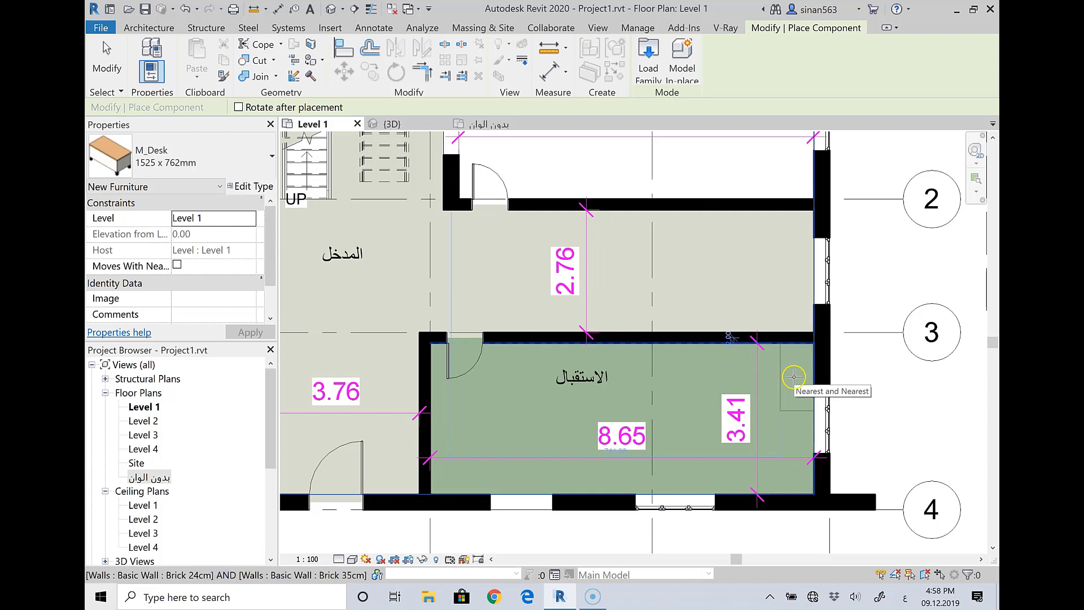
key(space)
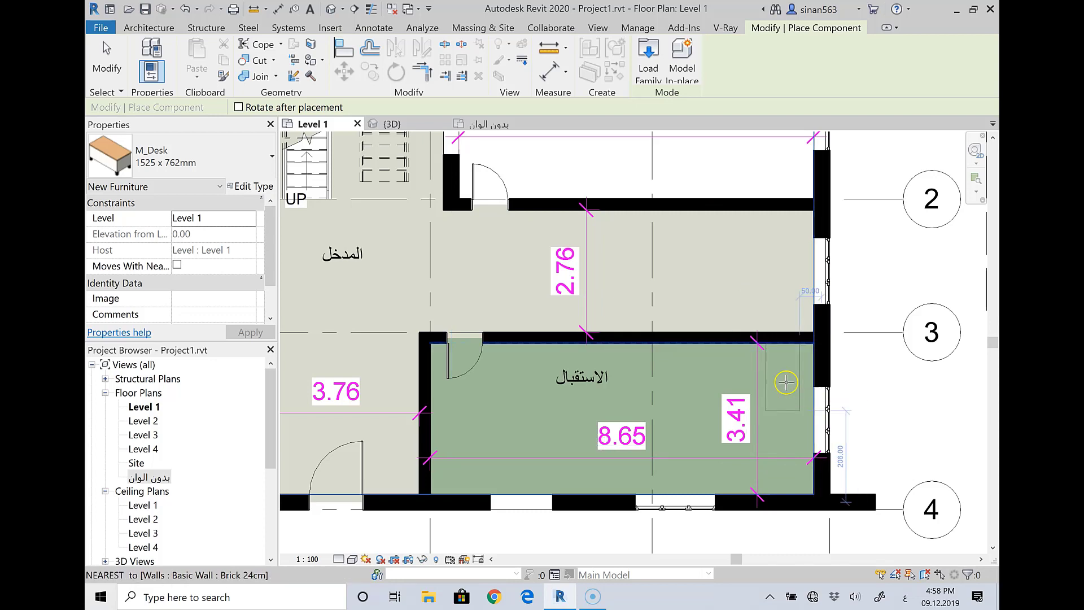
key(space)
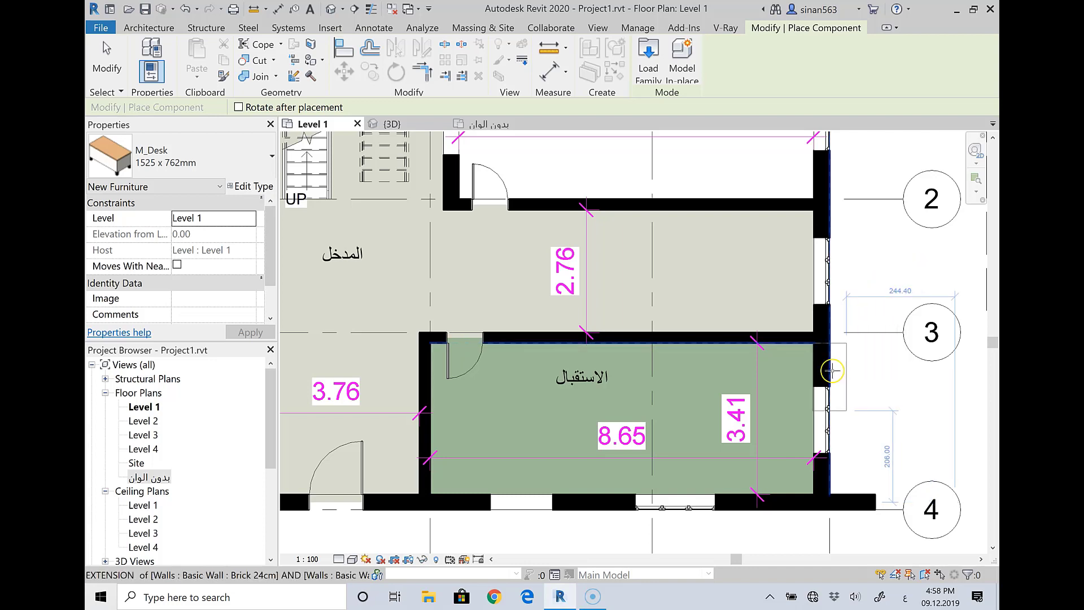
click(787, 395)
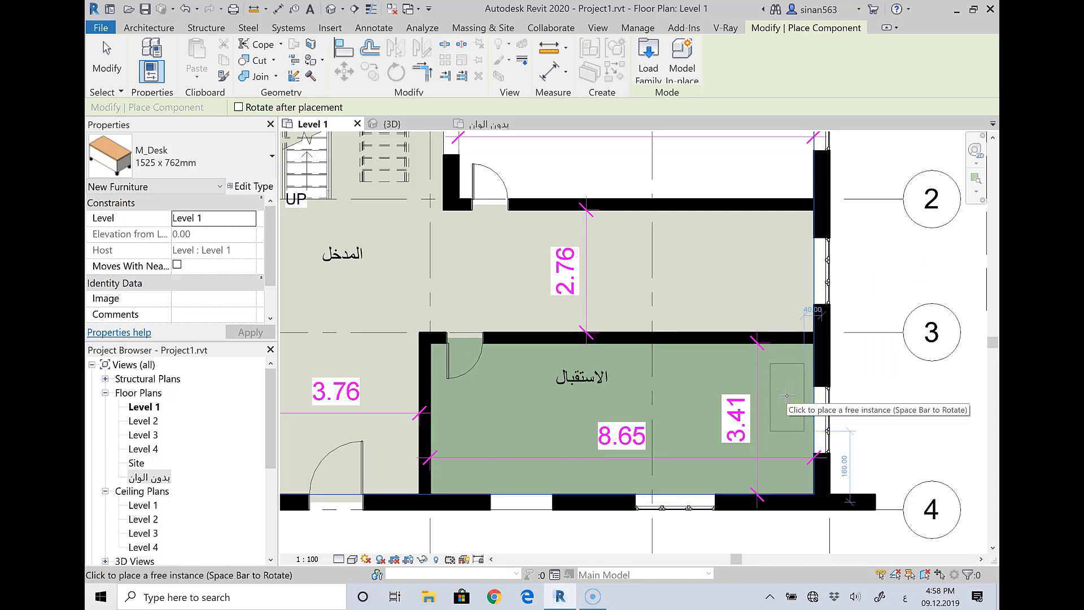
click(779, 392)
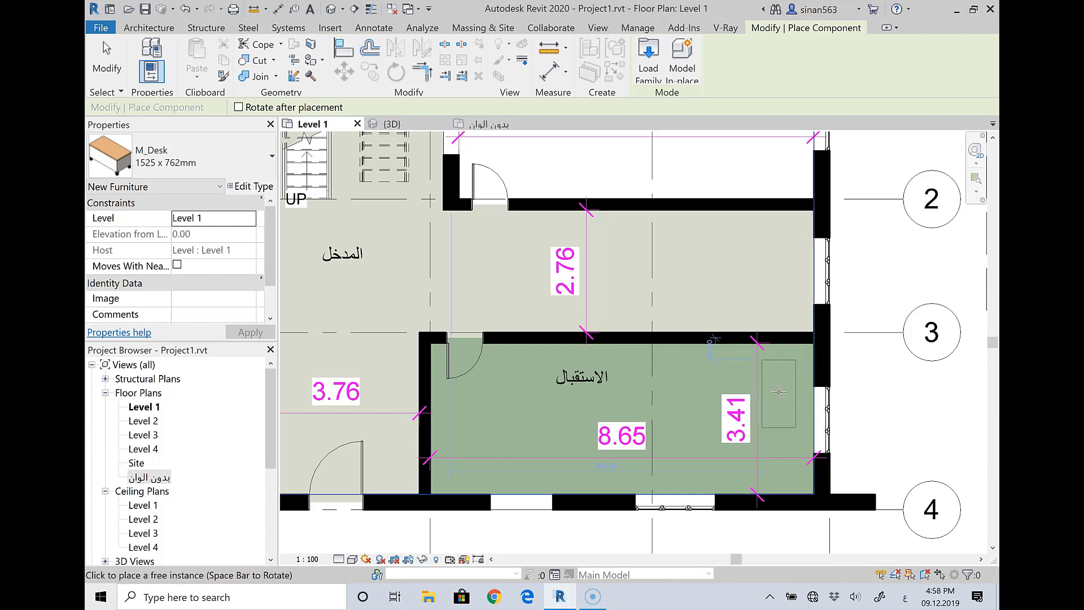
click(798, 400)
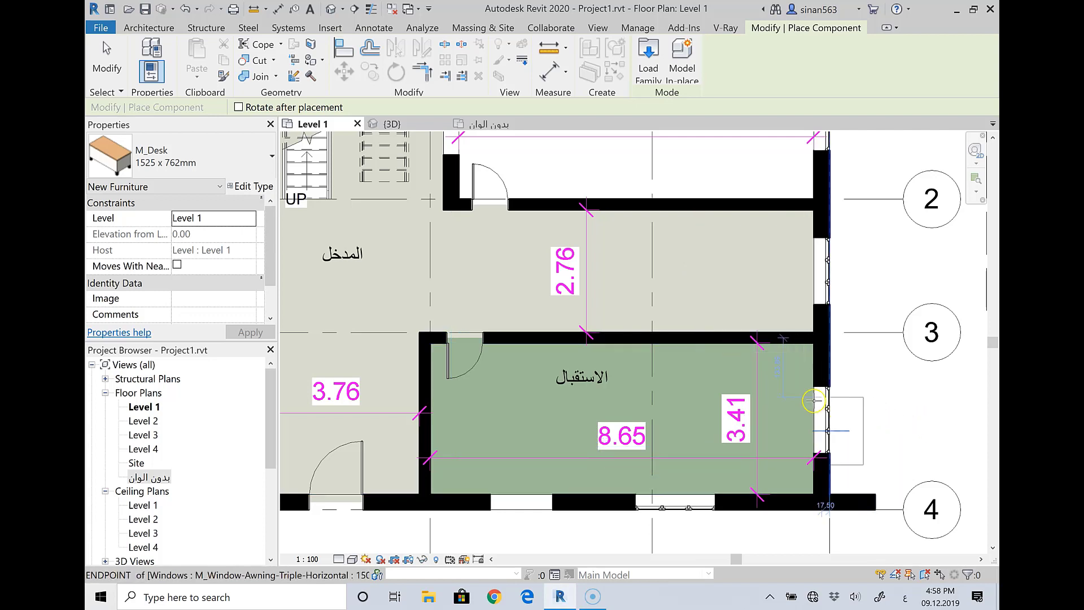
click(793, 389)
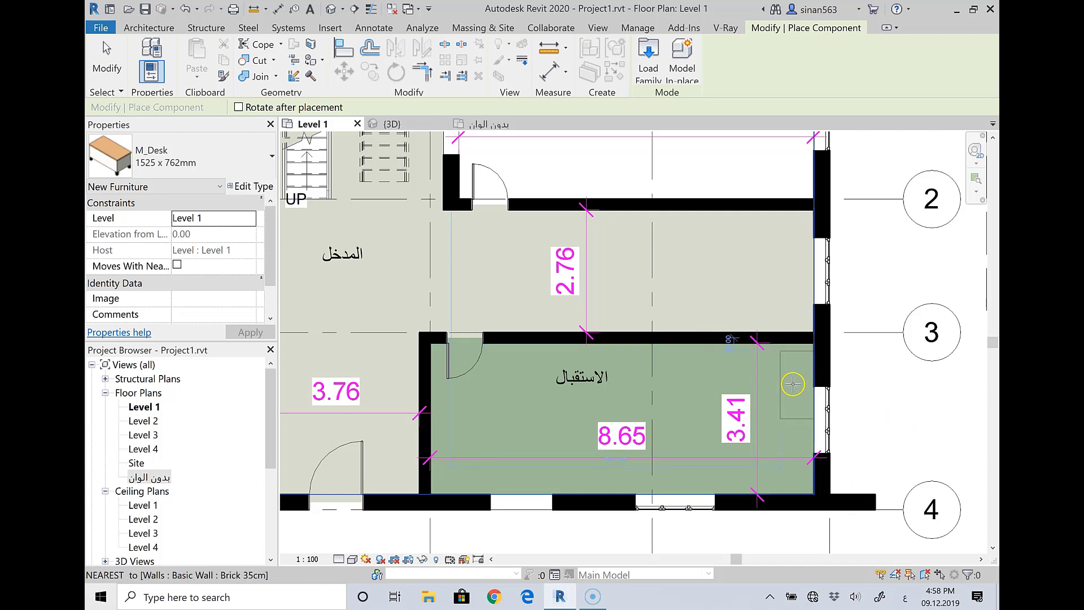
click(795, 377)
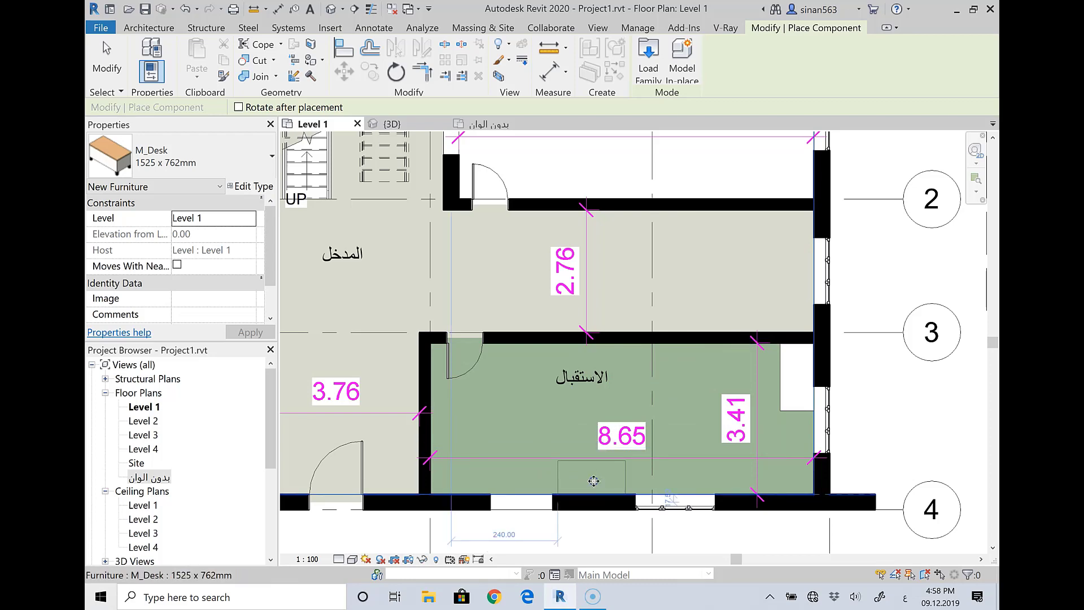
Place a second desk against the reception room's bottom wall and cancel desk placement
click(593, 481)
scroll(716, 438, down, 2)
scroll(728, 384, down, 2)
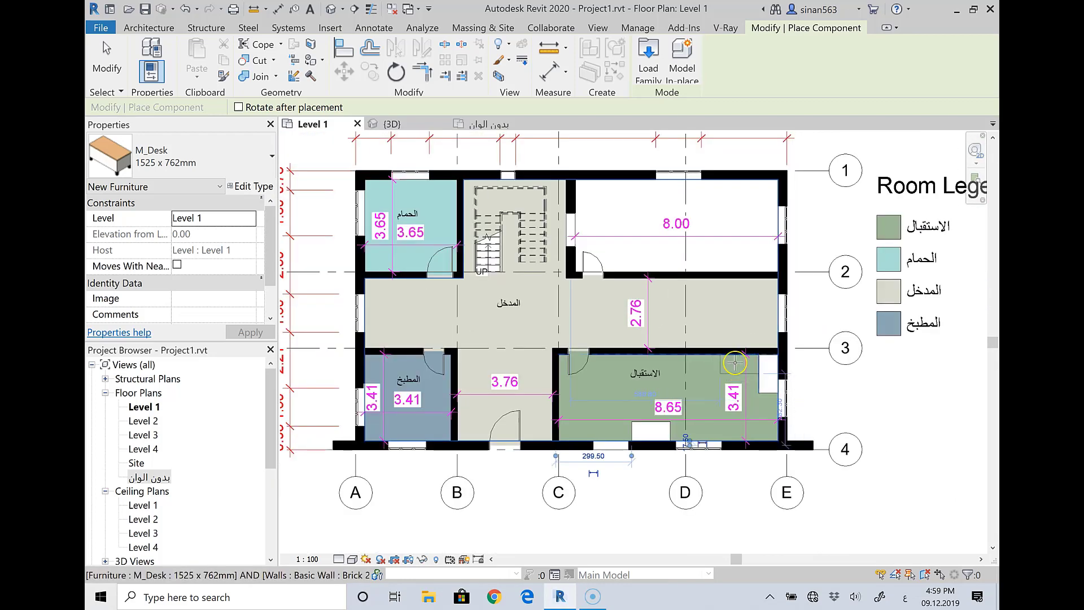
right_click(512, 305)
click(533, 312)
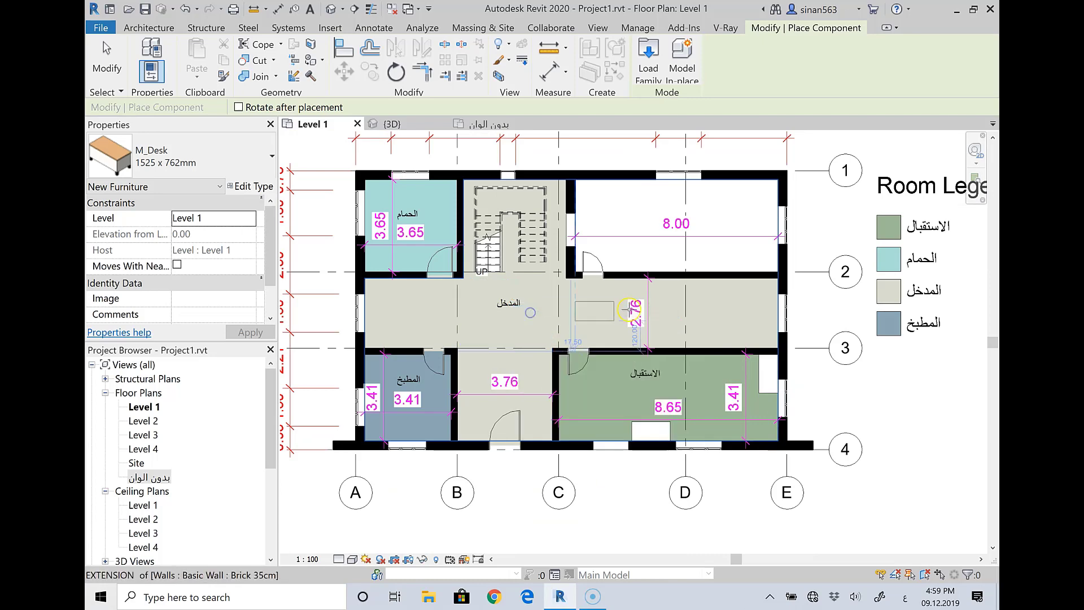
right_click(700, 308)
click(714, 316)
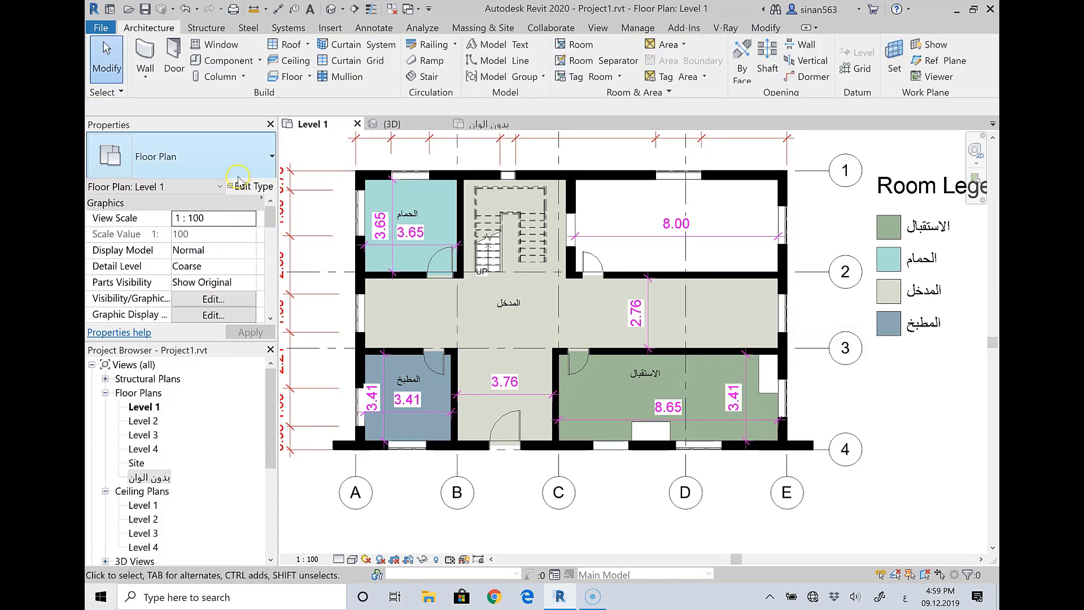
Restart Component placement and browse the furniture type selector list
click(226, 63)
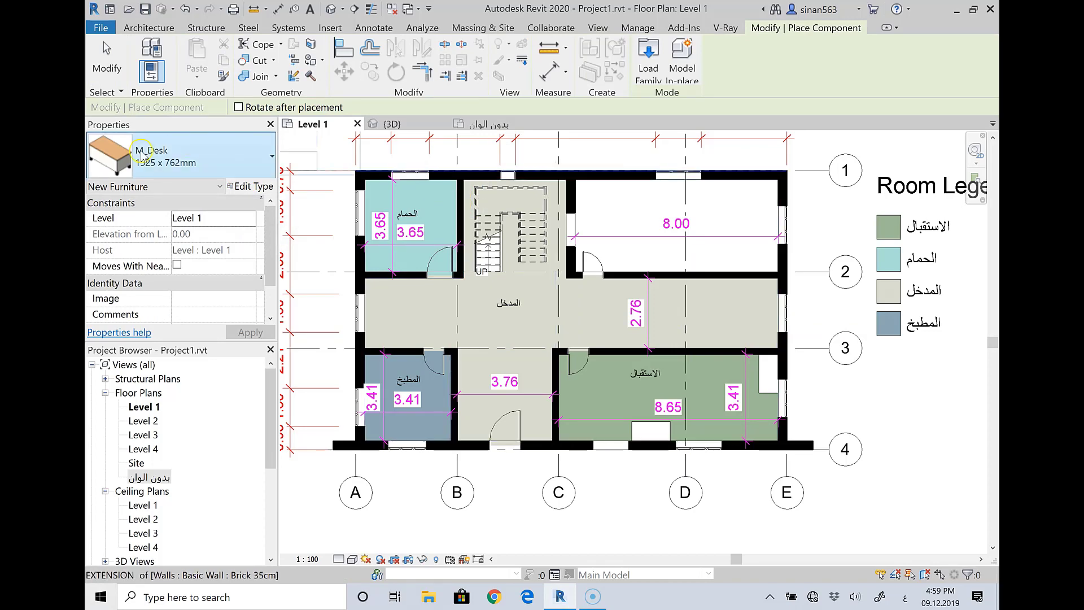
click(180, 157)
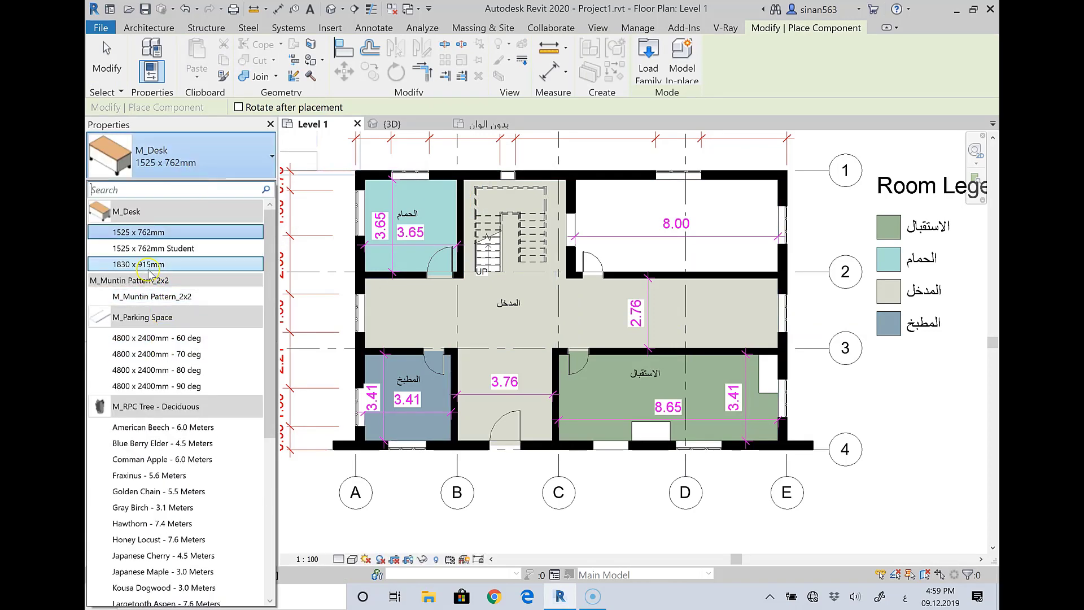
scroll(162, 243, down, 3)
scroll(158, 299, down, 3)
scroll(156, 375, down, 1)
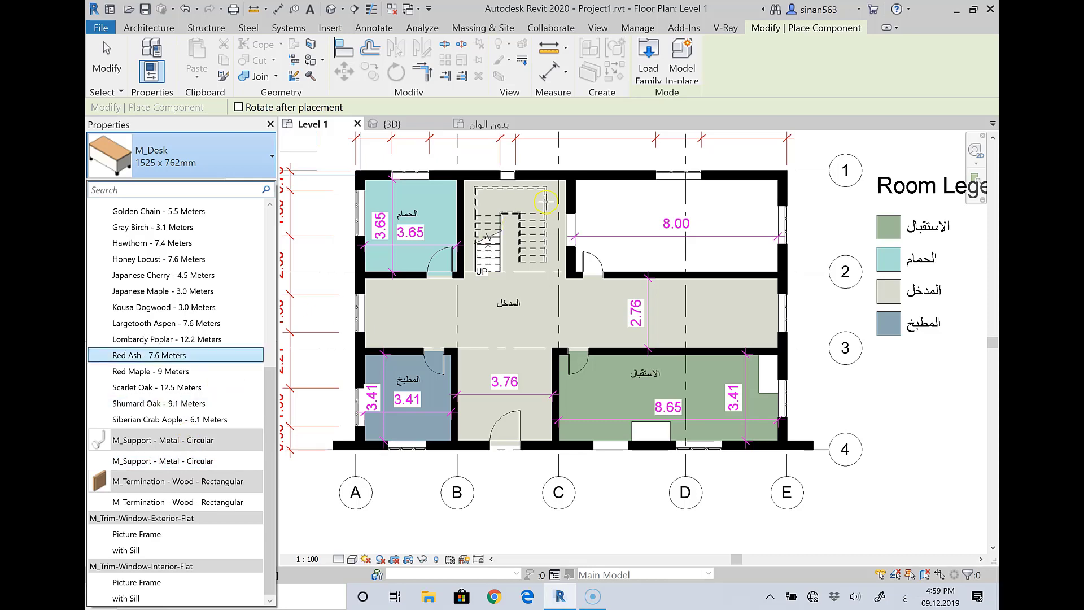
Browse Load Family up to US Metric, then close it and return to the component tools
click(648, 56)
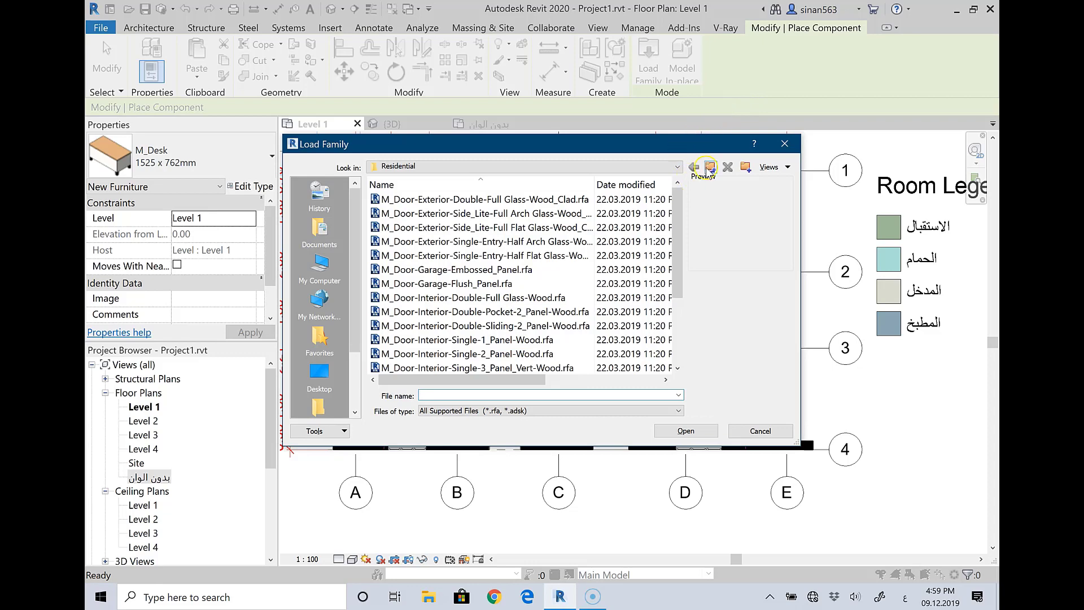
click(709, 168)
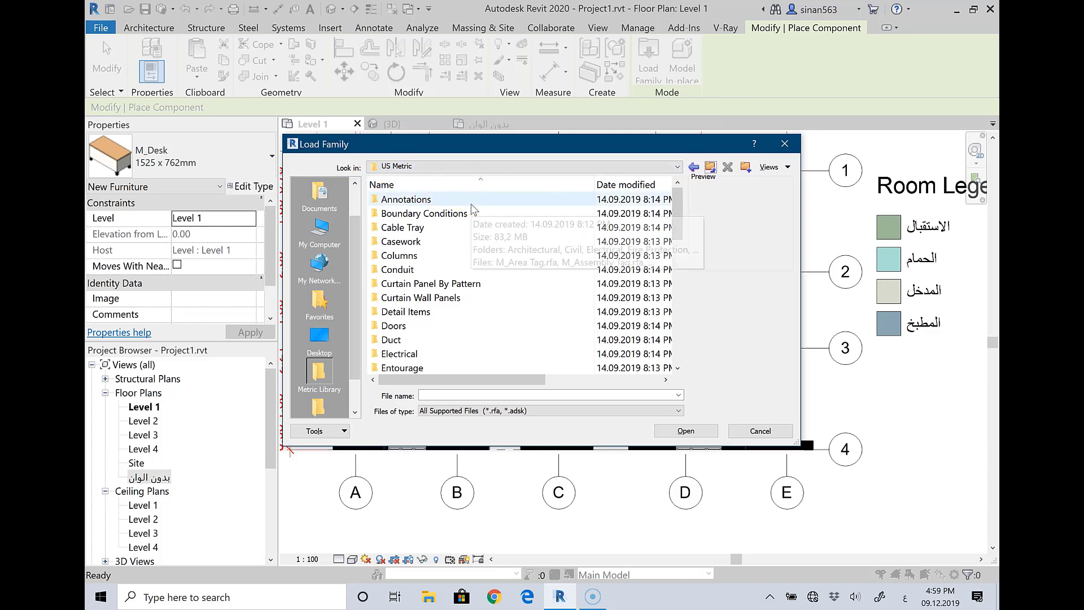
mouse_move(405, 199)
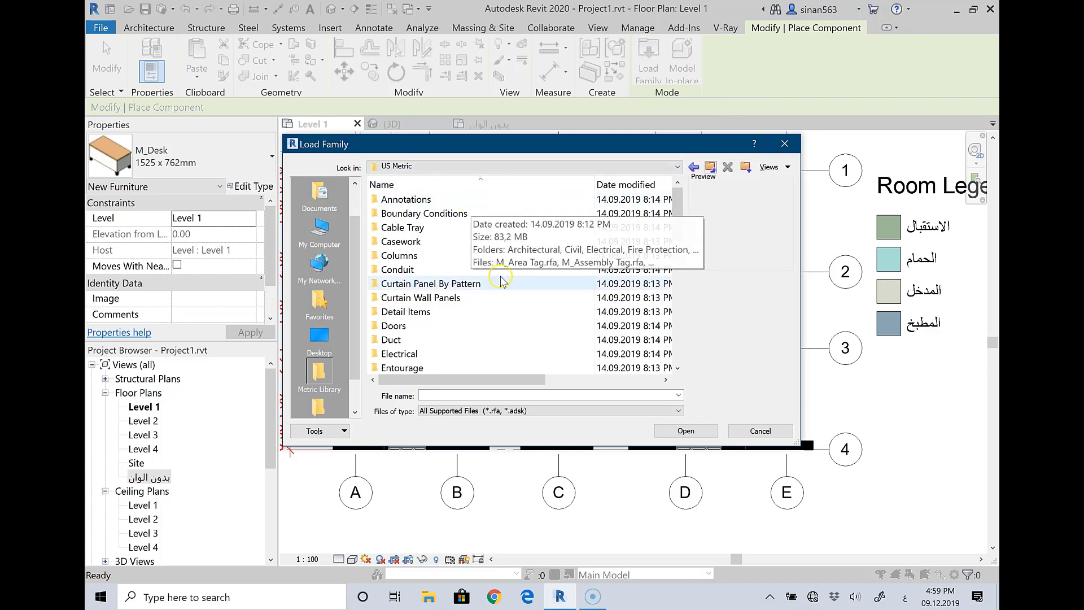
click(759, 431)
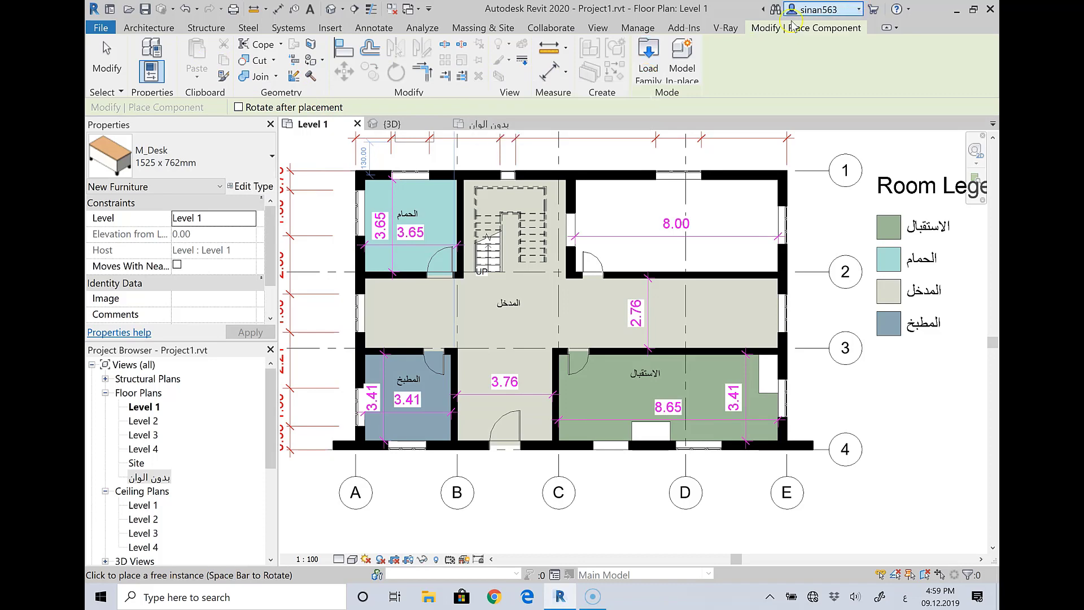
click(551, 28)
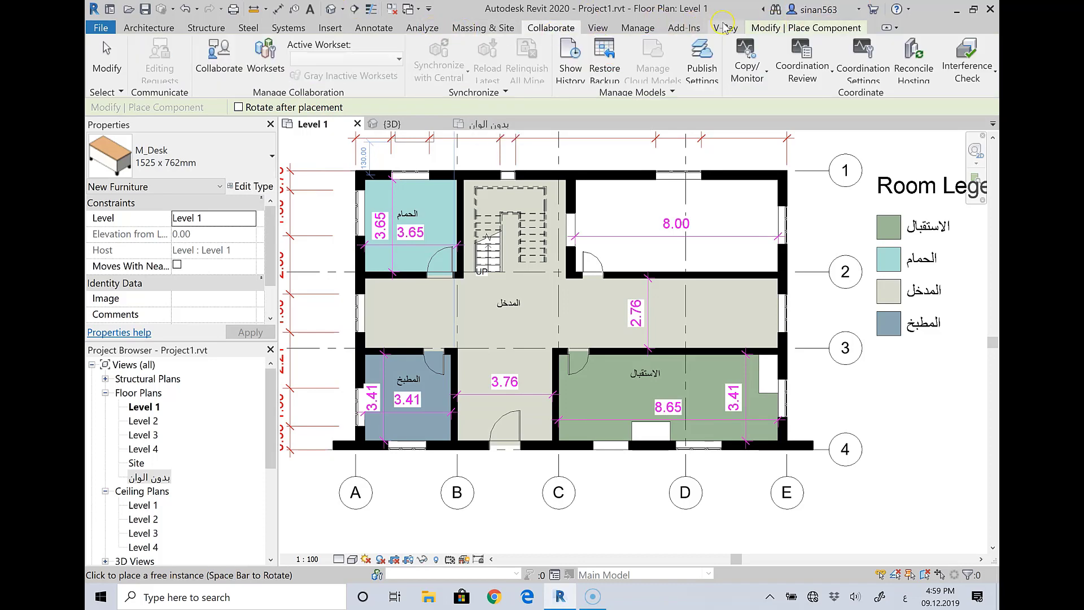
click(793, 30)
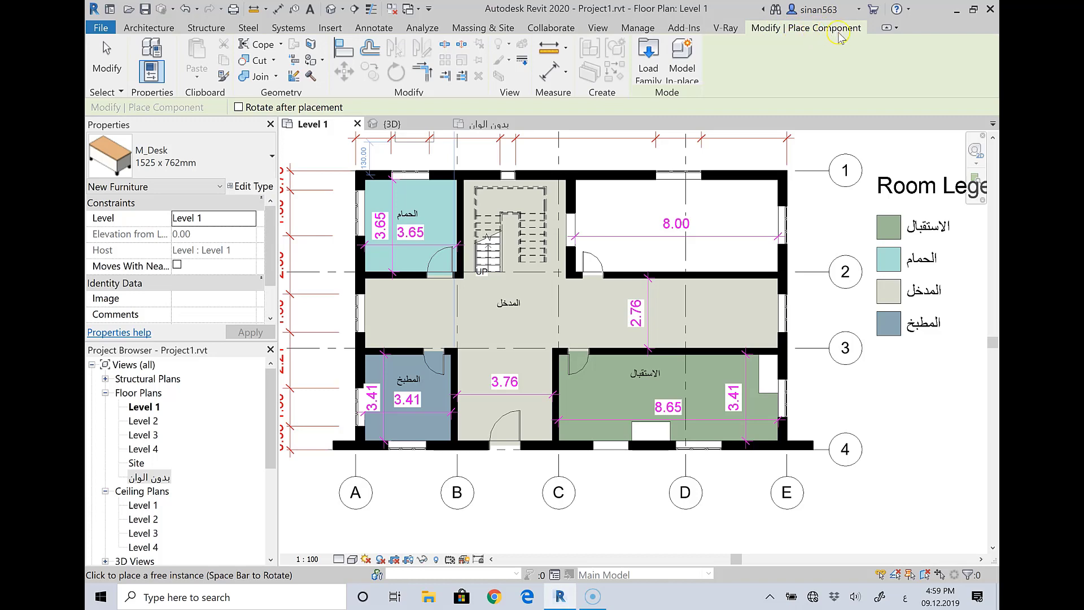
Load M_Bed-Box.rfa from the US Metric Furniture > Beds folder
click(648, 59)
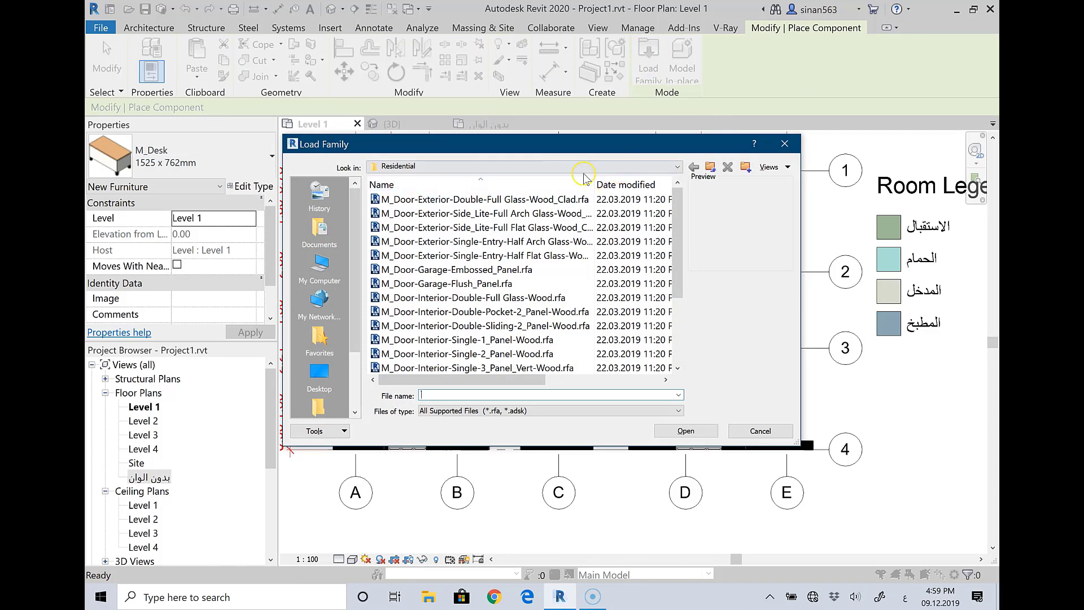
click(709, 168)
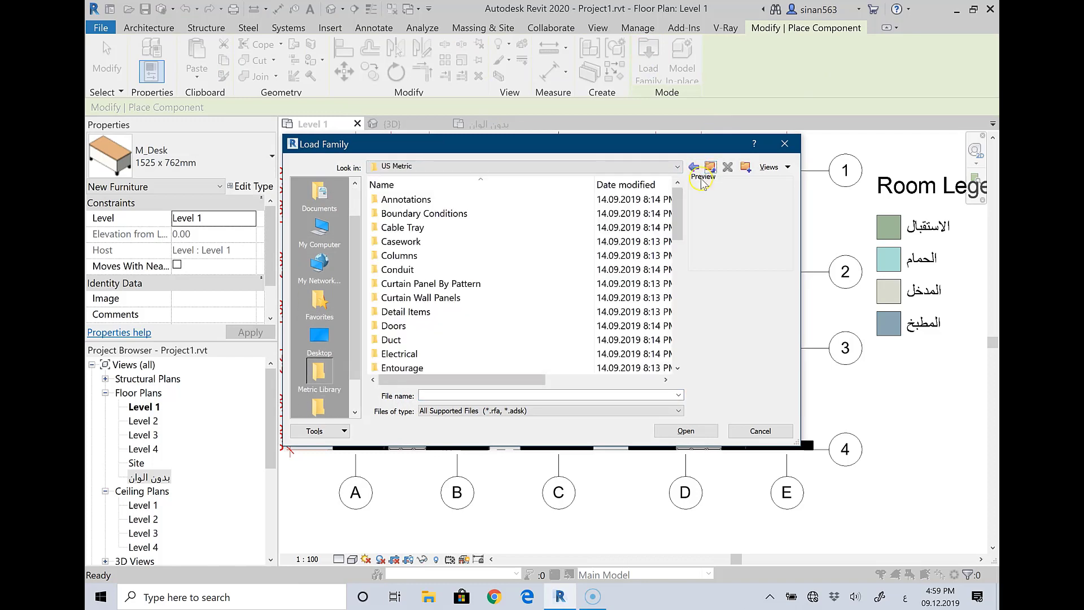
drag(677, 214, 686, 269)
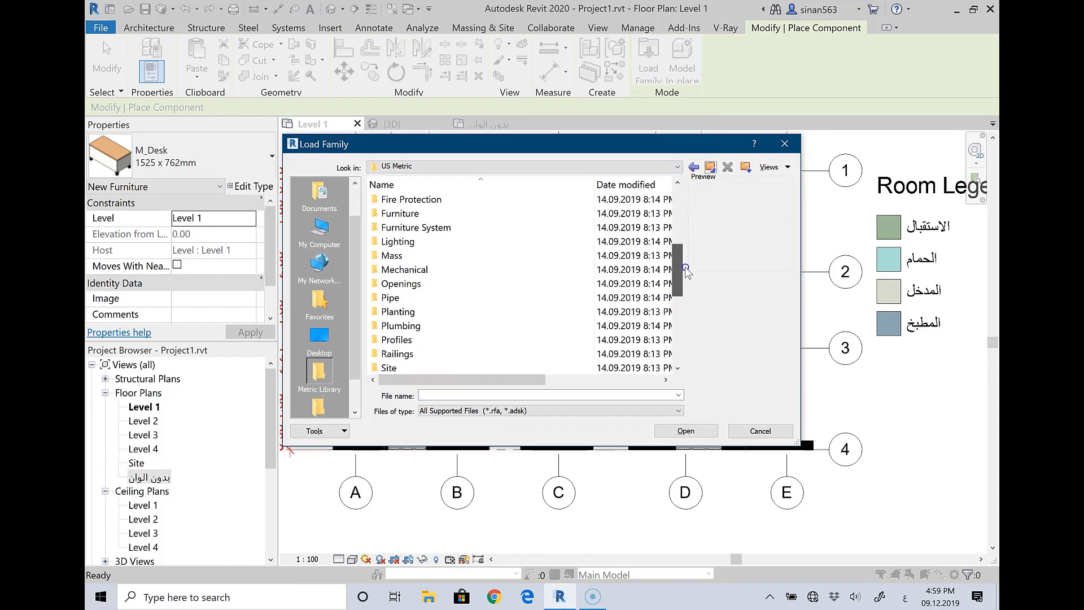
click(421, 216)
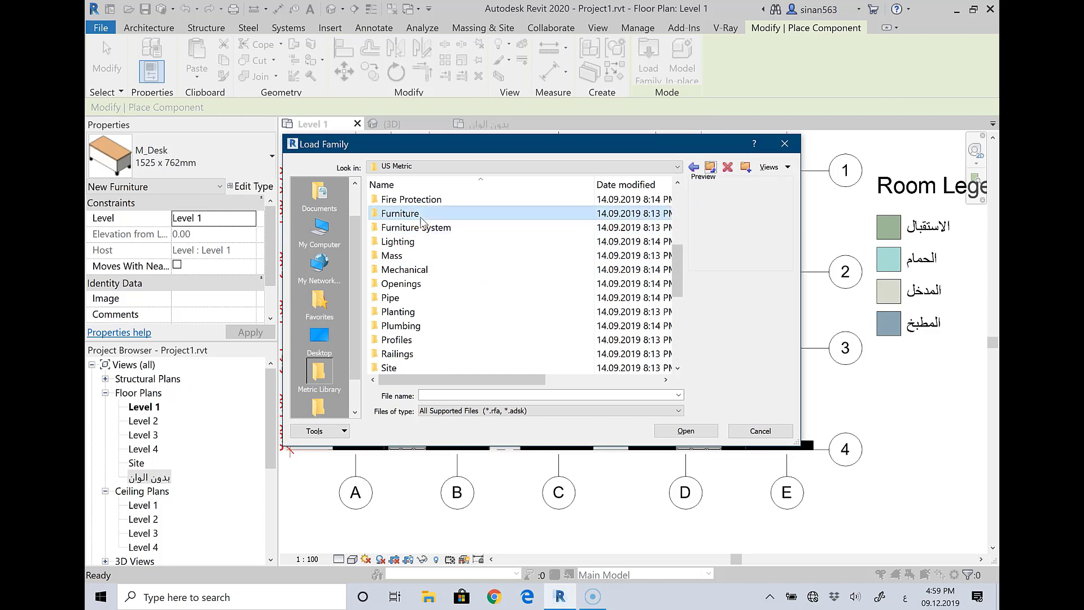
double_click(420, 216)
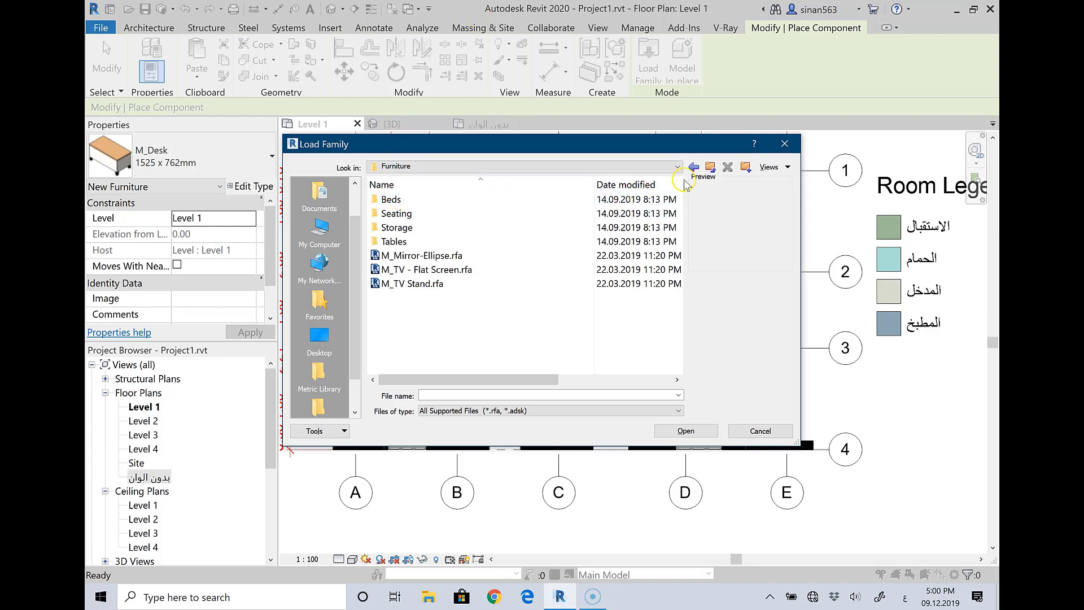
click(713, 168)
scroll(485, 288, down, 2)
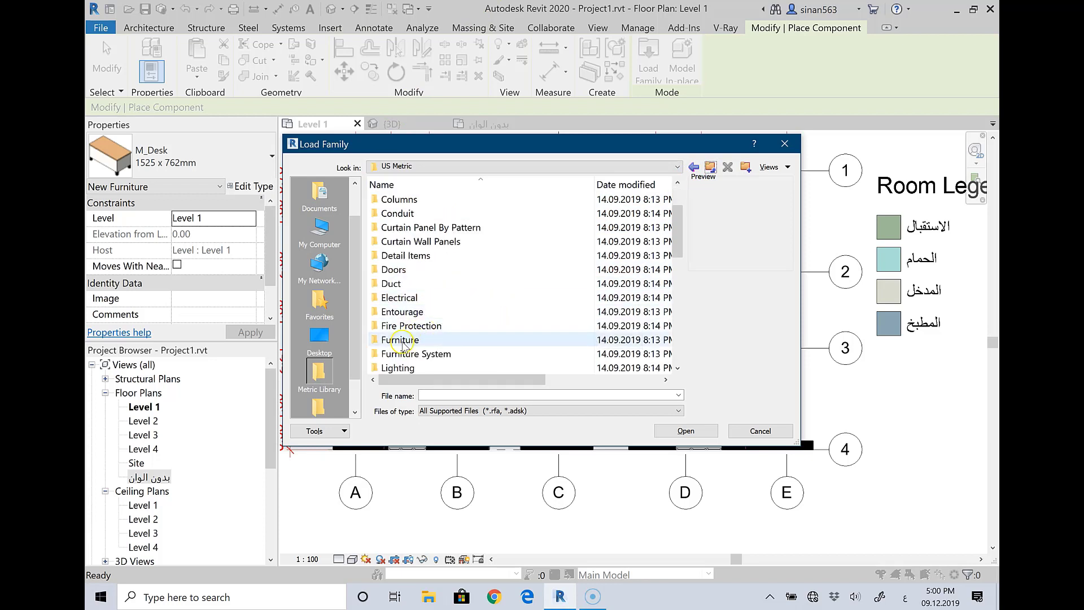
double_click(403, 341)
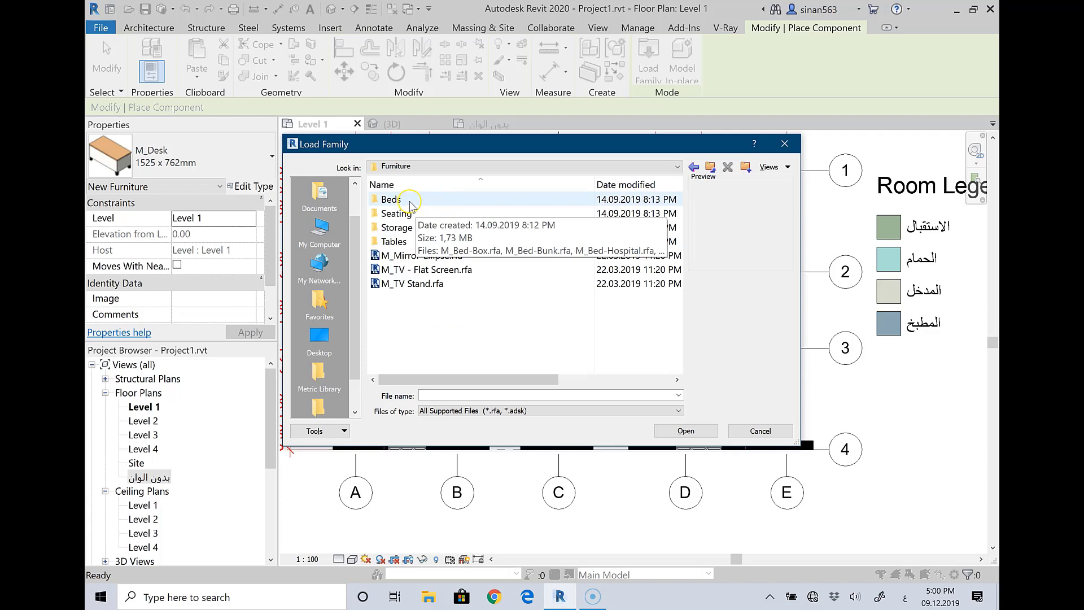
double_click(410, 207)
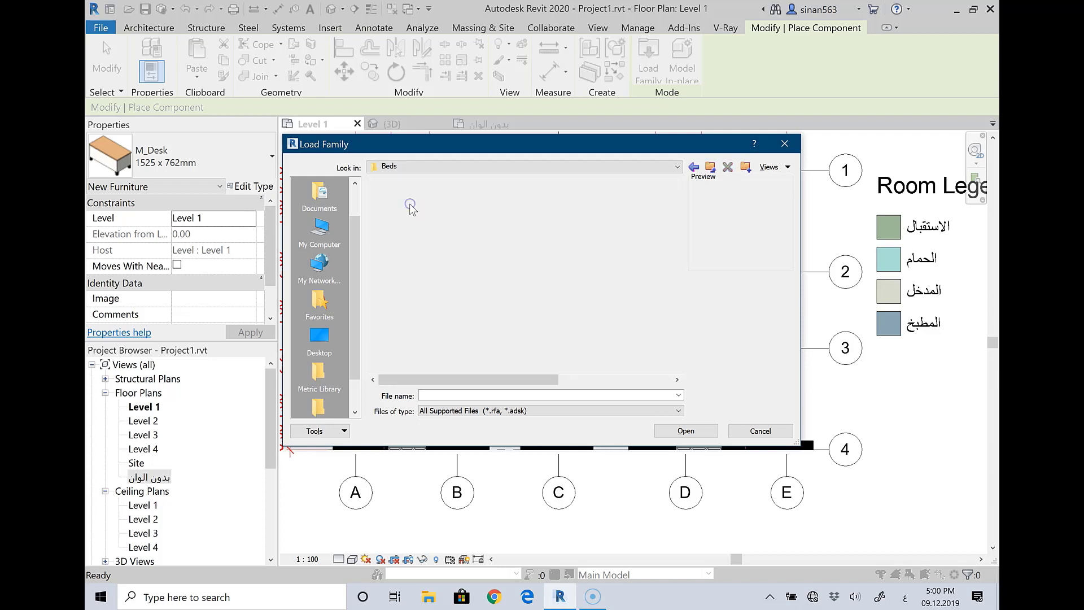
click(423, 199)
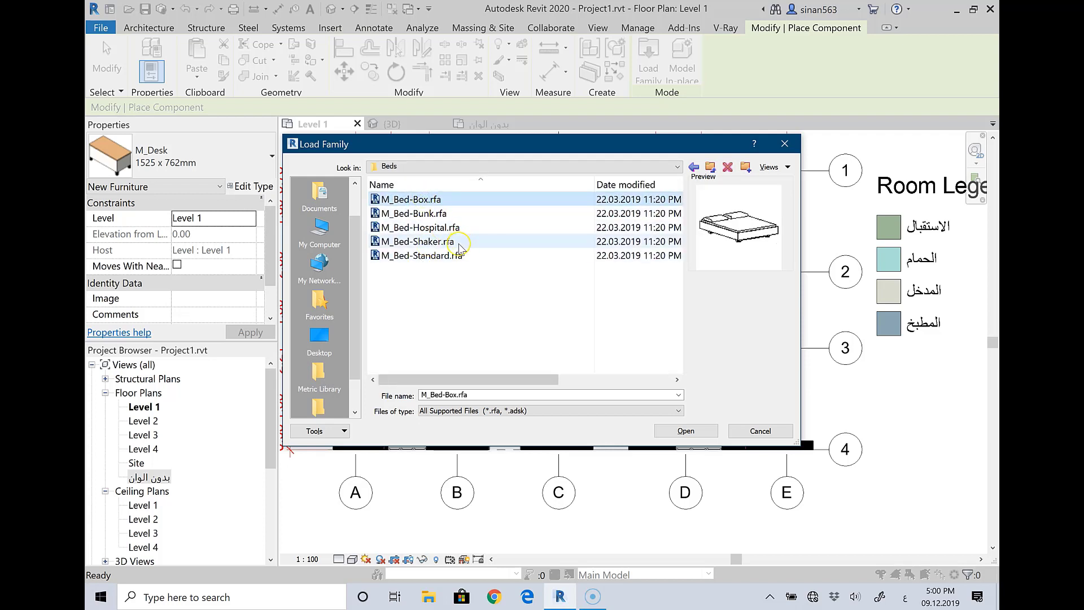
click(683, 431)
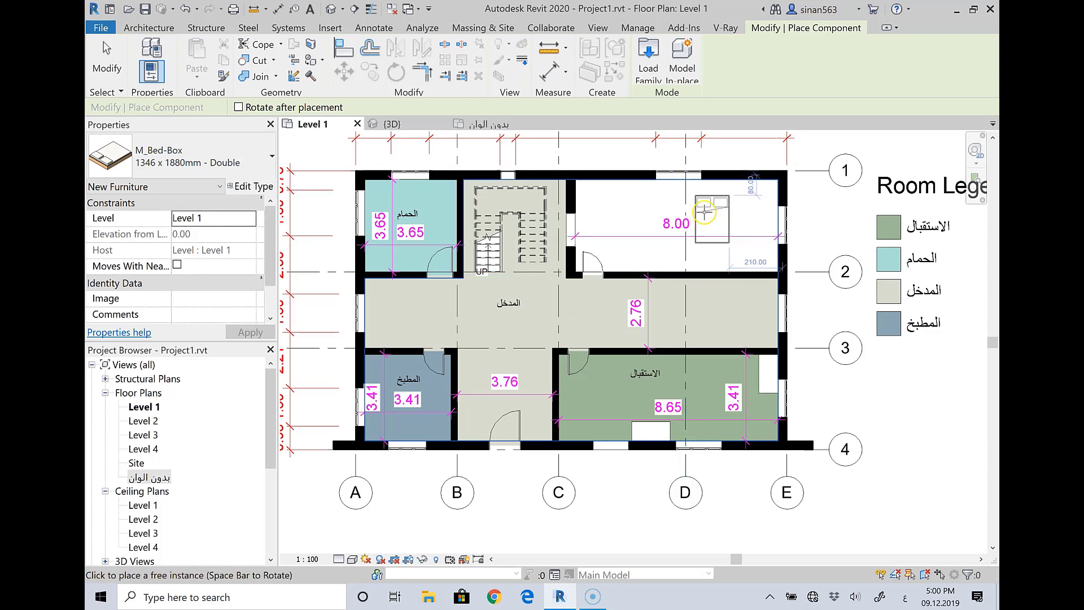
Rotate the M_Bed-Box 1346 x 1880mm Double bed and place it against the upper-right room's right wall
key(space)
key(space)
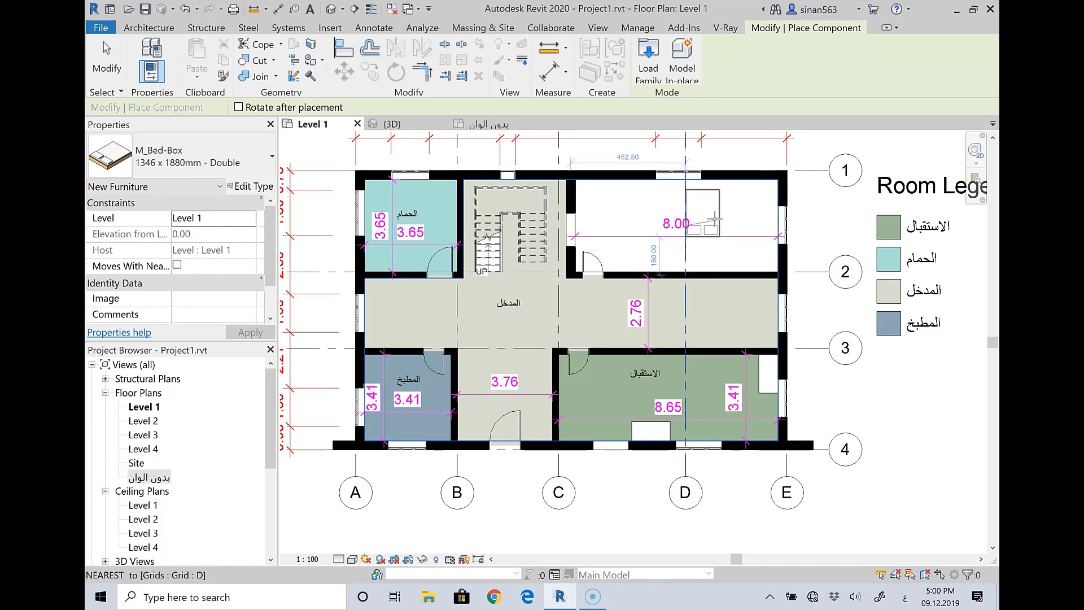
click(747, 222)
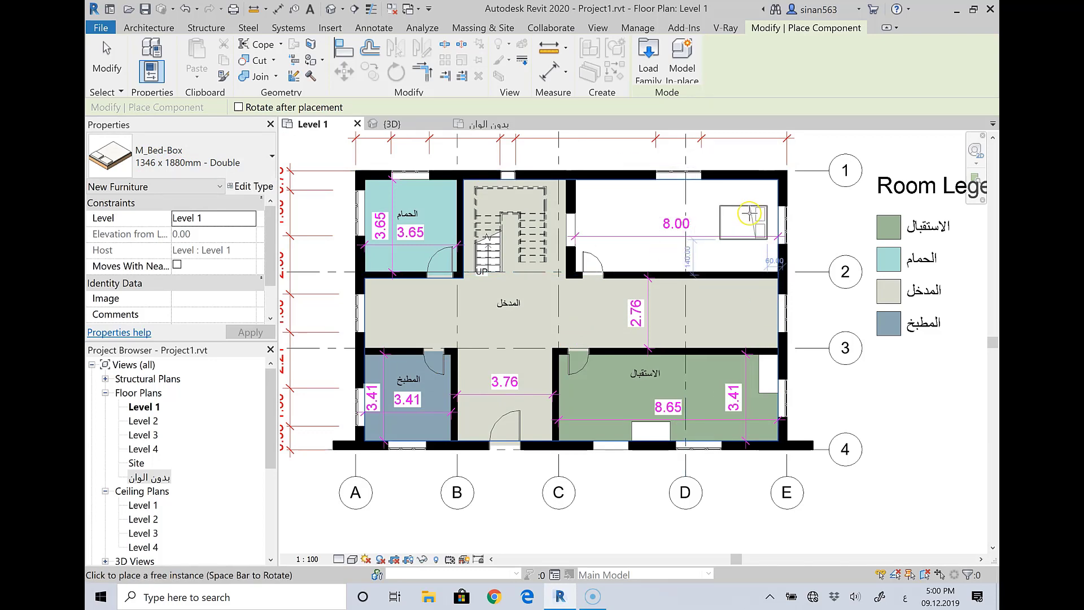
click(753, 215)
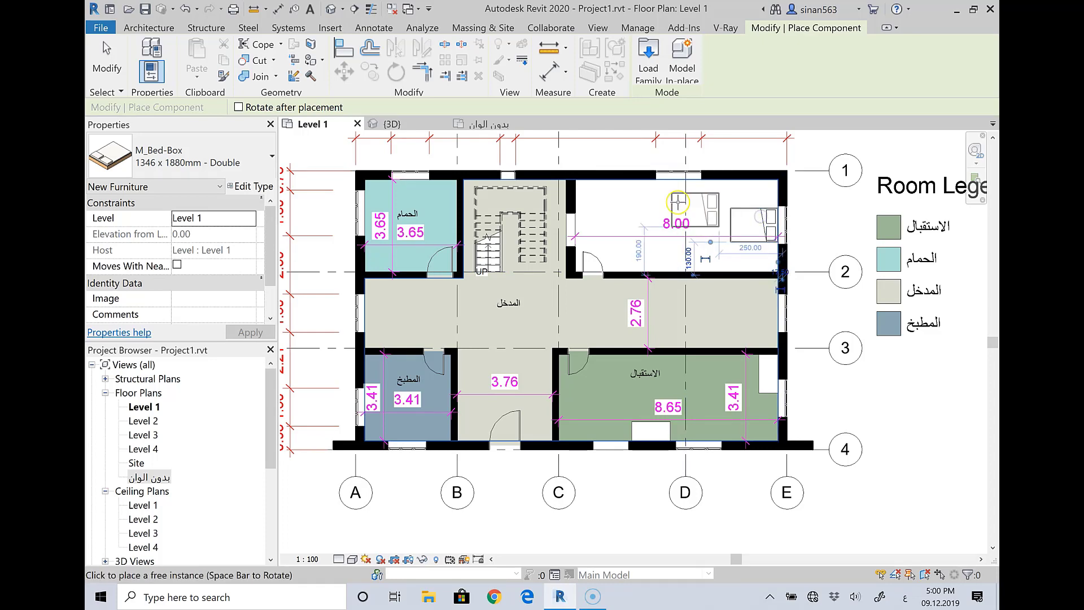
click(649, 202)
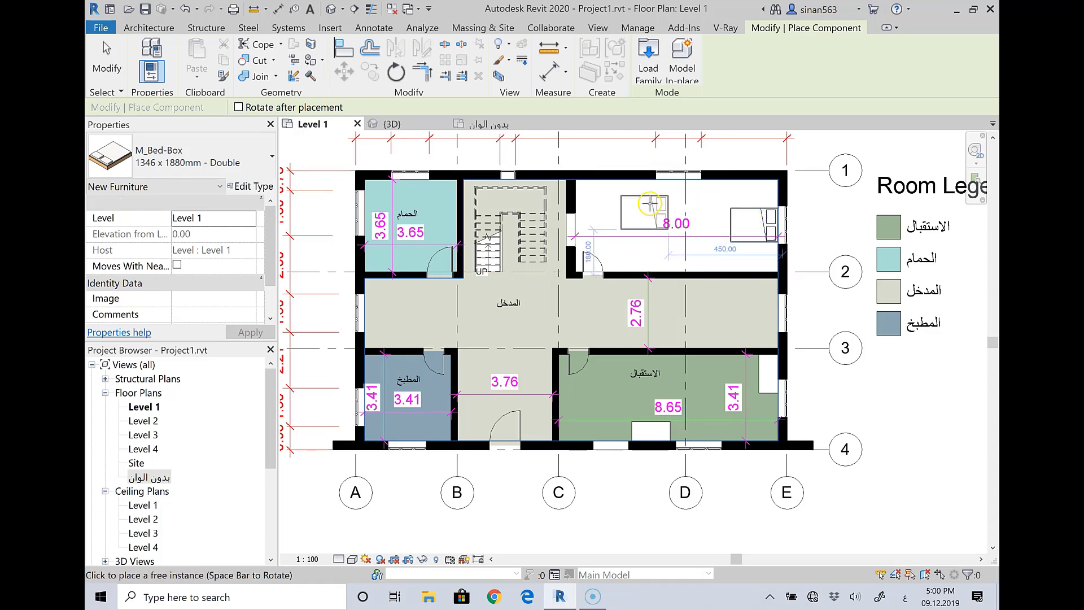
key(Escape)
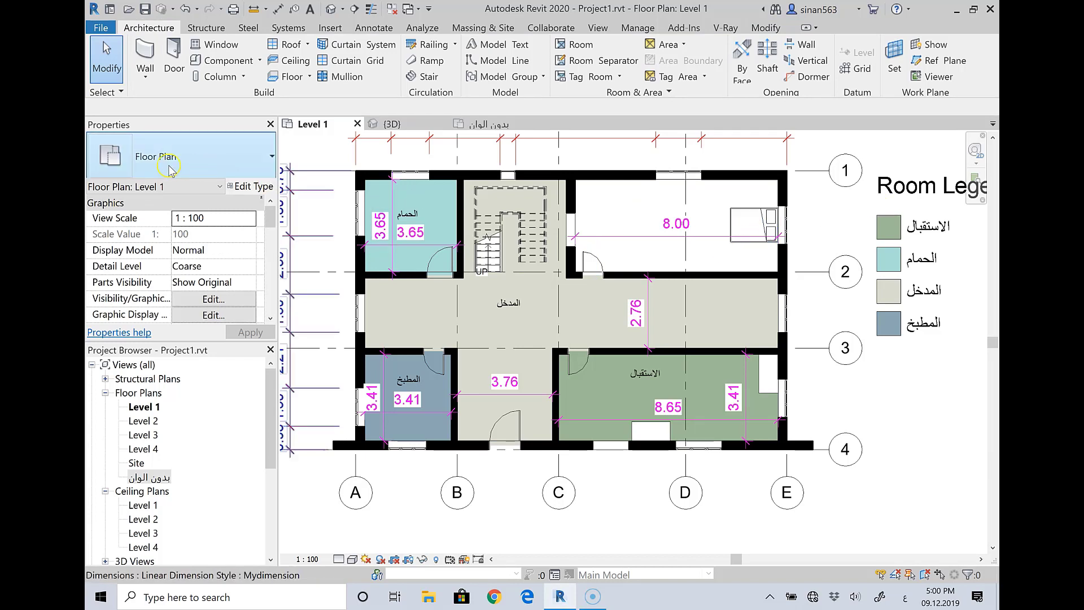
Open Load Family in the Furniture folder and preview M_Mirror-Ellipse and M_TV Stand
click(223, 61)
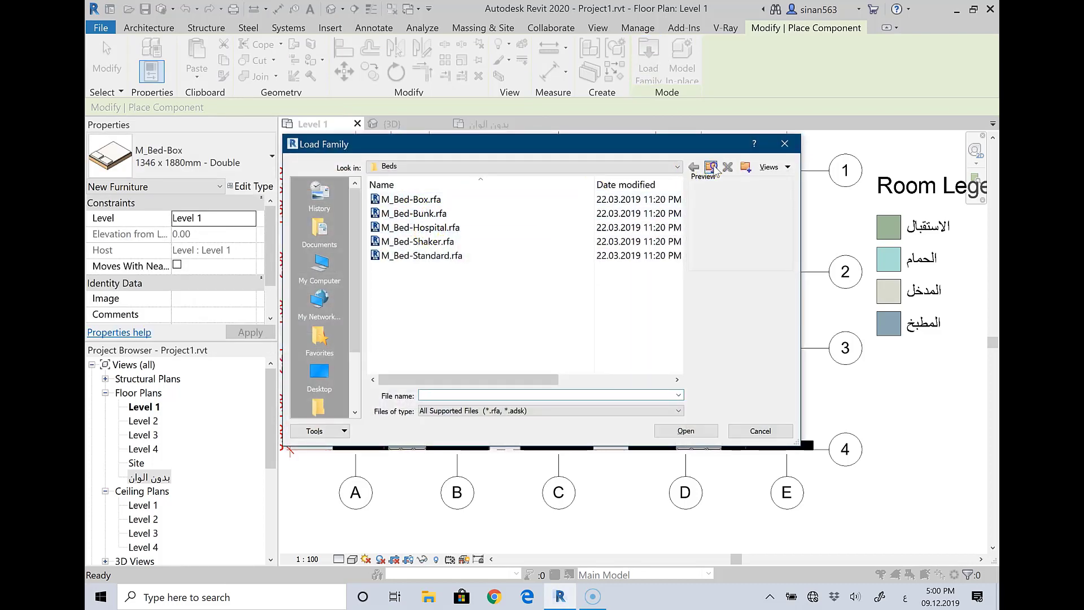
click(712, 168)
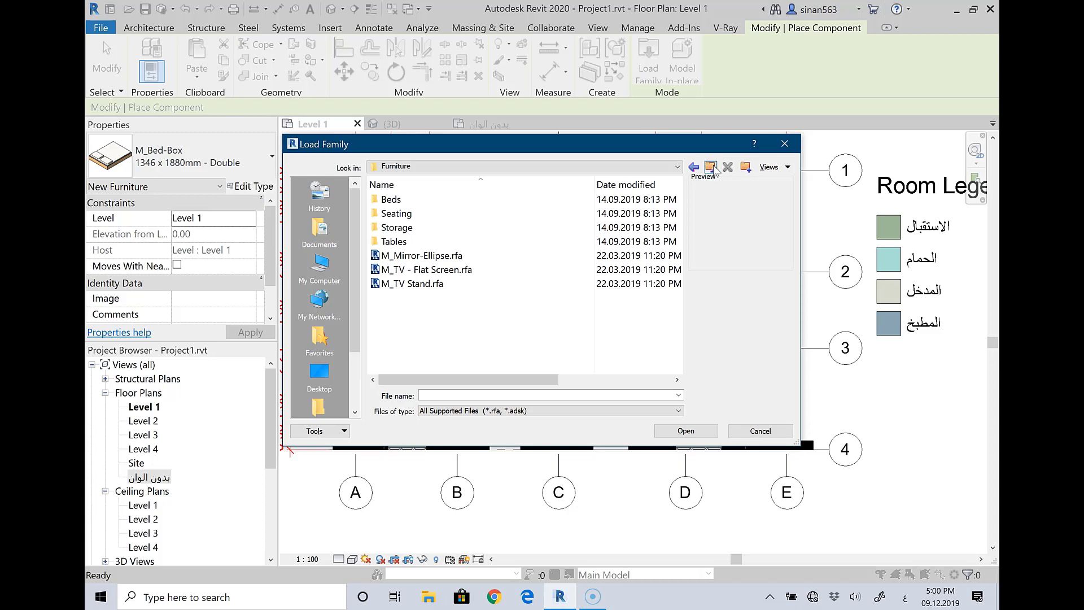
click(421, 257)
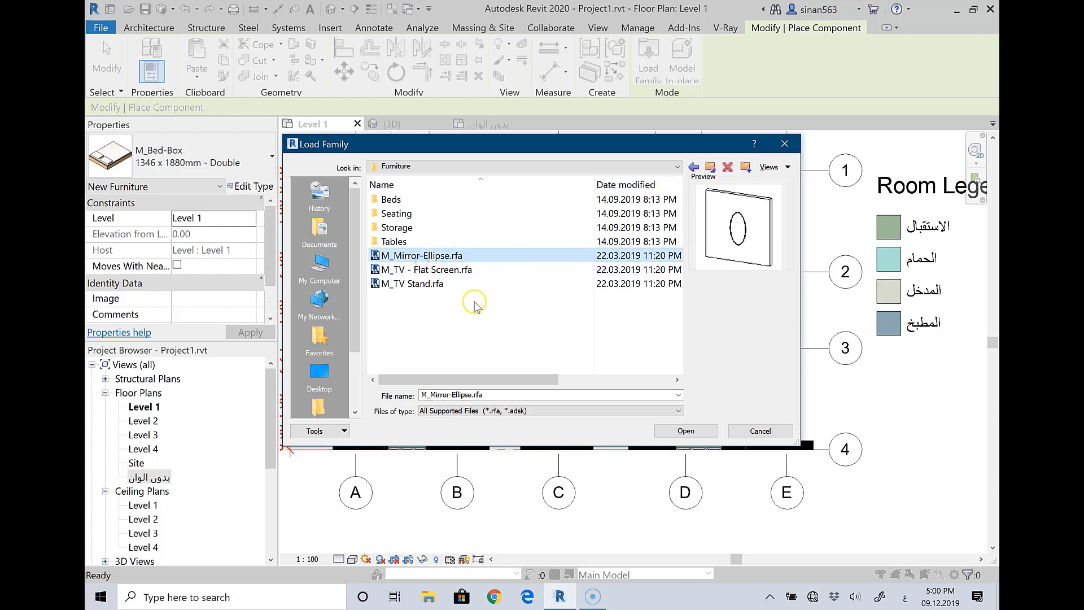
key(Down)
key(Down)
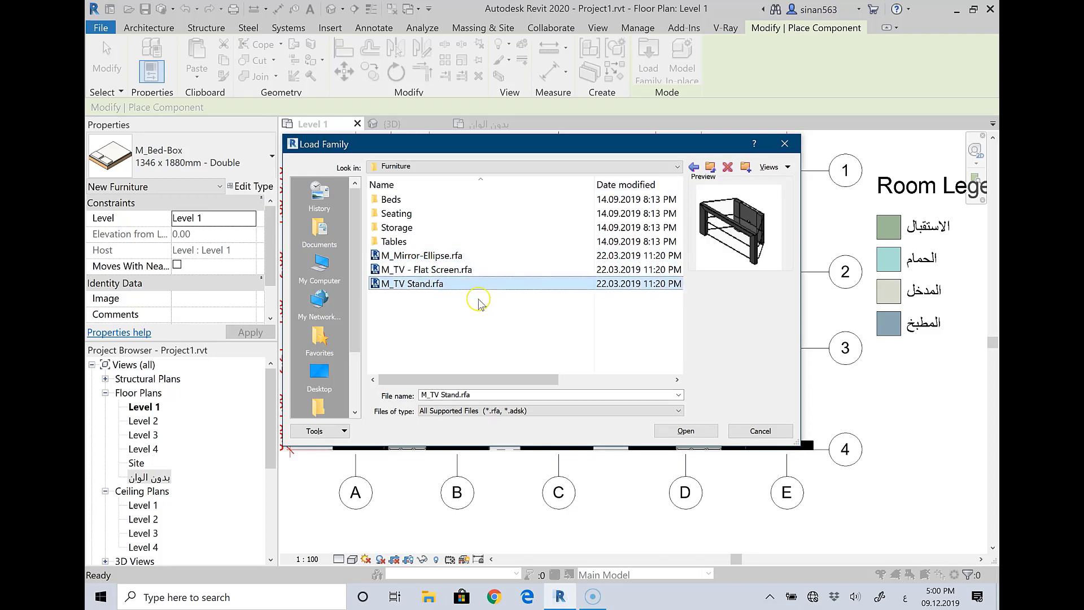
key(Up)
key(Up)
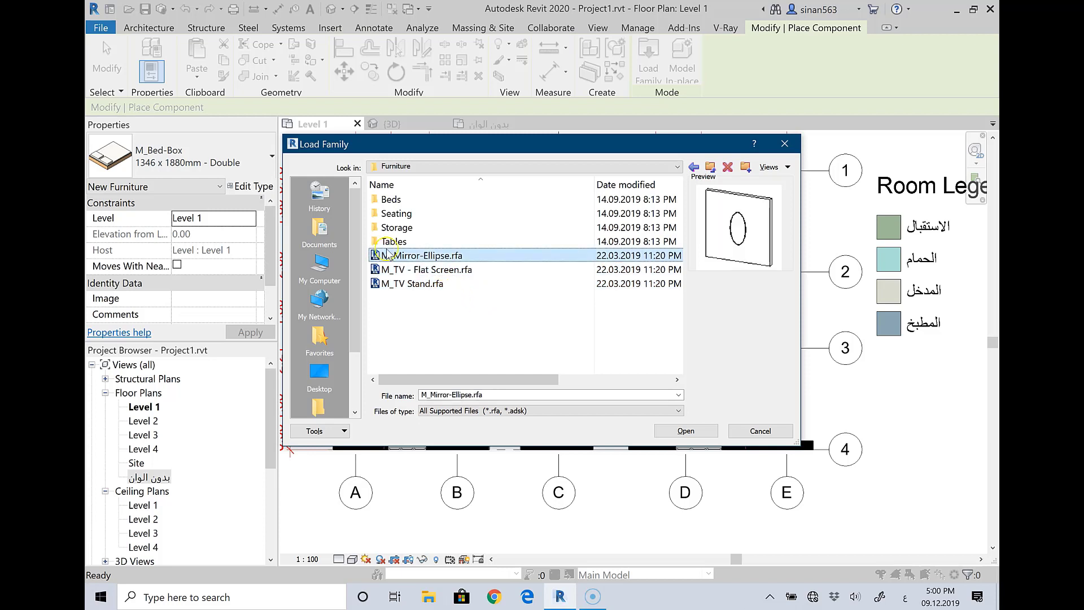
Open the Seating folder and select M_Sofa.rfa
double_click(398, 214)
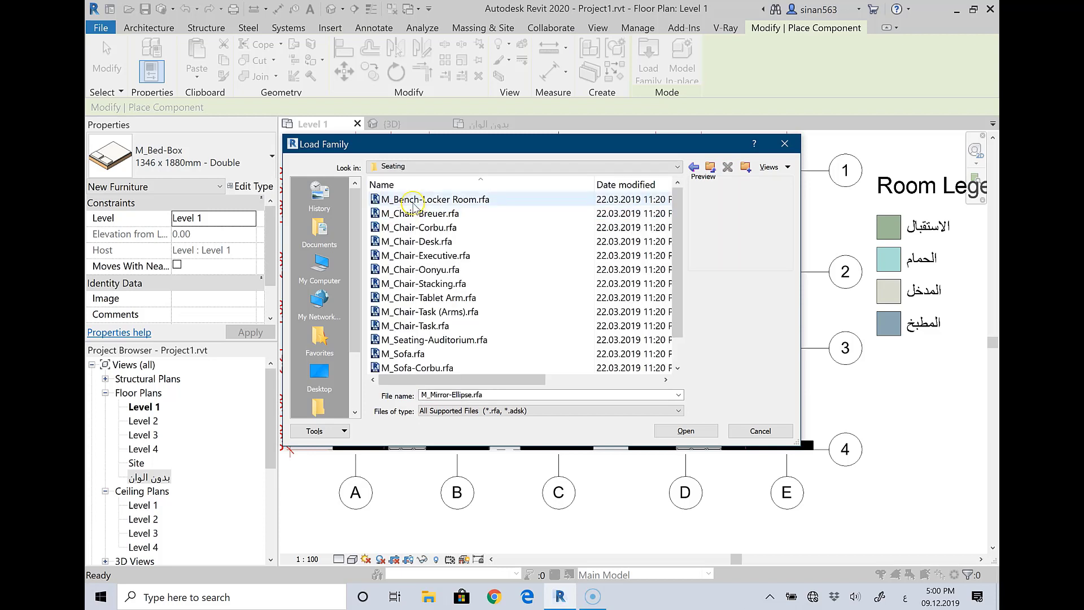
key(Down)
key(Down)
key(Down)
key(Down)
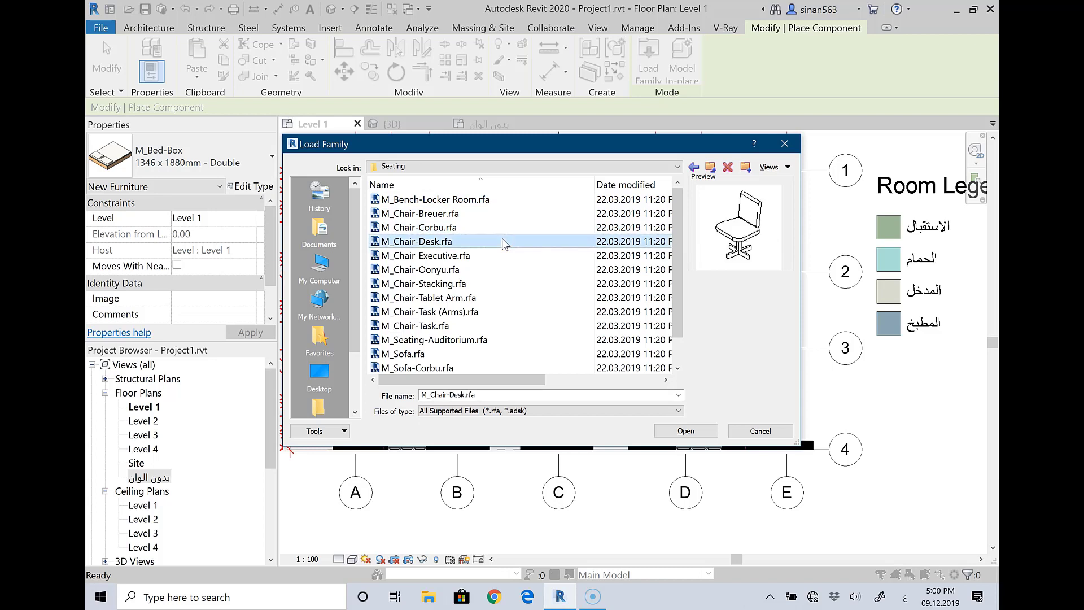
key(Down)
key(Down)
key(Down)
key(Down)
key(Down)
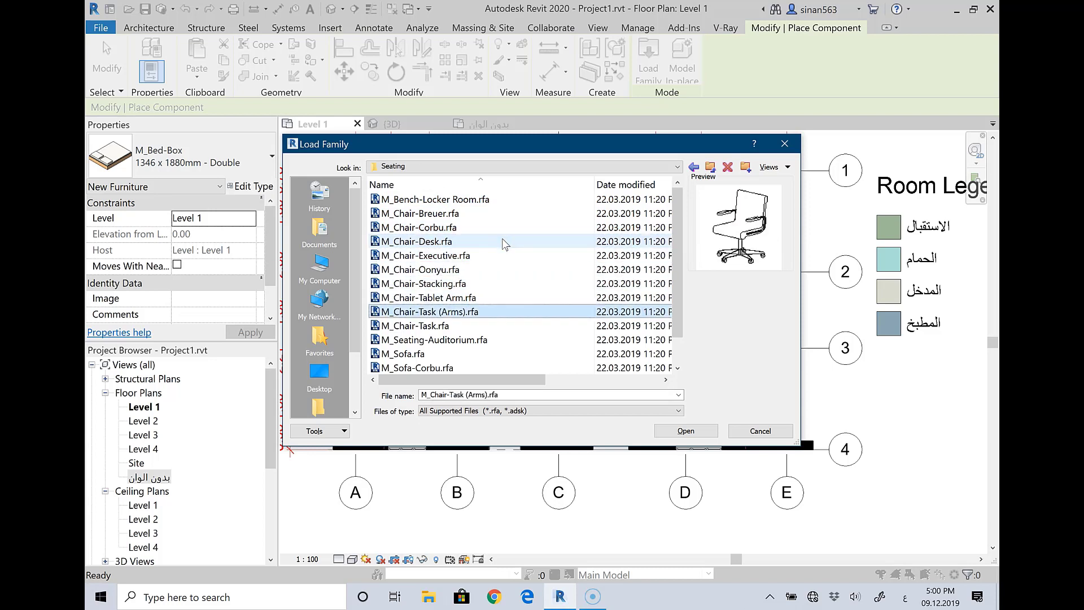
key(Down)
key(Down)
key(Down)
key(Down)
key(Up)
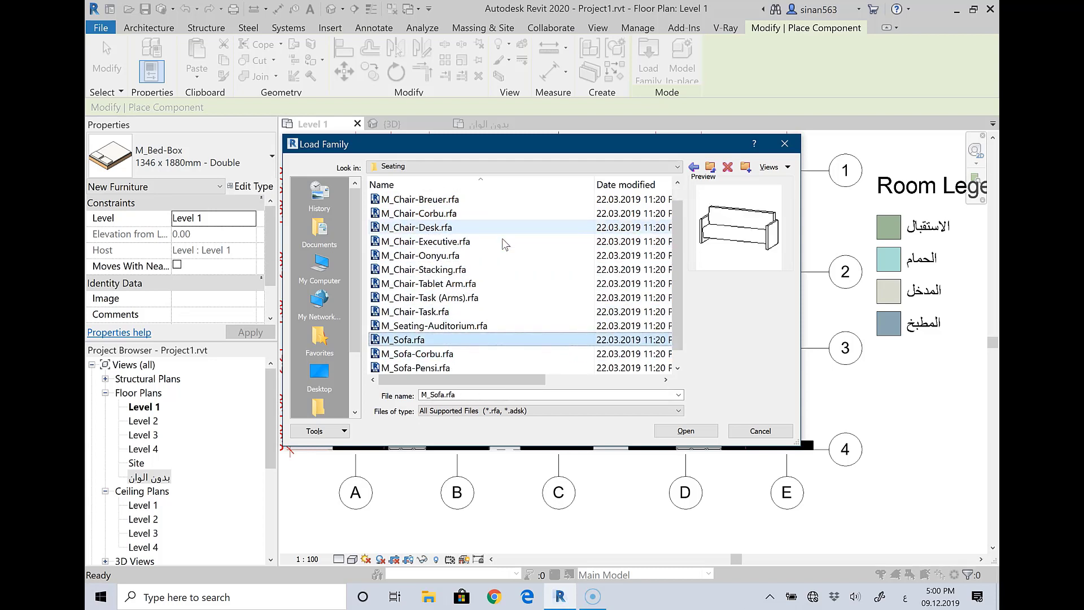
Load M_Sofa and try sofa positions in the living room and kitchen
click(686, 432)
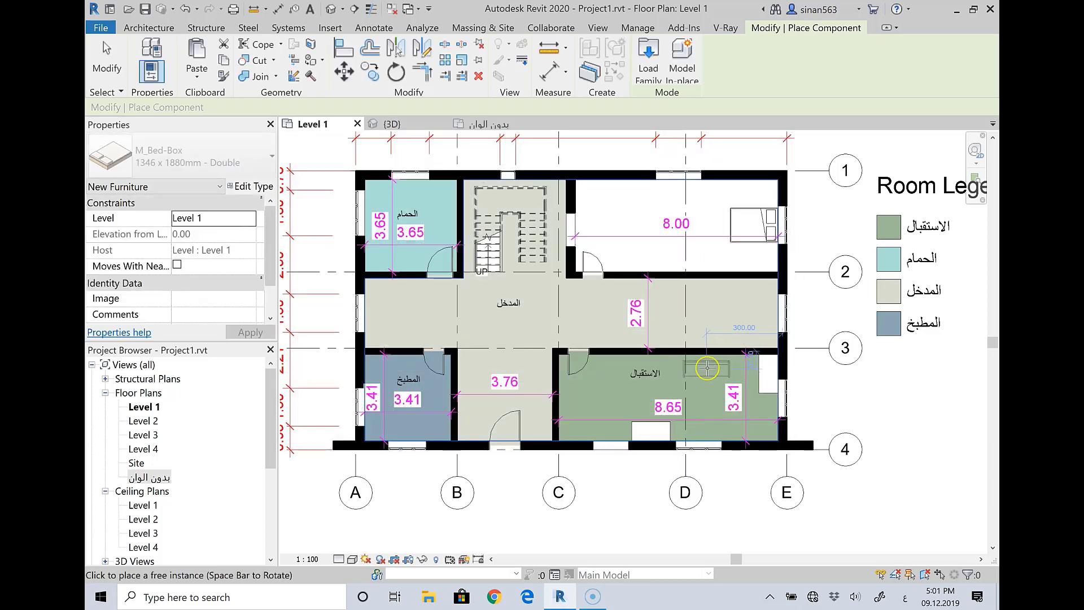
click(713, 364)
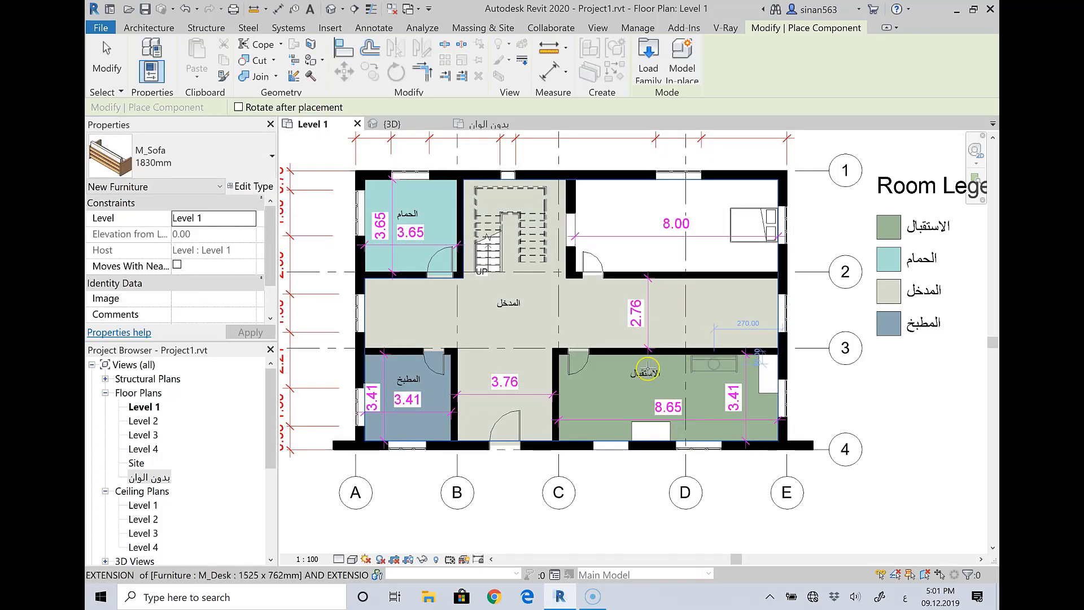
click(647, 369)
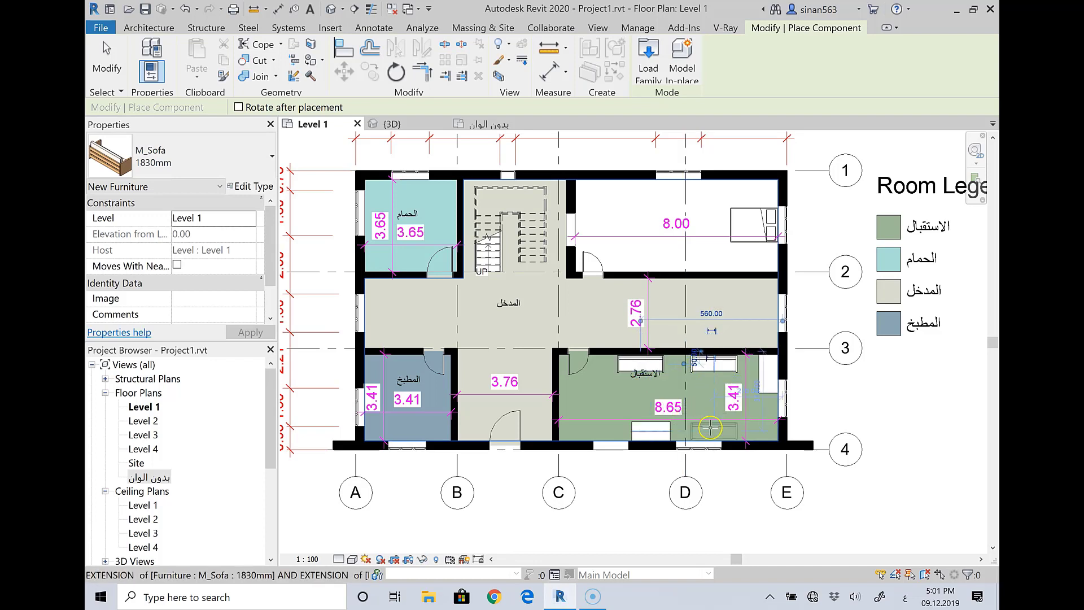
key(space)
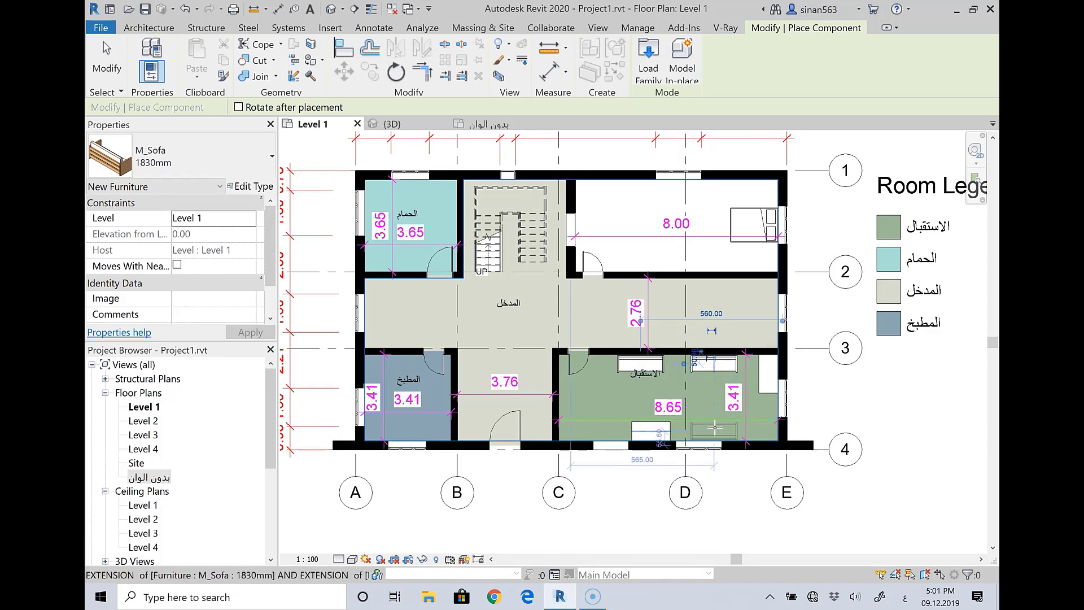
click(726, 429)
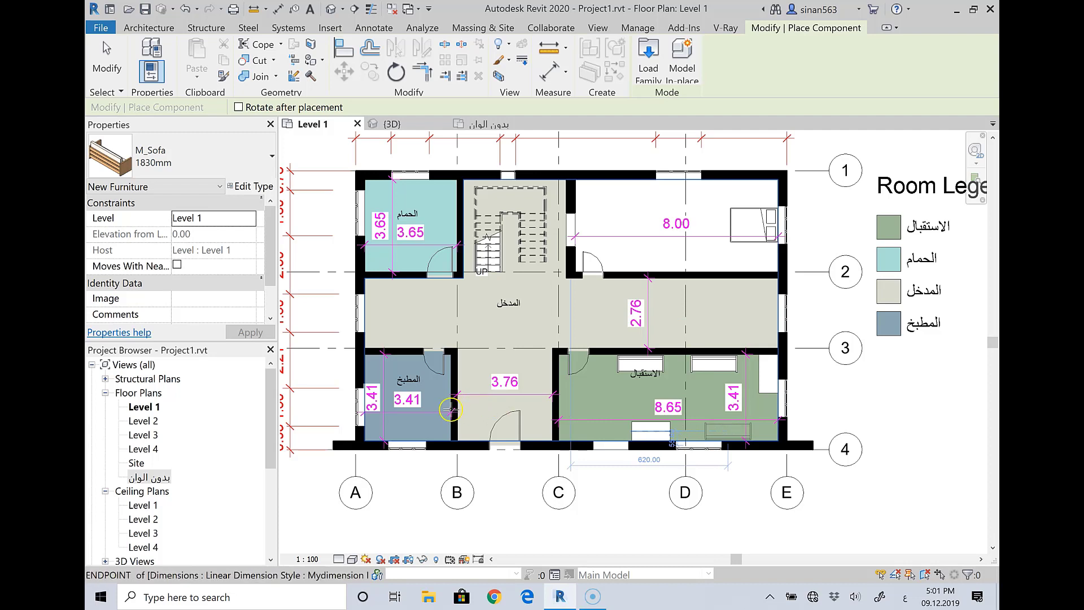
click(429, 411)
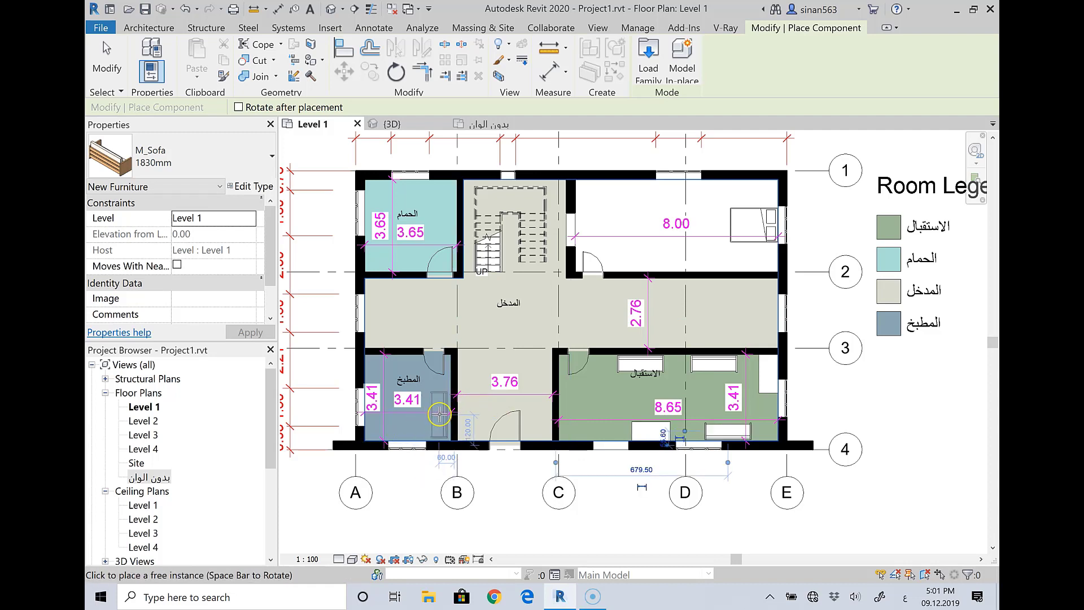
click(442, 414)
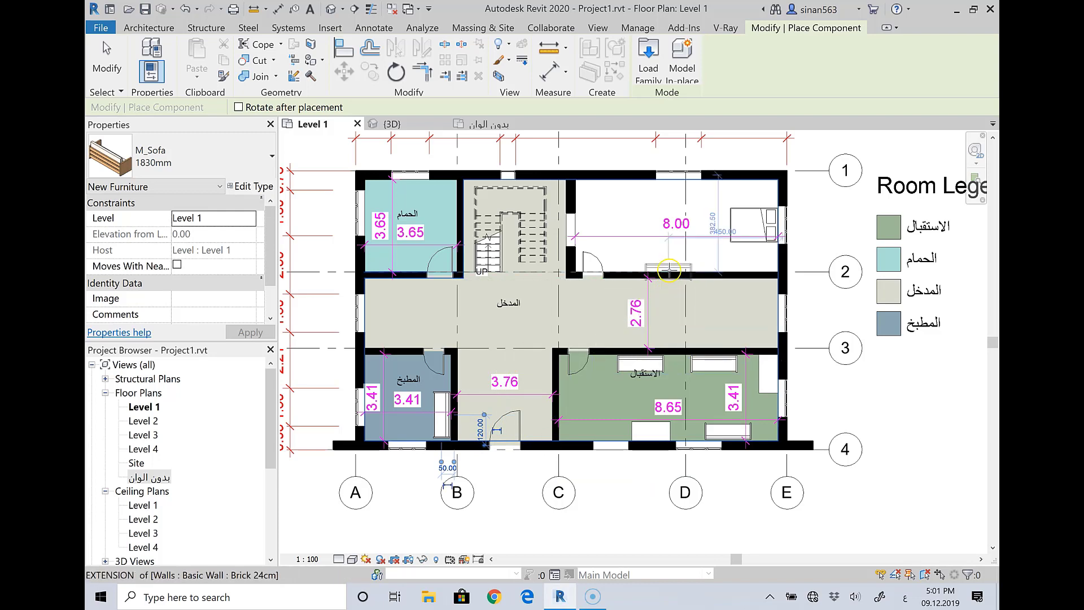
Rotate the M_Sofa 1830mm, place it in the upper-right bedroom, and cancel placement
key(space)
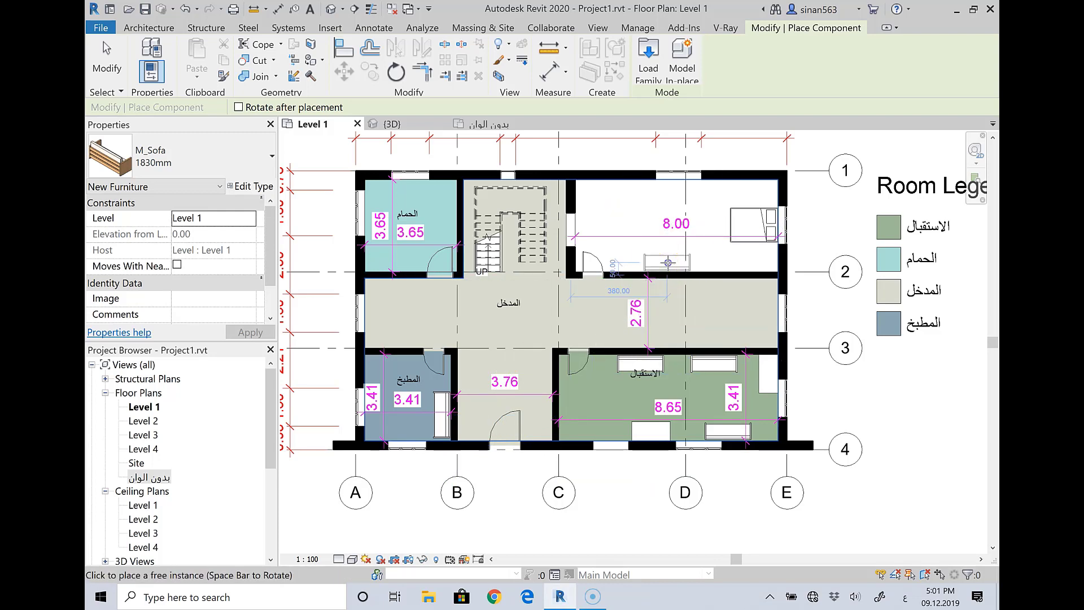
click(667, 263)
right_click(700, 288)
click(702, 251)
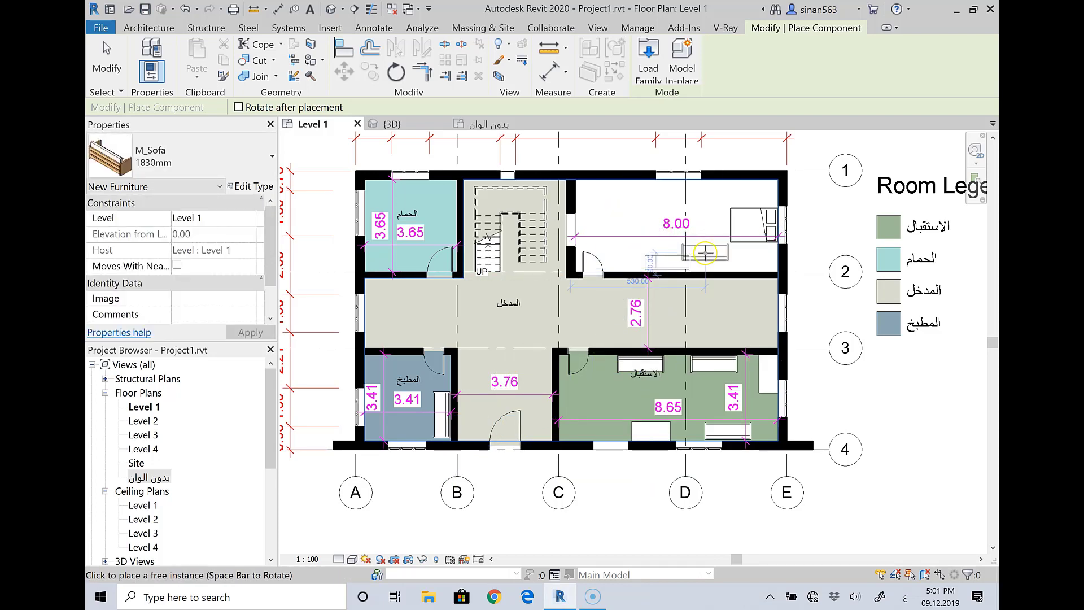
right_click(697, 320)
click(712, 332)
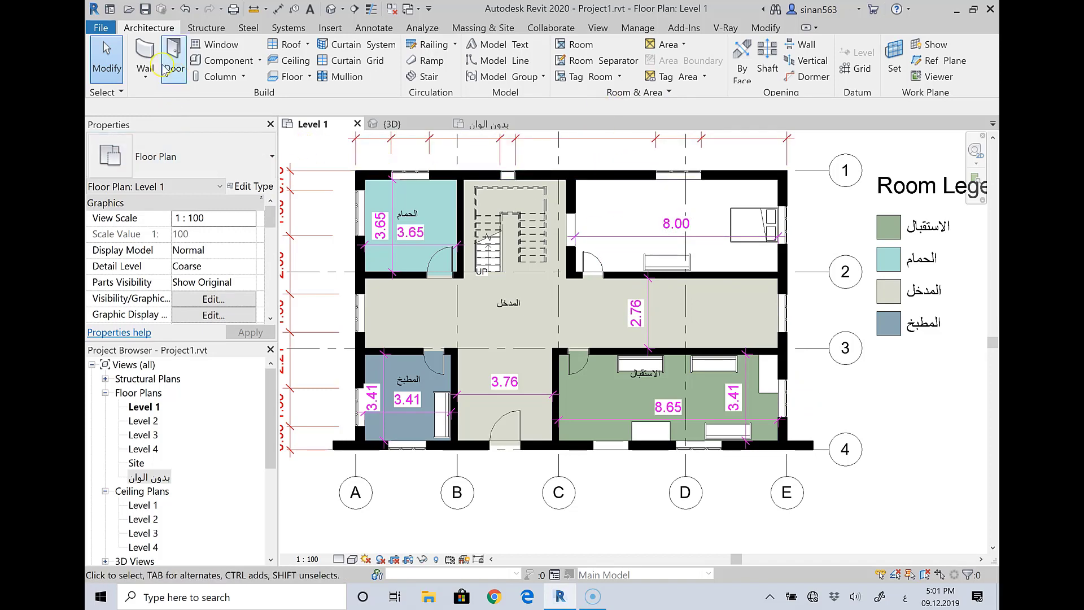
Browse Load Family to US Metric Plumbing > Architectural > Equipment > Water Heaters
click(223, 61)
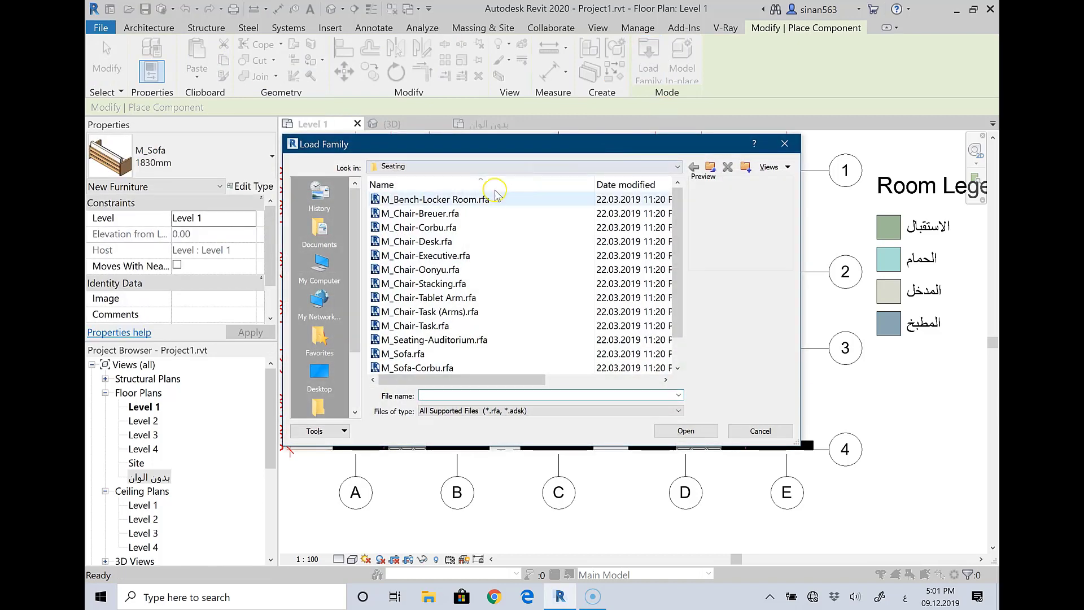
click(709, 168)
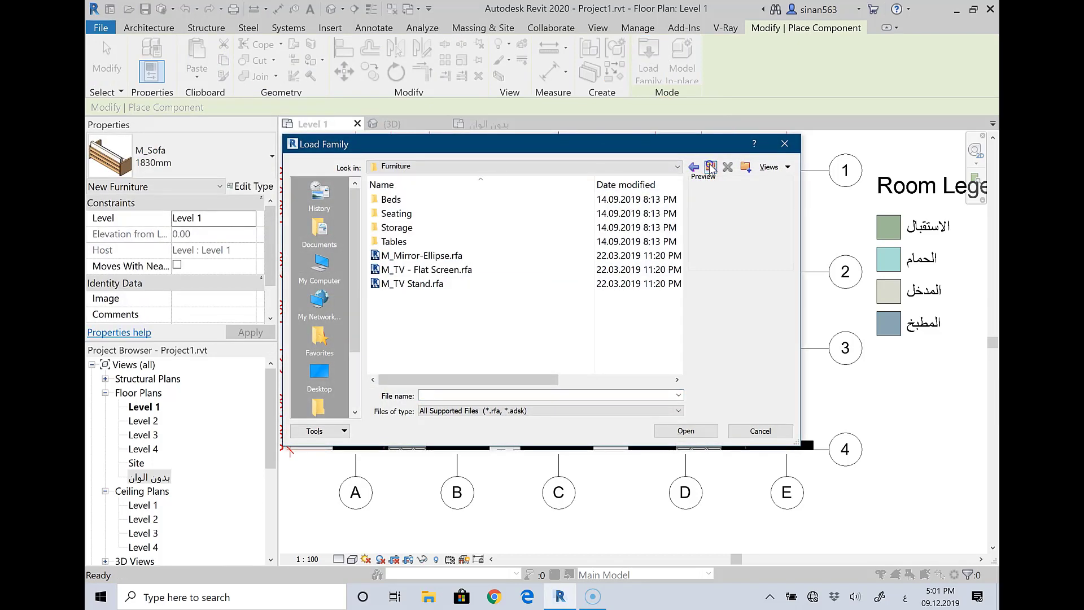
click(709, 168)
drag(677, 217, 677, 278)
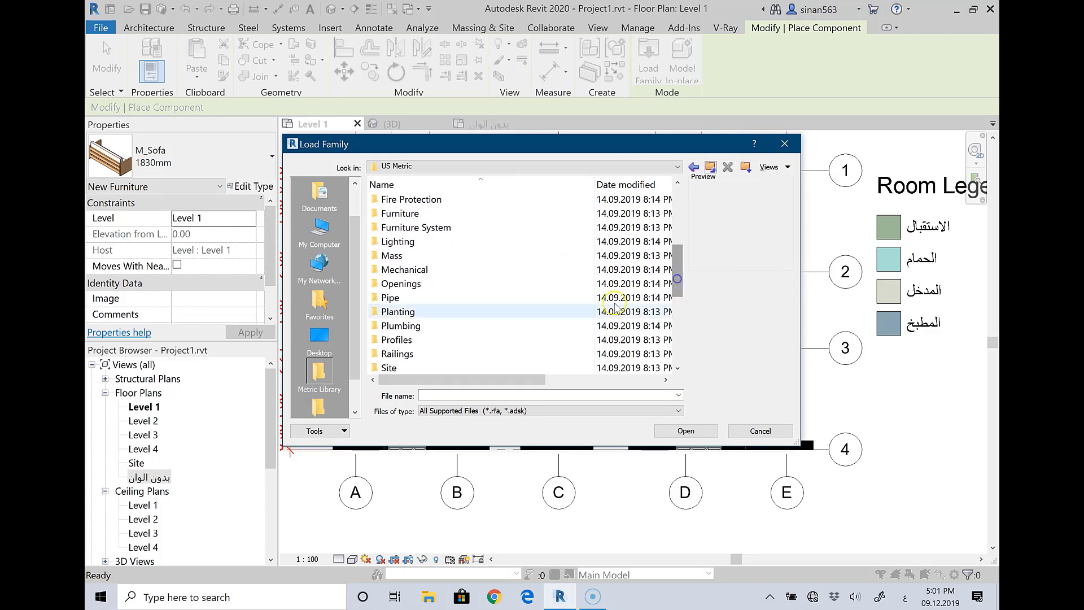
double_click(427, 327)
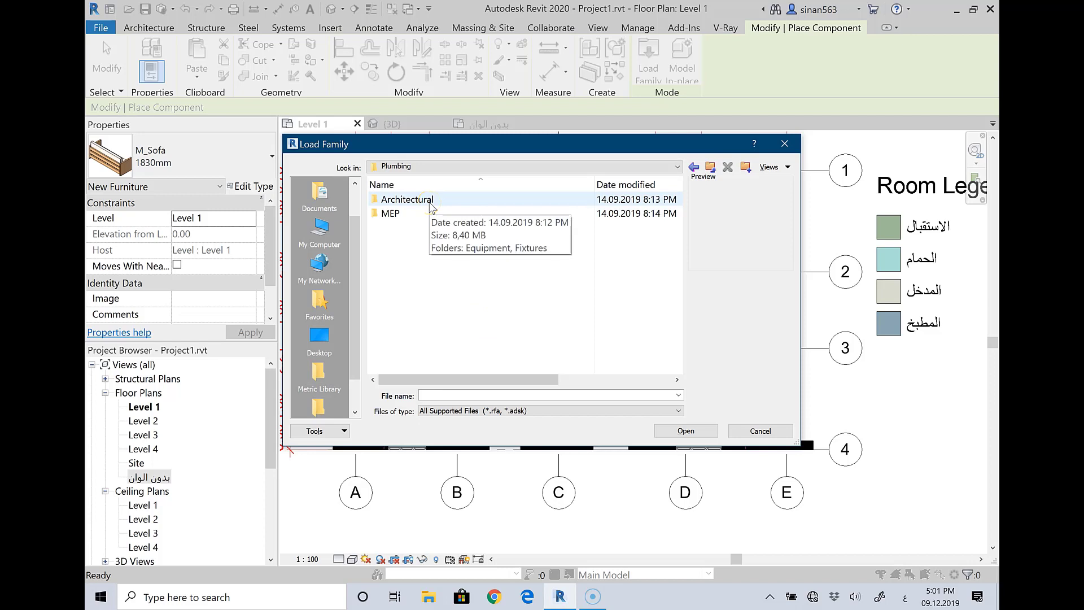
double_click(429, 200)
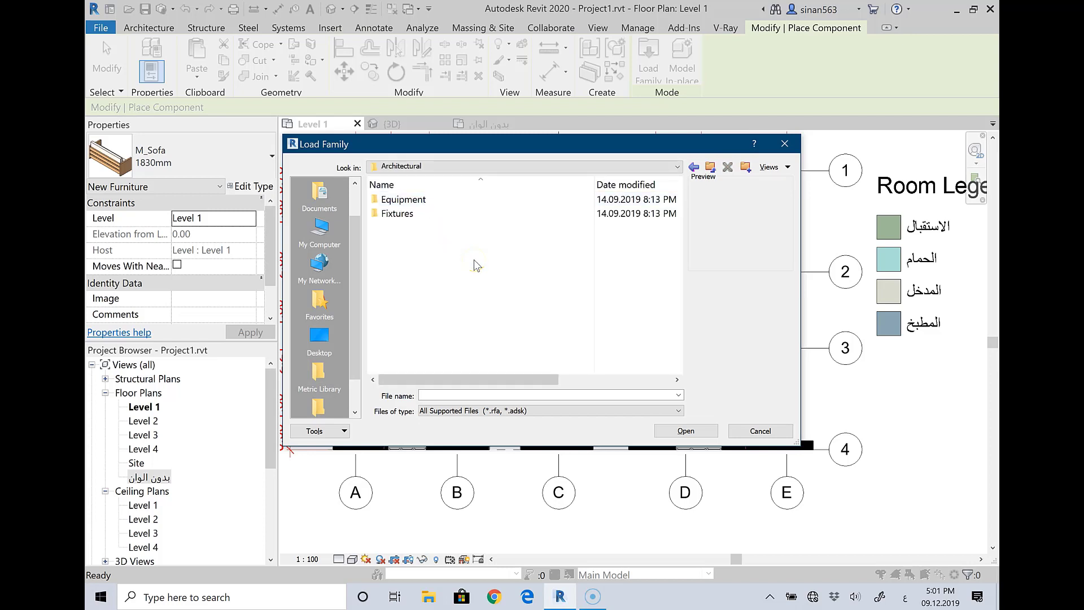
click(423, 204)
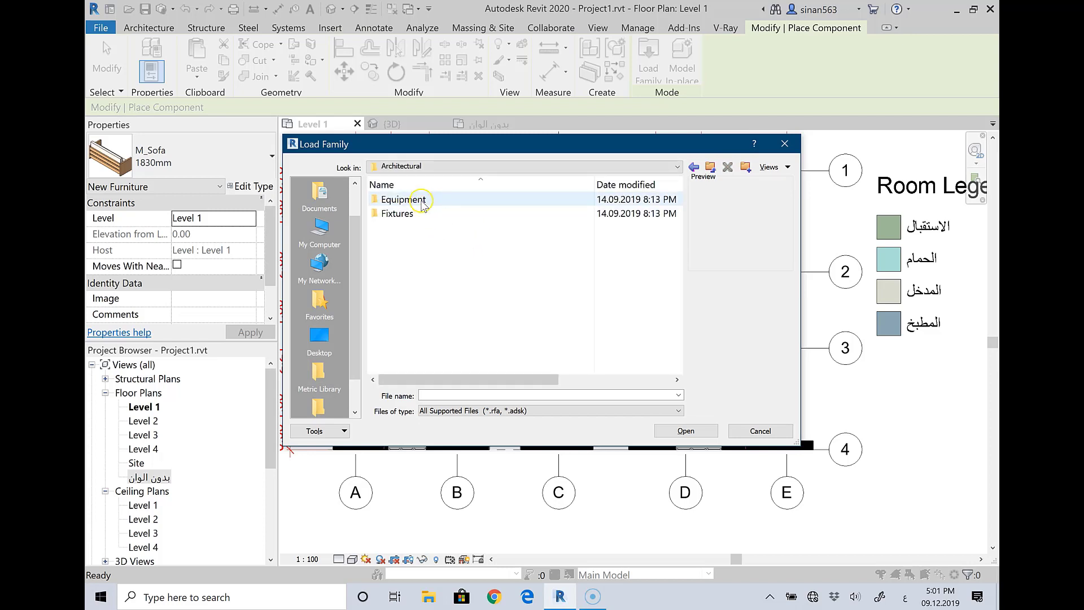
double_click(422, 202)
double_click(423, 202)
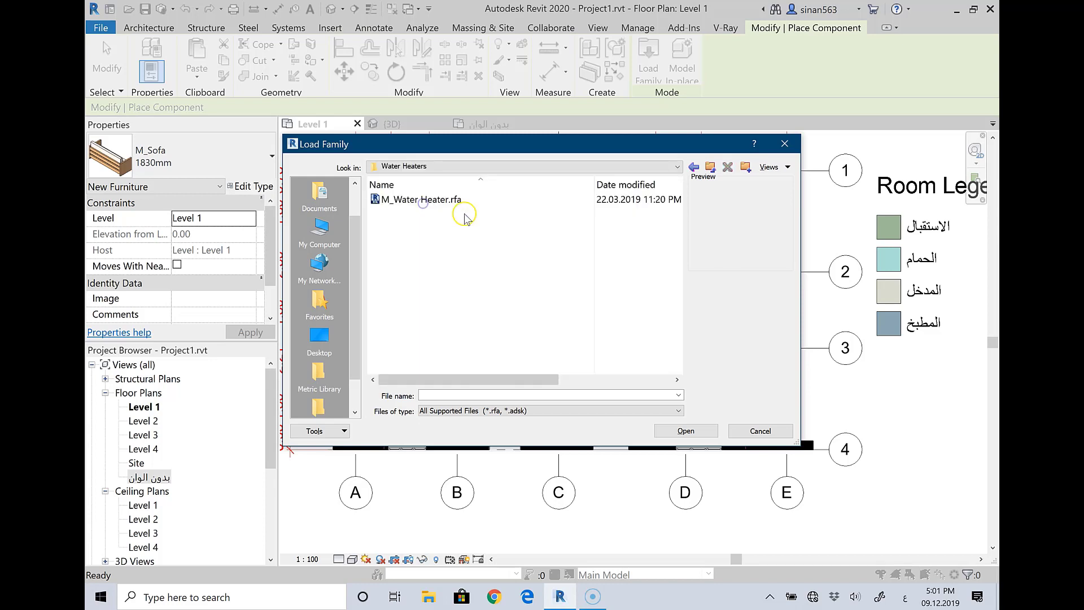
click(470, 204)
Open Fixtures > Bathtubs and select M_Tub-2D.rfa
click(709, 165)
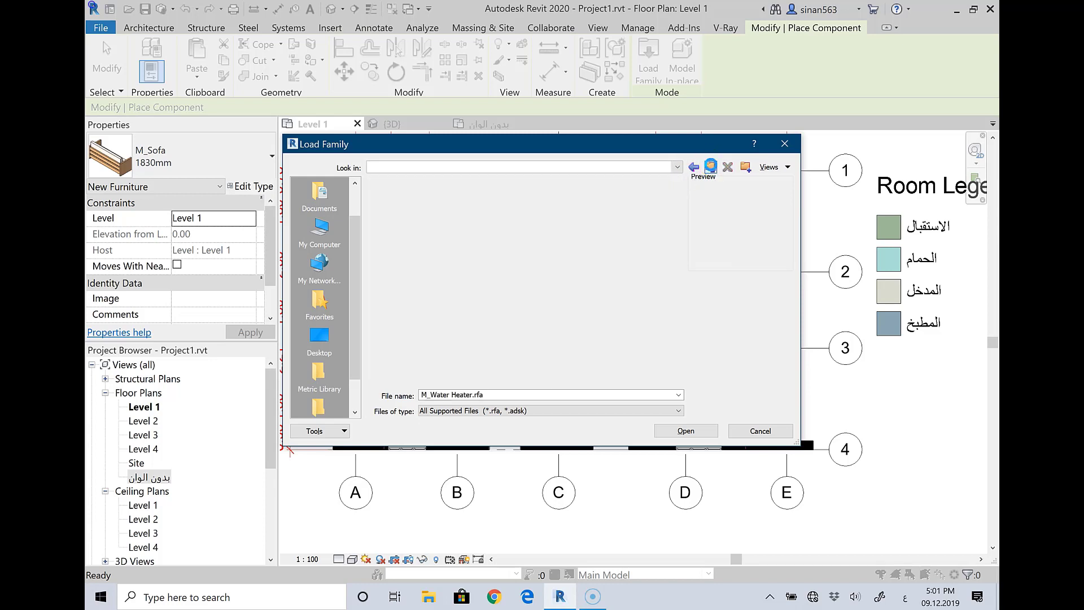
double_click(433, 212)
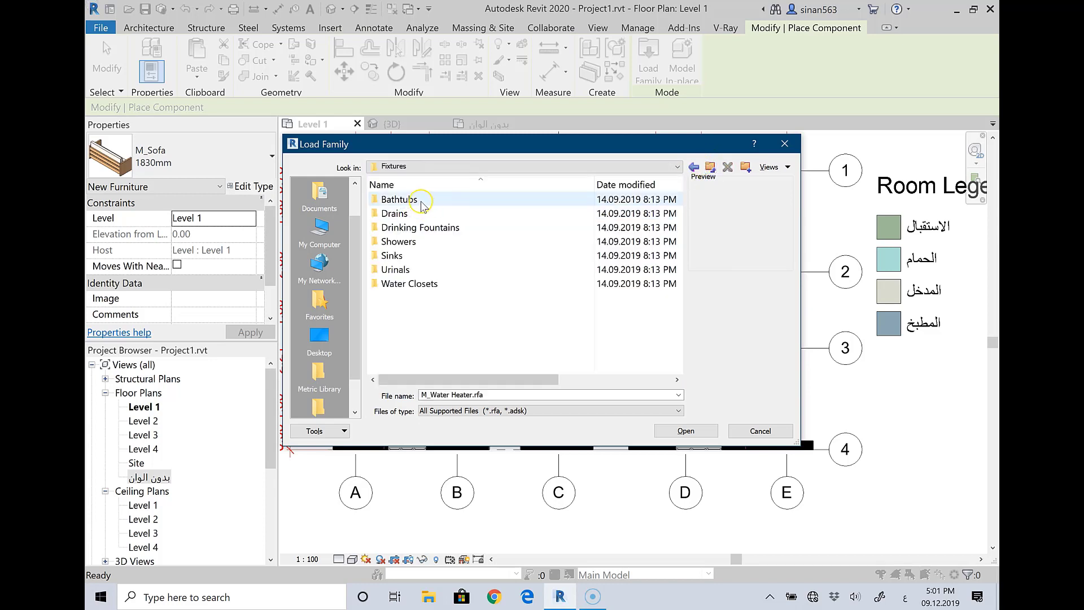
double_click(422, 203)
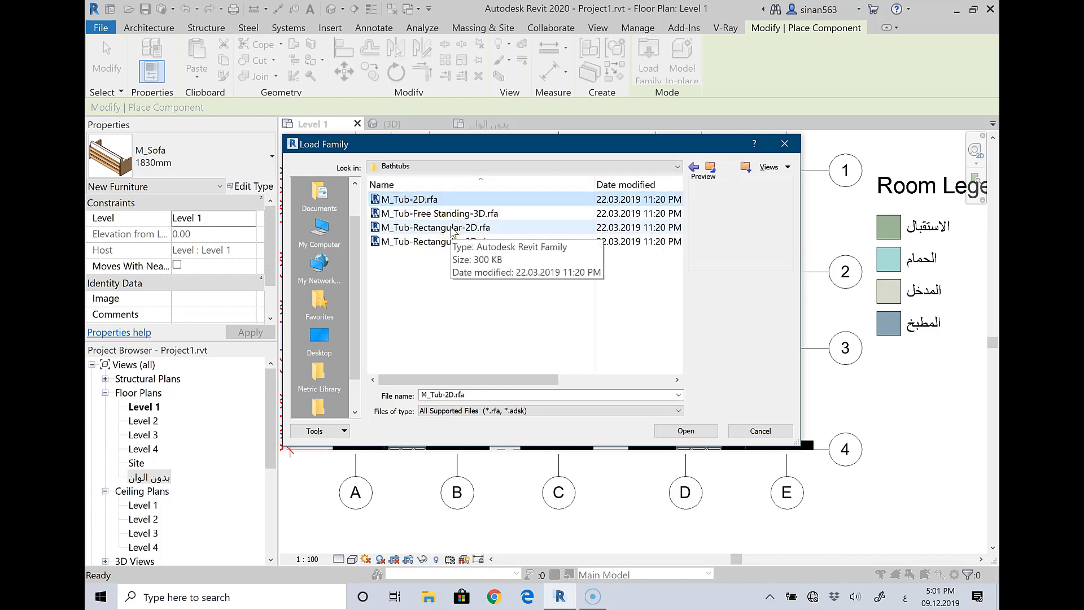
key(Down)
click(450, 228)
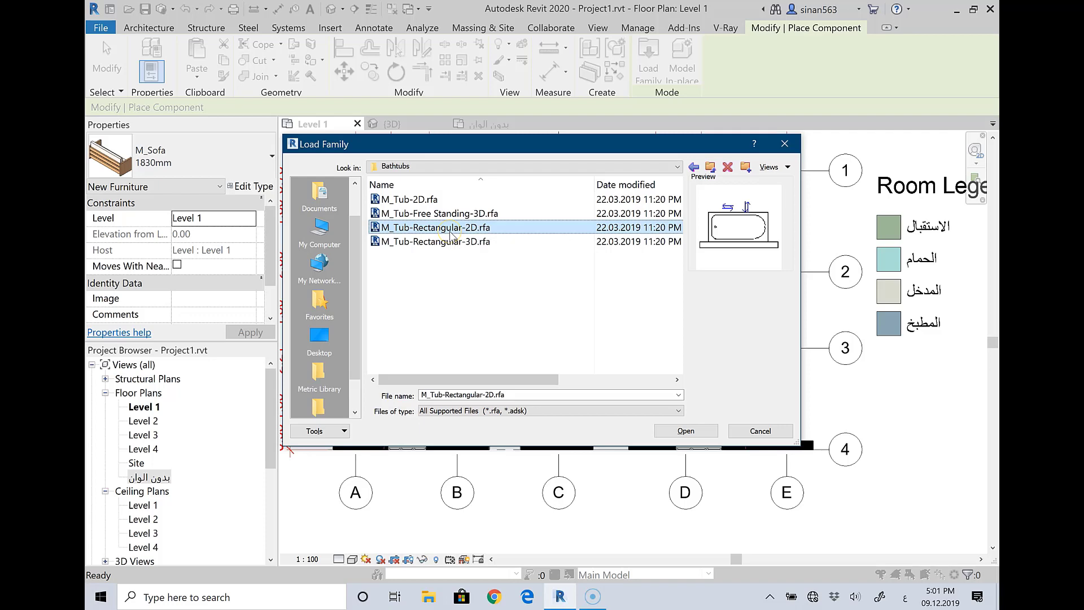
key(Down)
key(Up)
key(Up)
key(Up)
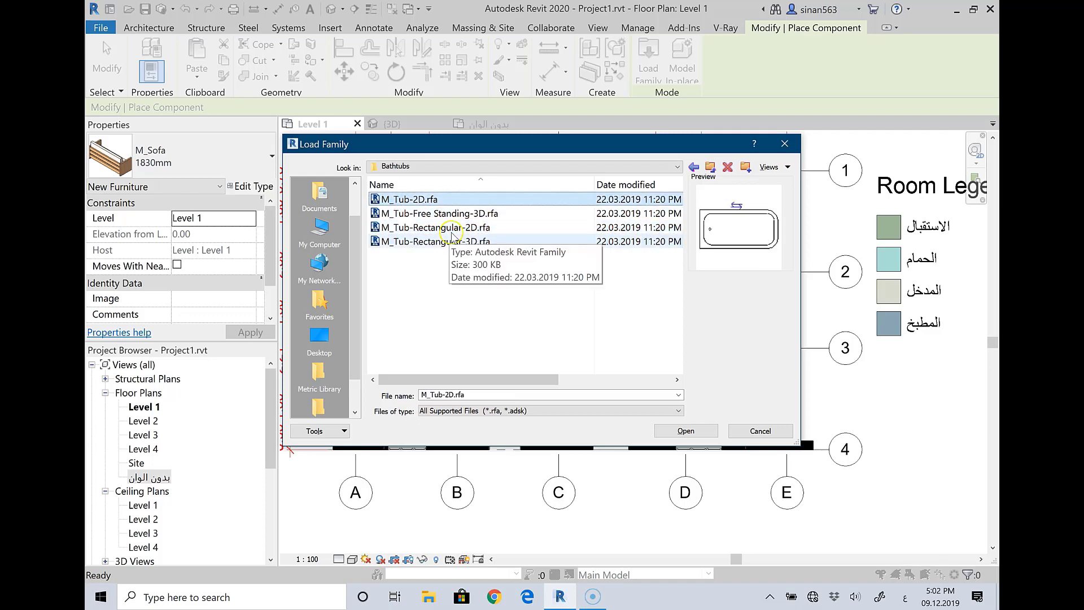
Load M_Tub-2D, place it in the bathroom's top-left corner, and reopen Load Family at Fixtures
click(670, 430)
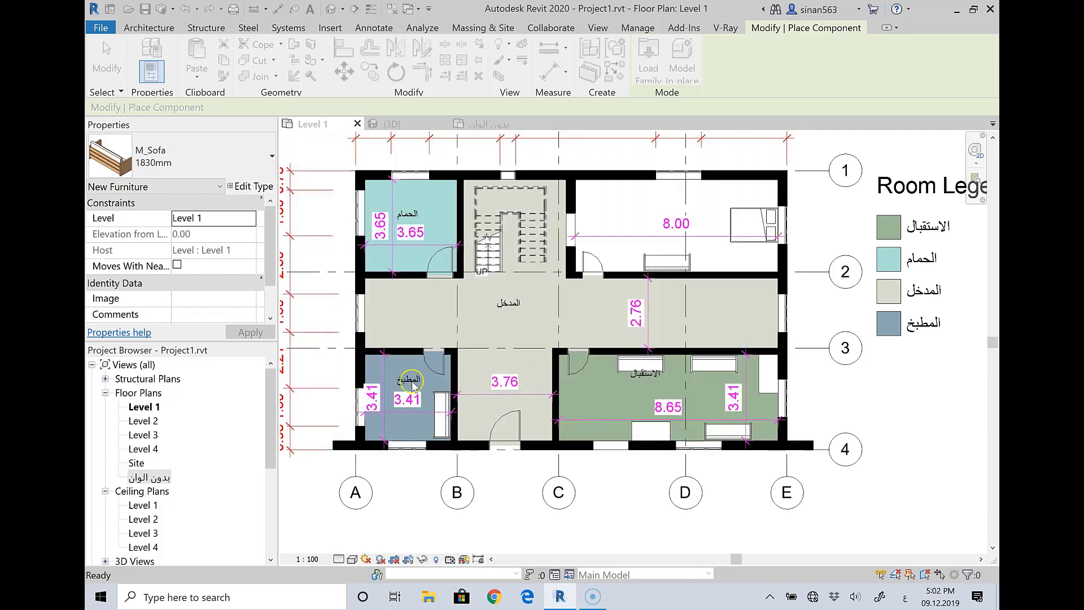
click(380, 198)
right_click(497, 224)
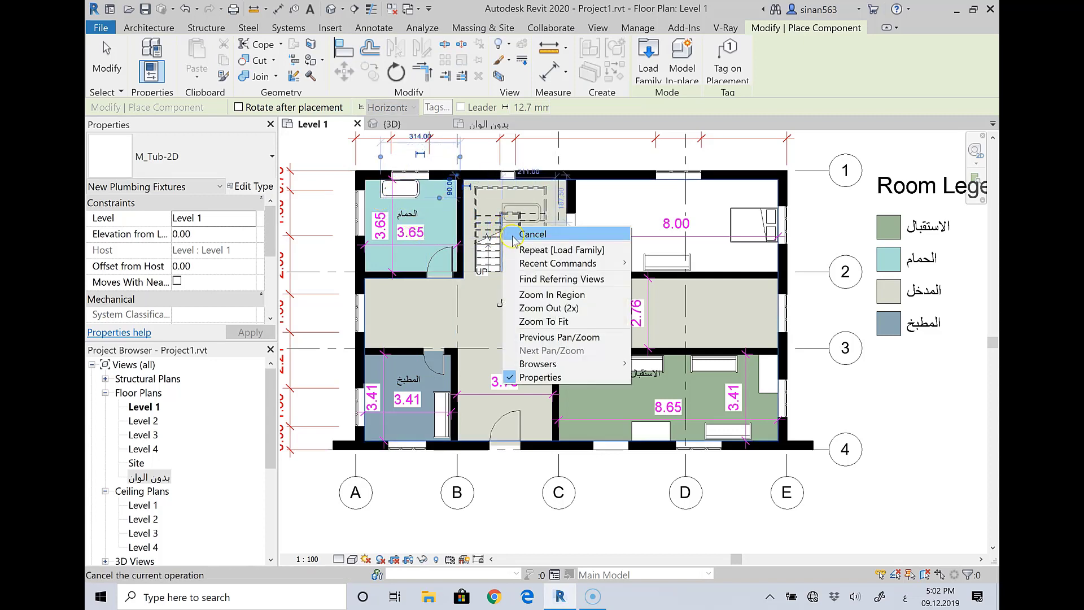
key(Escape)
click(647, 60)
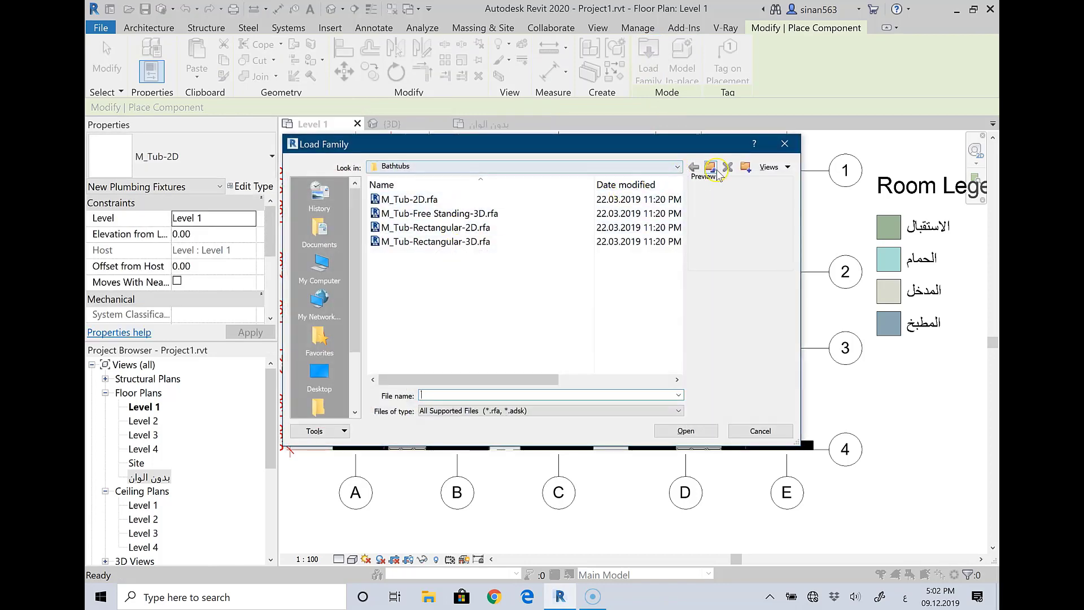
click(712, 169)
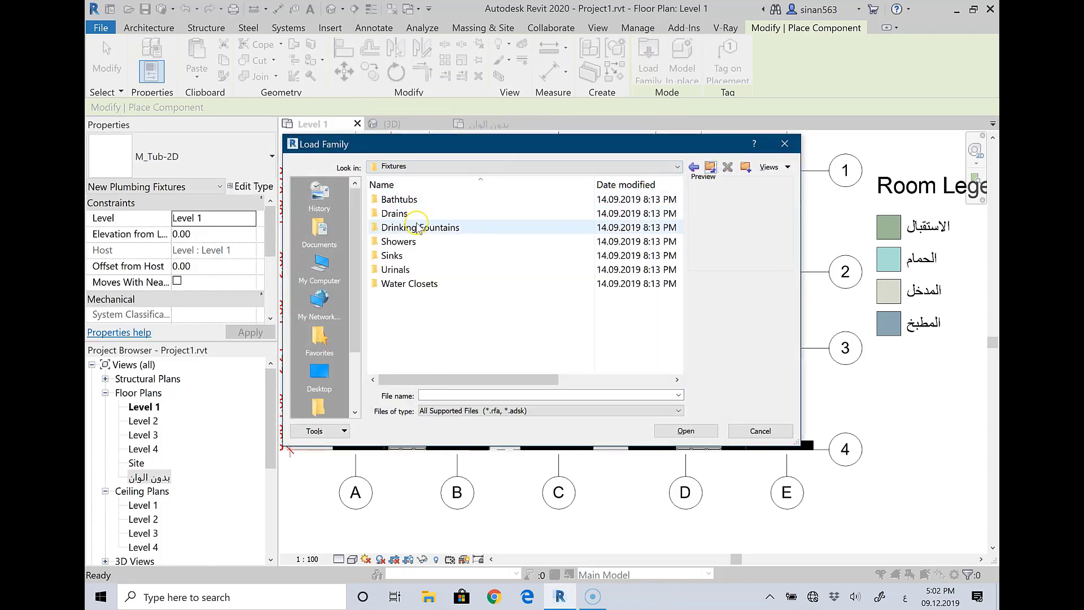
Load M_Toilet-Domestic-3D.rfa from the Fixtures > Water Closets folder
double_click(404, 271)
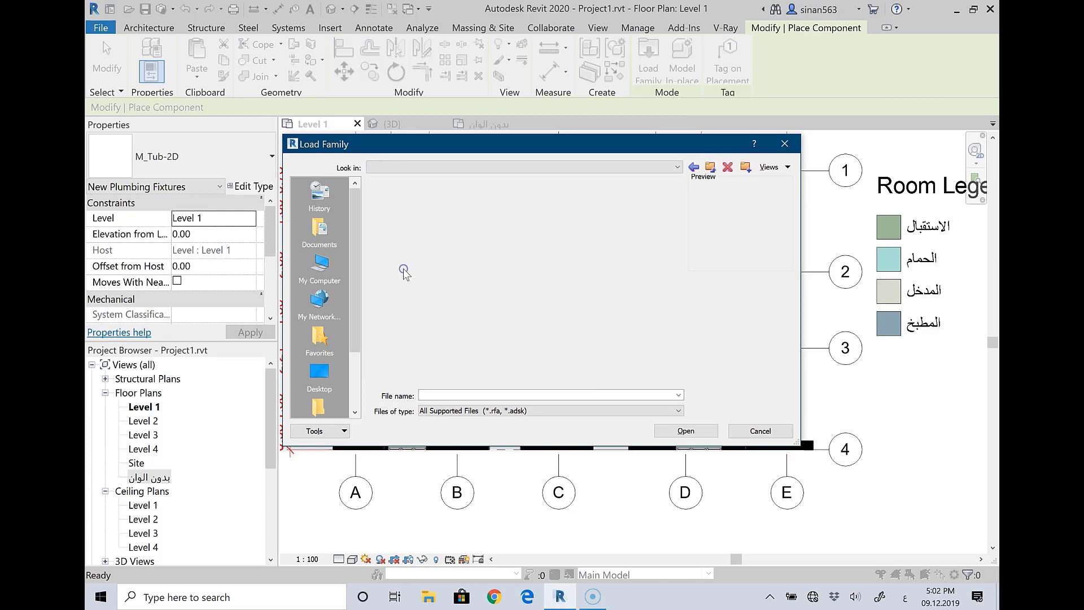
click(709, 168)
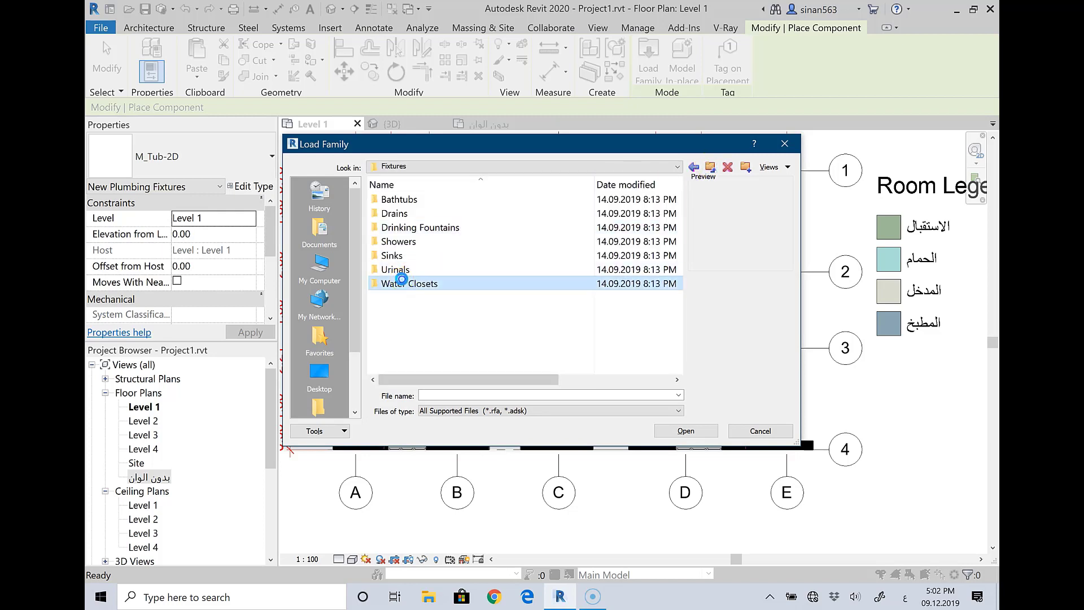
double_click(403, 281)
click(408, 202)
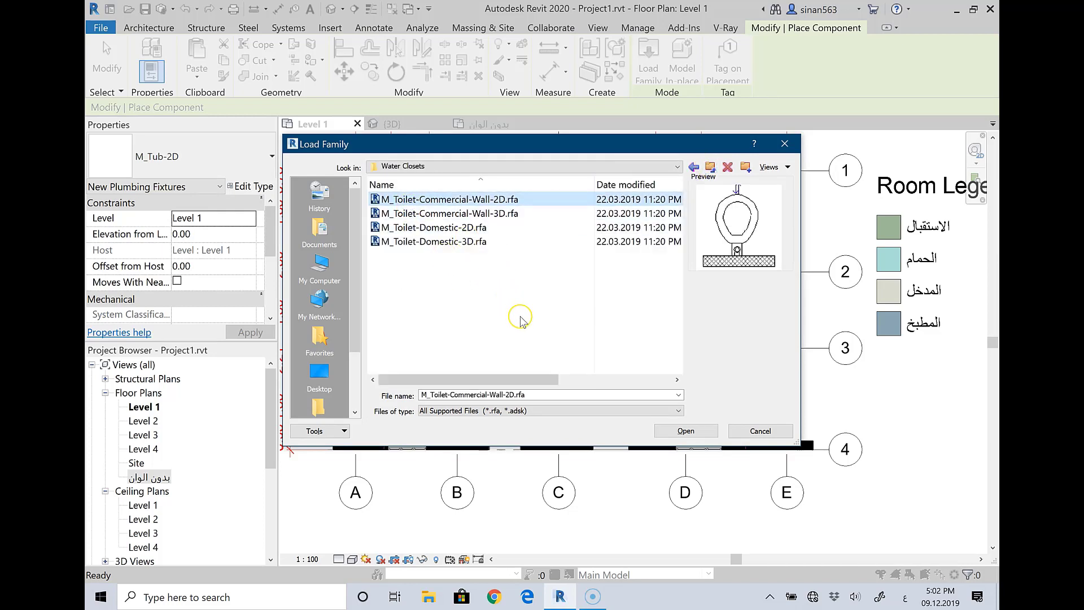
key(Down)
key(Down)
key(Down)
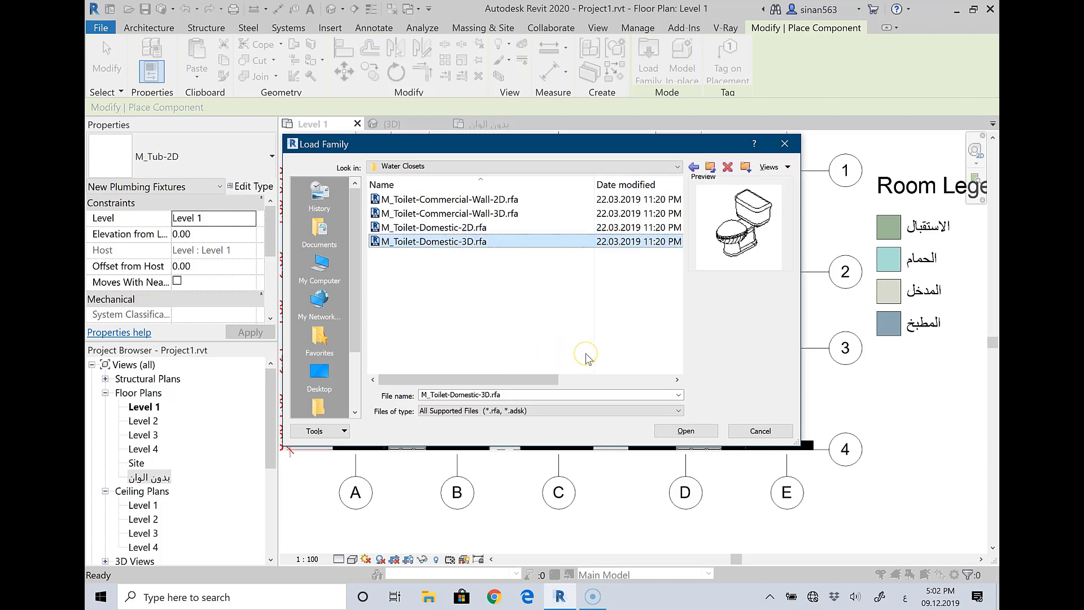
click(684, 429)
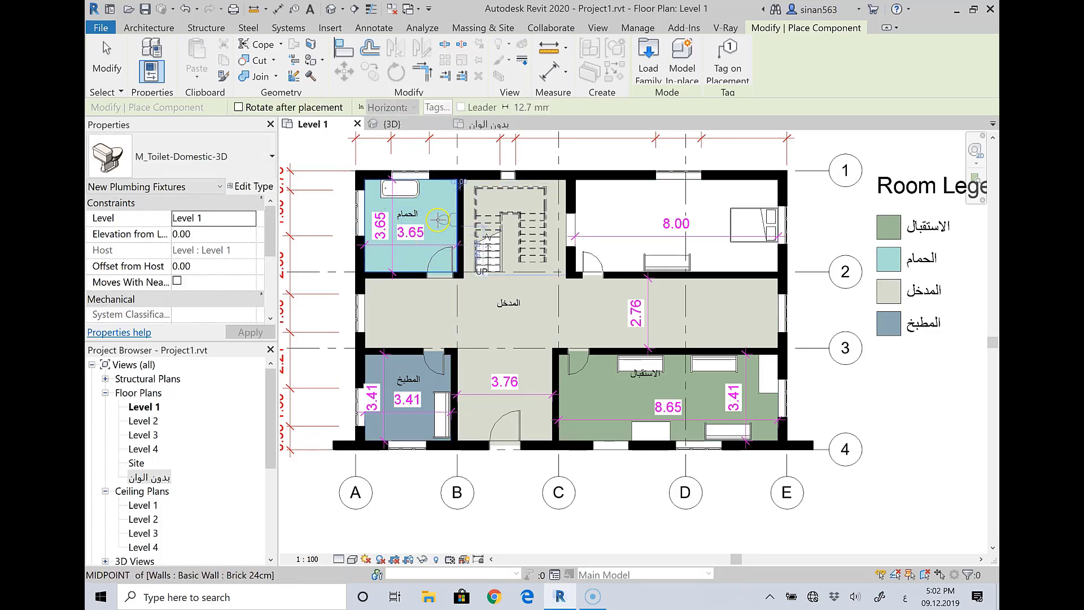
Place two M_Toilet-Domestic-3D toilets, one against the bathroom's right wall and one at its bottom, then stop placing
click(438, 220)
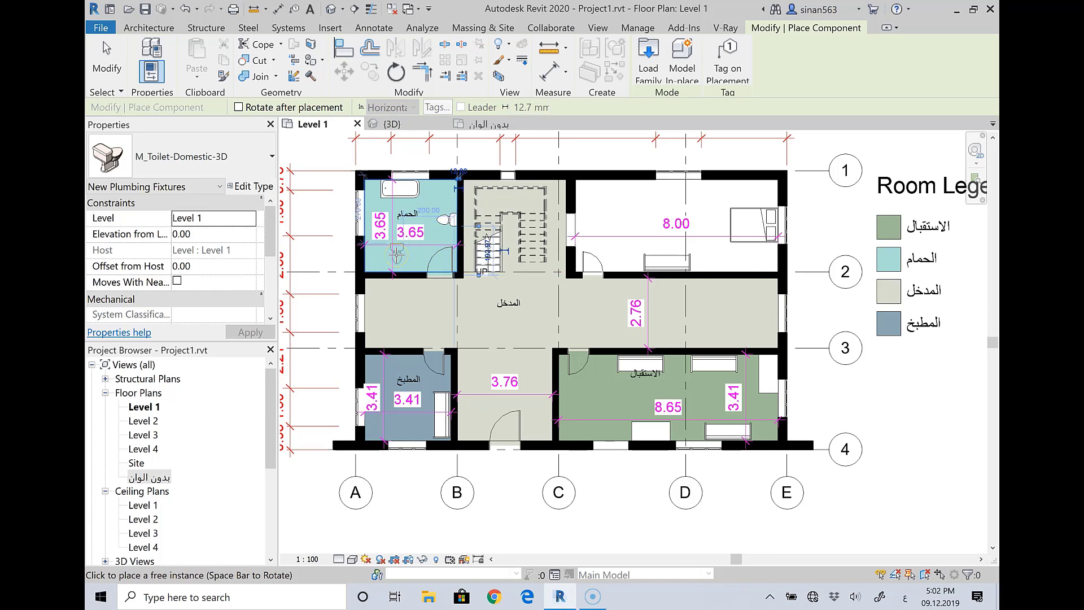
click(398, 259)
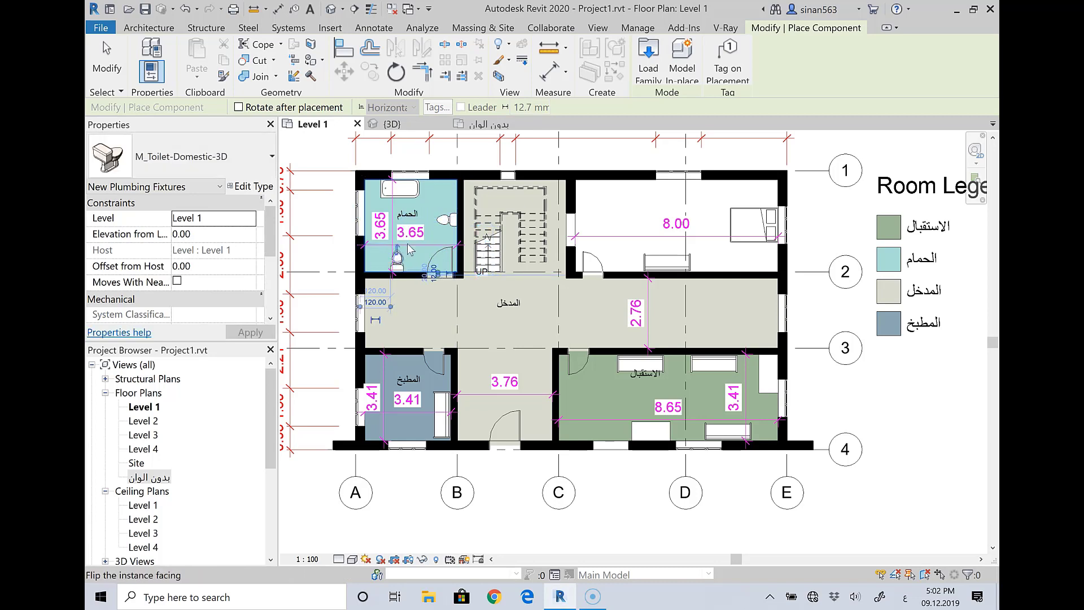
right_click(520, 202)
click(539, 214)
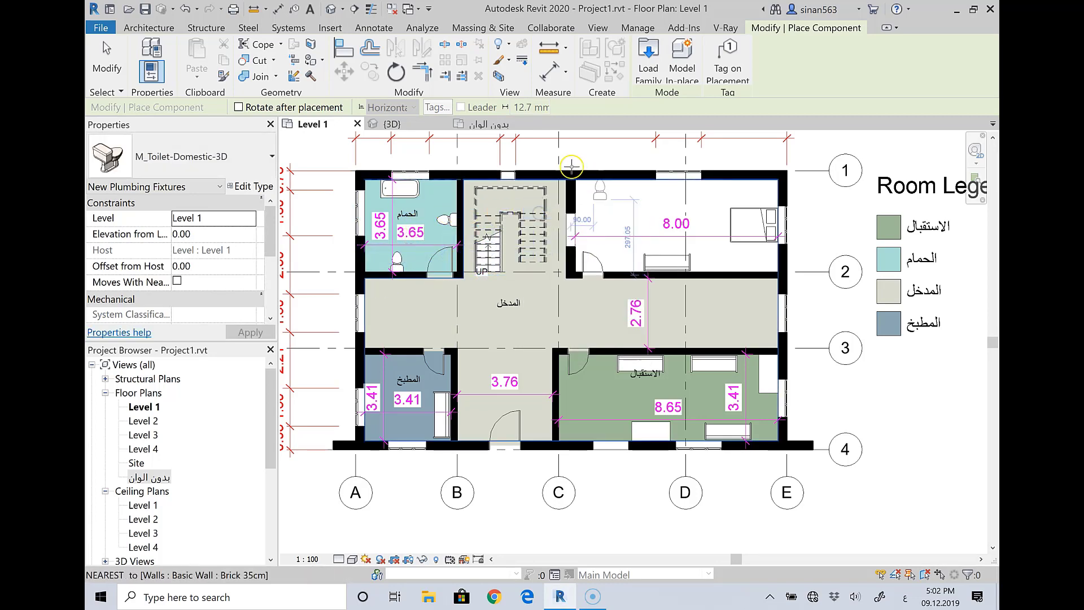
key(Escape)
key(Escape)
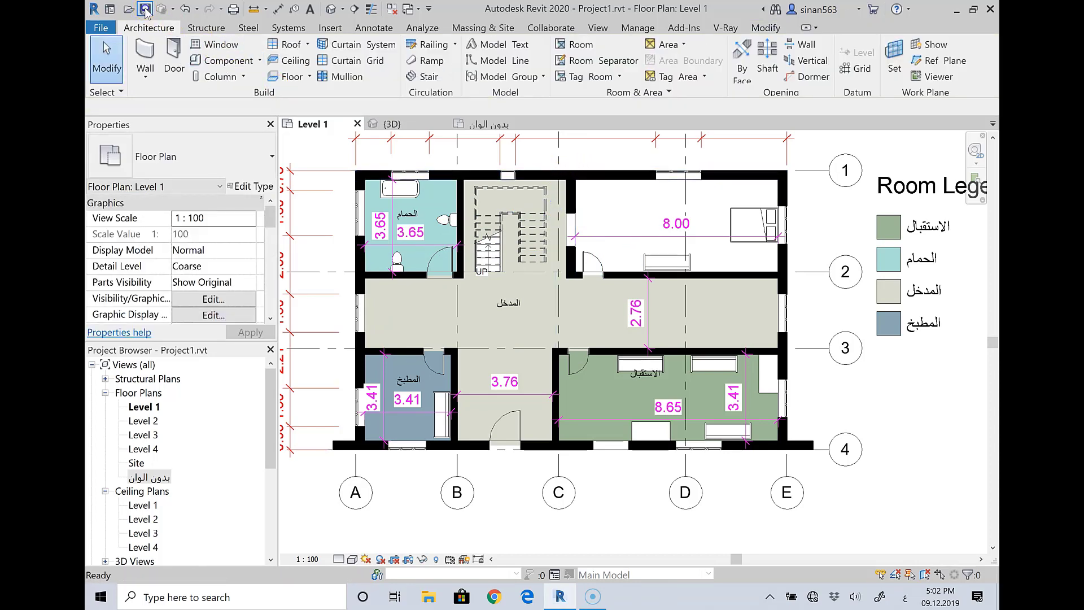
Switch to the {3D} view, then zoom and orbit to look down steeply on the house
click(406, 128)
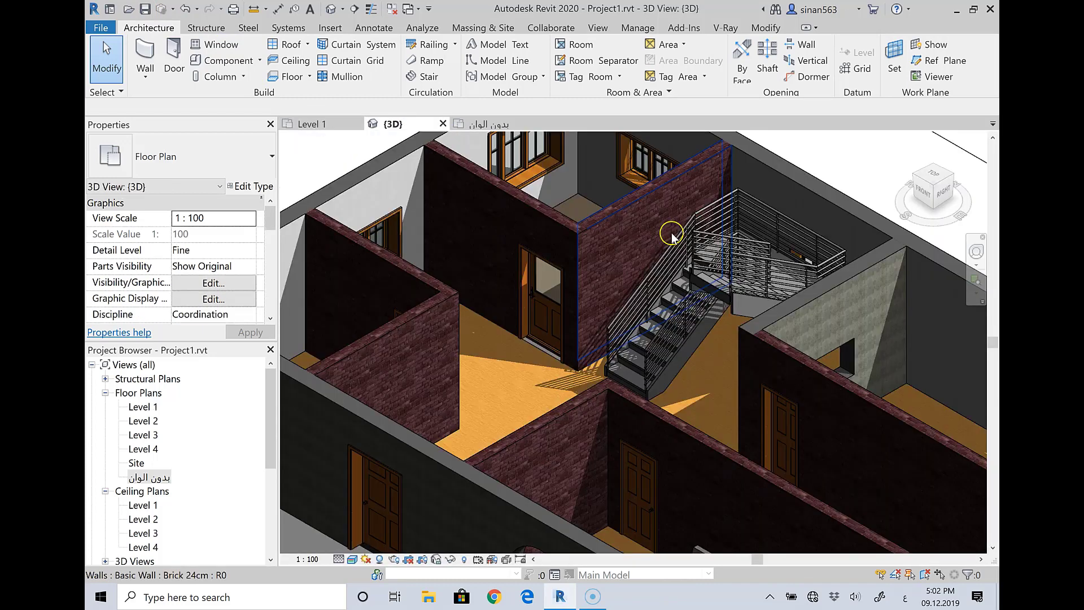
scroll(672, 237, down, 1)
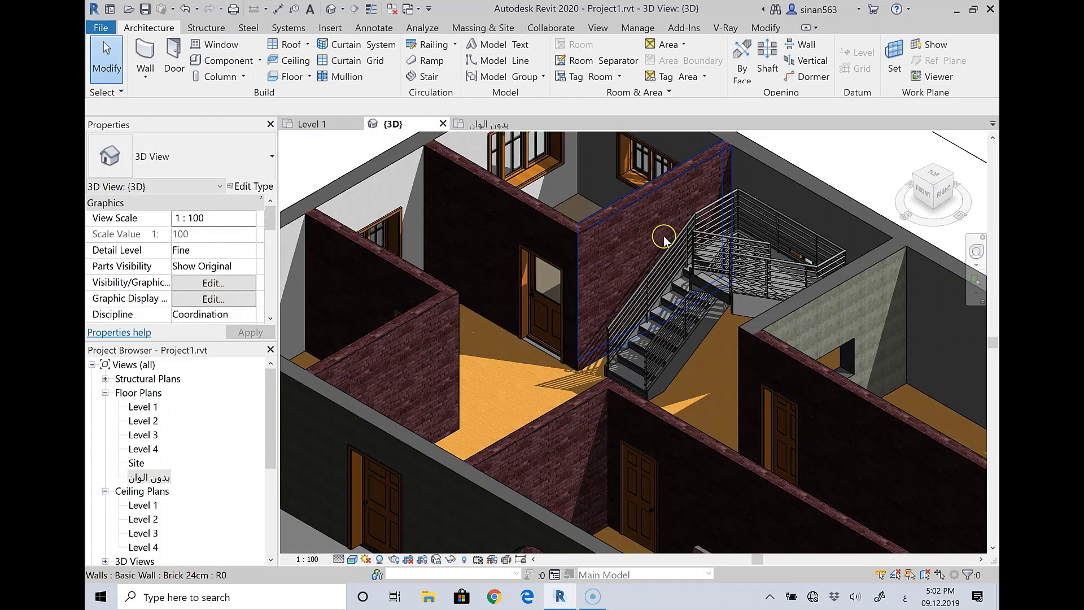
scroll(659, 235, down, 1)
scroll(661, 234, down, 1)
scroll(757, 251, down, 1)
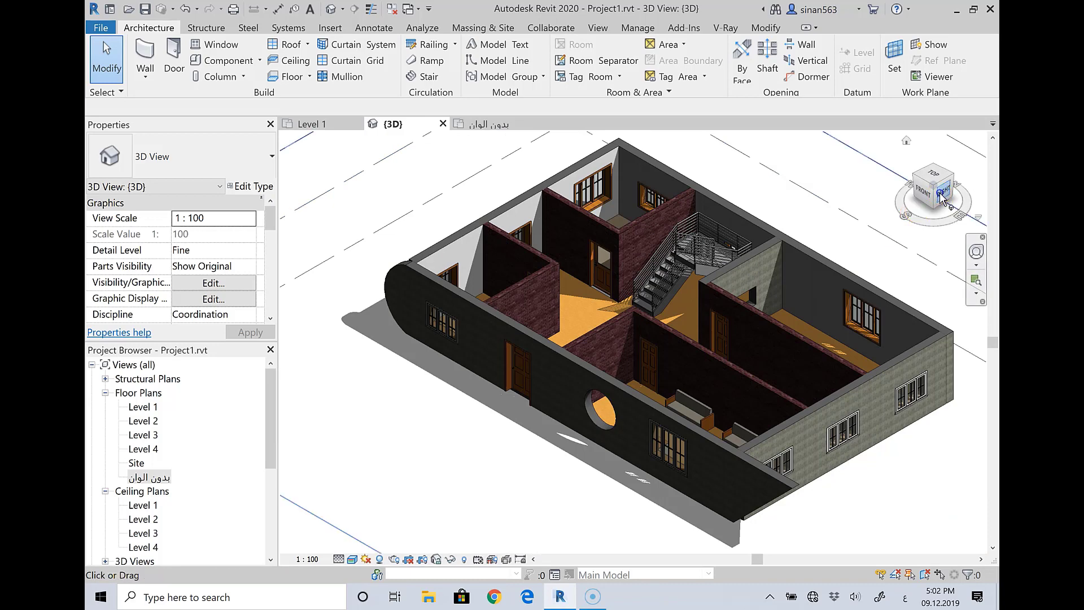
shift+middle_drag(894, 237, 921, 229)
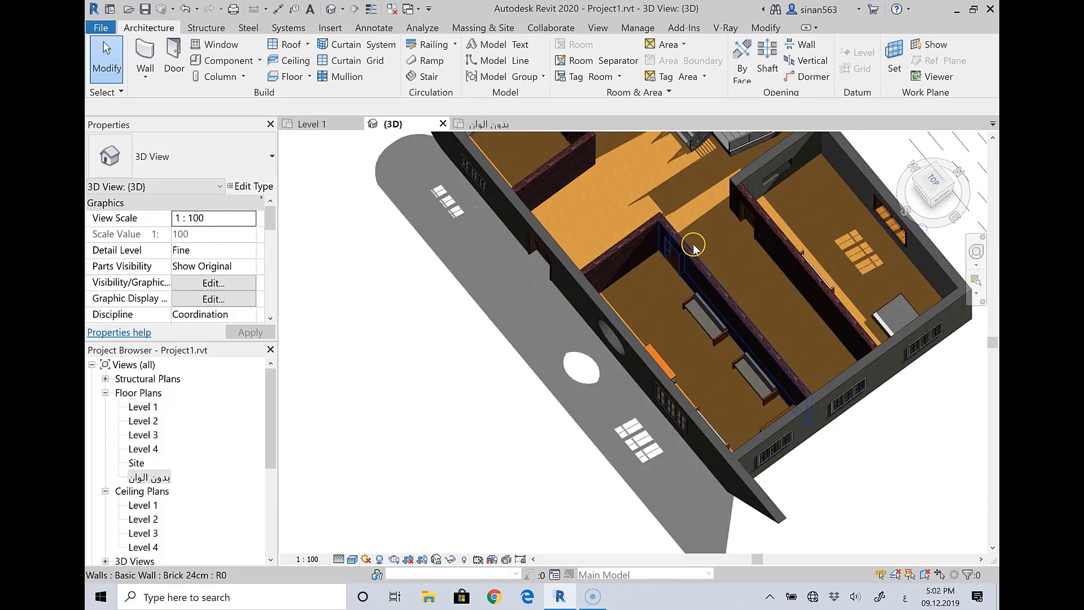
middle_drag(685, 251, 623, 387)
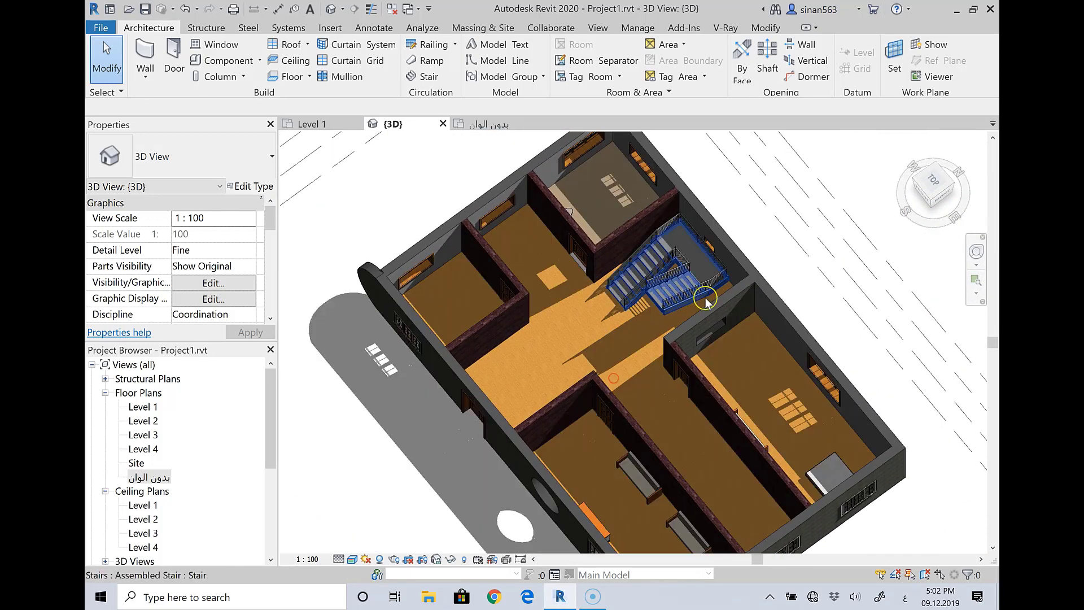
scroll(632, 175, up, 3)
scroll(633, 175, up, 1)
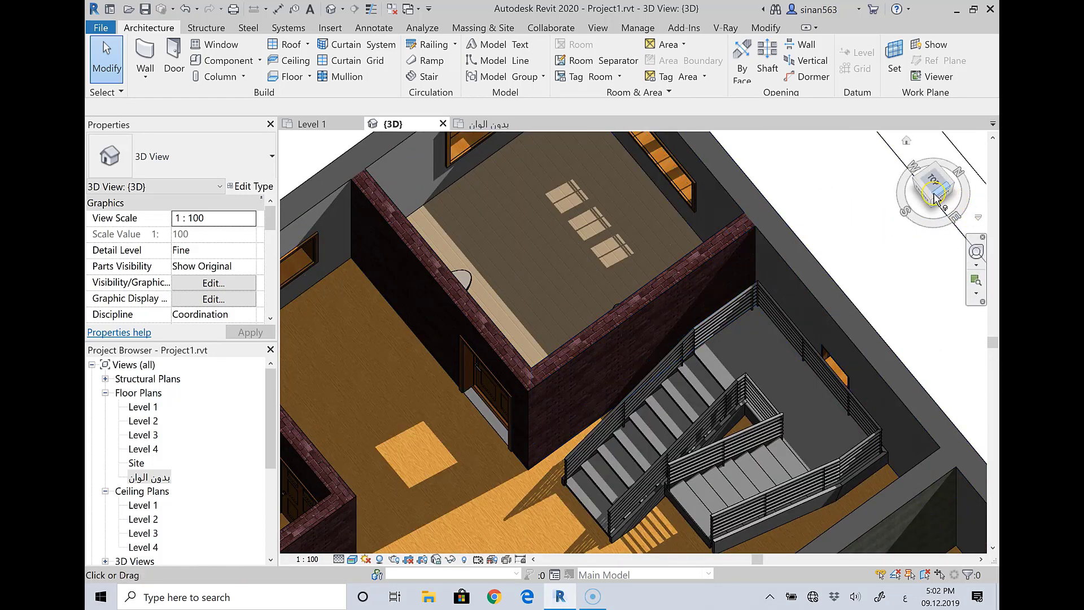
Jump to a corner isometric view and orbit to look straight down on the house
click(934, 195)
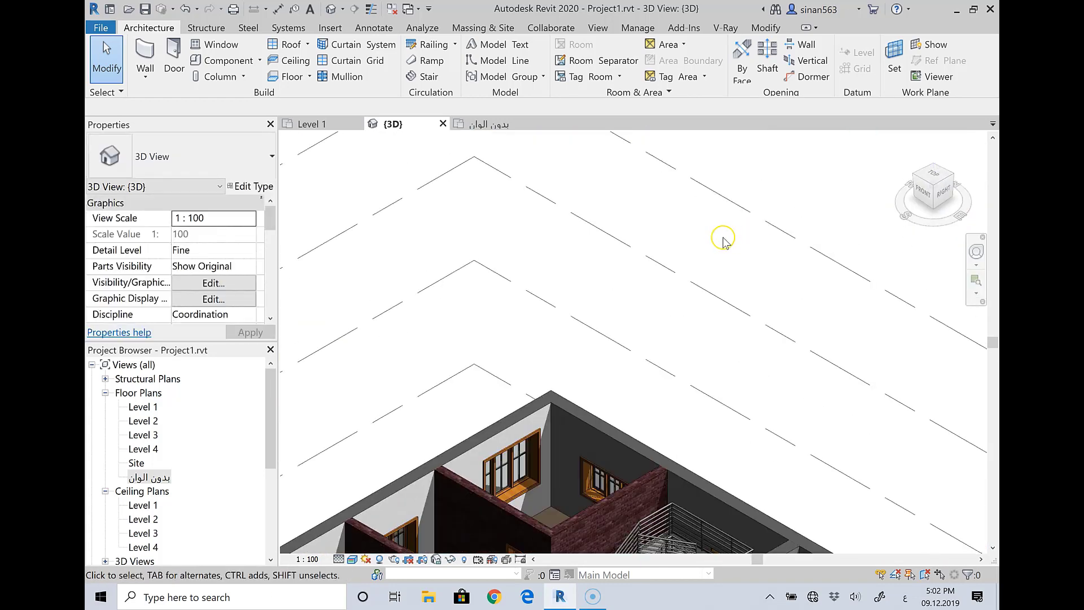
scroll(709, 241, down, 1)
scroll(691, 237, down, 1)
scroll(683, 235, down, 1)
scroll(621, 240, down, 1)
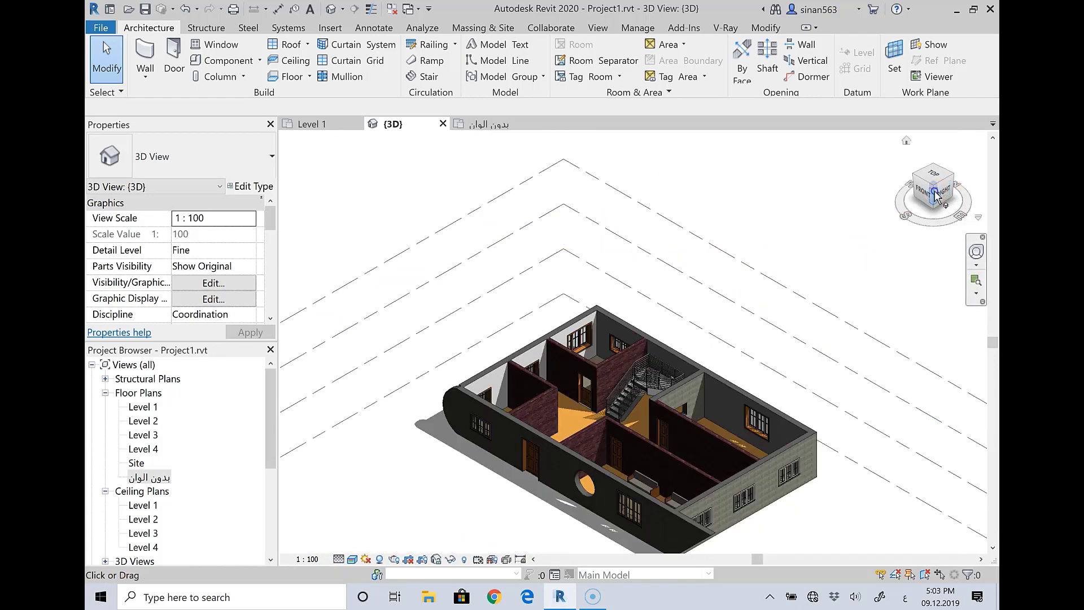
mouse_move(934, 195)
mouse_down()
mouse_move(926, 241)
mouse_move(912, 238)
mouse_up()
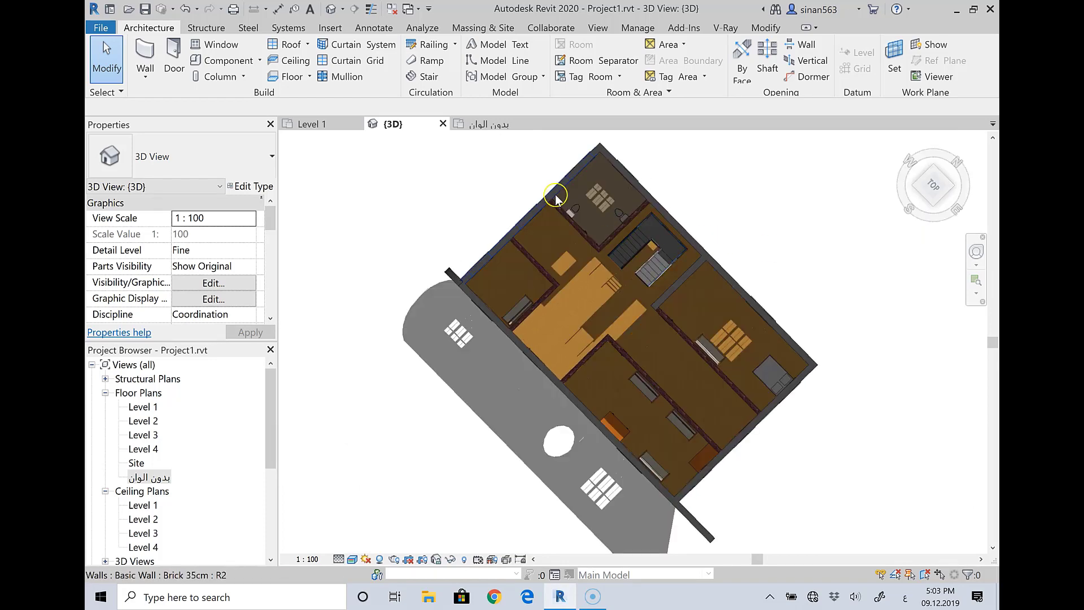
scroll(556, 198, up, 4)
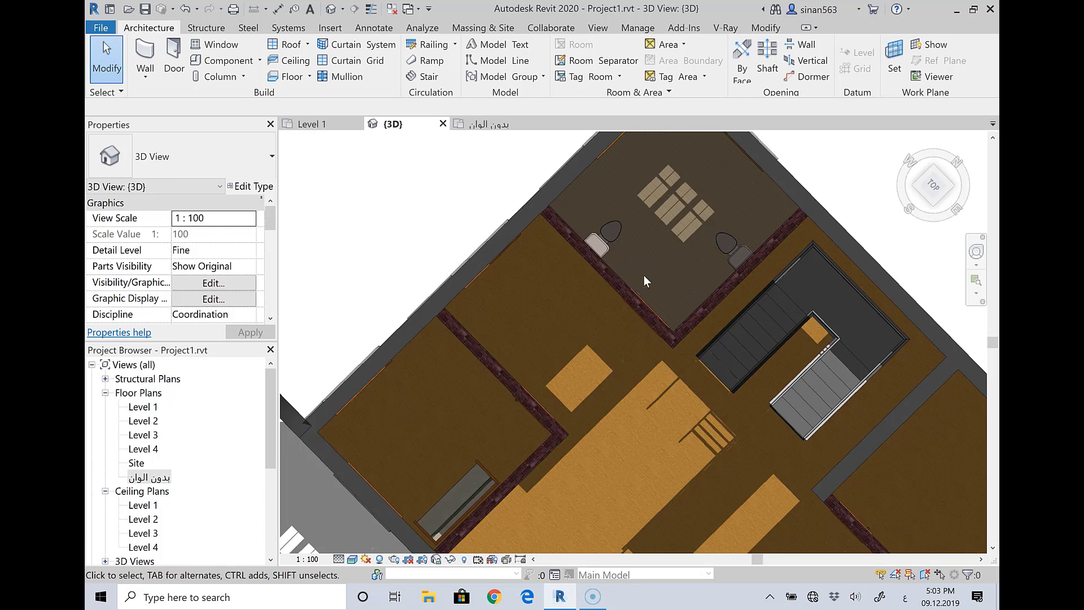
scroll(581, 213, down, 2)
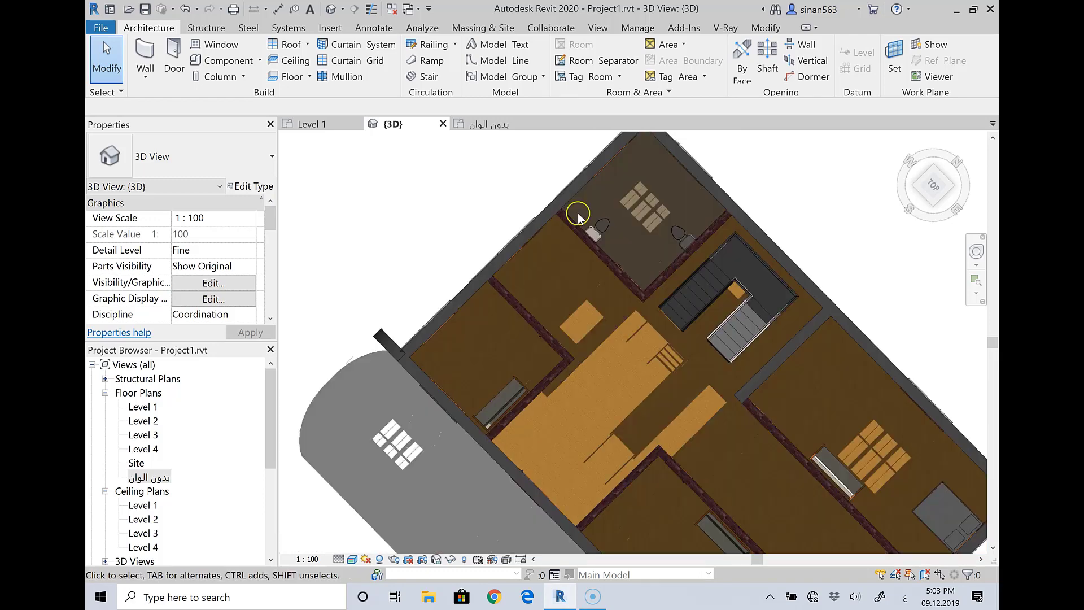
scroll(578, 213, down, 1)
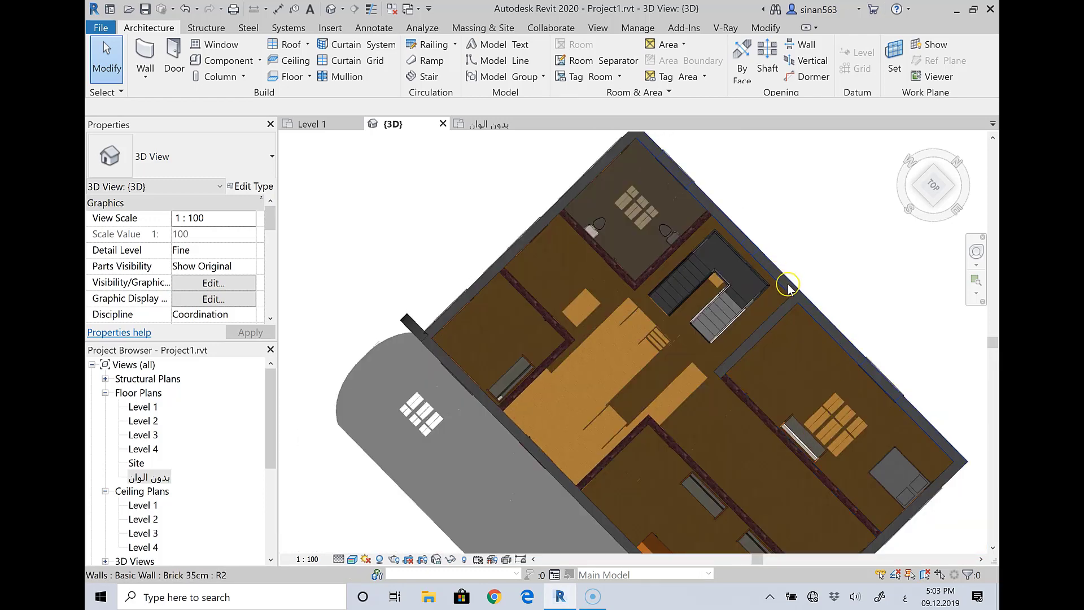
Check the house from isometric and top-down ViewCube views, then turn off shadows
click(929, 157)
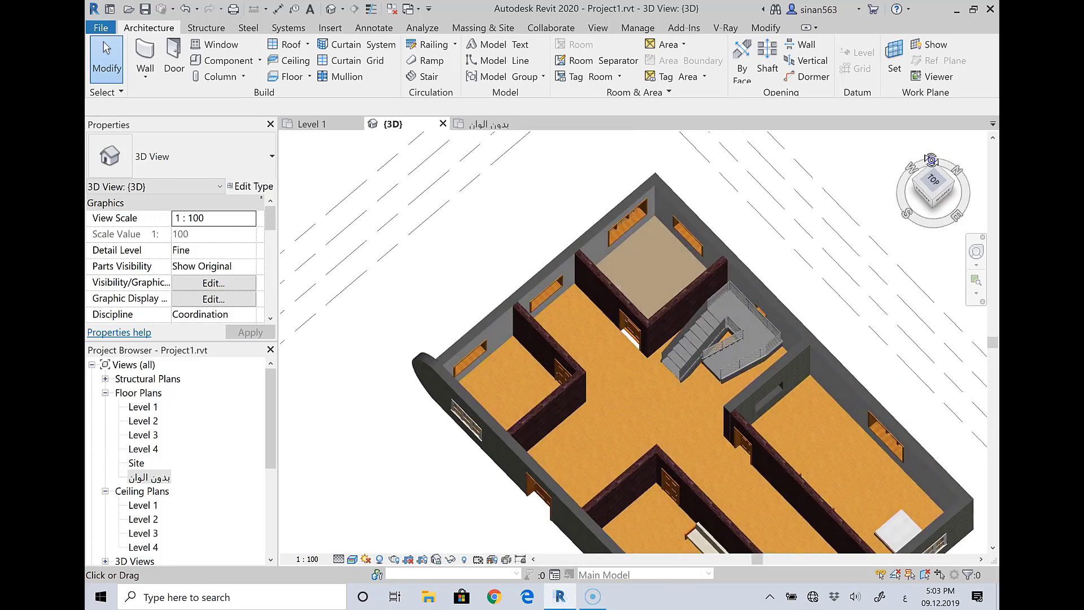
click(929, 158)
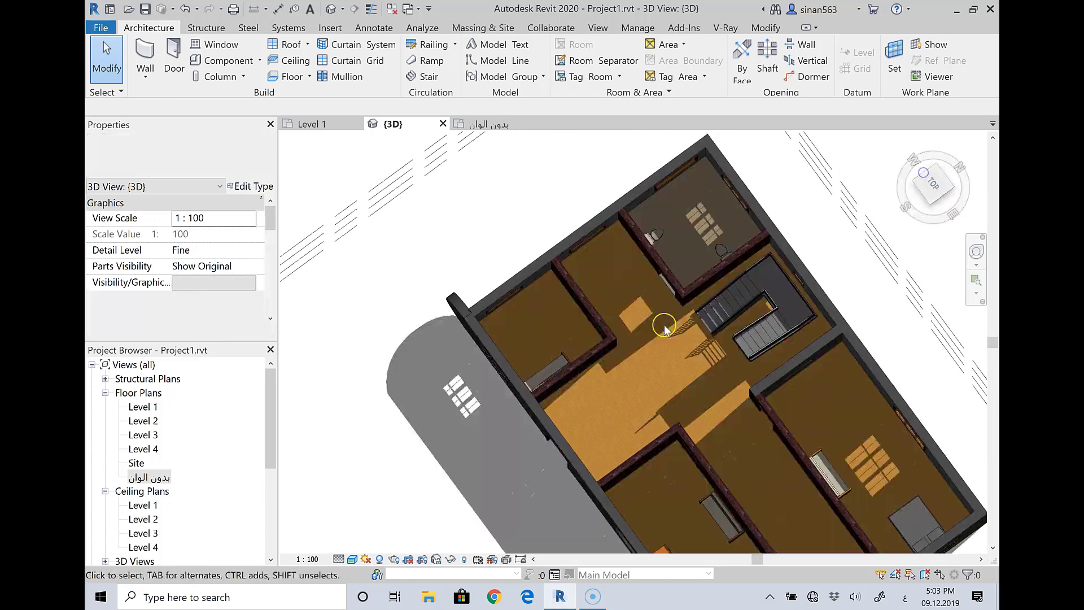
scroll(715, 274, up, 2)
scroll(715, 273, down, 3)
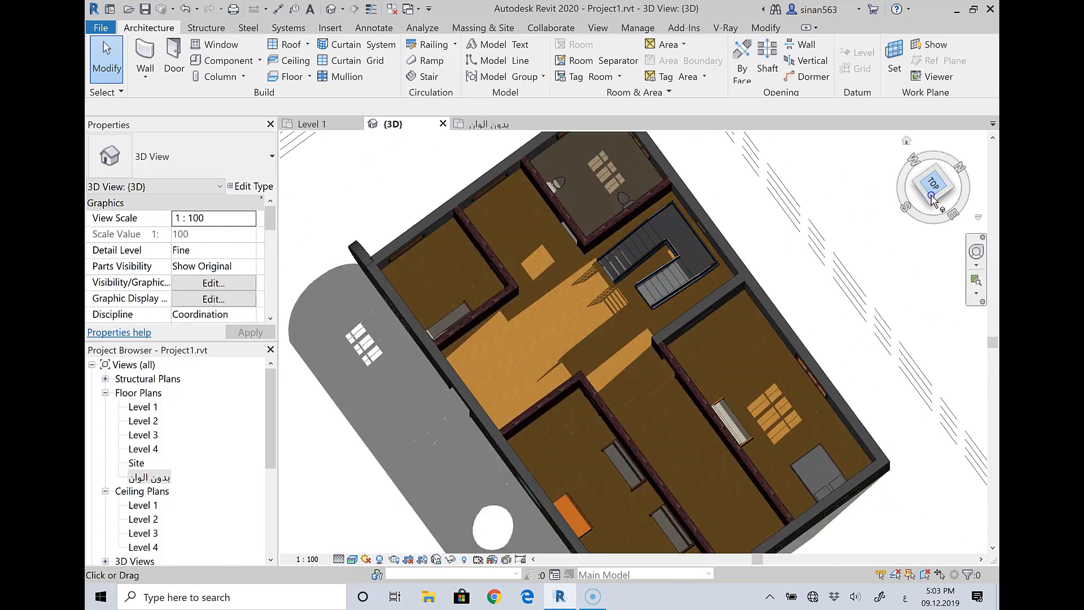
click(928, 163)
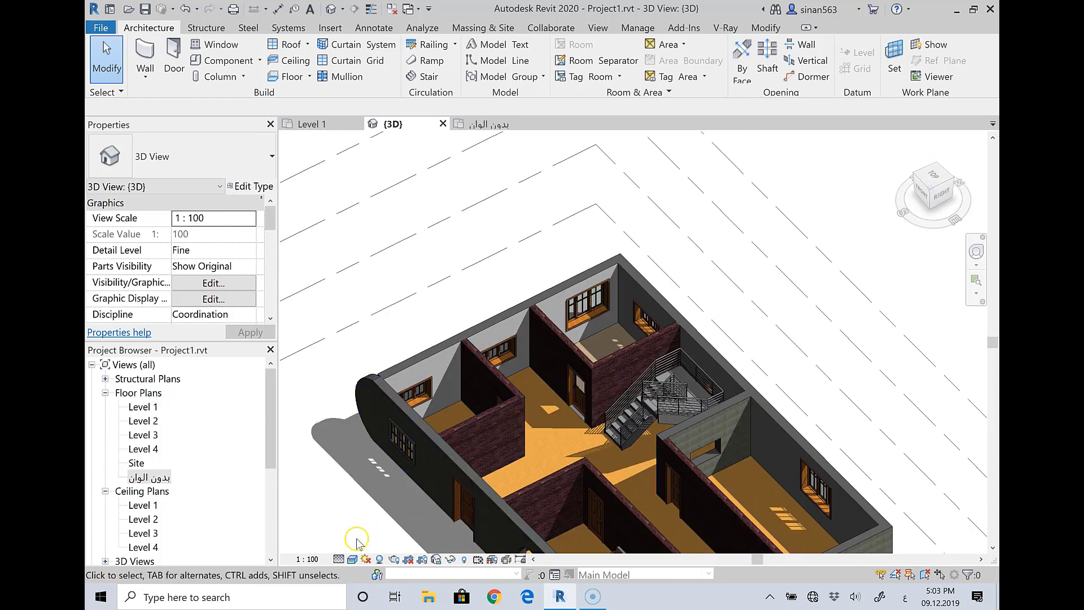
click(377, 558)
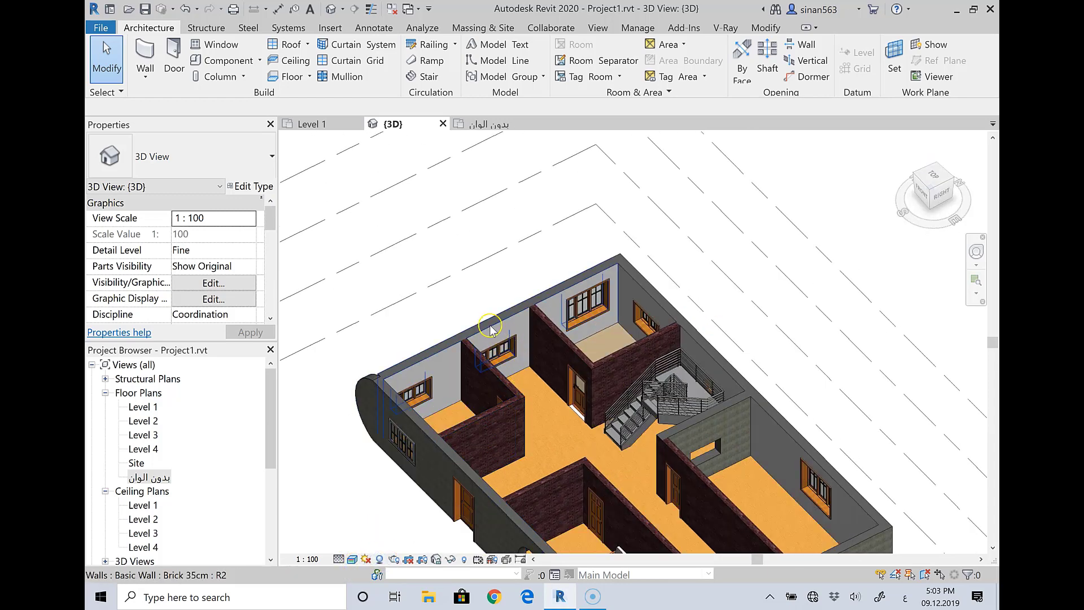
scroll(427, 234, down, 2)
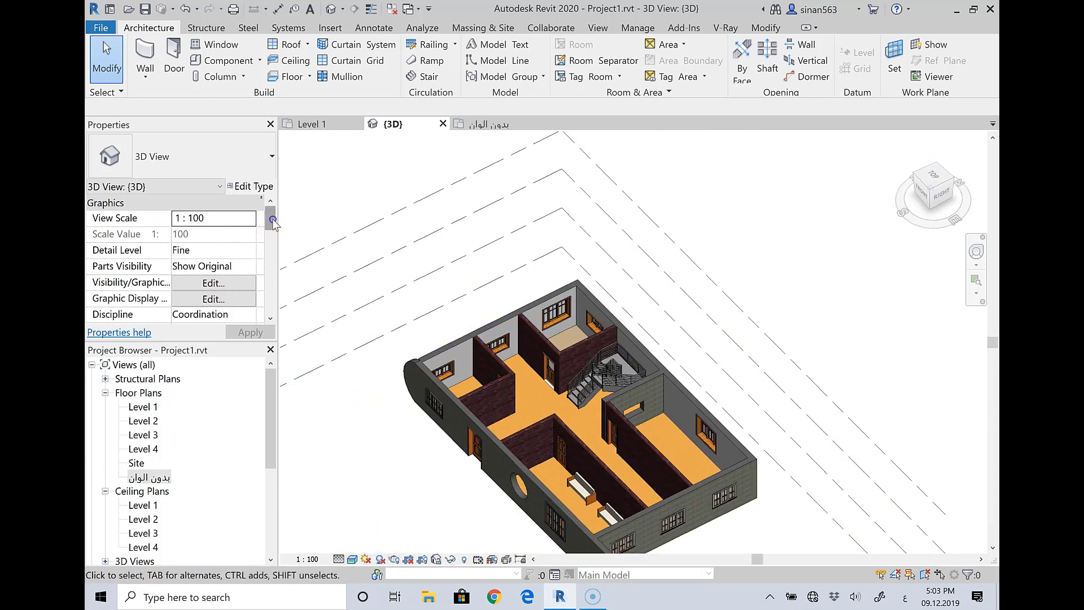
Enable the section box and drag its top down to Level 1, then deselect it
drag(272, 220, 273, 270)
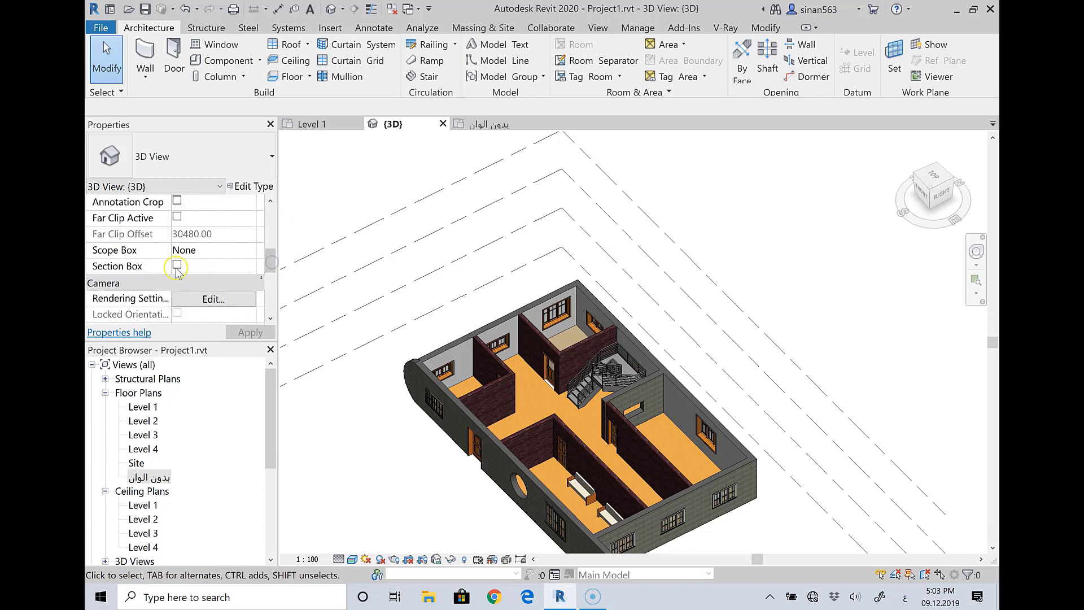
scroll(615, 226, down, 3)
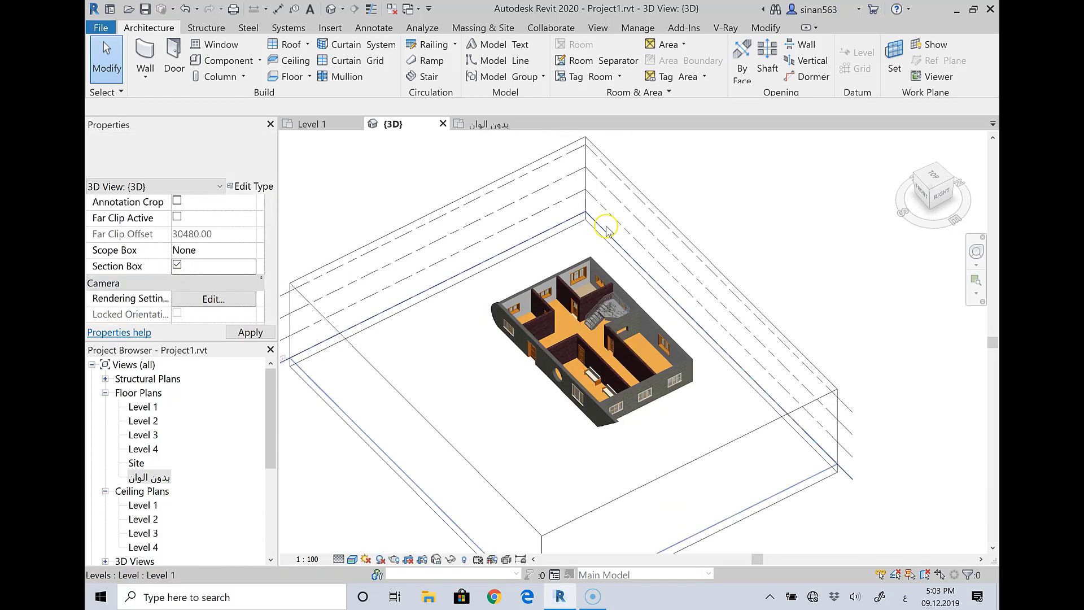
click(545, 468)
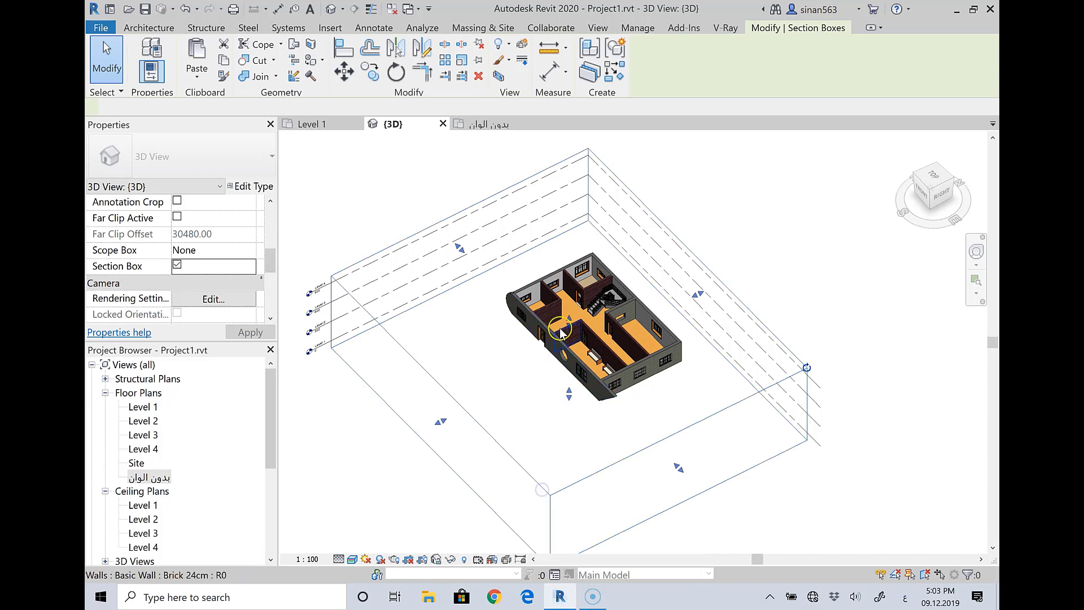
drag(568, 320, 570, 377)
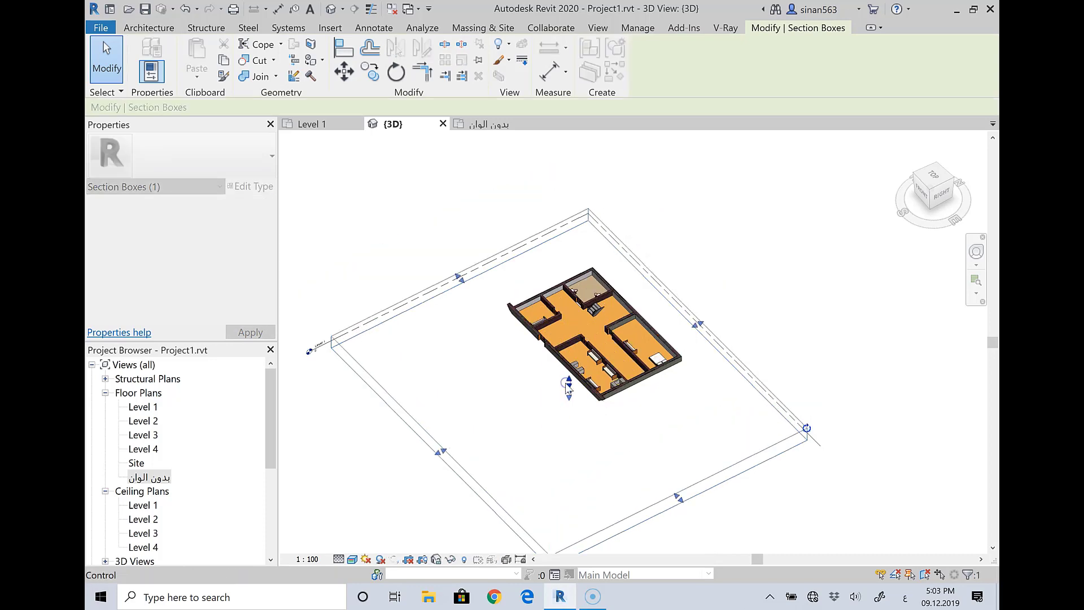
scroll(604, 325, up, 1)
scroll(605, 324, up, 1)
scroll(608, 323, up, 1)
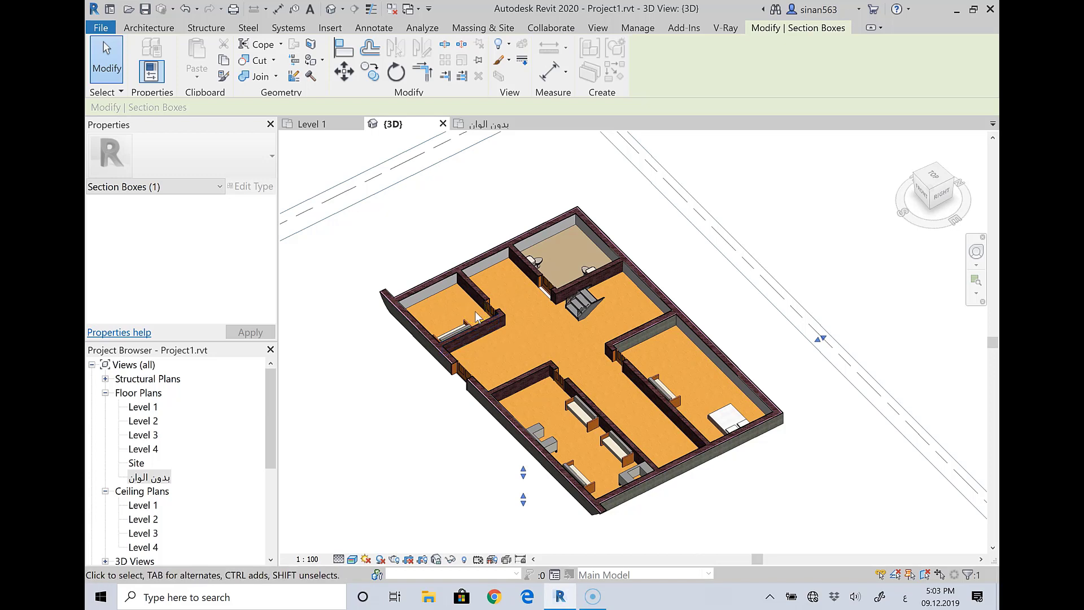
click(617, 198)
Load M_Sink Kitchen-Triple.rfa from the Fixtures > Sinks library, then cancel component placement
click(224, 62)
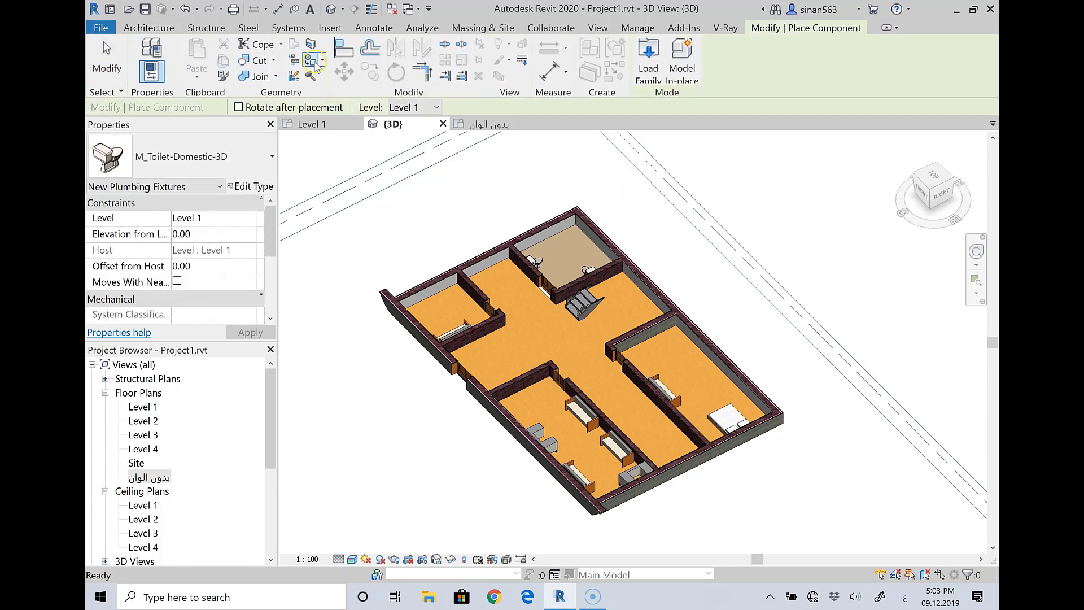
click(648, 56)
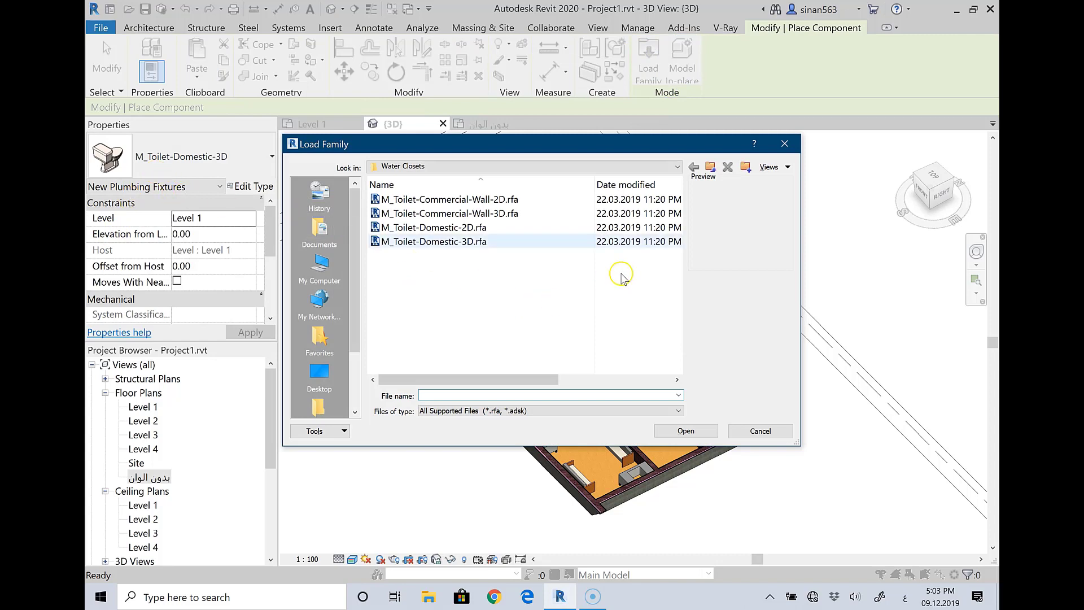
click(710, 167)
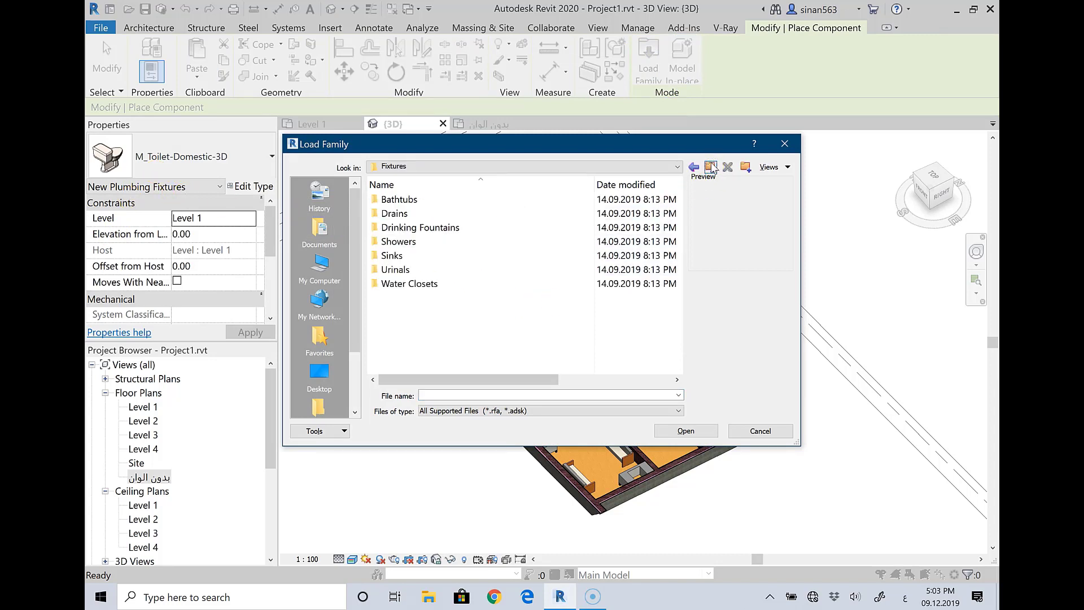
double_click(393, 256)
click(411, 206)
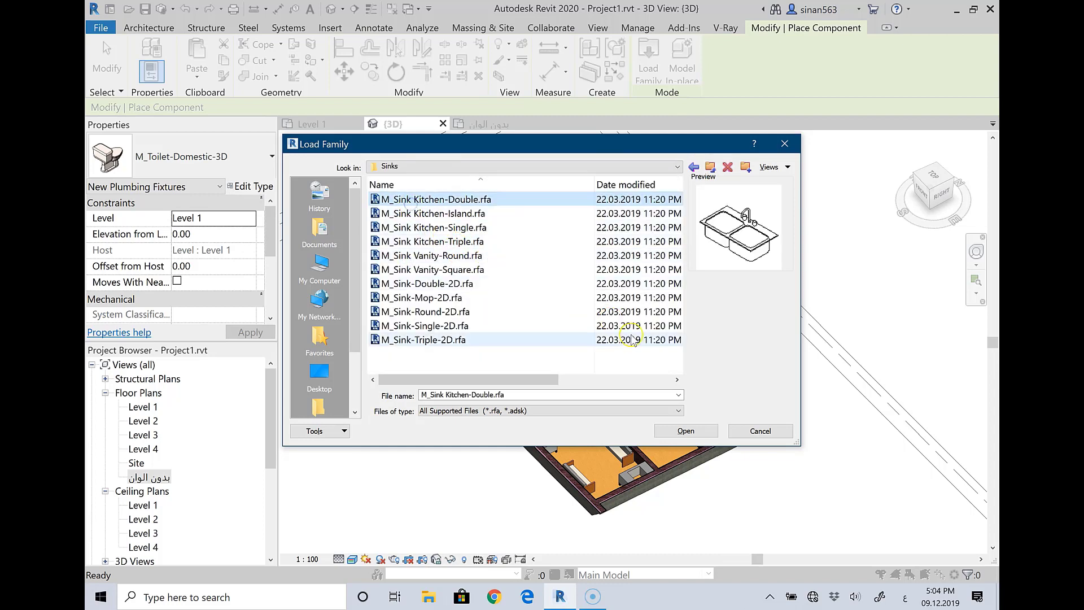
key(Down)
key(Down)
key(Down)
key(Down)
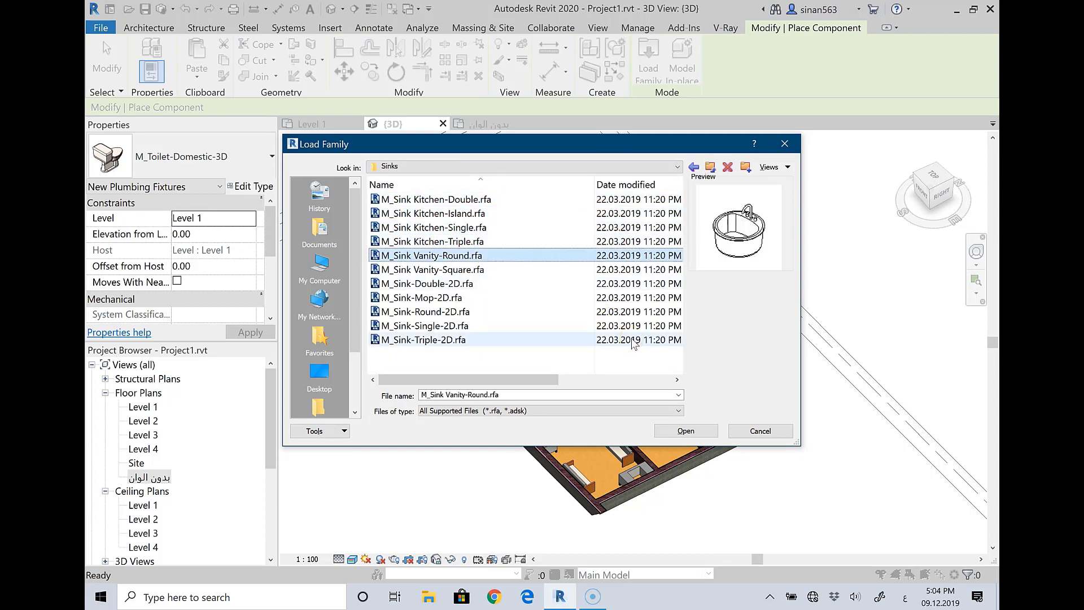
key(Up)
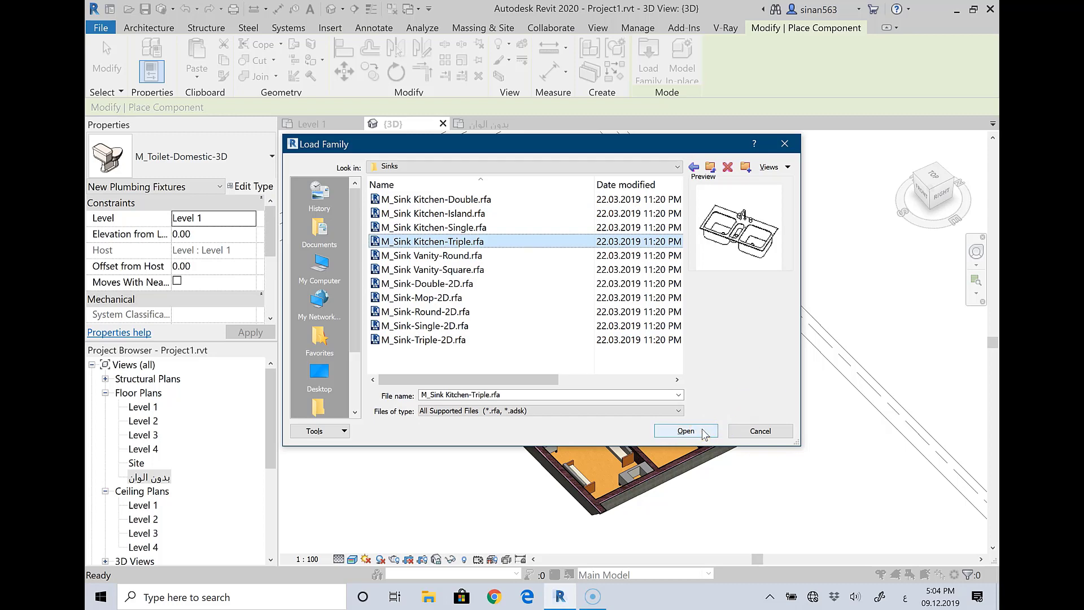
click(757, 432)
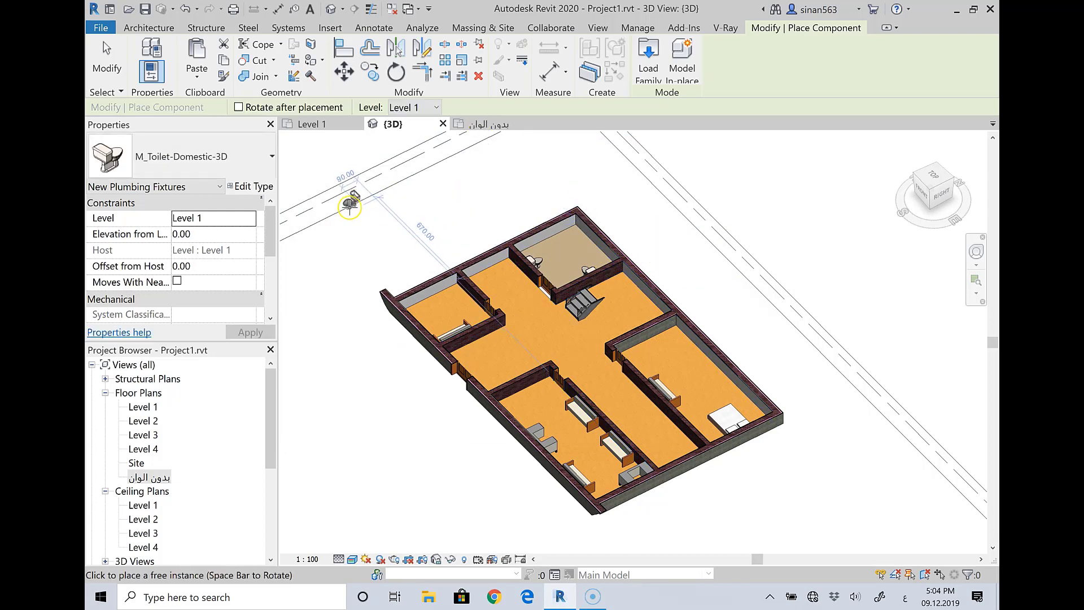
key(Escape)
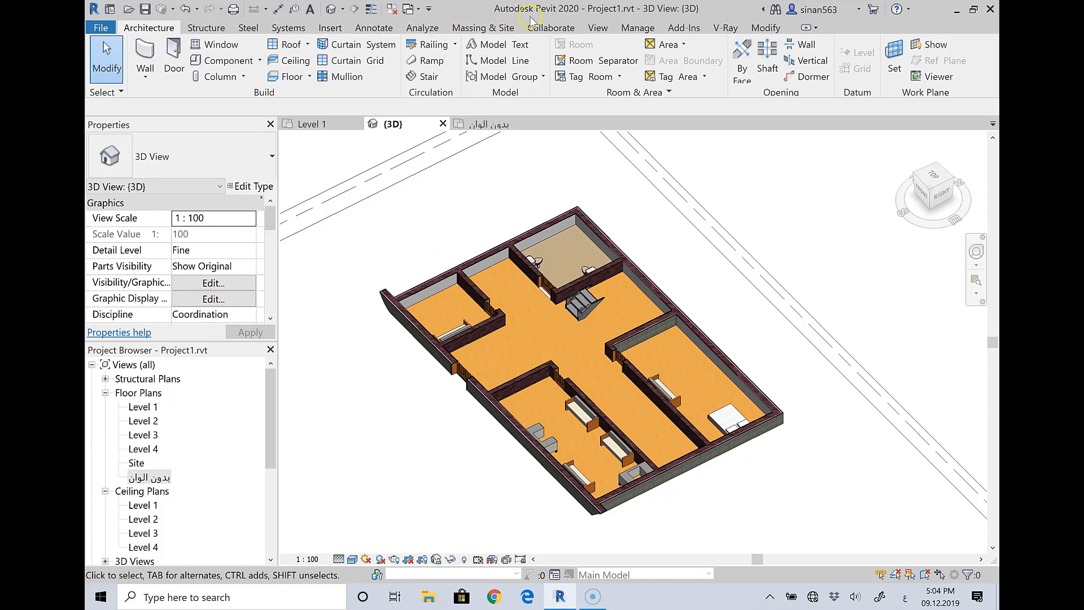
Open the Rendering dialog from the View tab and start a Draft-quality render
click(587, 26)
click(420, 44)
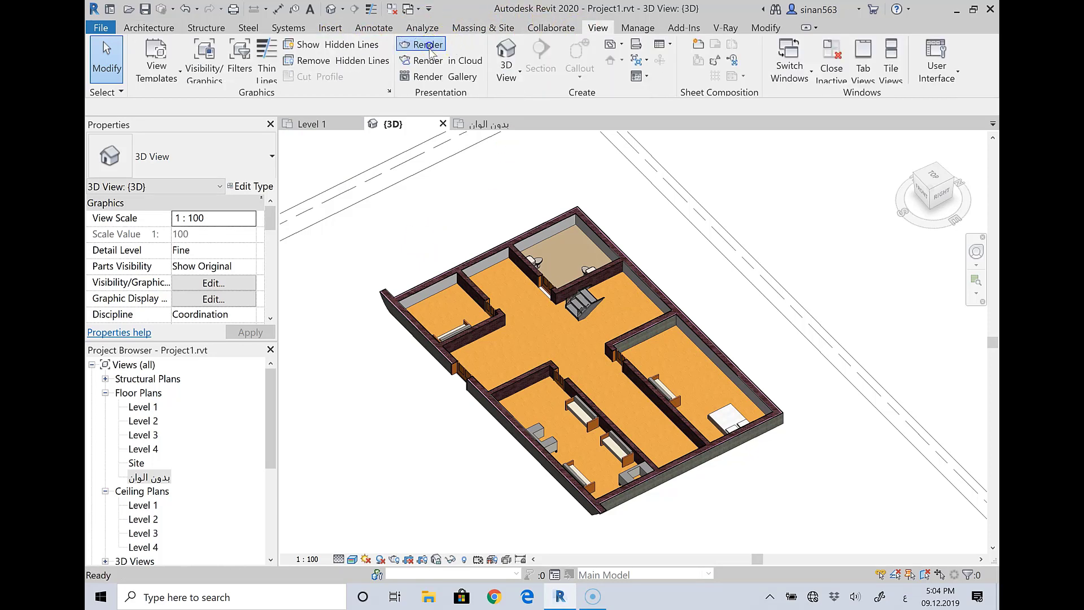
click(130, 39)
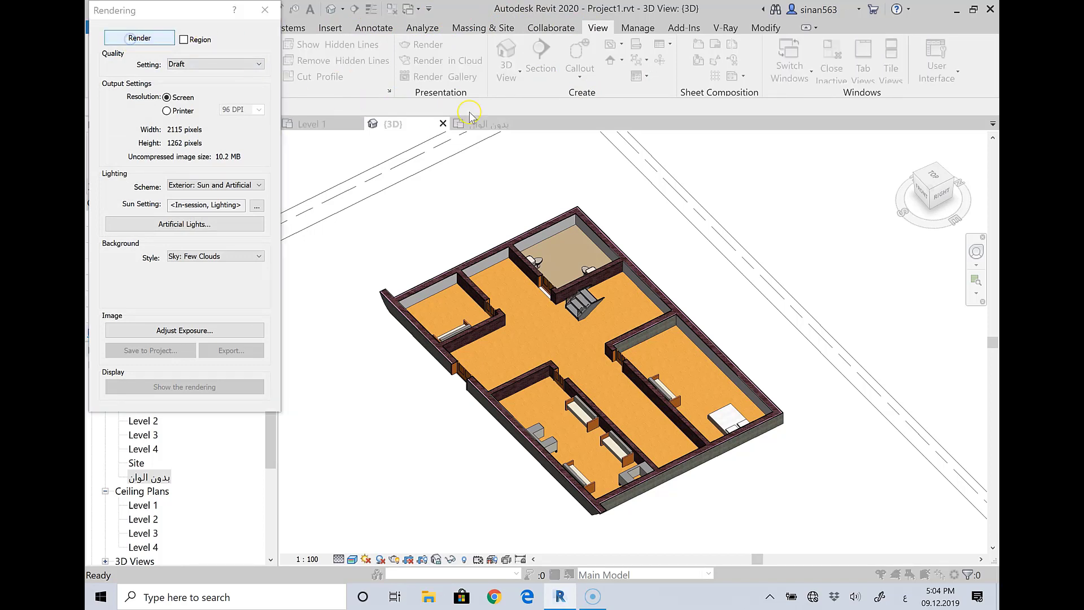
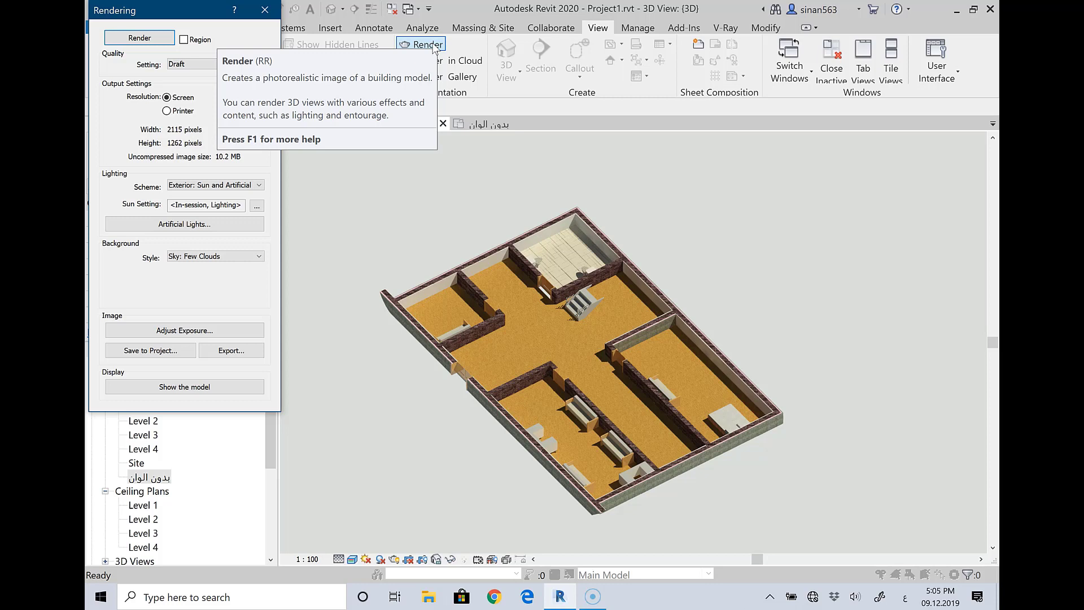
Close the Rendering settings dialog and clear the selection in the 3D view
click(389, 162)
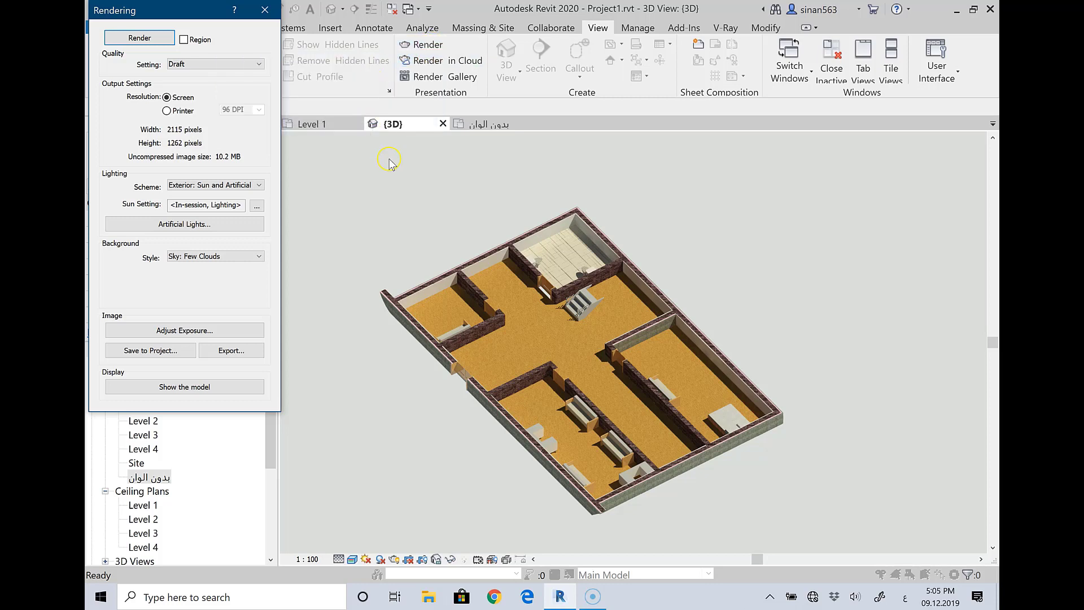
click(265, 10)
scroll(570, 237, down, 3)
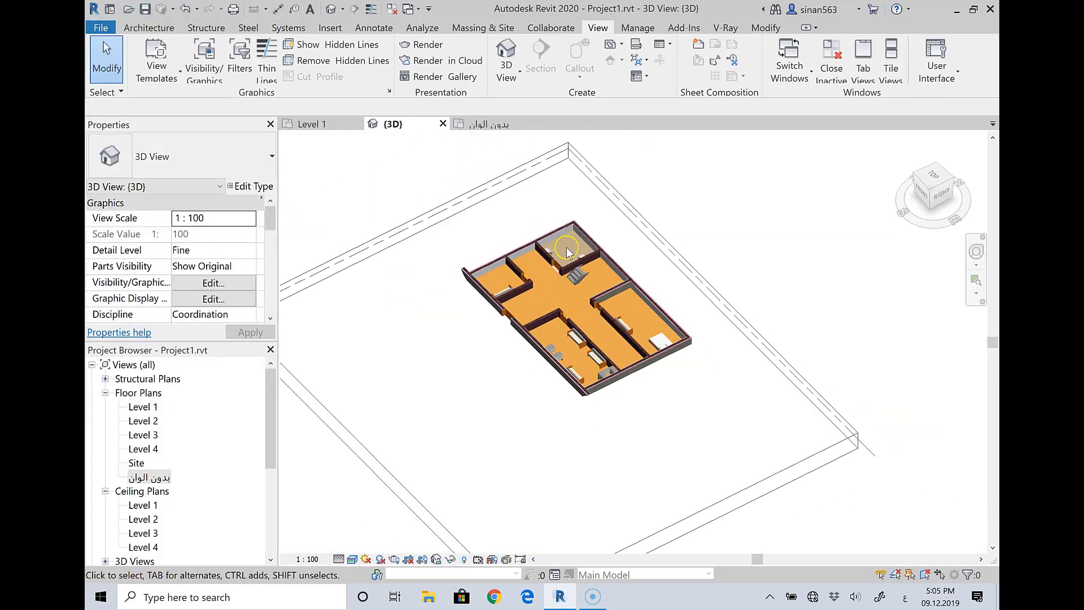
click(449, 194)
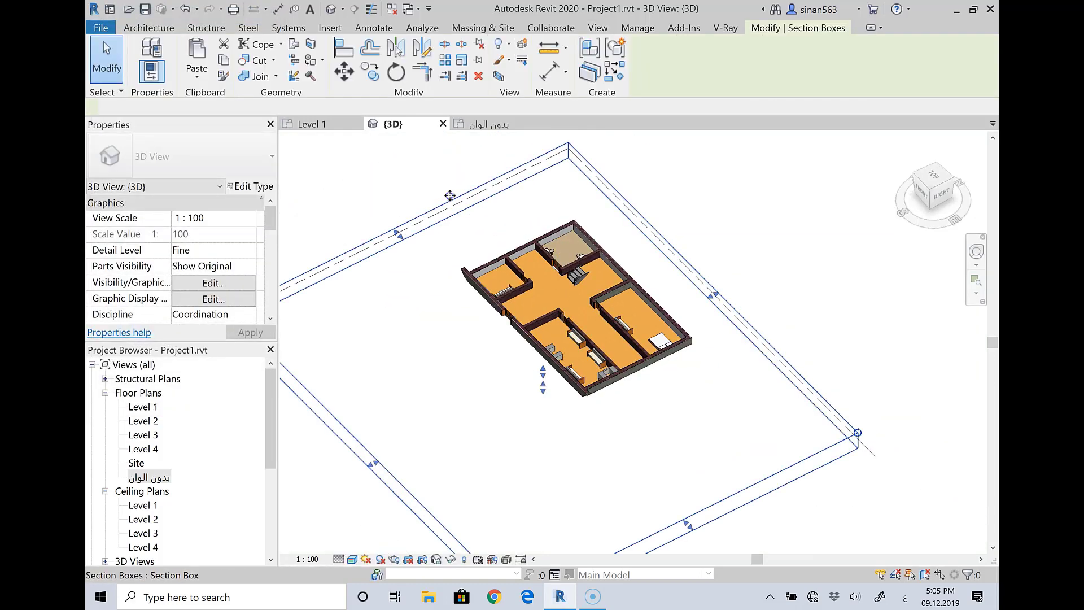
click(351, 189)
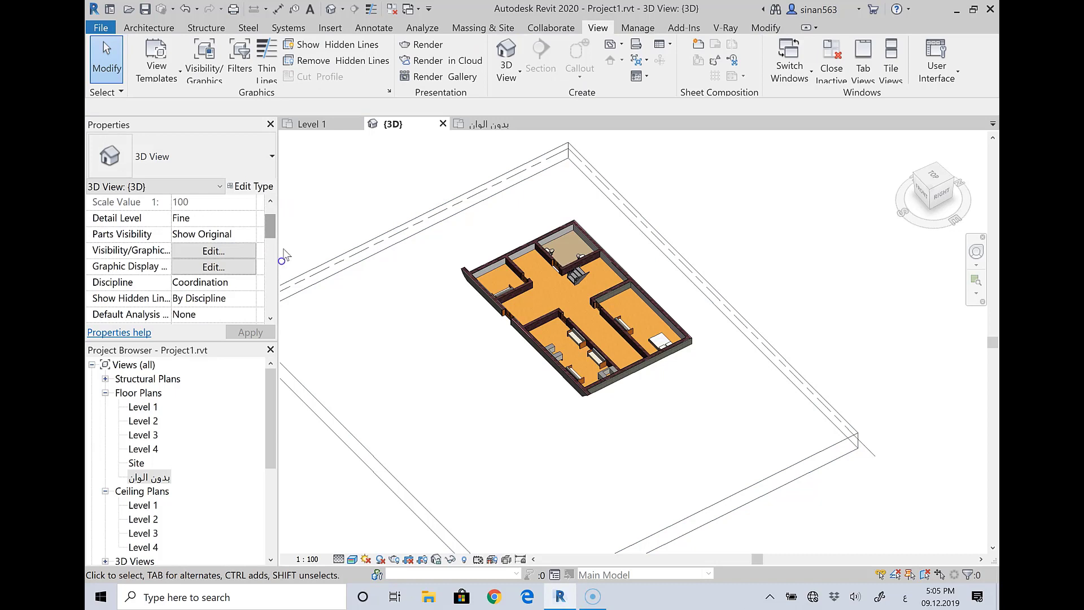
Uncheck Section Box in the {3D} view's Properties so the full-height house reappears
scroll(169, 254, down, 5)
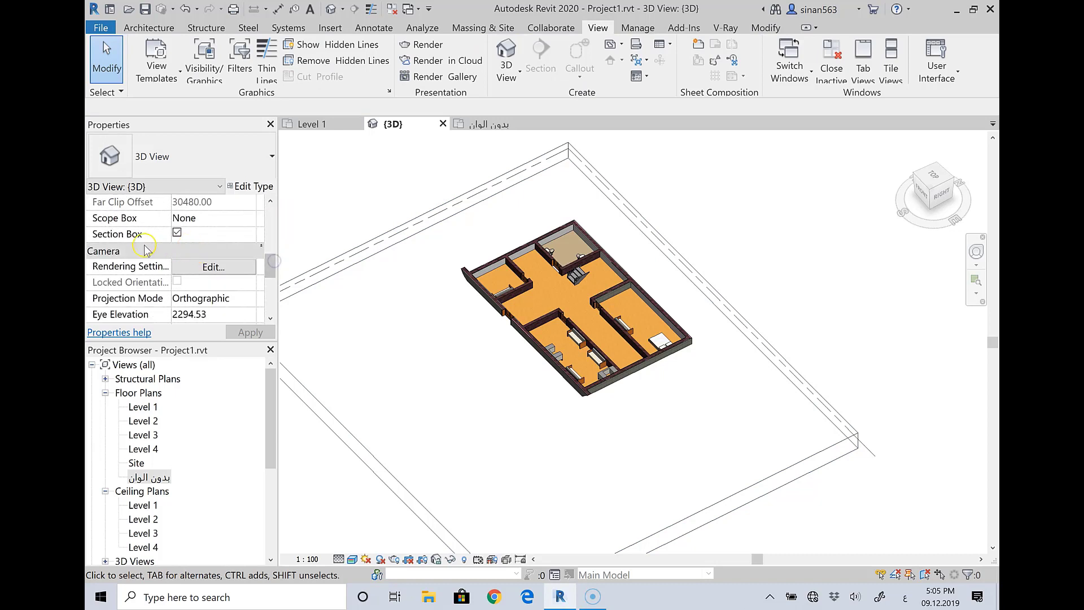
click(170, 233)
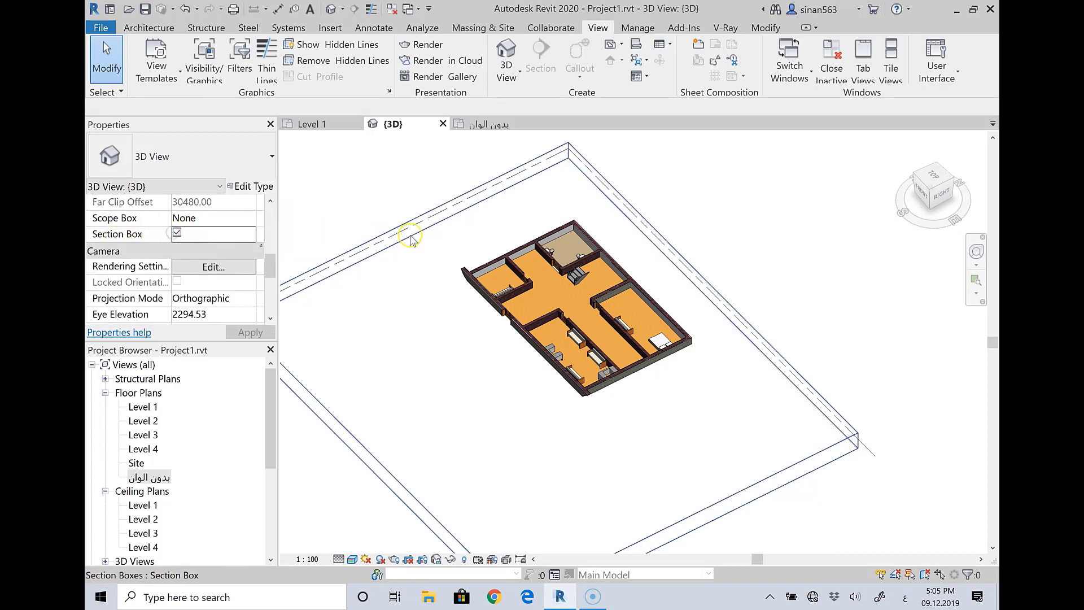
click(177, 234)
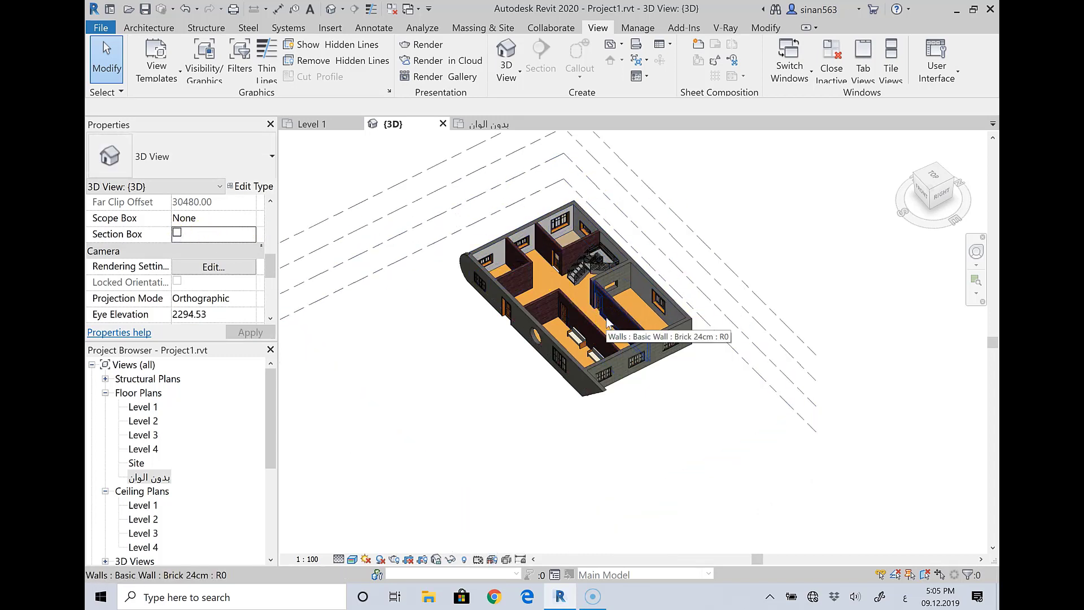
click(533, 246)
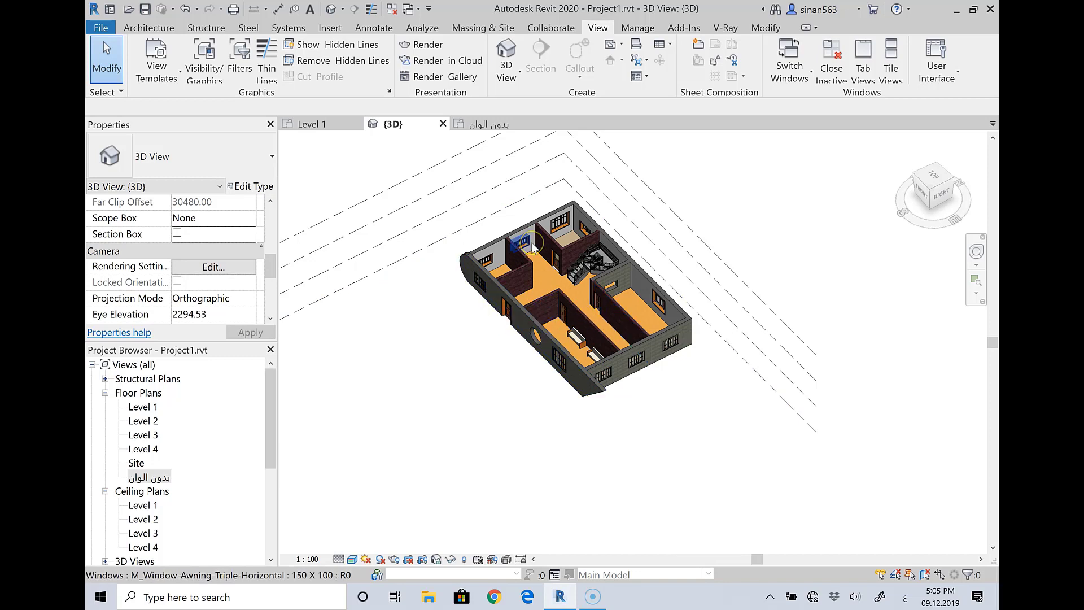
click(375, 313)
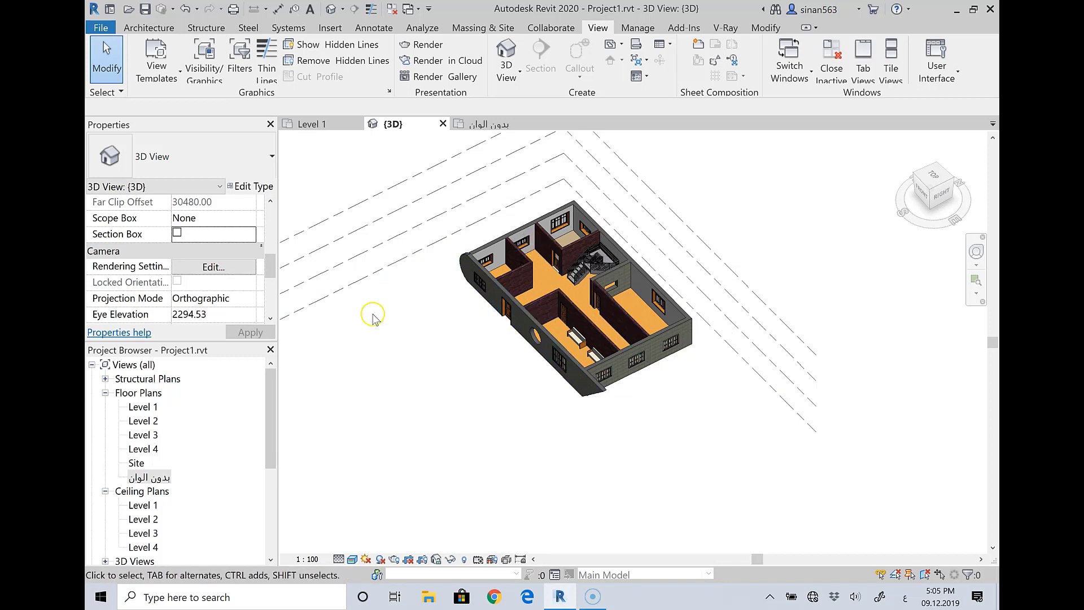
scroll(201, 473, down, 4)
scroll(201, 473, down, 3)
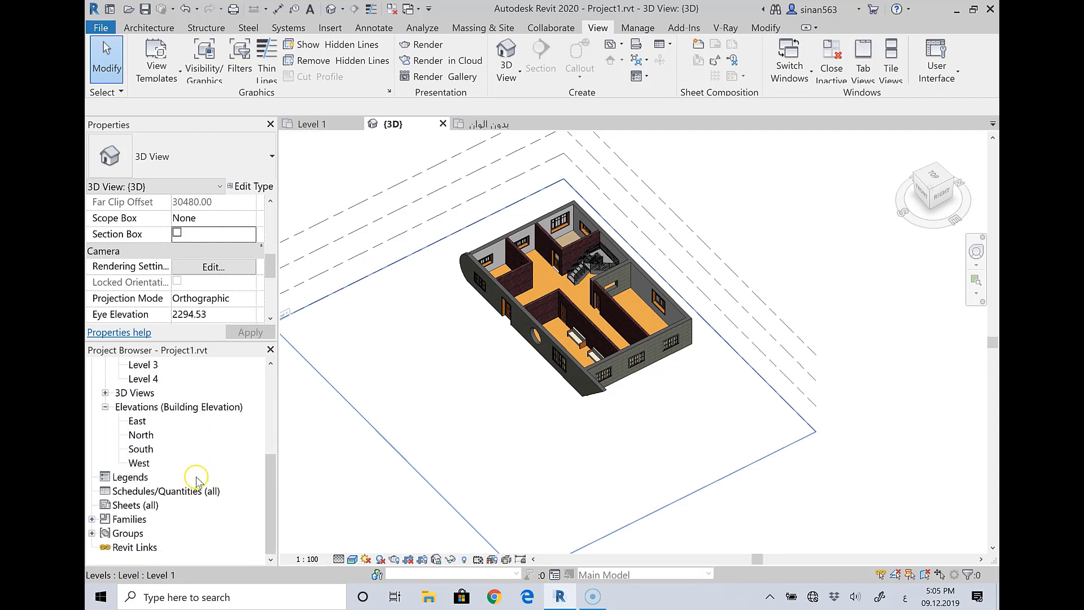
Duplicate the {3D} view as {3D} Copy 1 and tick its Section Box option
click(105, 393)
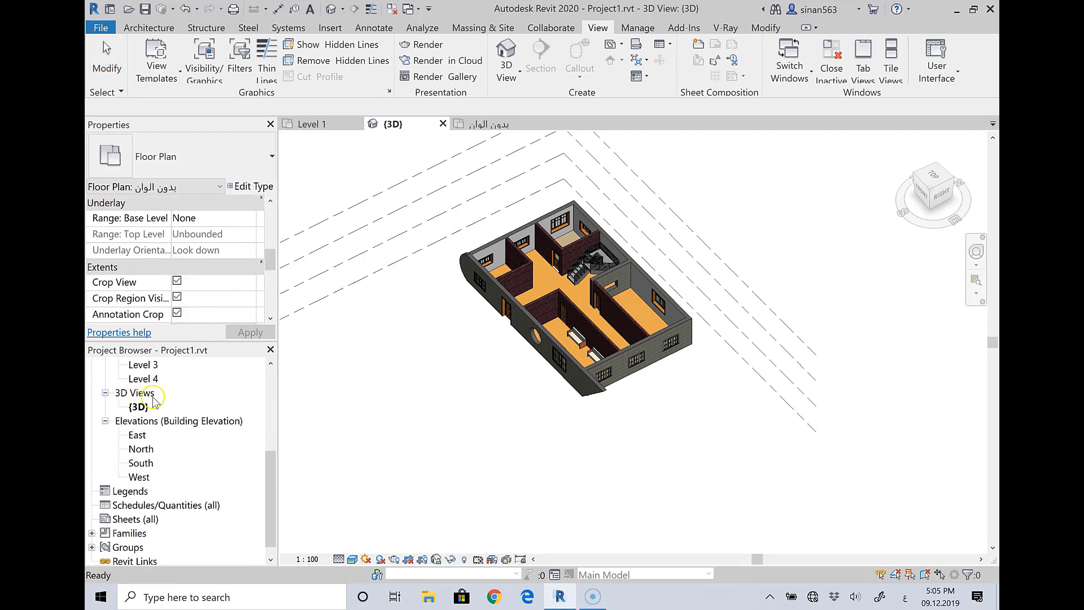
right_click(136, 407)
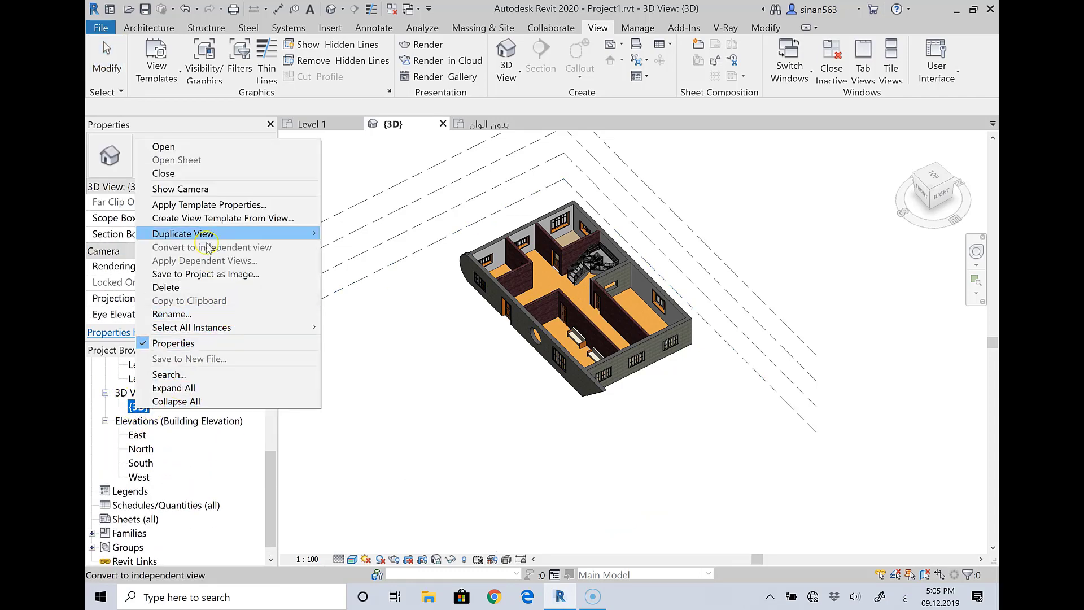
mouse_move(182, 233)
click(327, 238)
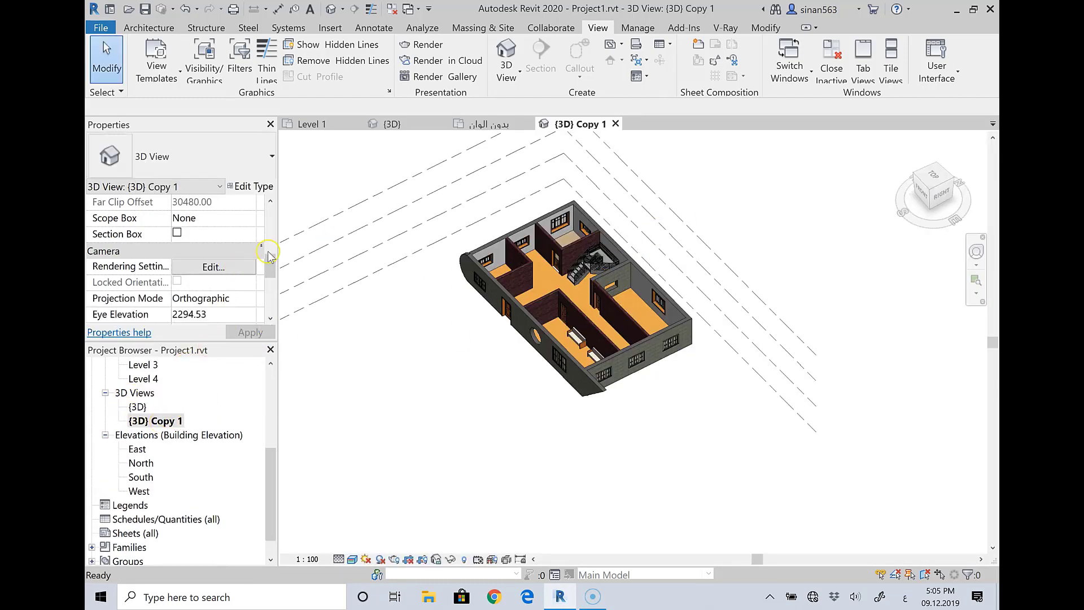
scroll(268, 254, down, 1)
scroll(269, 254, down, 1)
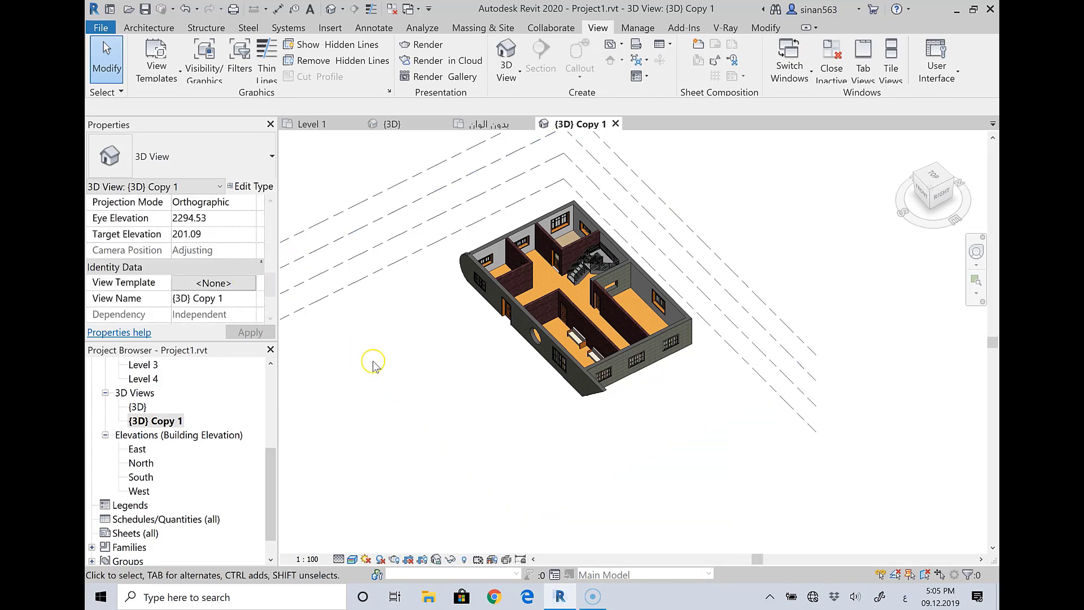
drag(265, 282, 270, 251)
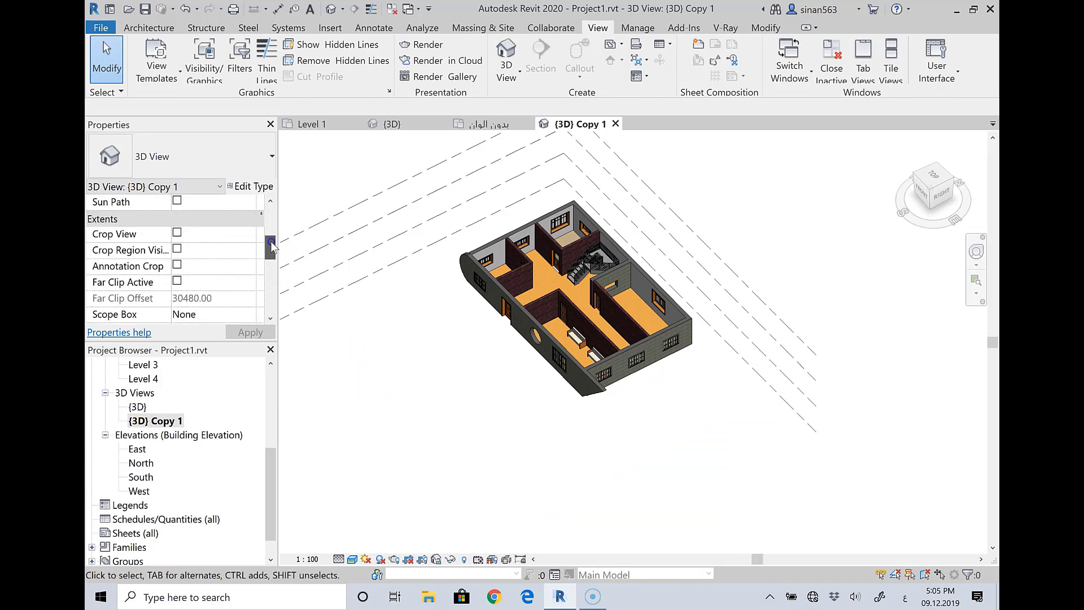
click(177, 296)
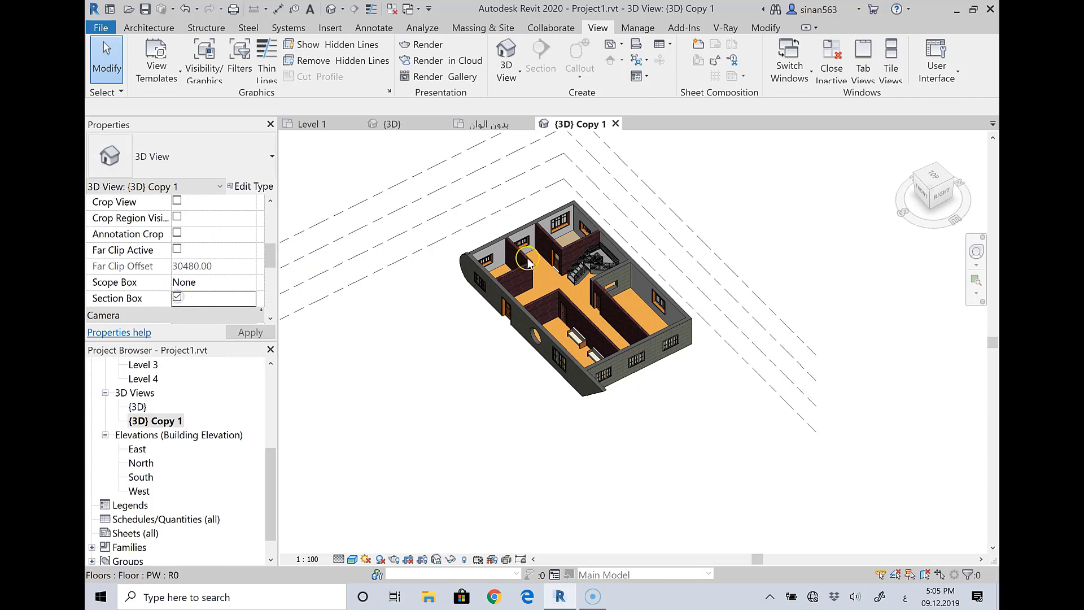
Drag the section box's top grip down so it cuts through the walls
click(760, 400)
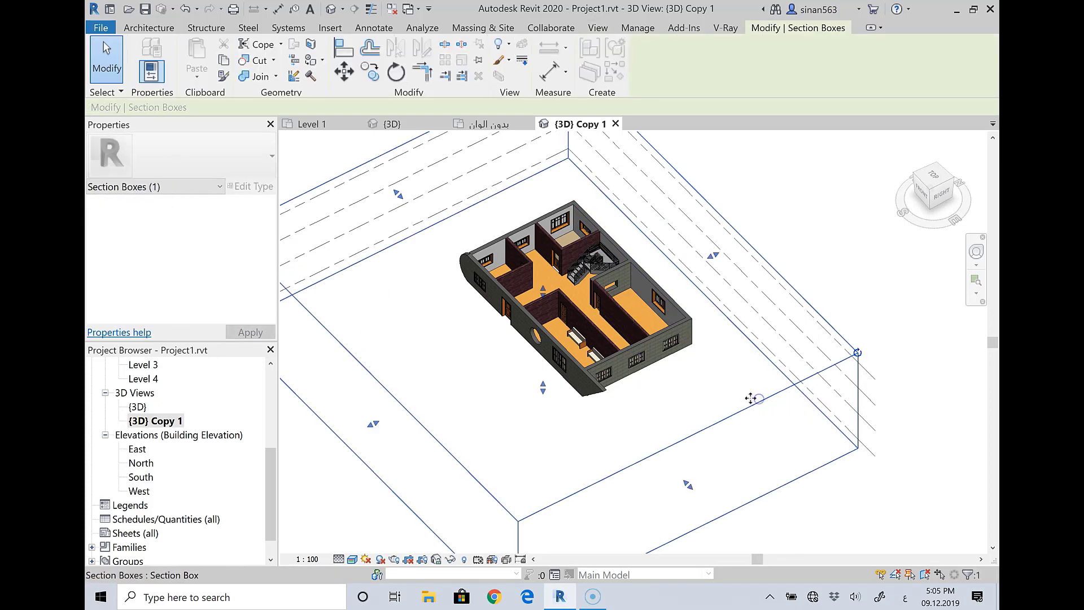
drag(542, 292, 548, 353)
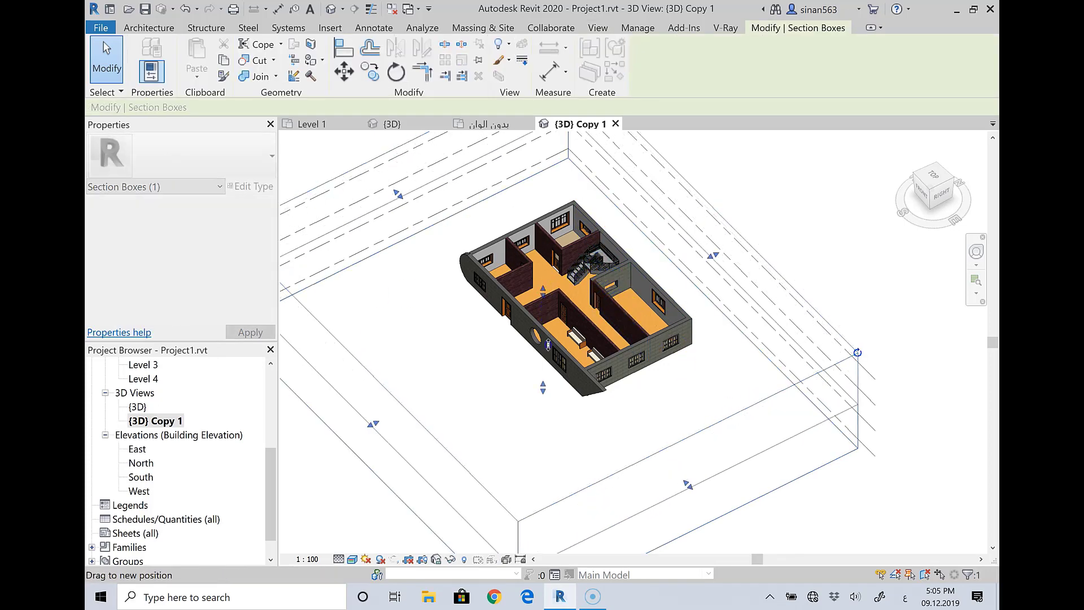
scroll(548, 349, up, 2)
scroll(547, 349, up, 1)
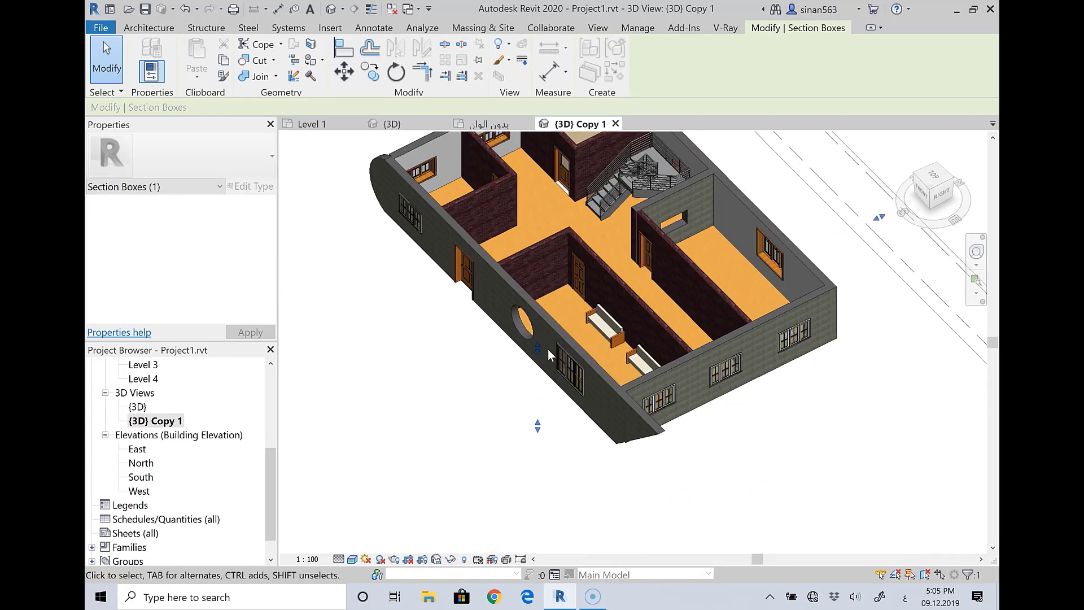
drag(539, 377, 538, 398)
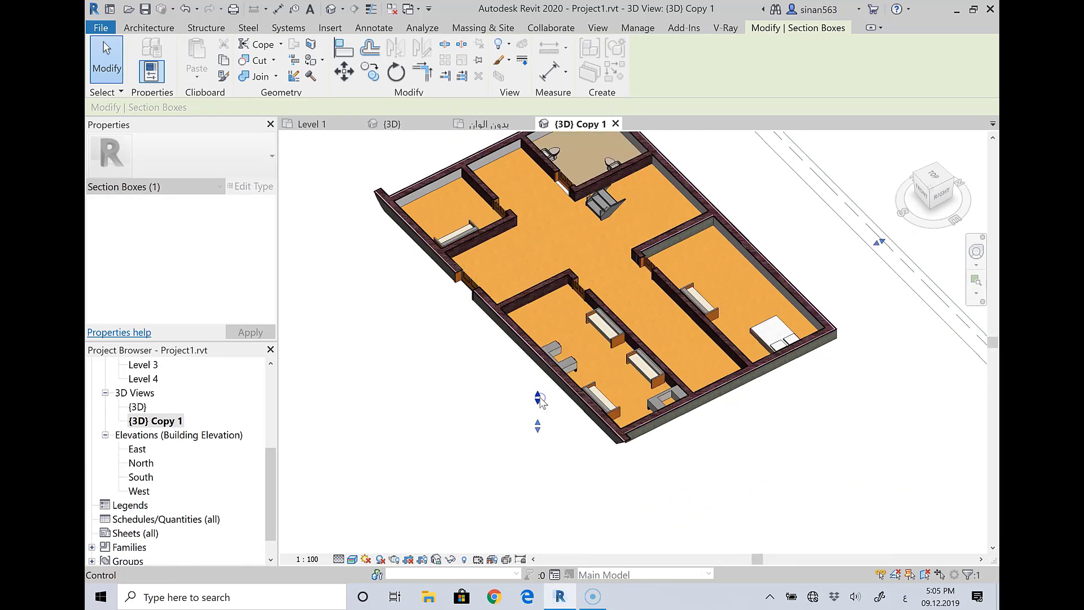
scroll(675, 278, down, 2)
scroll(655, 249, down, 1)
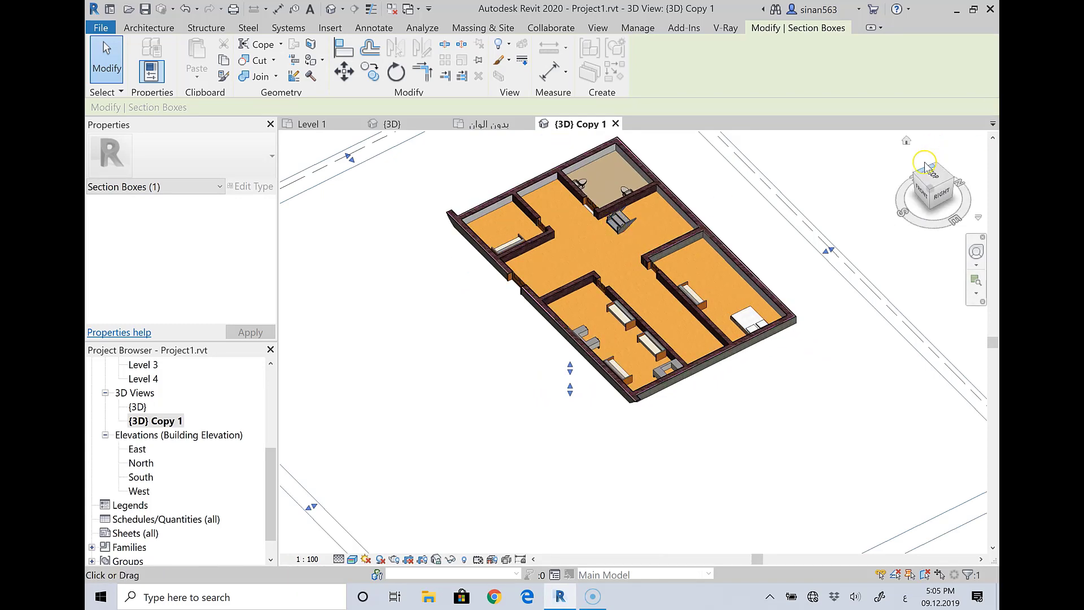
Check the cut from another angle, set the box top partway down the walls, and restore the isometric view
mouse_move(940, 192)
mouse_down()
mouse_move(944, 163)
mouse_move(946, 537)
mouse_up()
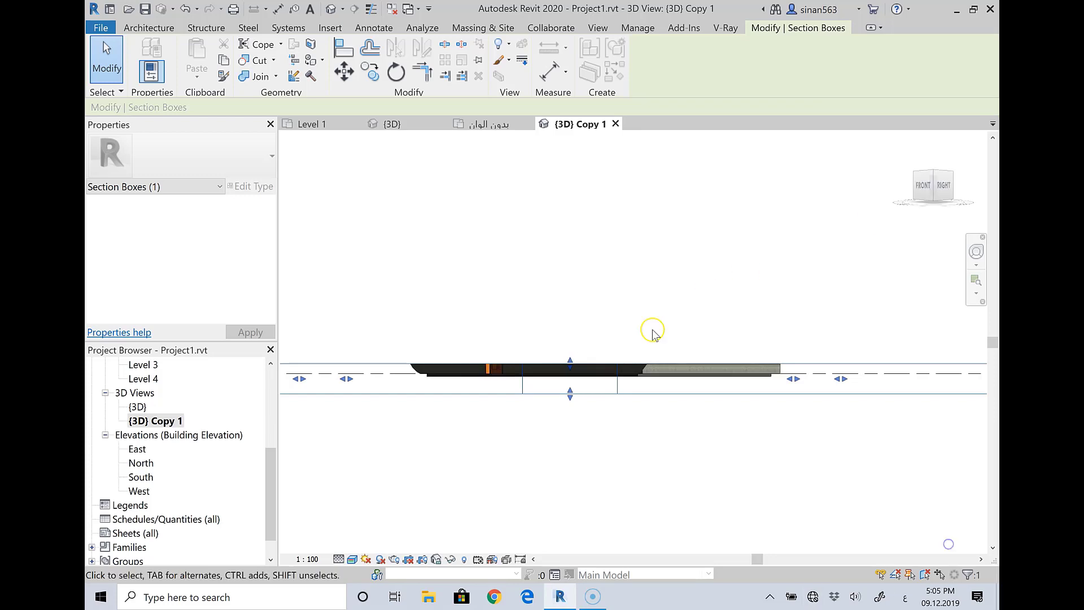
scroll(592, 363, up, 2)
drag(567, 369, 564, 309)
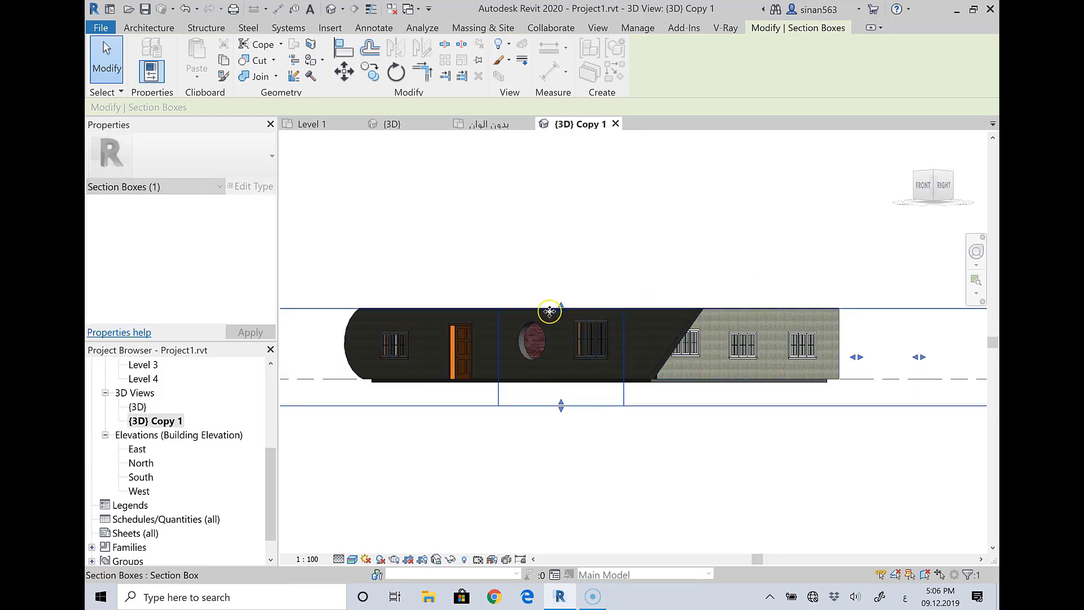
drag(558, 332, 560, 330)
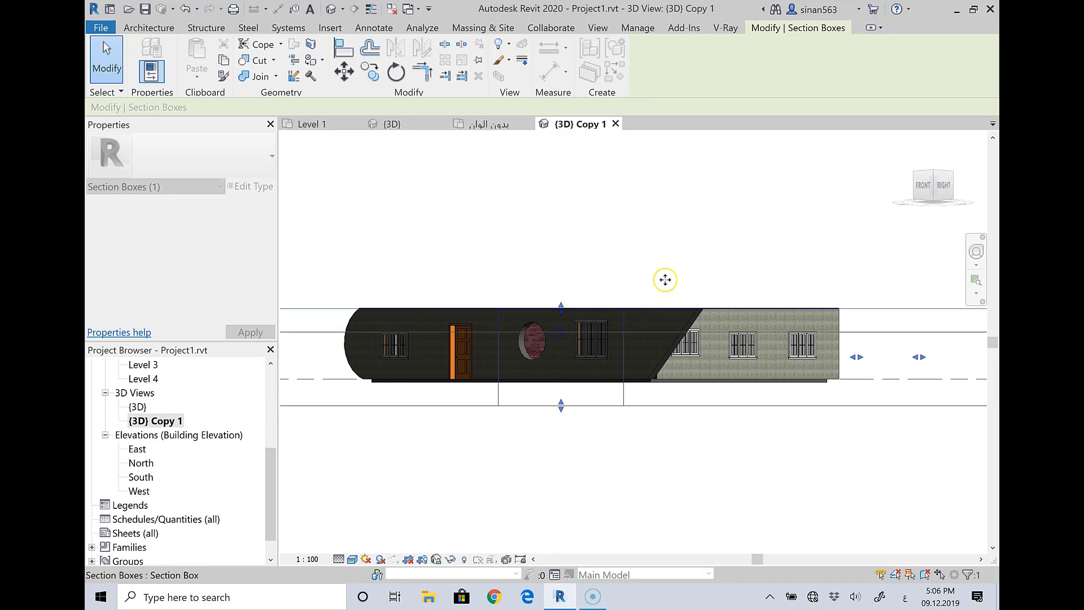
click(933, 188)
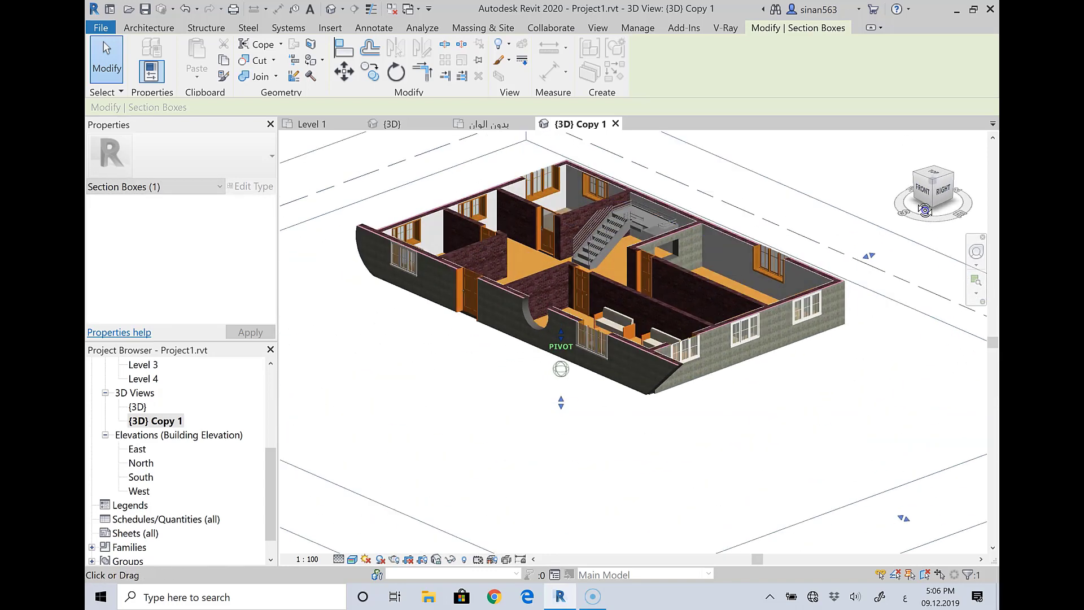
Compare the cutaway against the original {3D} view, then return to {3D} Copy 1
scroll(578, 449, down, 3)
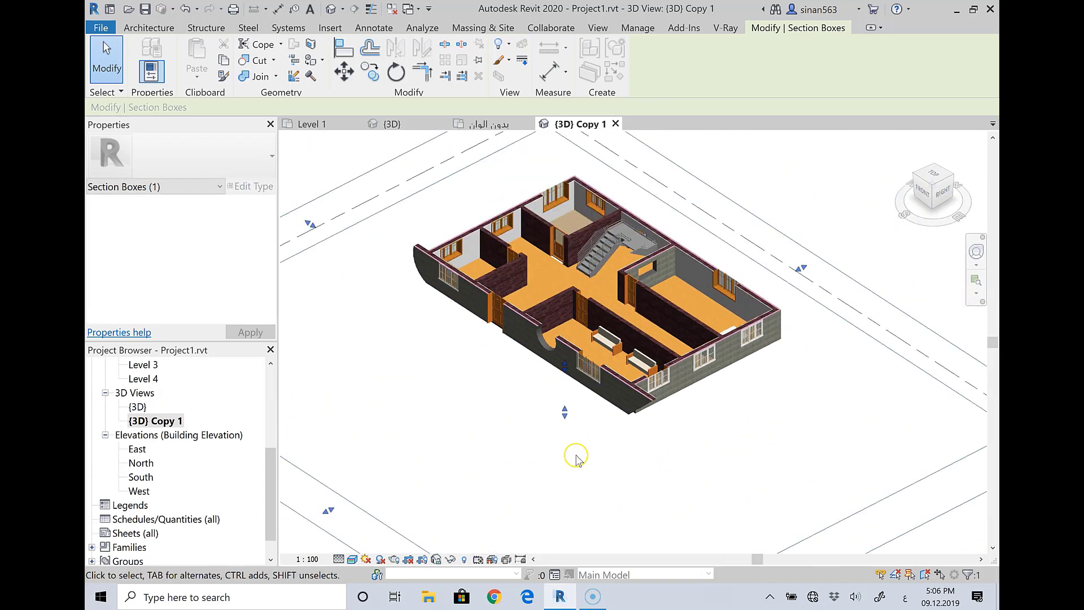
scroll(617, 197, up, 2)
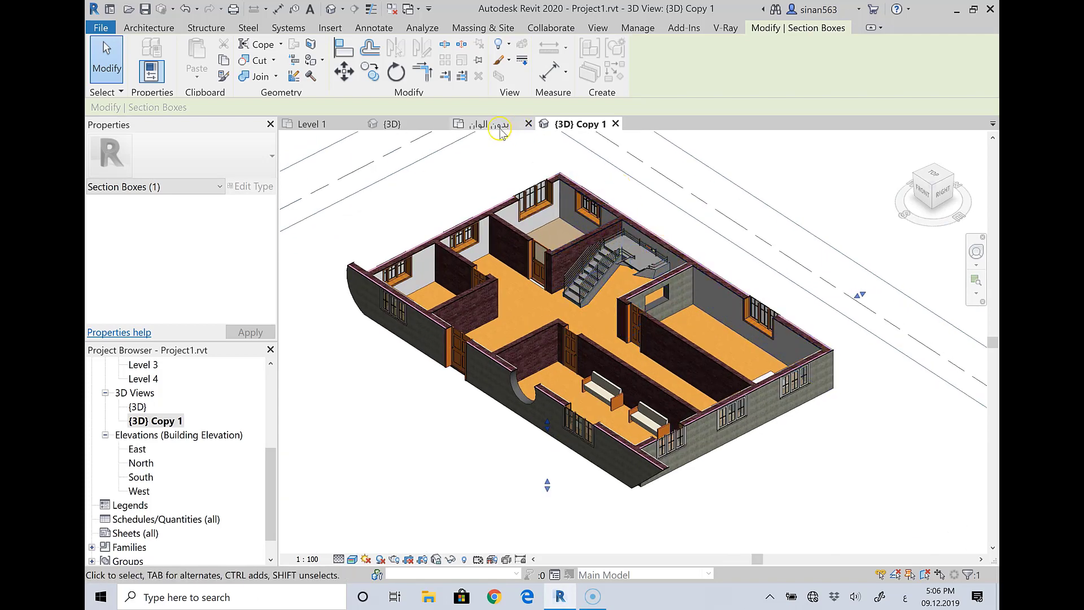
click(370, 126)
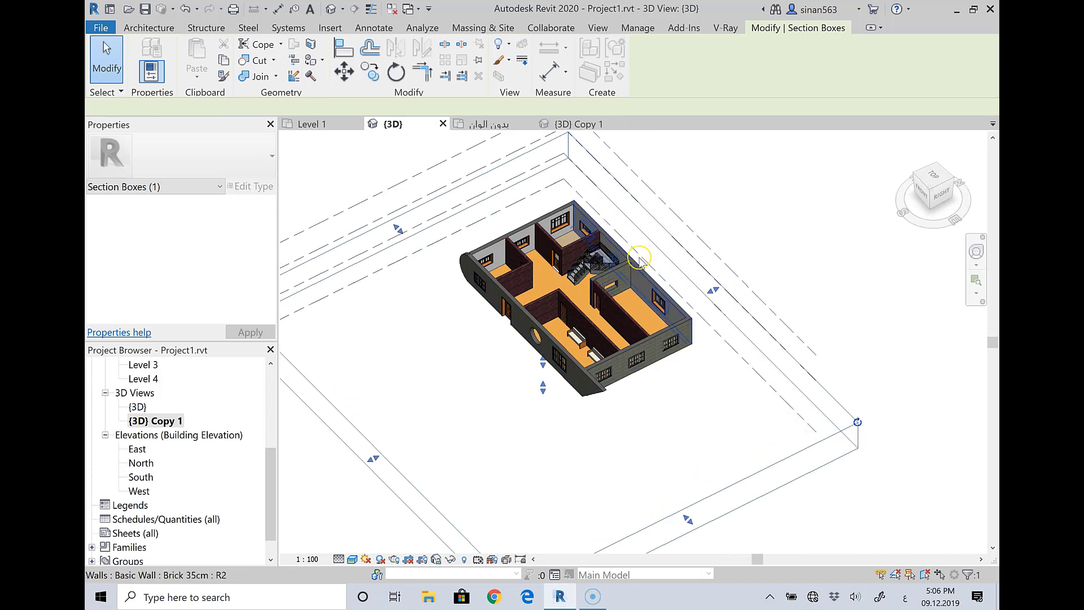
click(587, 126)
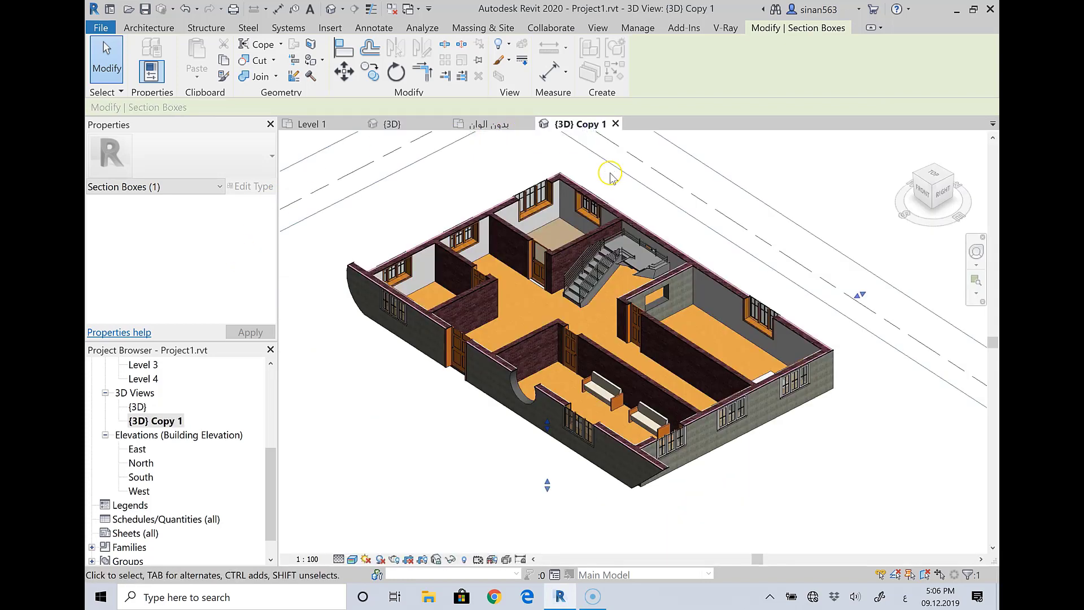